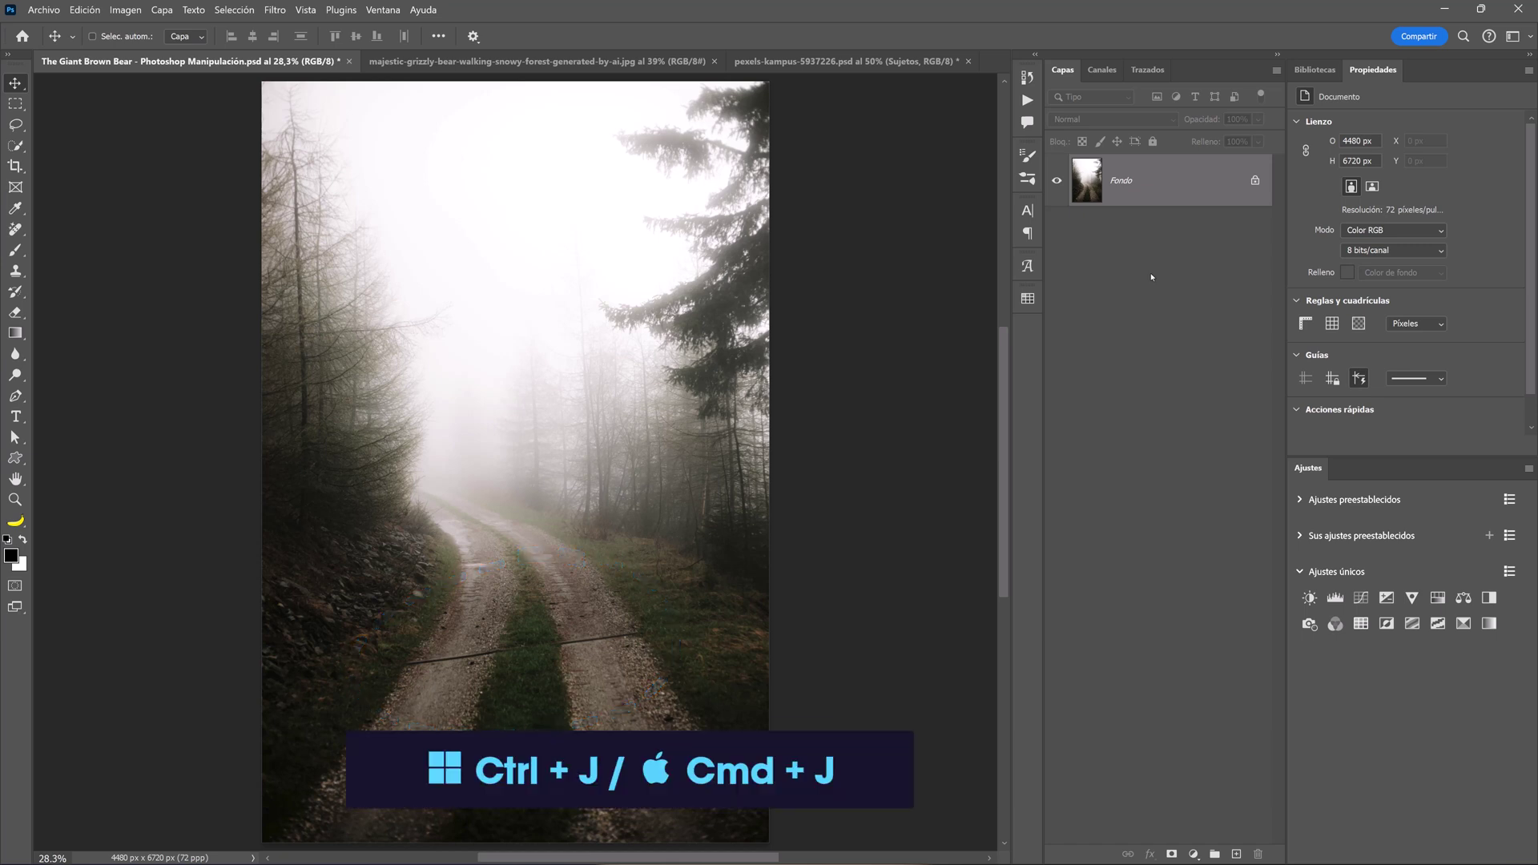
Duplicate the road photo and erase the fence wire with a 96 px Remove stroke
{"action": "key", "text": "ctrl+j"}
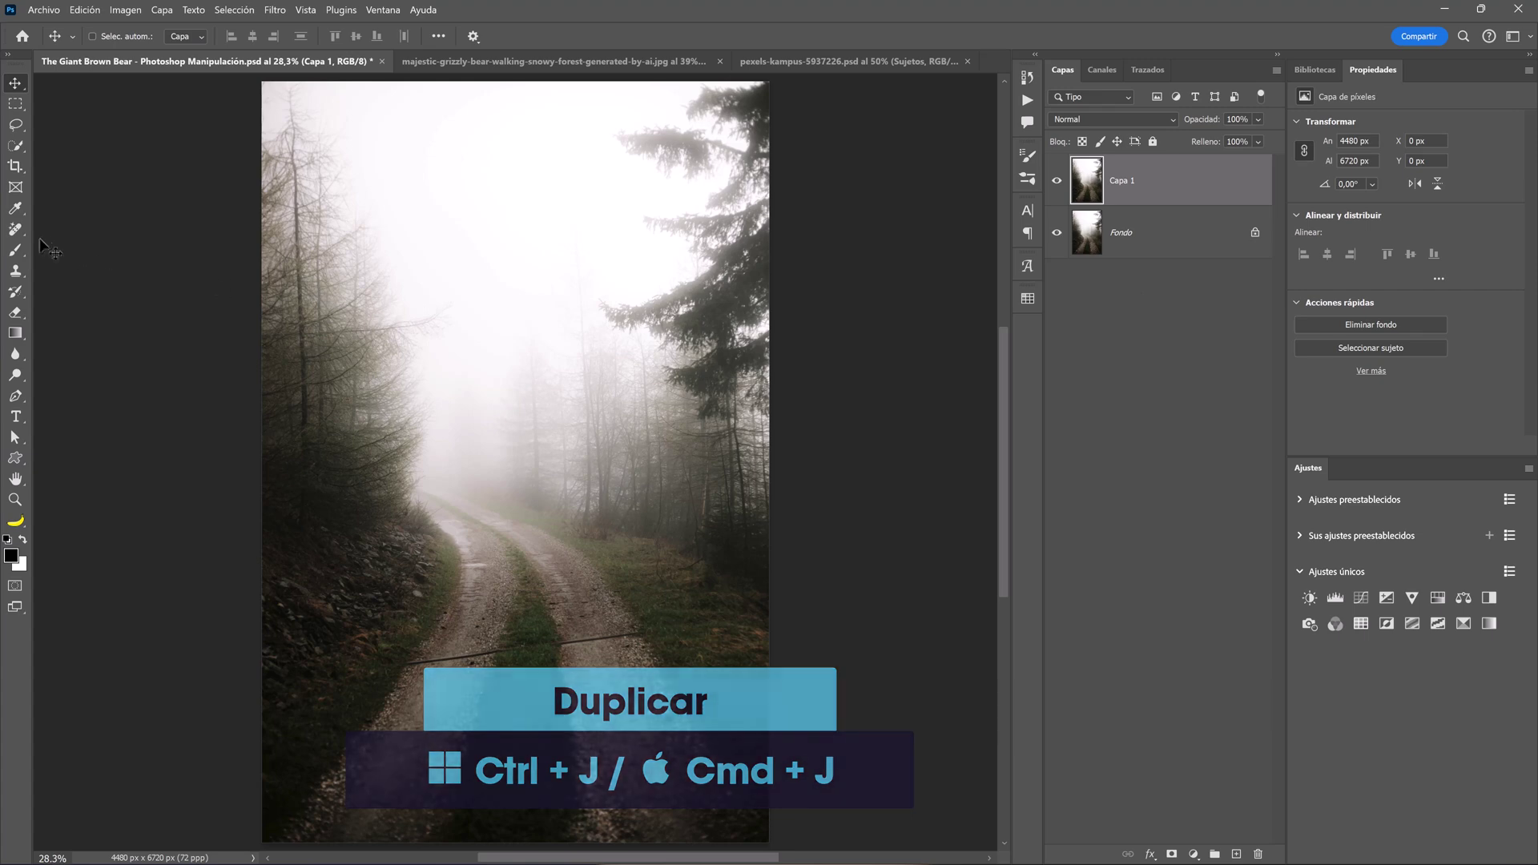
{"action": "left_click", "coordinate": [15, 230]}
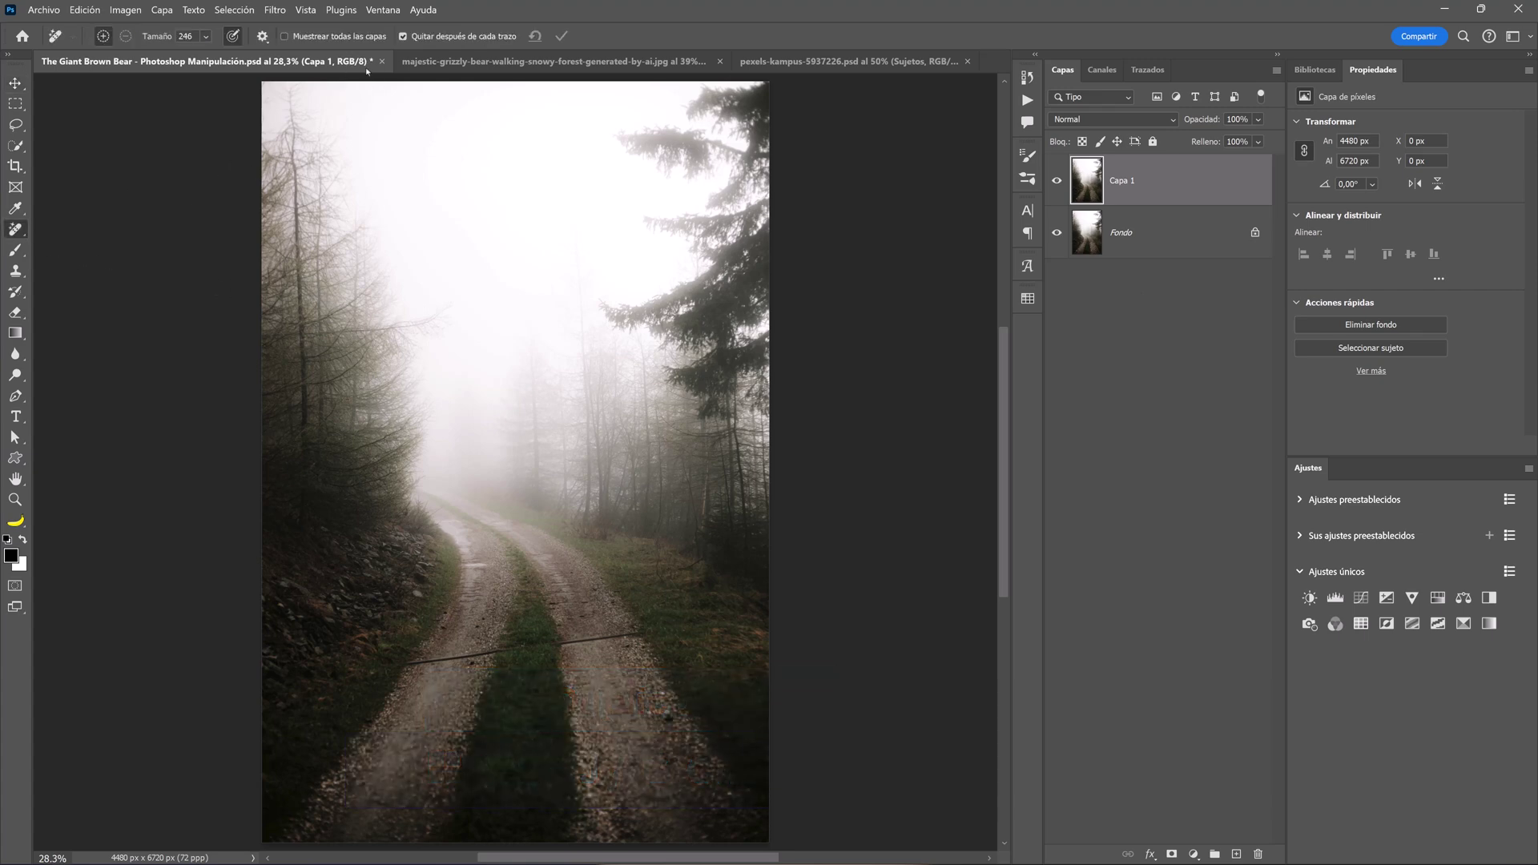
{"action": "scroll", "coordinate": [469, 569], "scroll_direction": "up", "scroll_amount": 5}
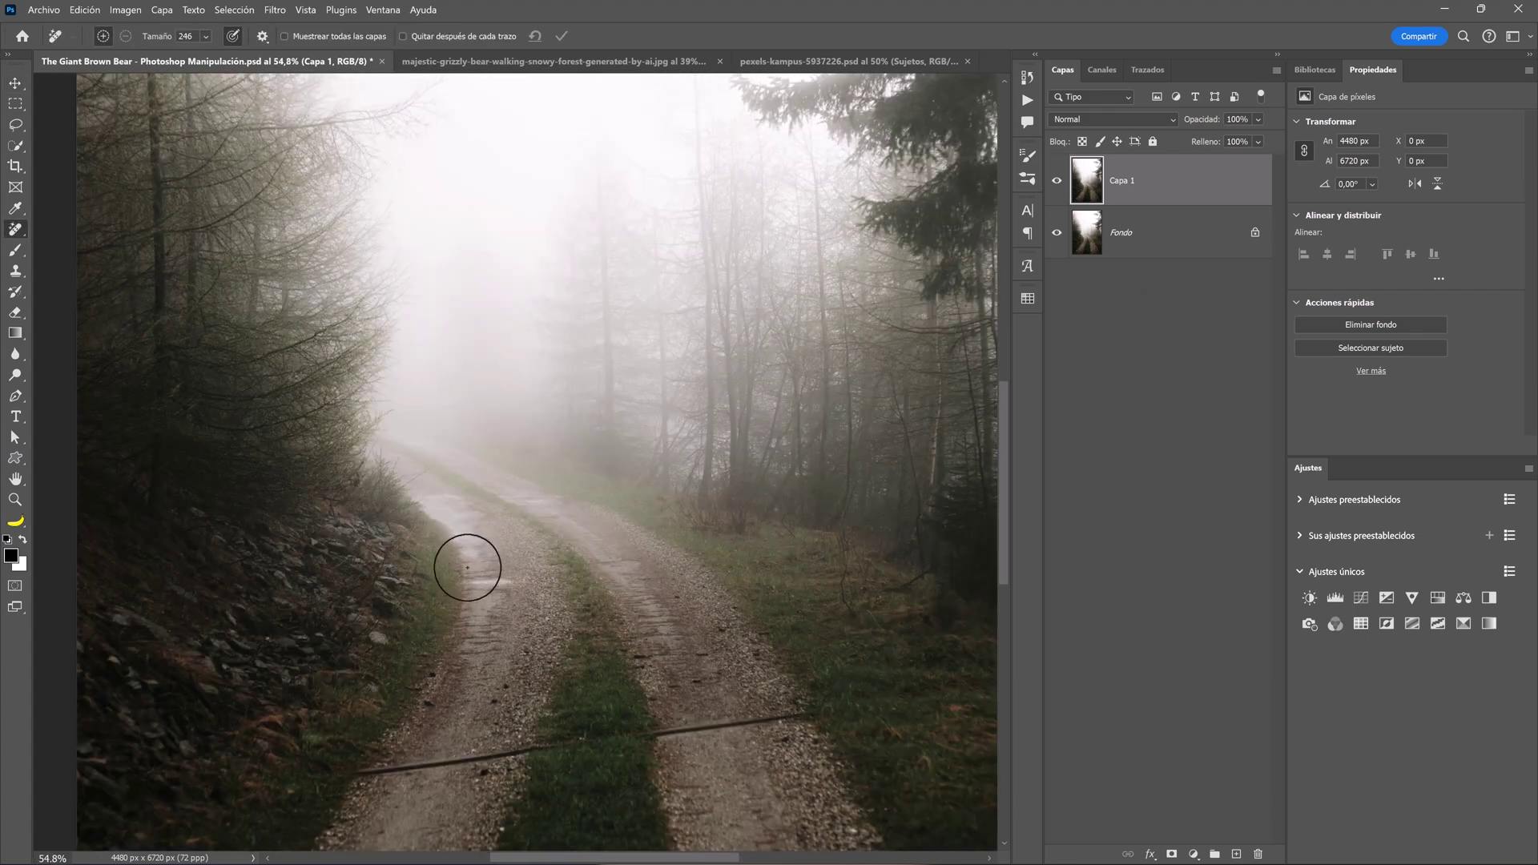
{"action": "left_click_drag", "start_coordinate": [470, 573], "coordinate": [449, 570]}
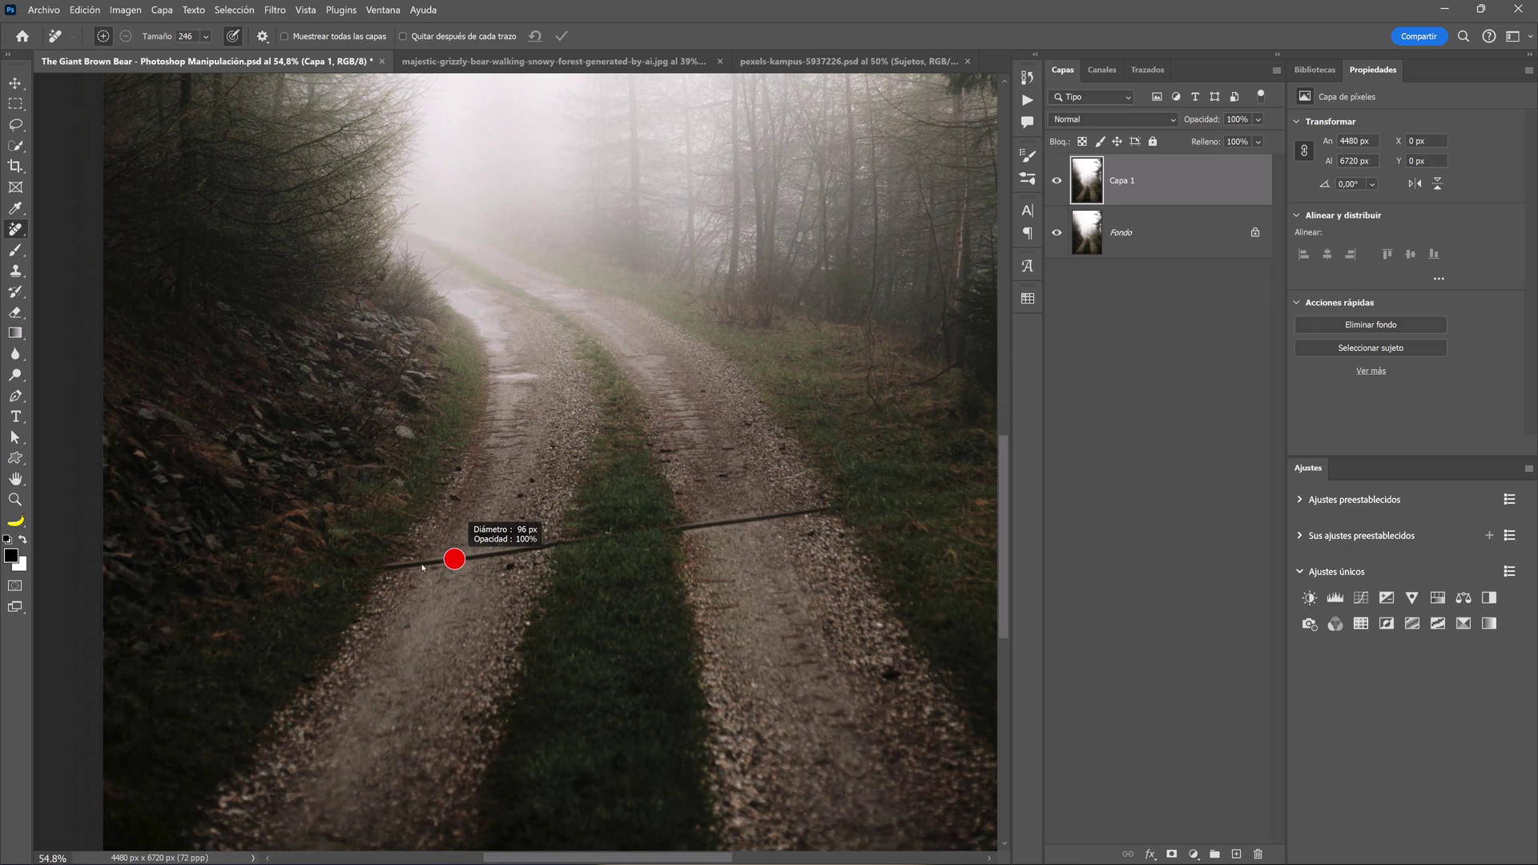
{"action": "left_click", "coordinate": [378, 567]}
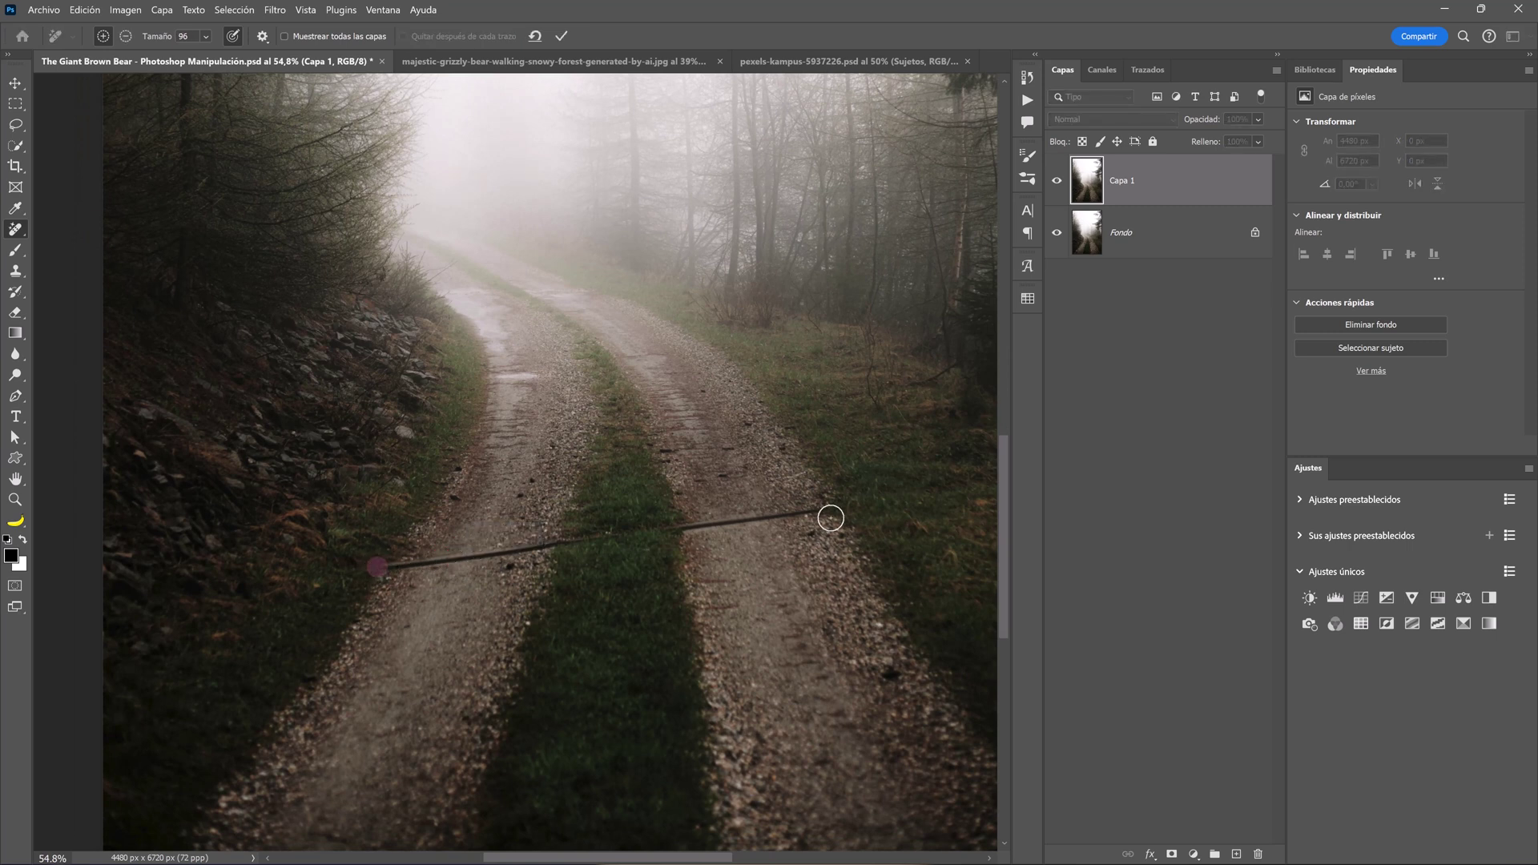
{"action": "left_click", "coordinate": [843, 505], "text": "shift"}
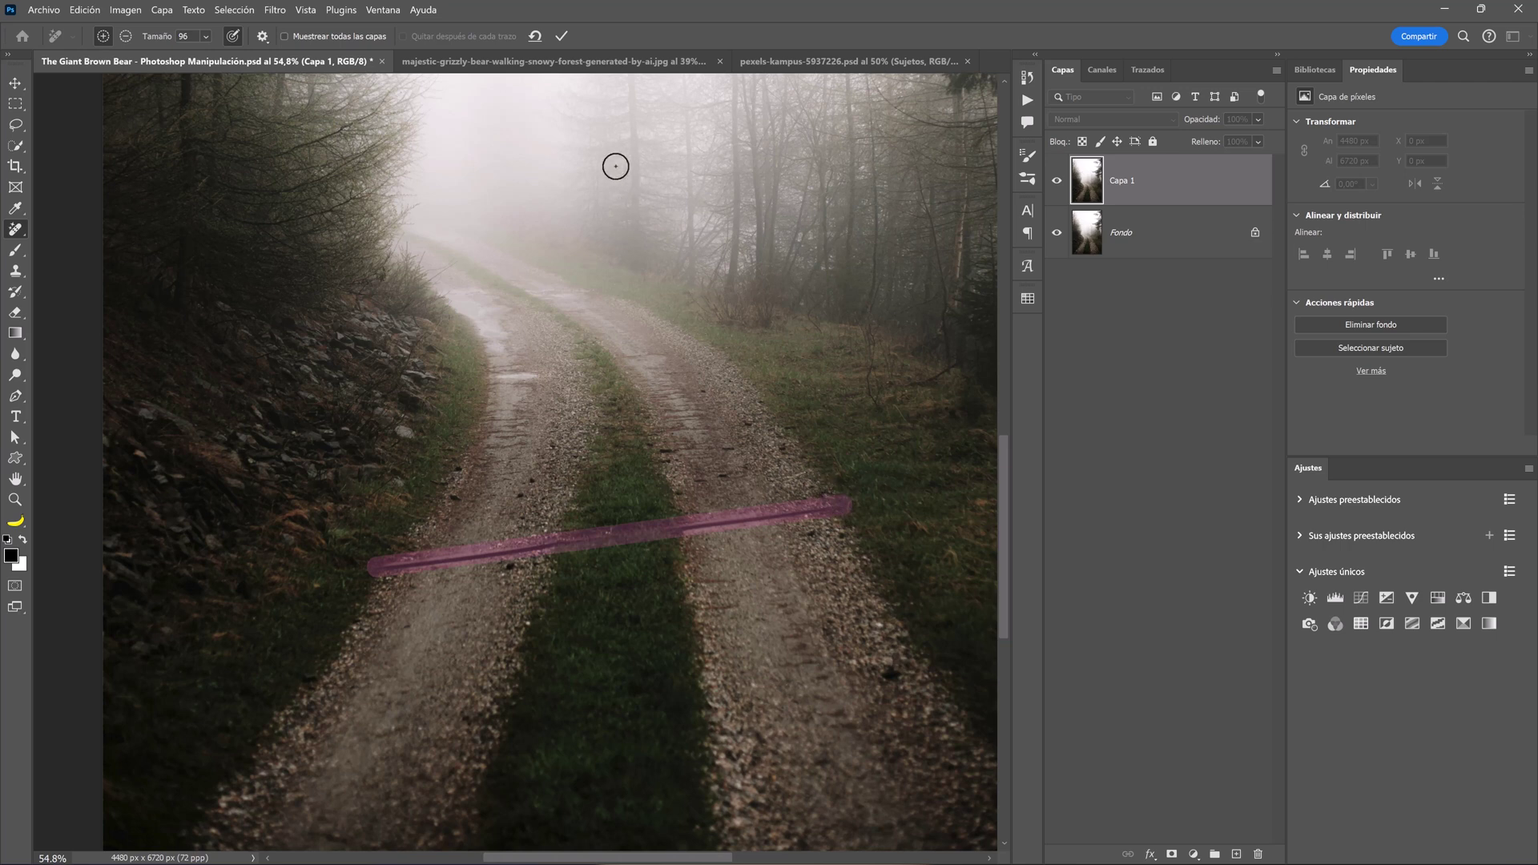
{"action": "left_click", "coordinate": [564, 40]}
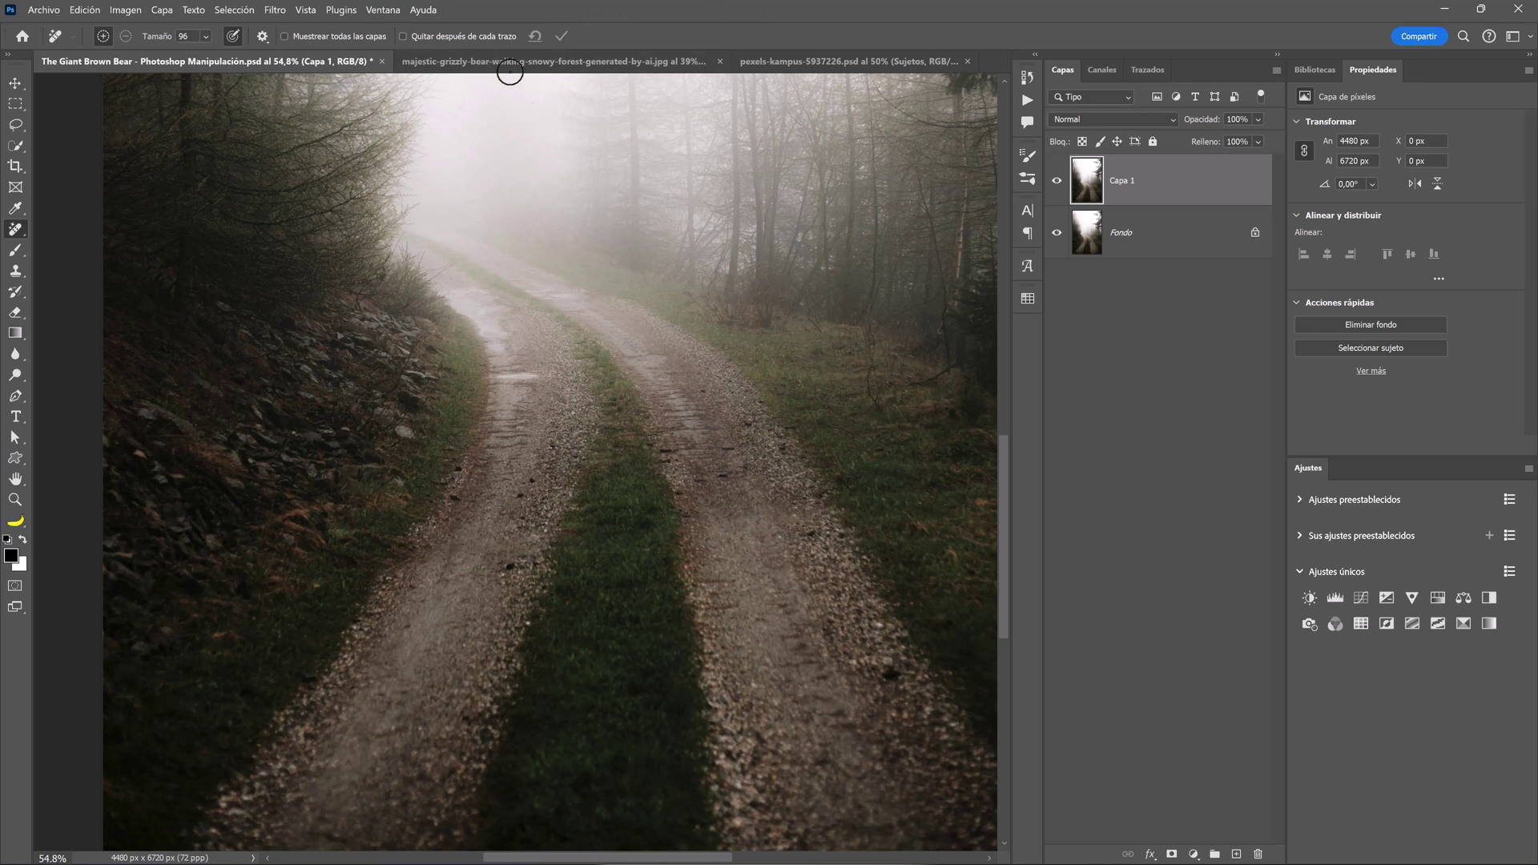
With auto-apply removal on, paint out small spots on the road's right track
{"action": "left_click", "coordinate": [403, 36]}
{"action": "left_click_drag", "start_coordinate": [697, 520], "coordinate": [817, 511]}
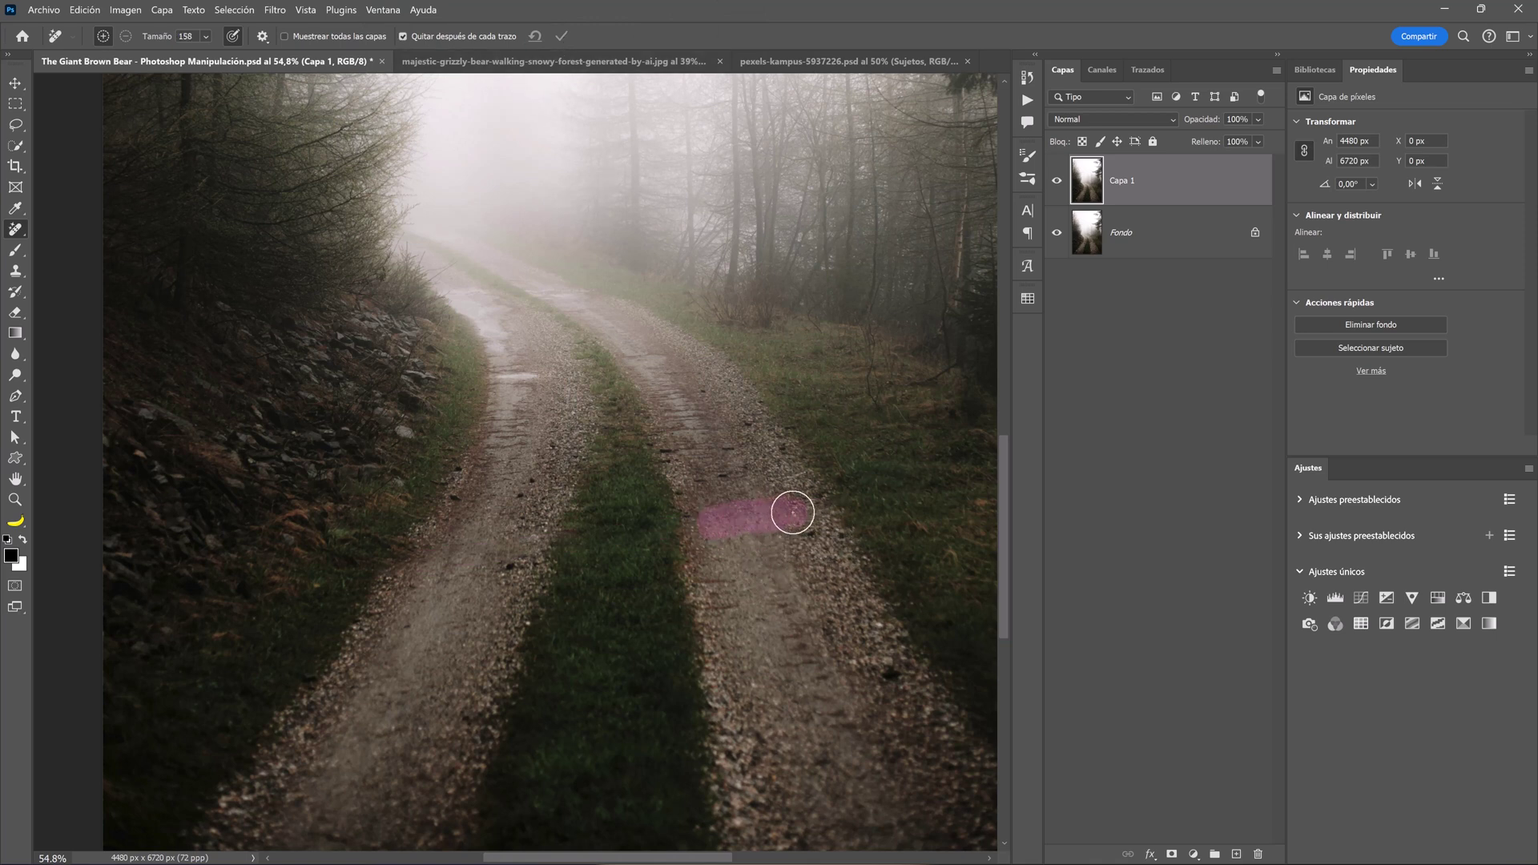
{"action": "left_click_drag", "start_coordinate": [461, 571], "coordinate": [473, 543]}
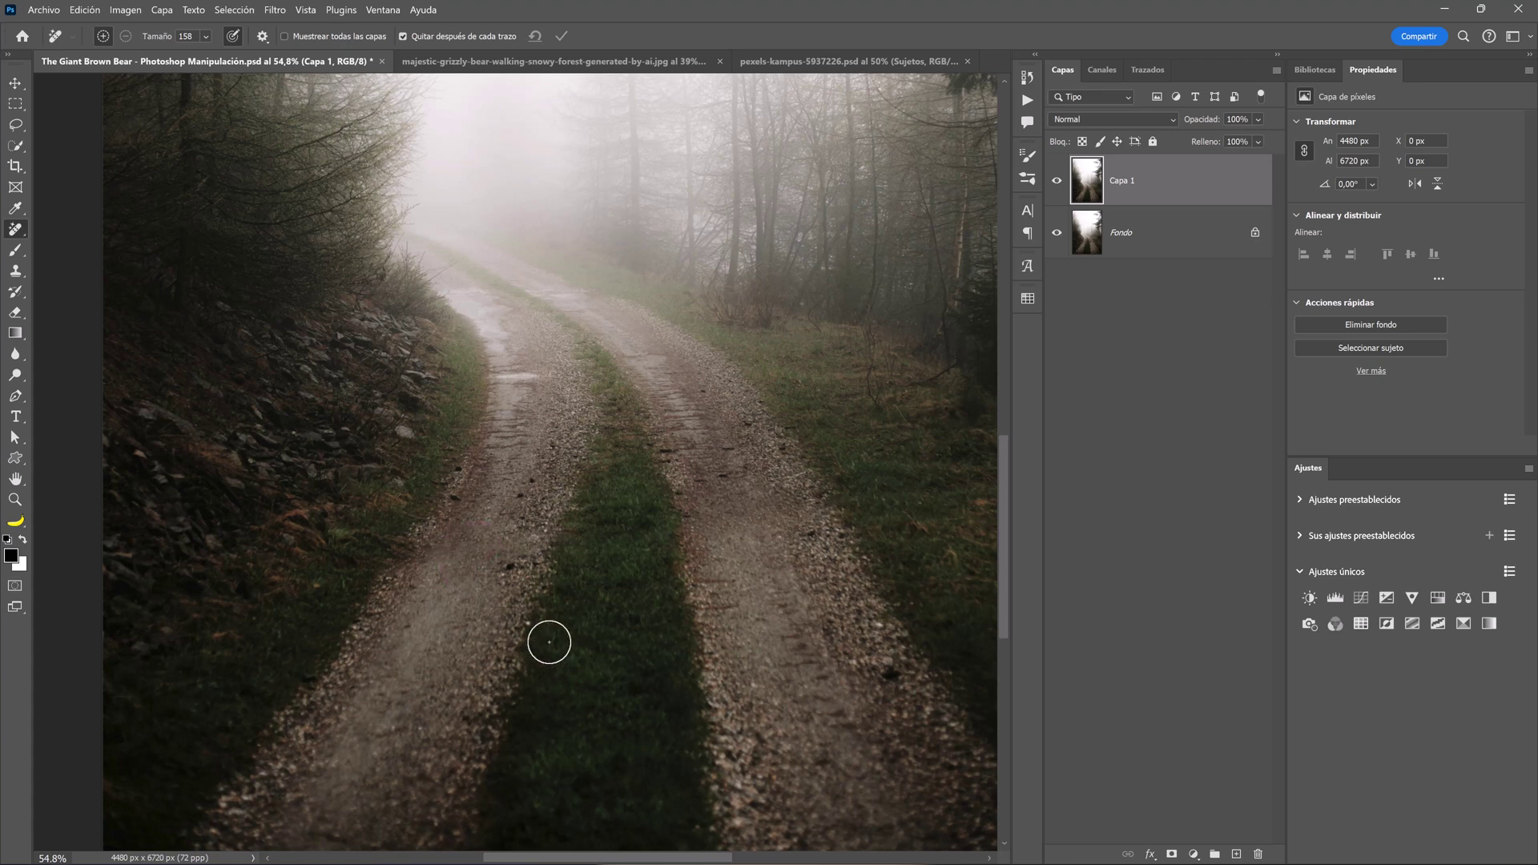
{"action": "scroll", "coordinate": [621, 622], "scroll_direction": "down", "scroll_amount": 3}
{"action": "scroll", "coordinate": [621, 621], "scroll_direction": "down", "scroll_amount": 2}
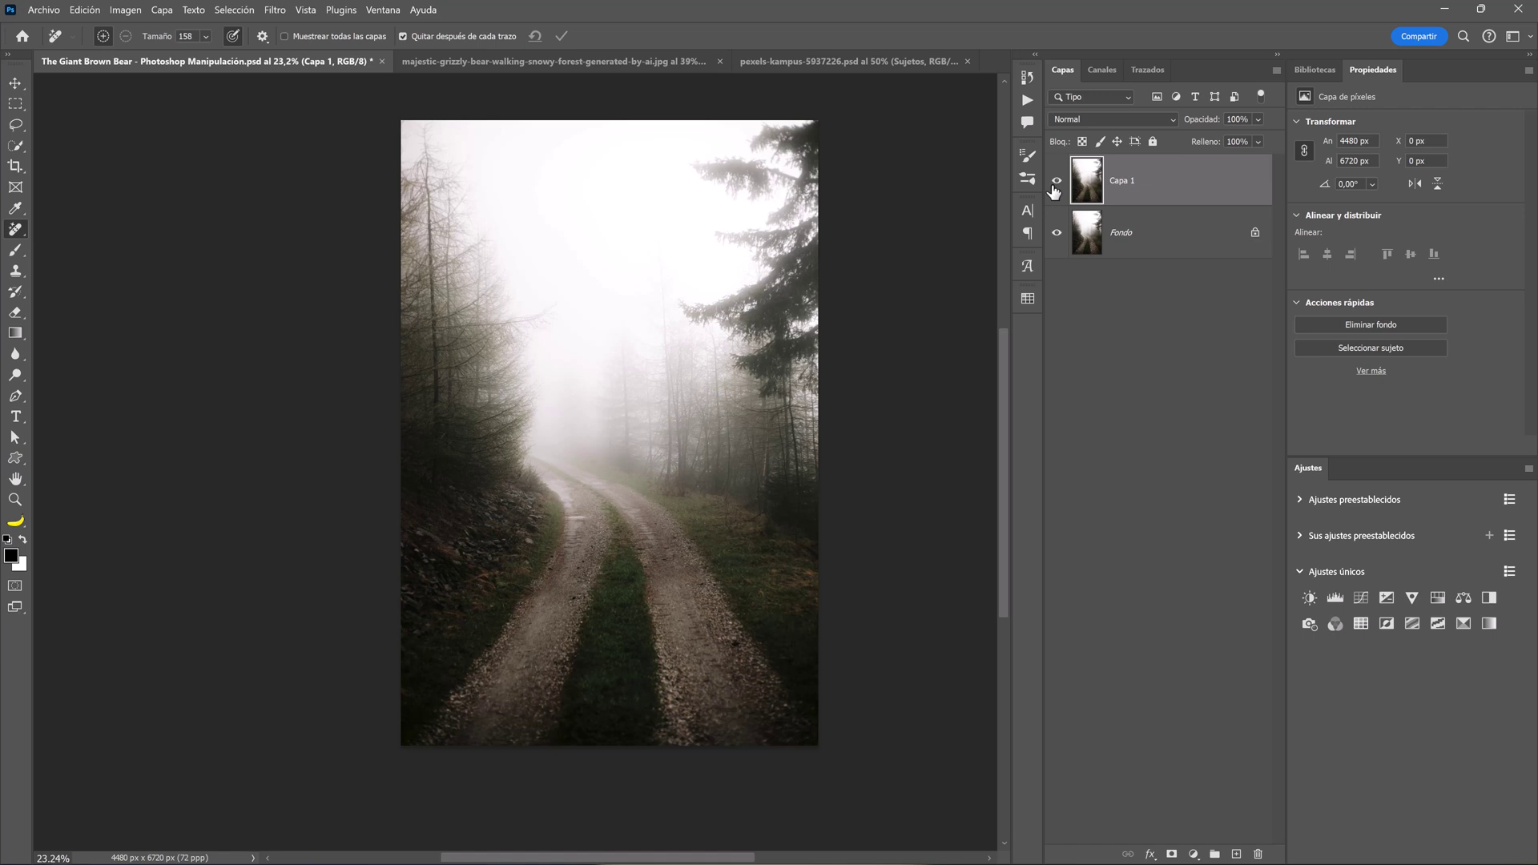
{"action": "scroll", "coordinate": [1054, 190], "scroll_direction": "up", "scroll_amount": 1}
Duplicate the cleaned road layer and select the lower half of the image
{"action": "key", "text": "v"}
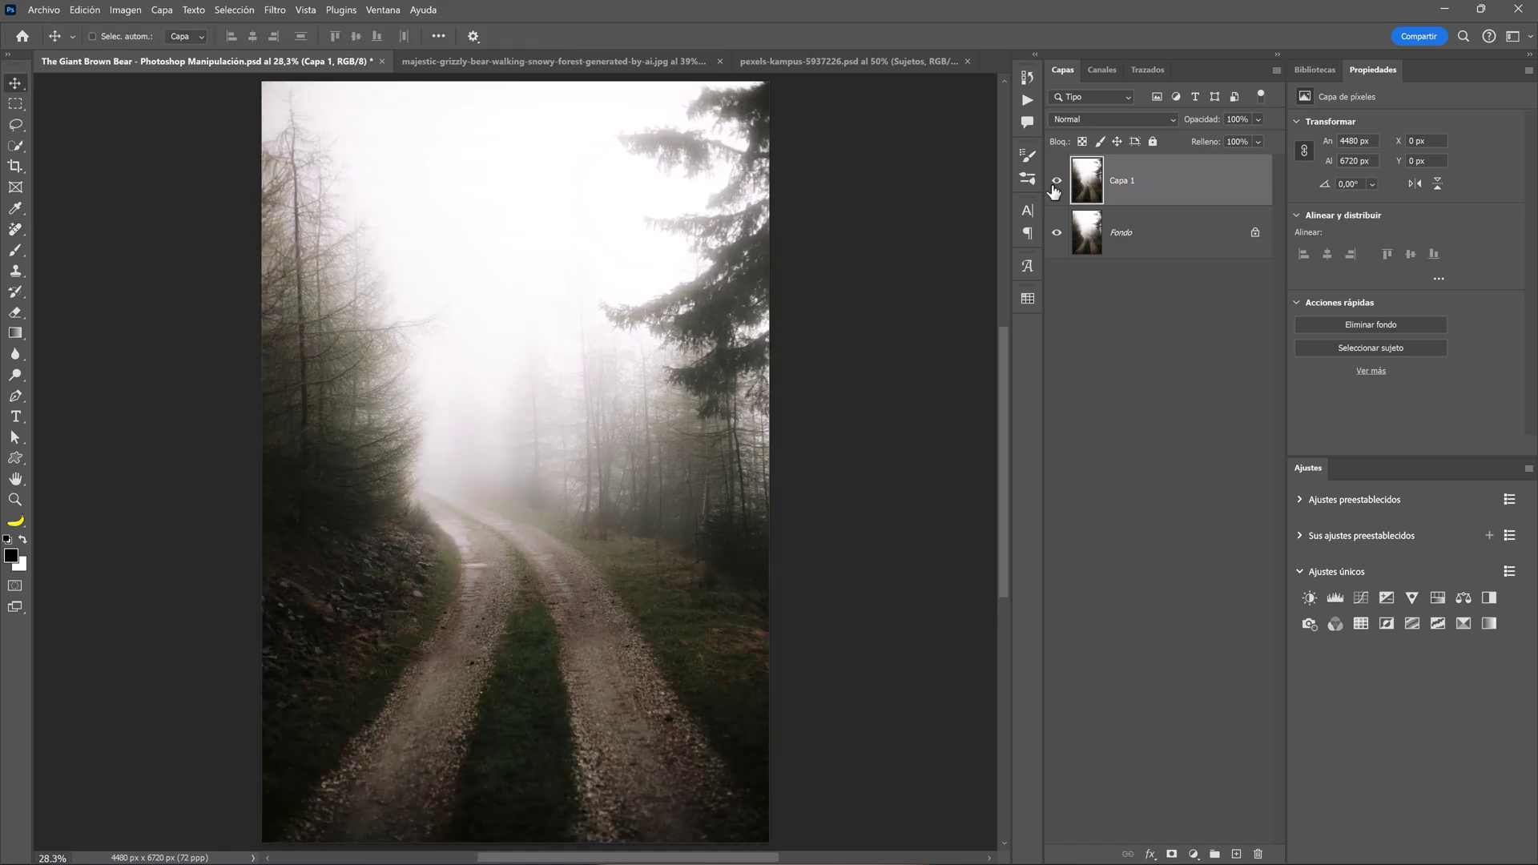
{"action": "key", "text": "ctrl+j"}
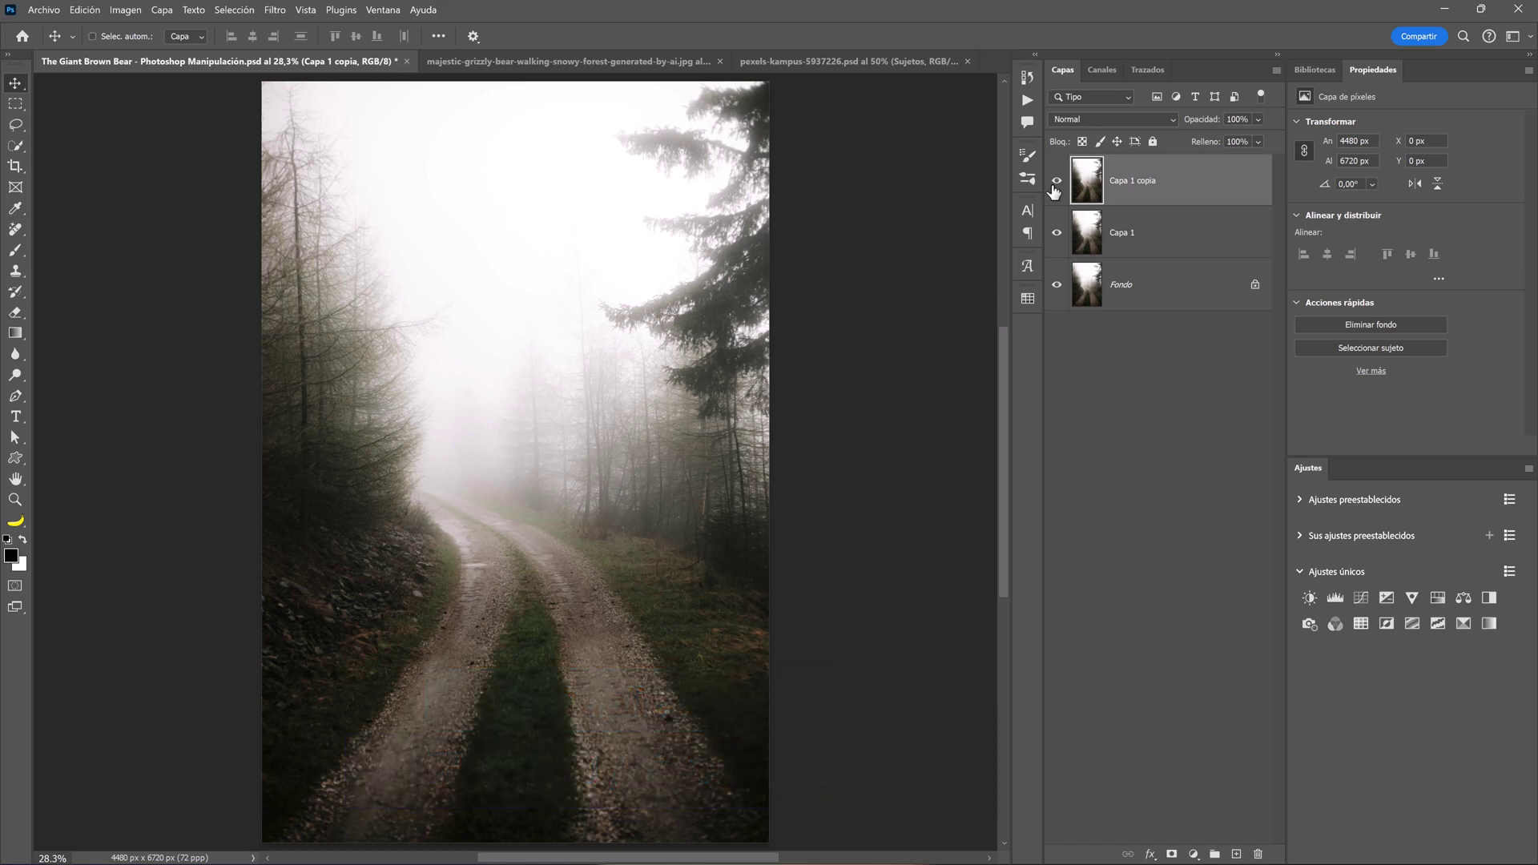
{"action": "left_click", "coordinate": [15, 104]}
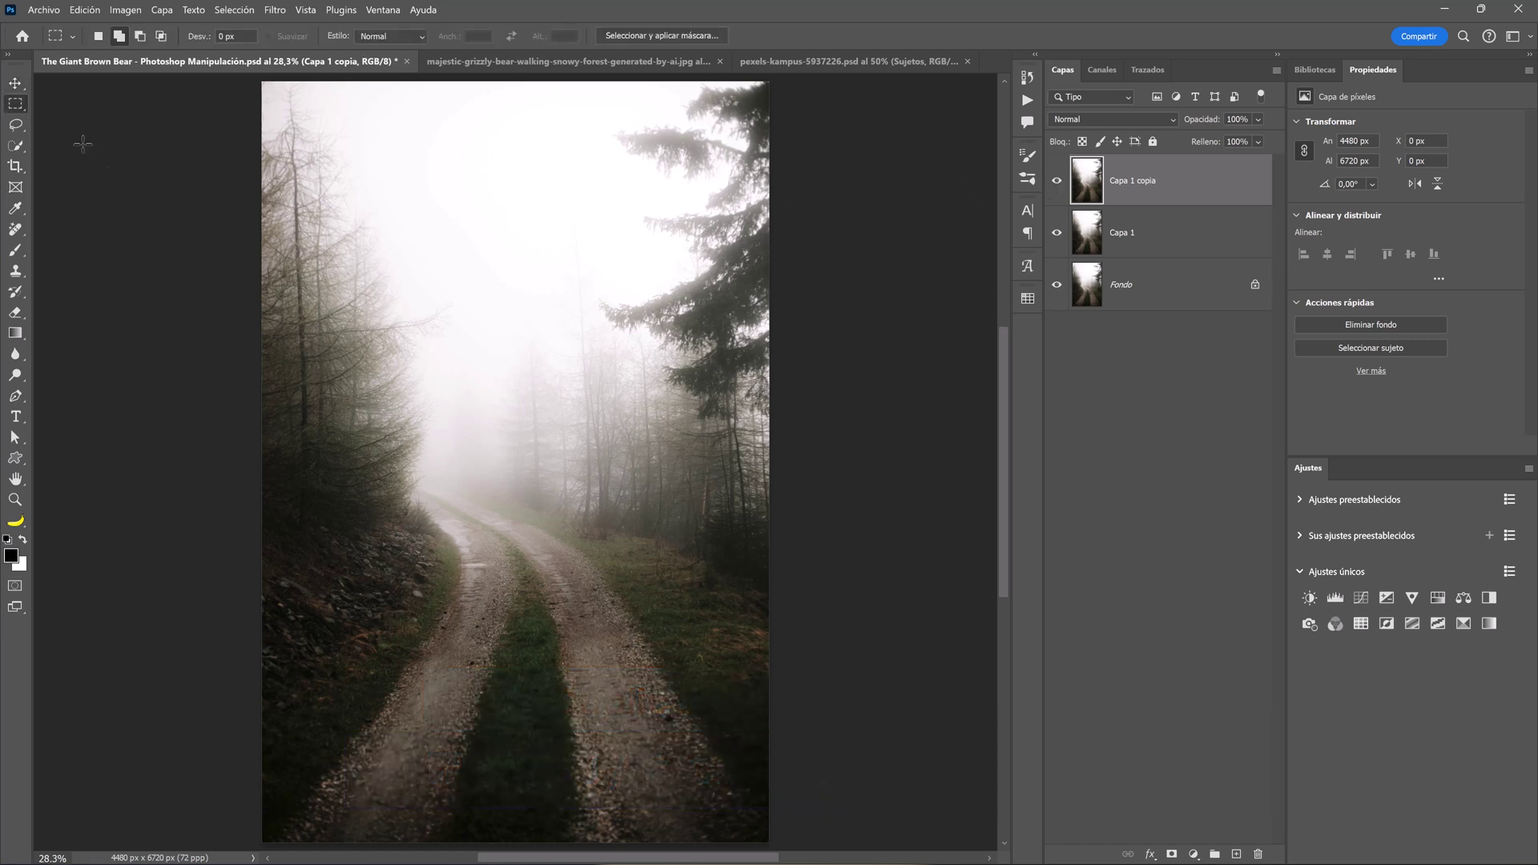
{"action": "scroll", "coordinate": [420, 340], "scroll_direction": "down", "scroll_amount": 1}
{"action": "left_click_drag", "start_coordinate": [767, 793], "coordinate": [234, 473]}
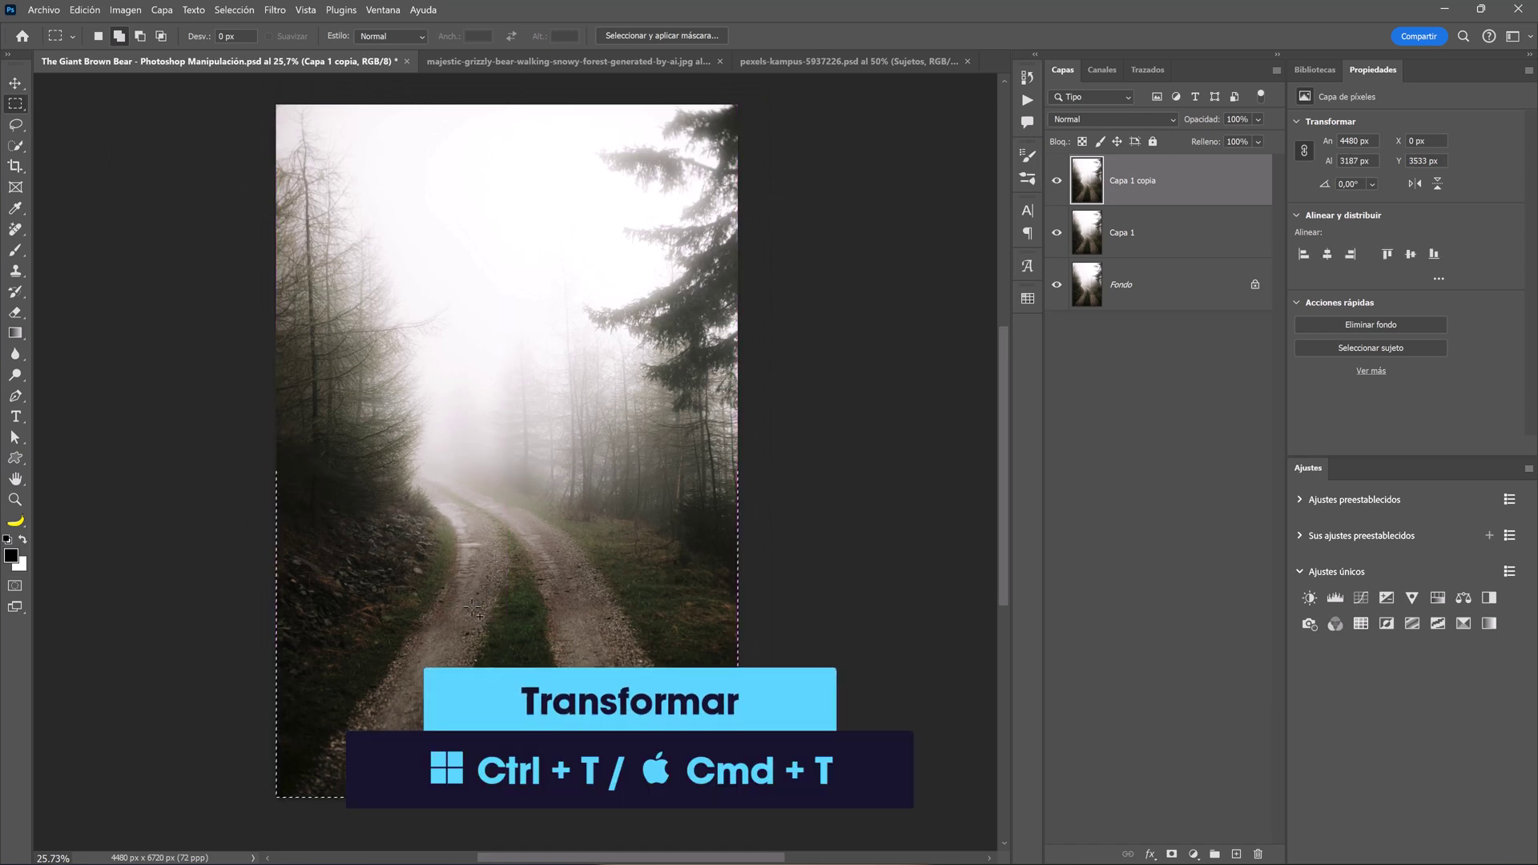
Perspective-stretch the lower half so the road widens at the bottom, commit, and deselect
{"action": "key", "text": "ctrl+t"}
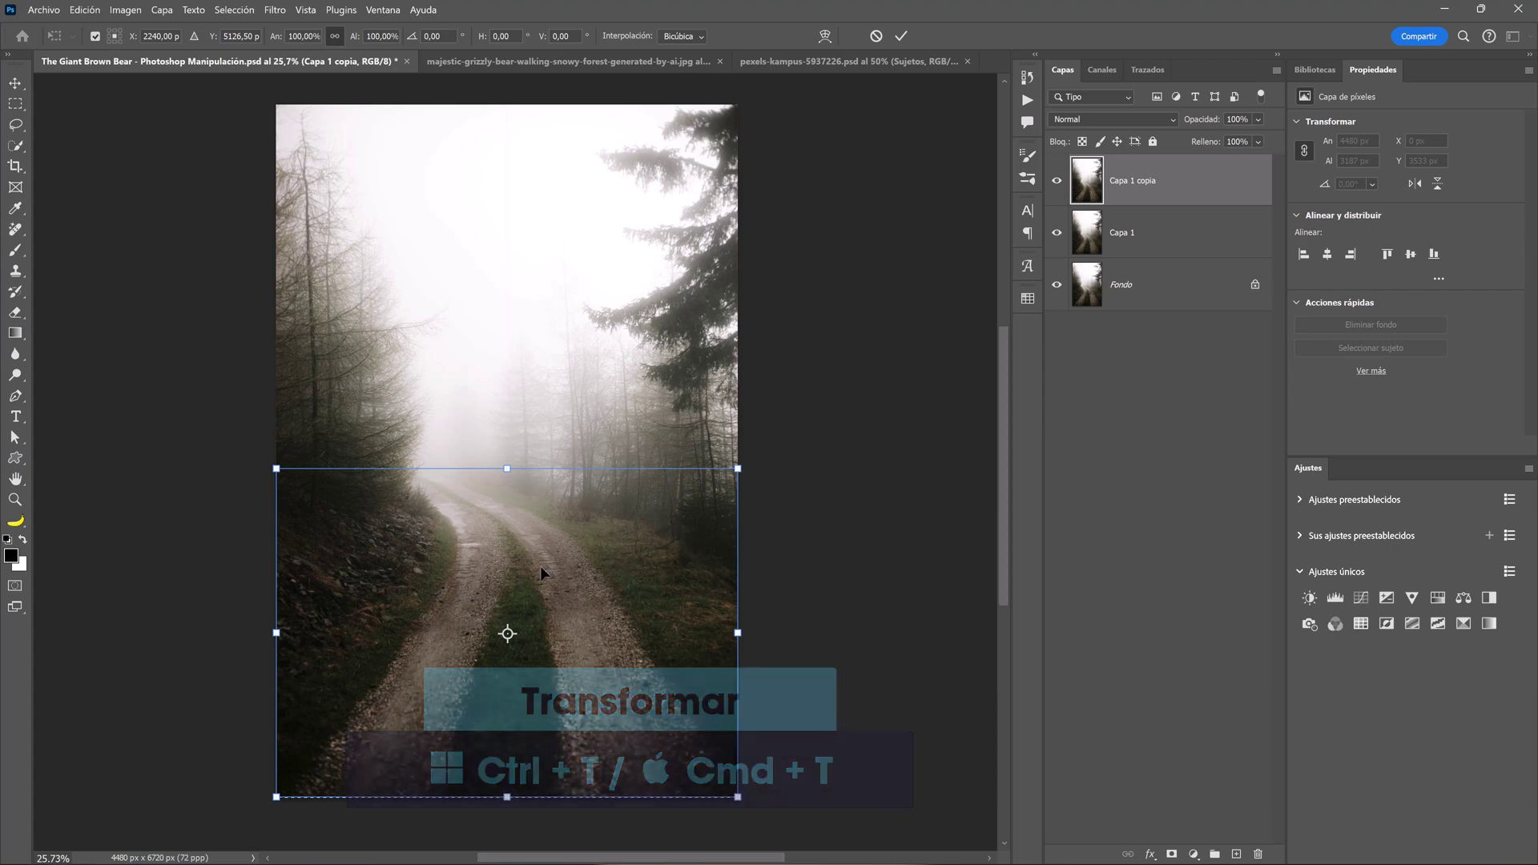
{"action": "right_click", "coordinate": [540, 565]}
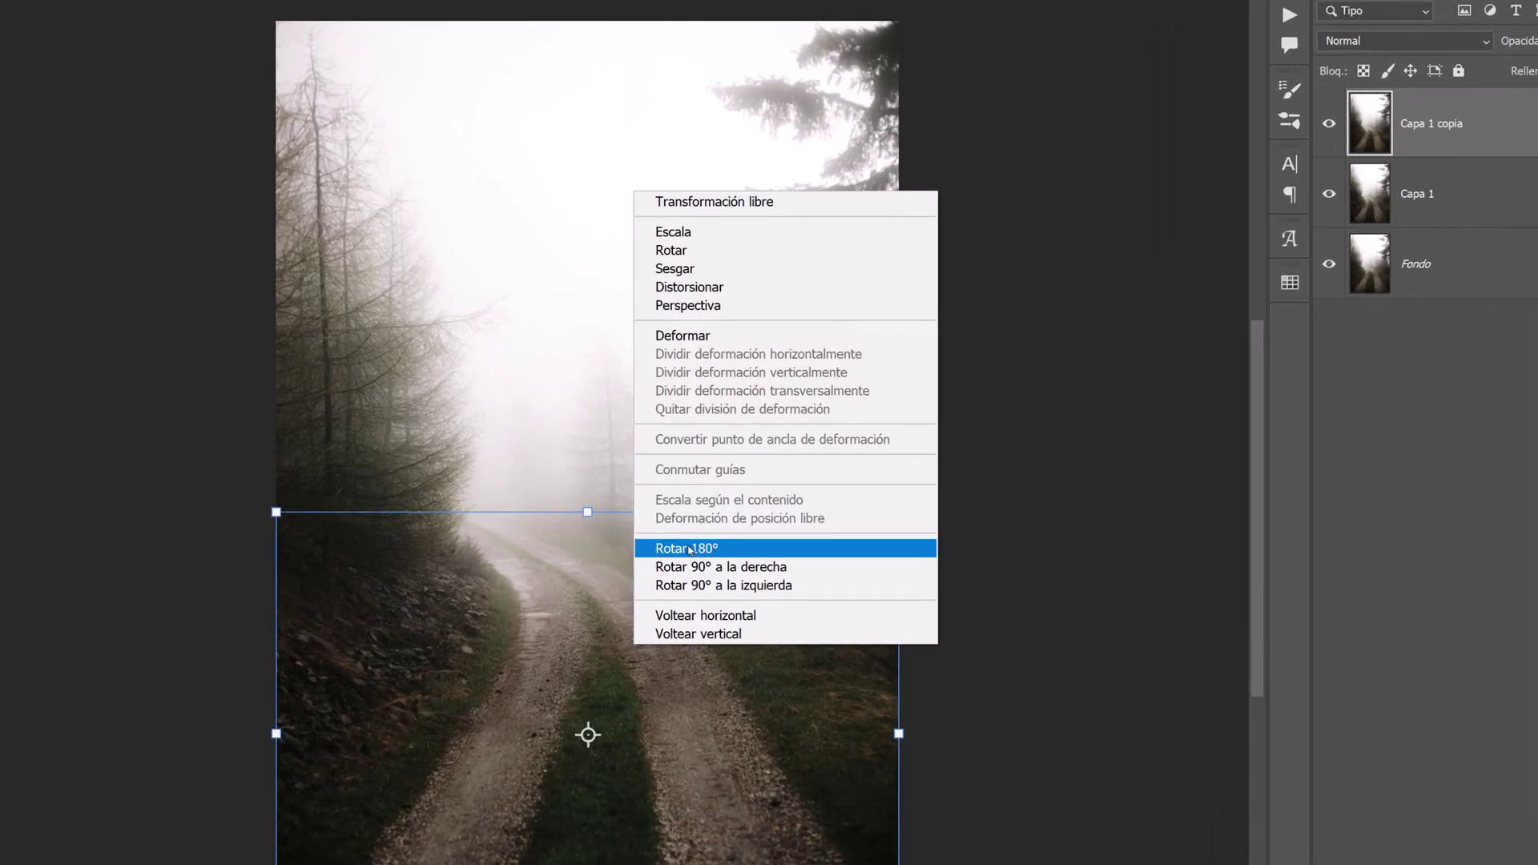
{"action": "left_click", "coordinate": [740, 307]}
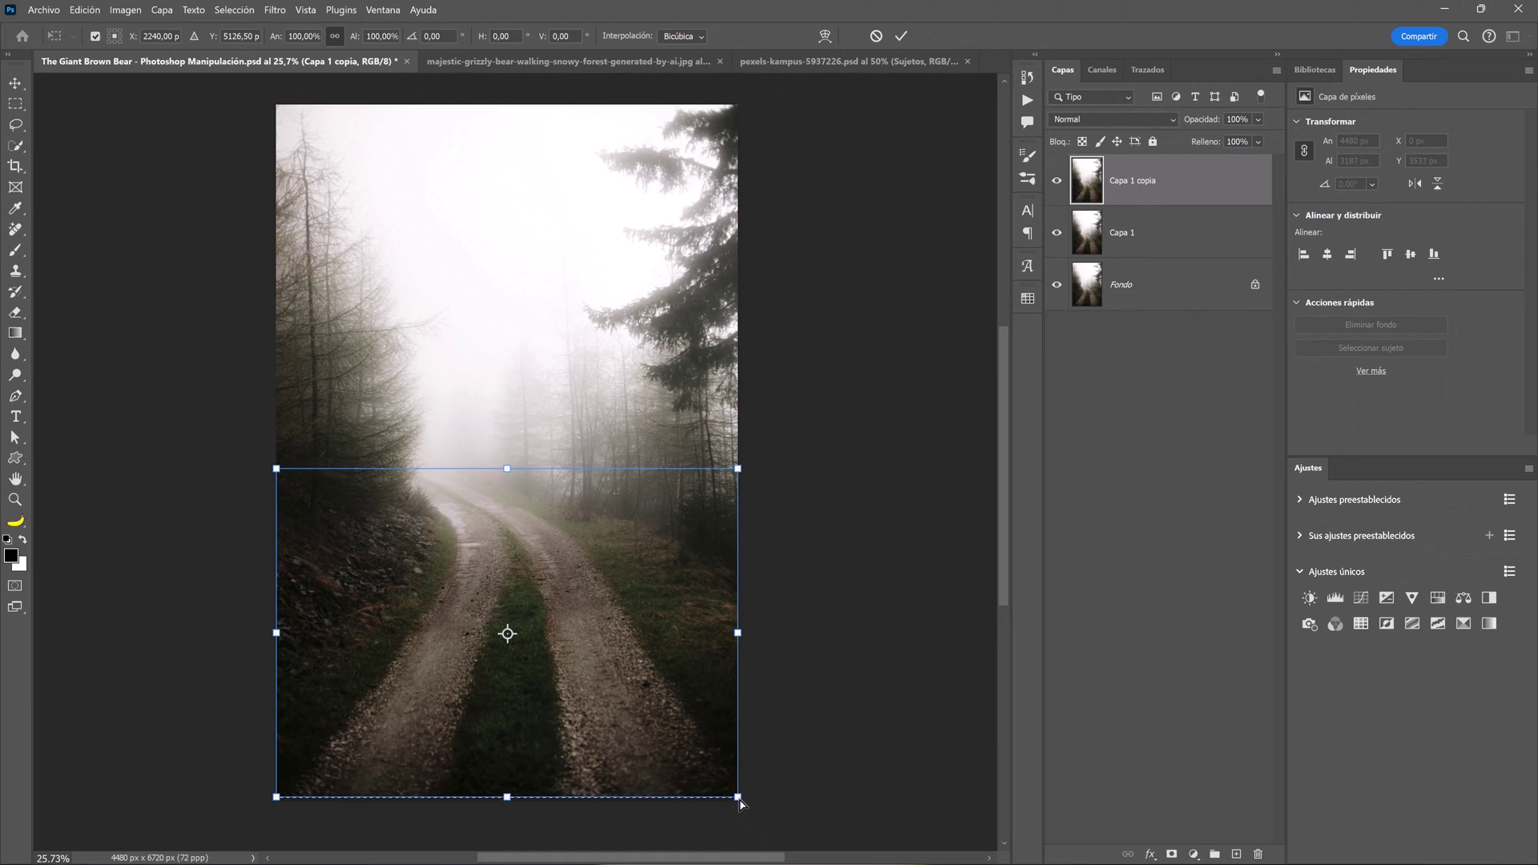
{"action": "left_click_drag", "start_coordinate": [739, 799], "coordinate": [889, 795]}
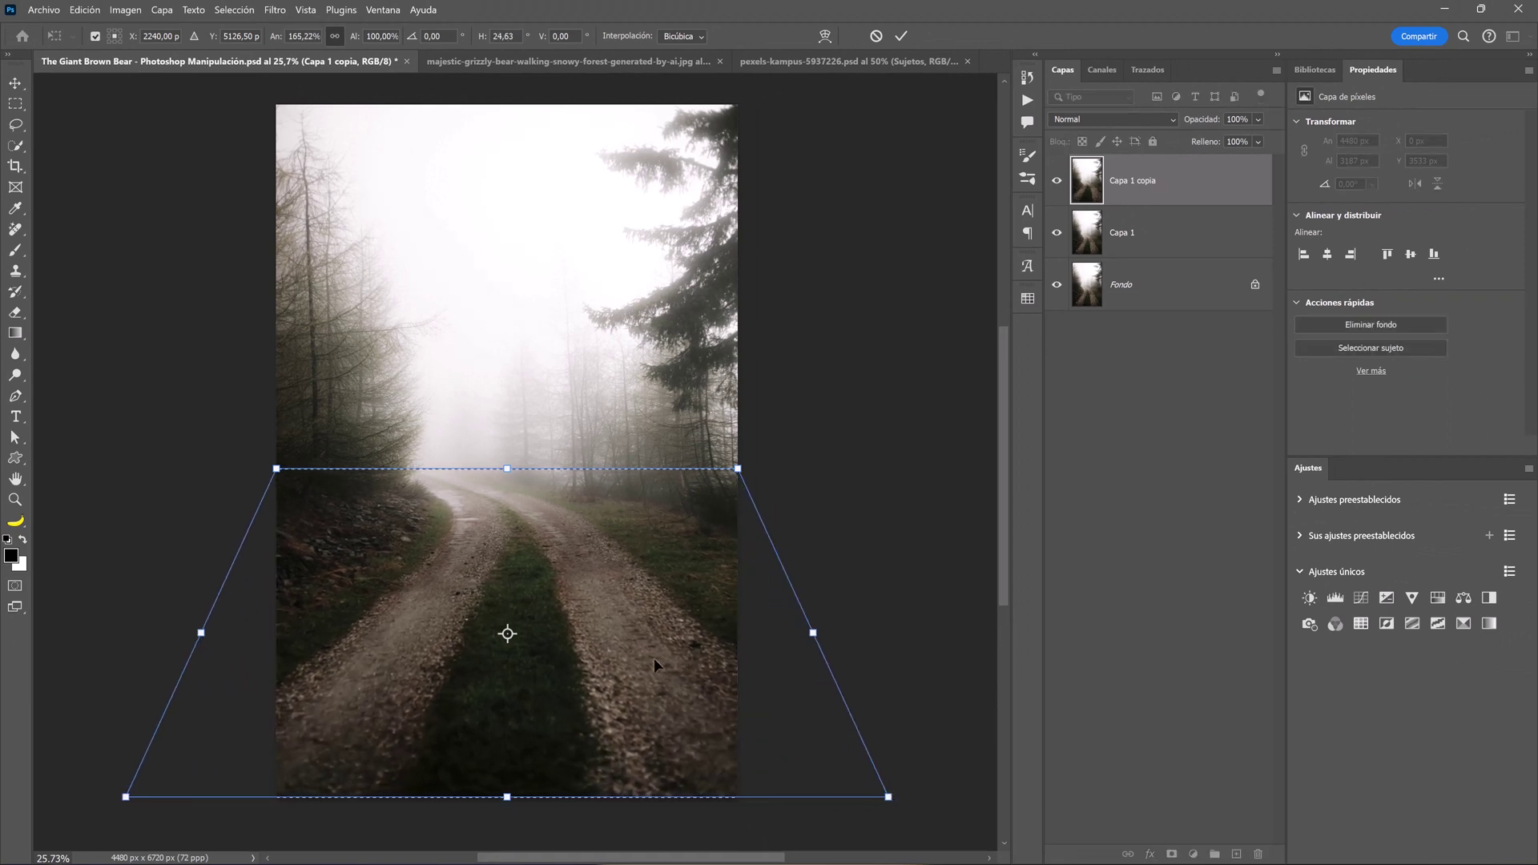
{"action": "left_click", "coordinate": [902, 36]}
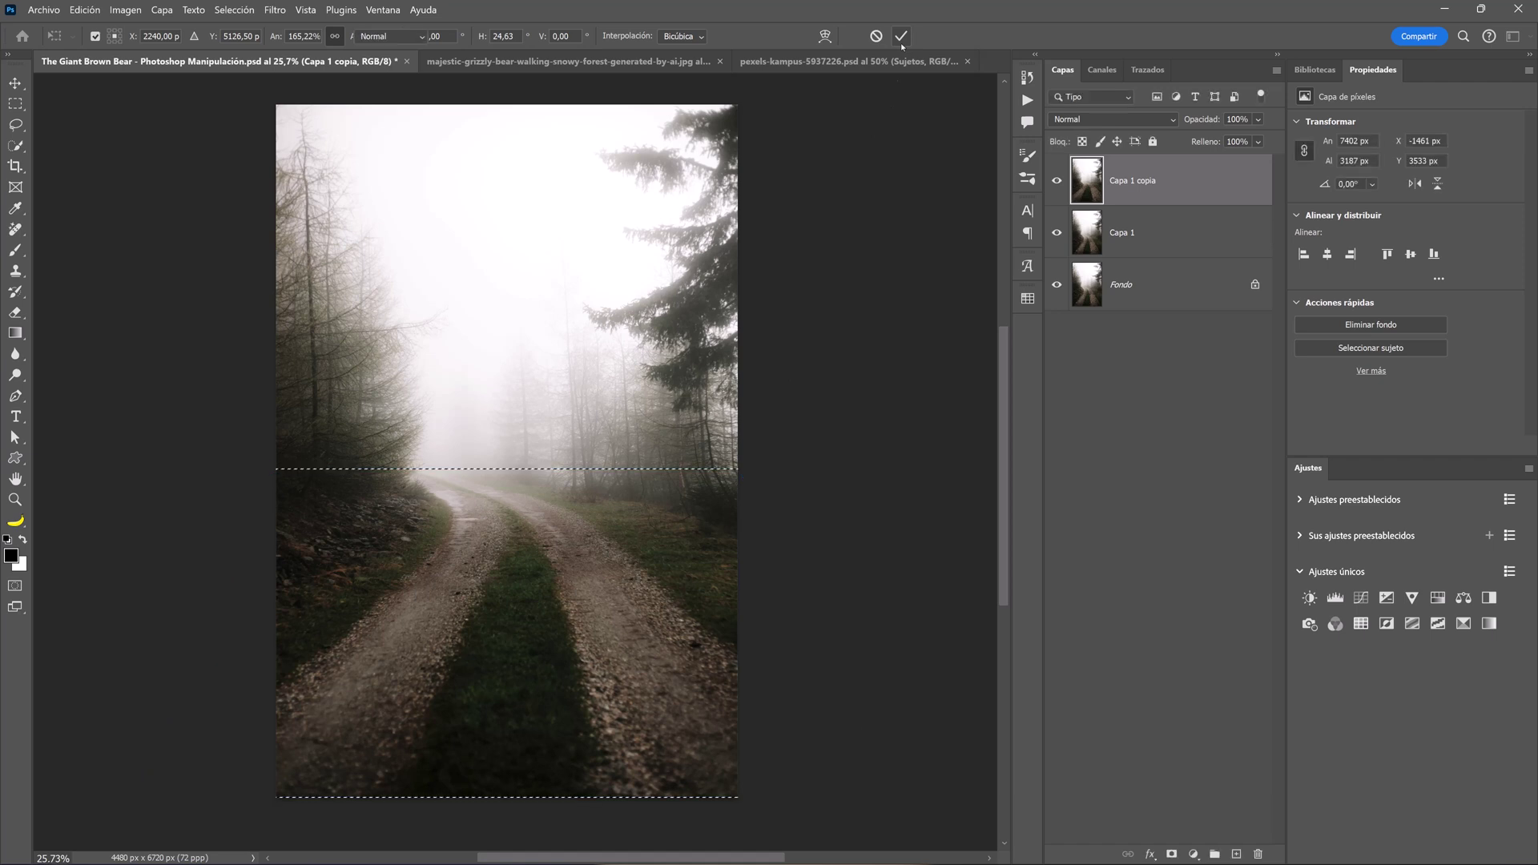
{"action": "key", "text": "ctrl+d"}
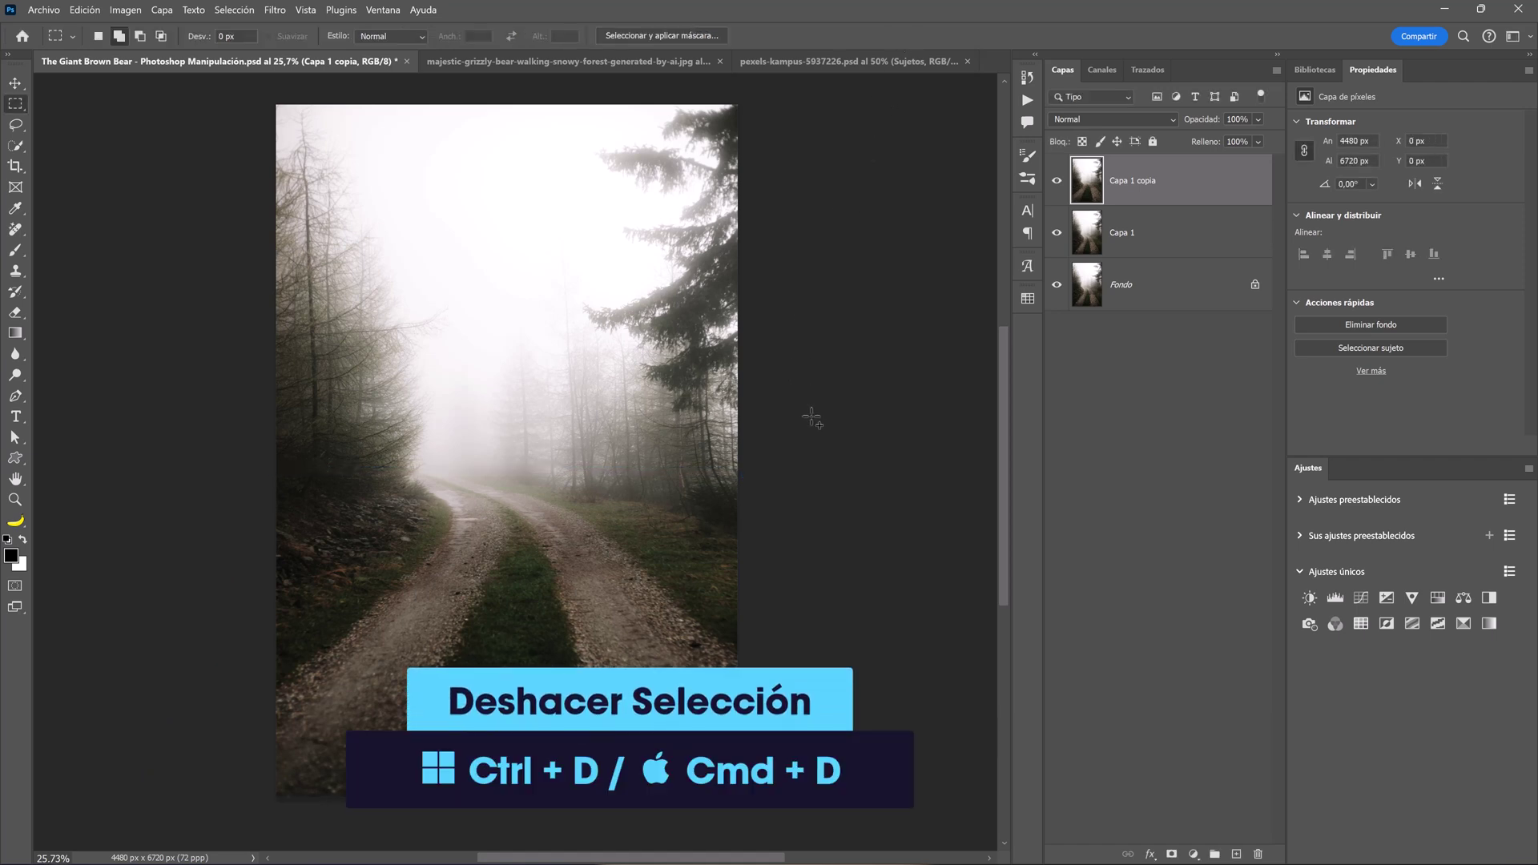
{"action": "scroll", "coordinate": [811, 417], "scroll_direction": "up", "scroll_amount": 1}
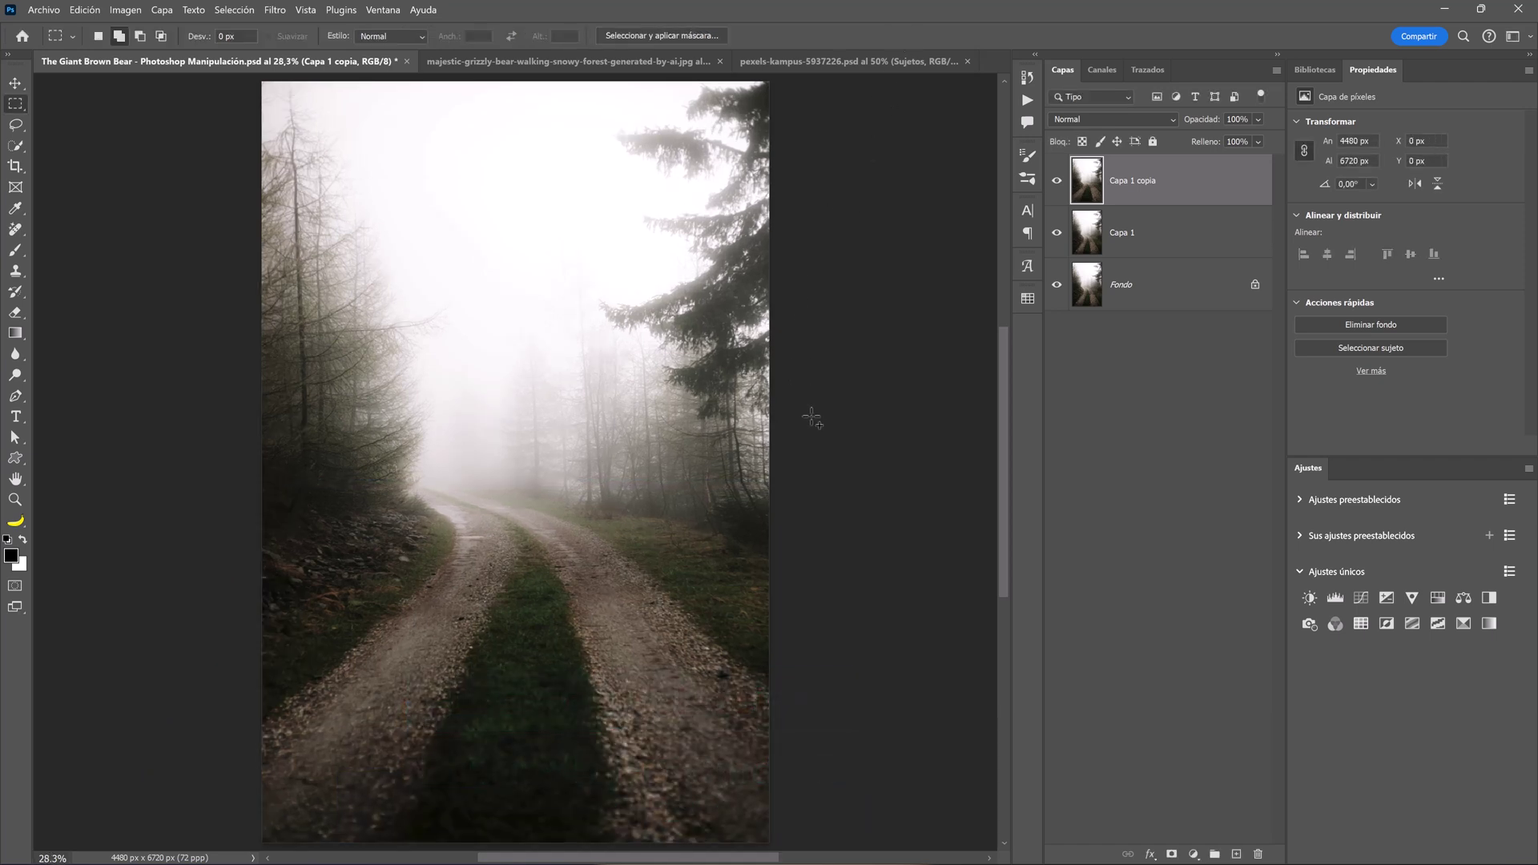
{"action": "left_click", "coordinate": [1058, 187]}
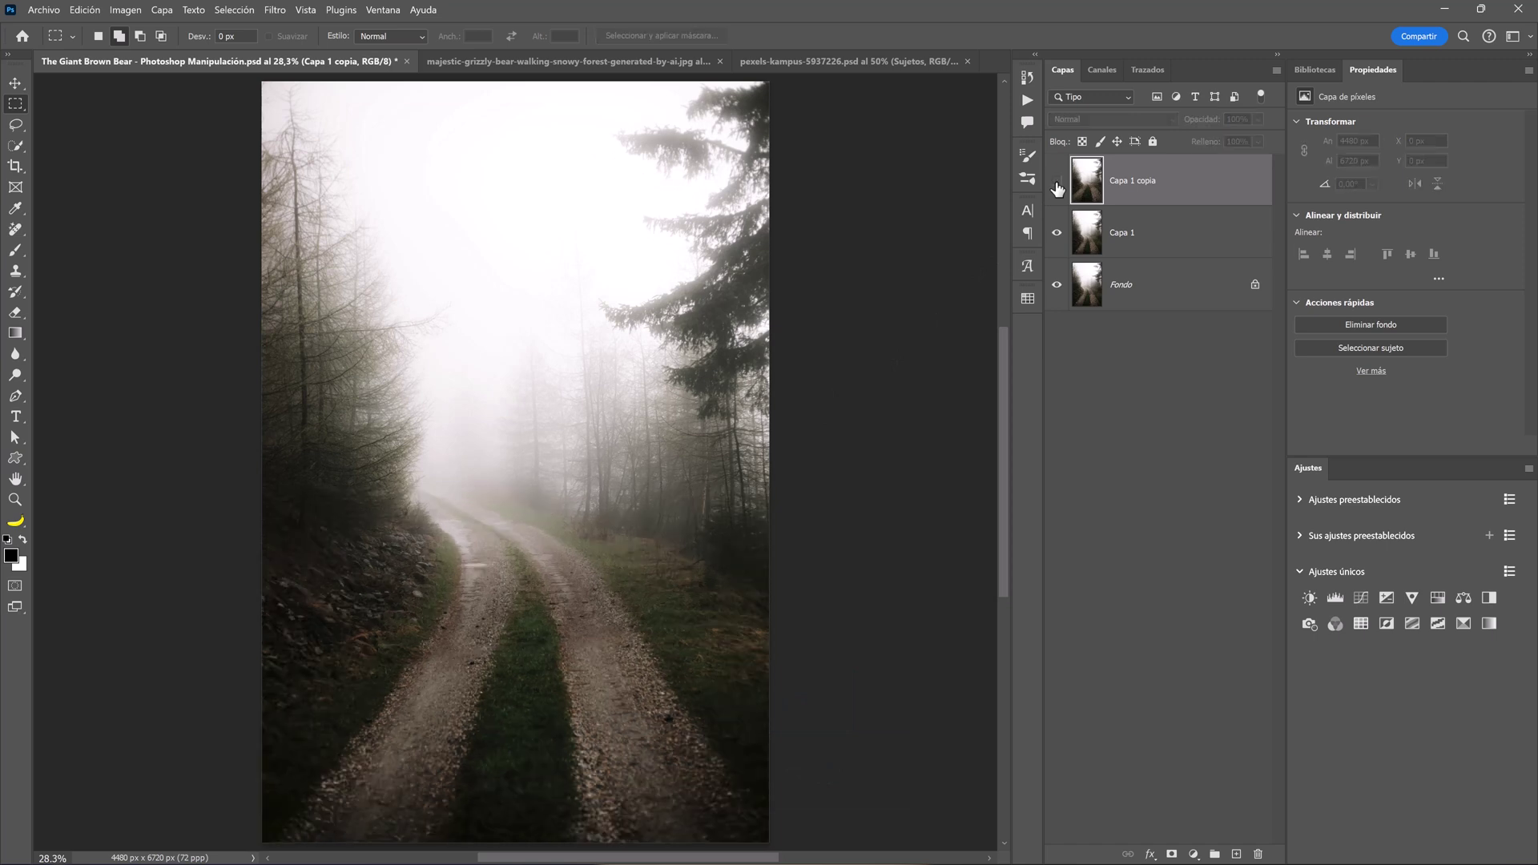
{"action": "left_click", "coordinate": [1057, 183]}
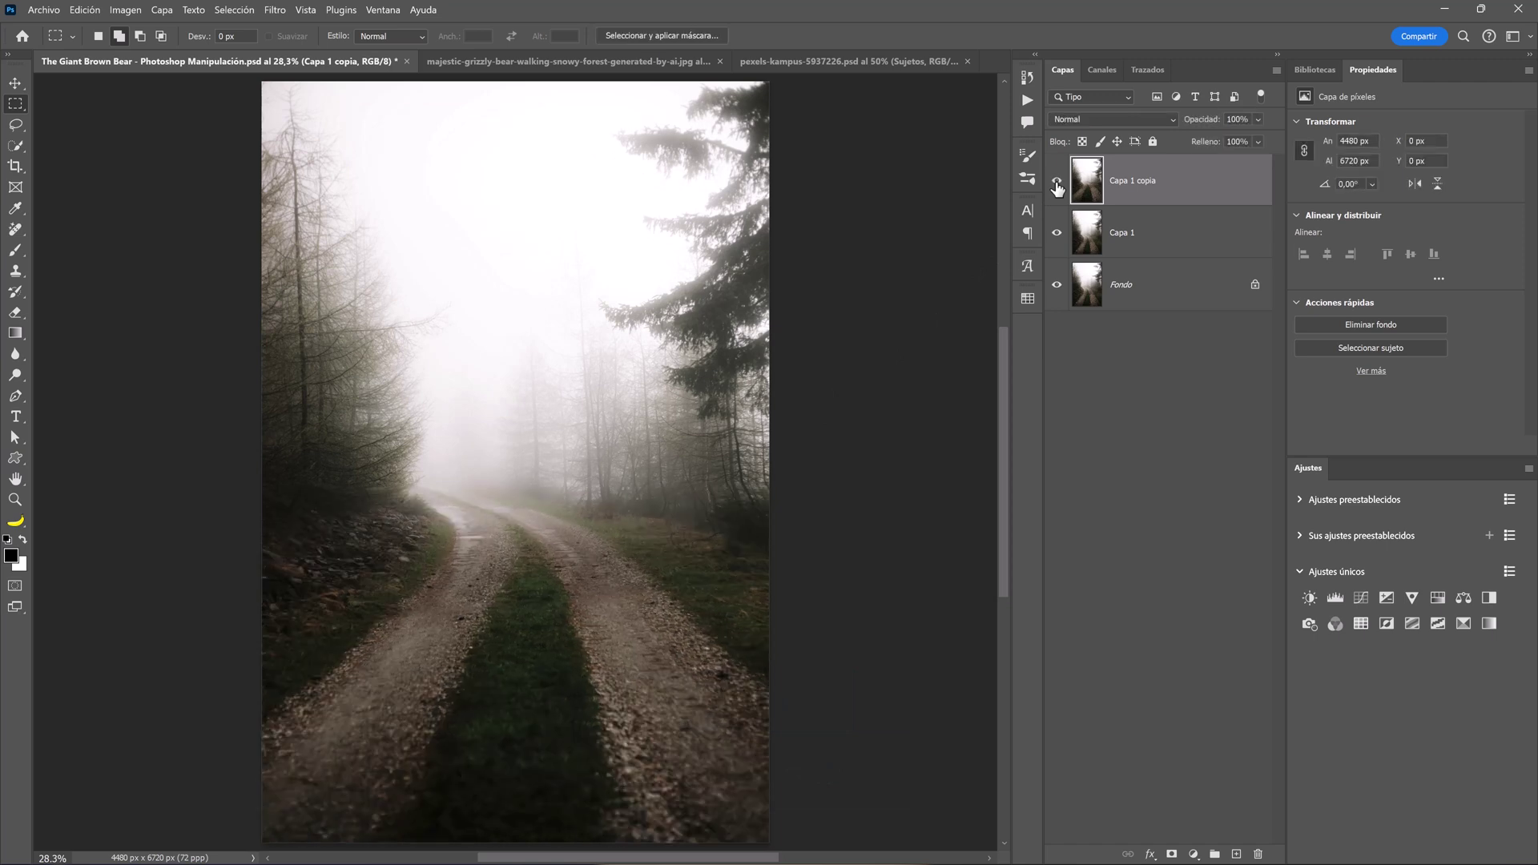
{"action": "key", "text": "v"}
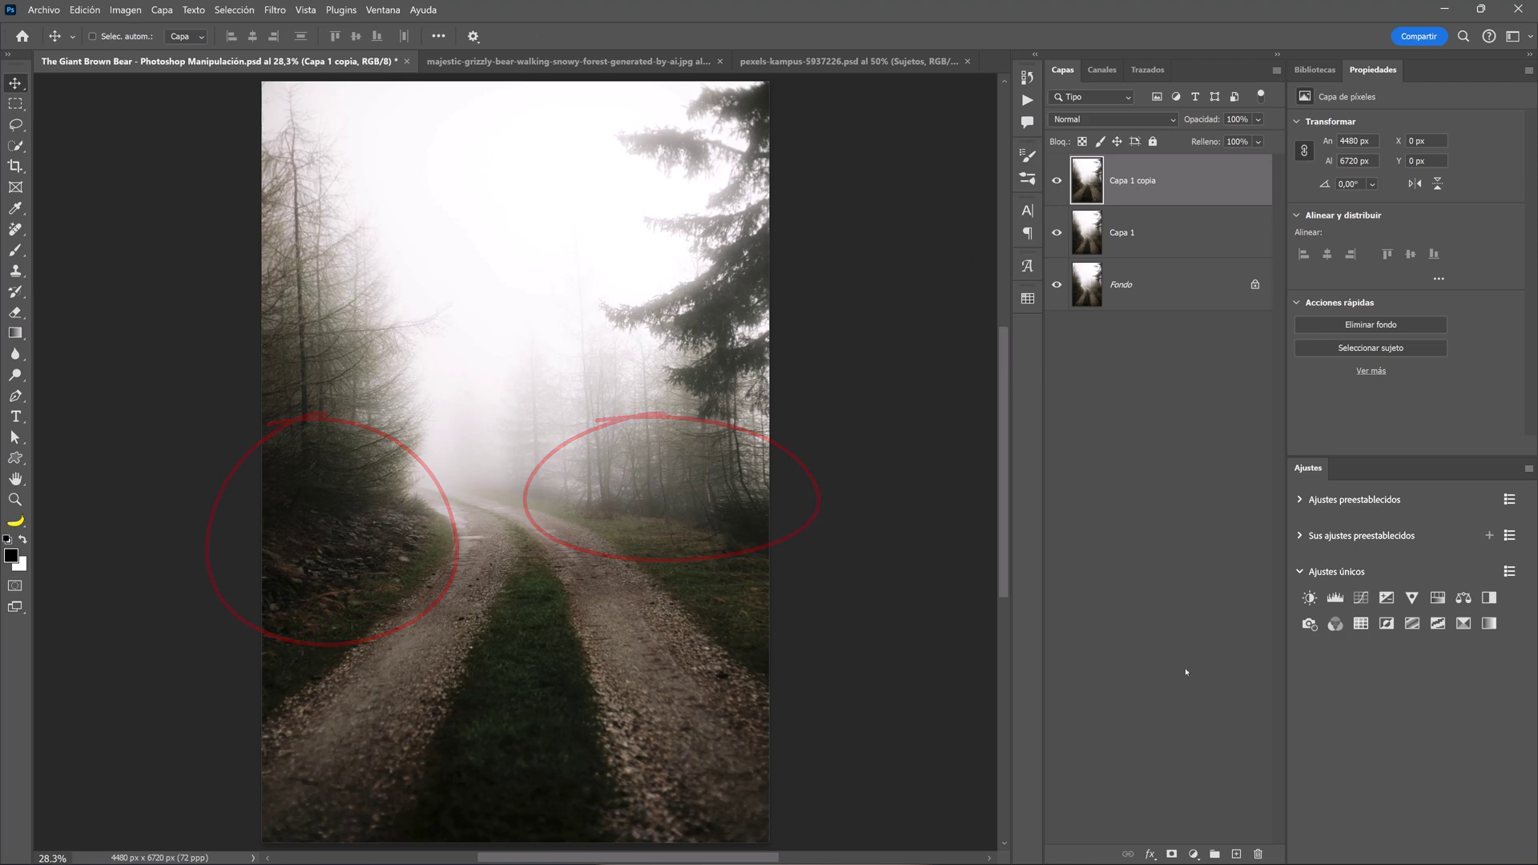
Mask the stretched copy with a 600 px black brush to reveal darker left-side trees
{"action": "left_click", "coordinate": [1172, 854]}
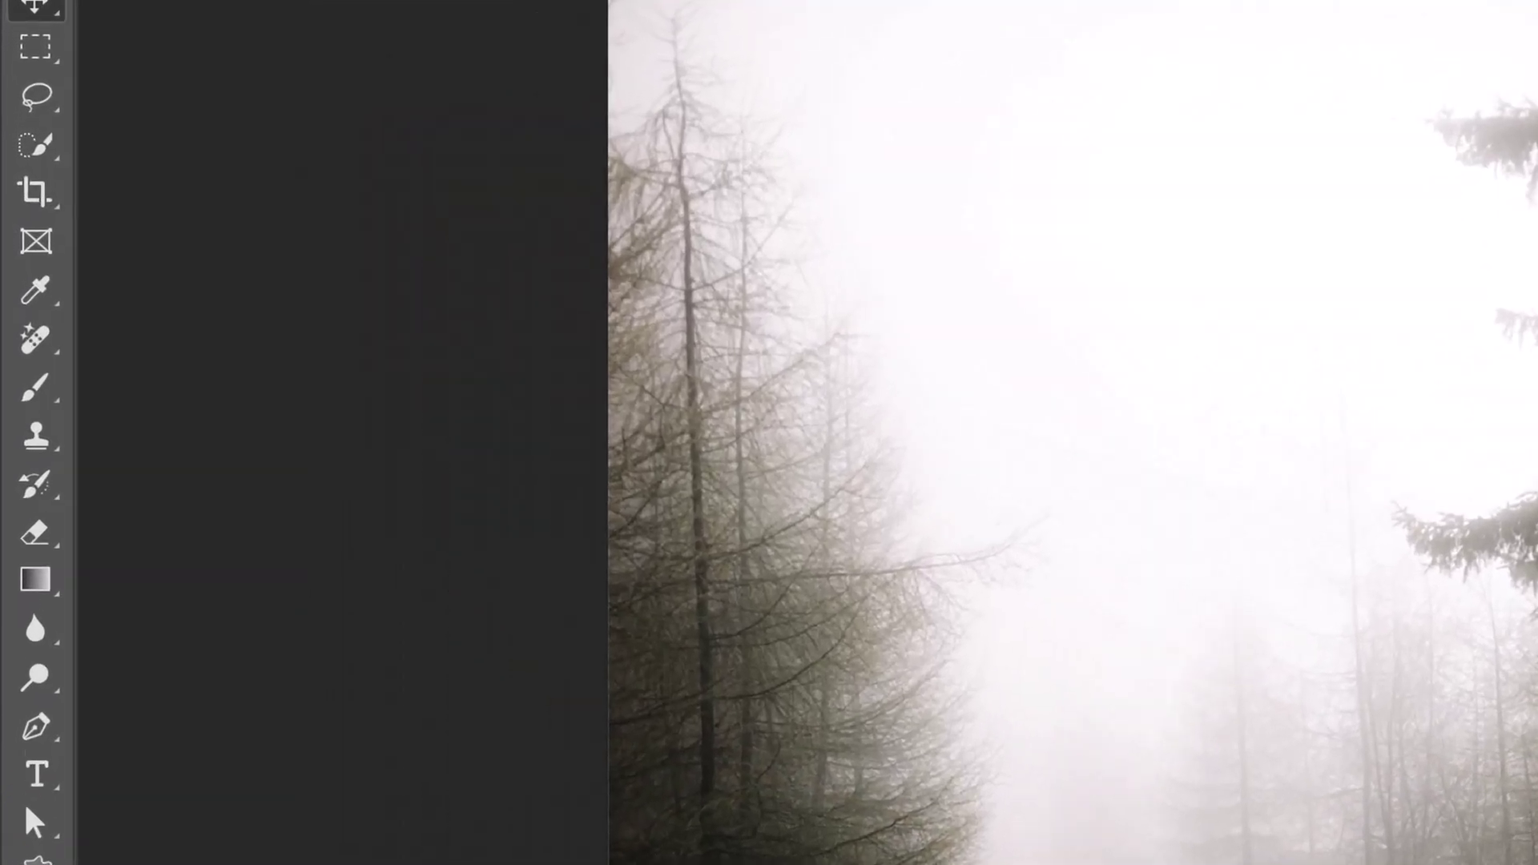
{"action": "key", "text": "b"}
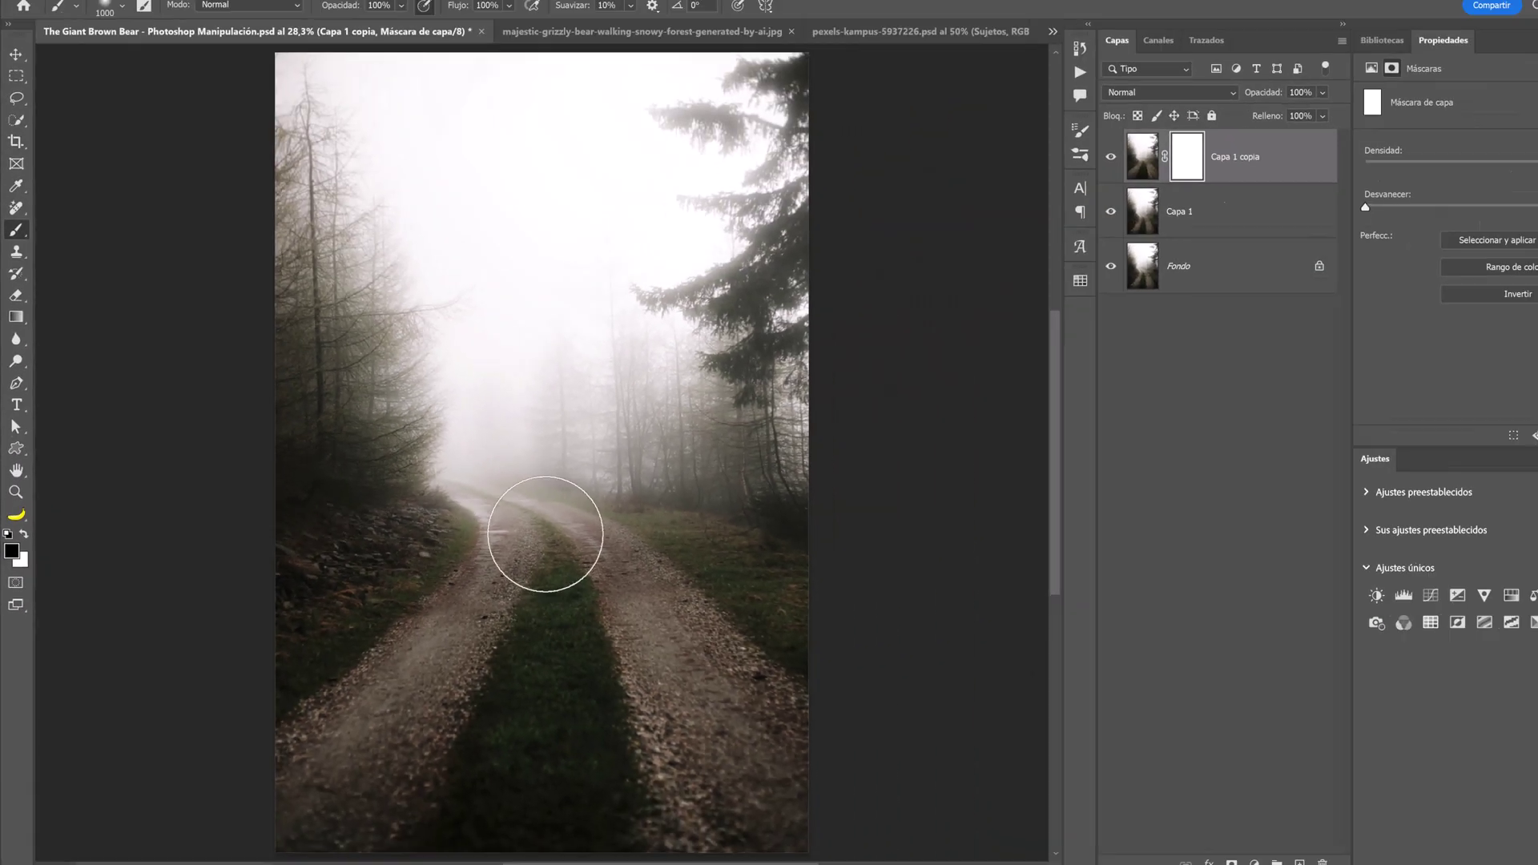
{"action": "key", "text": "bracketleft"}
{"action": "key", "text": "bracketleft"}
{"action": "key", "text": "bracketleft"}
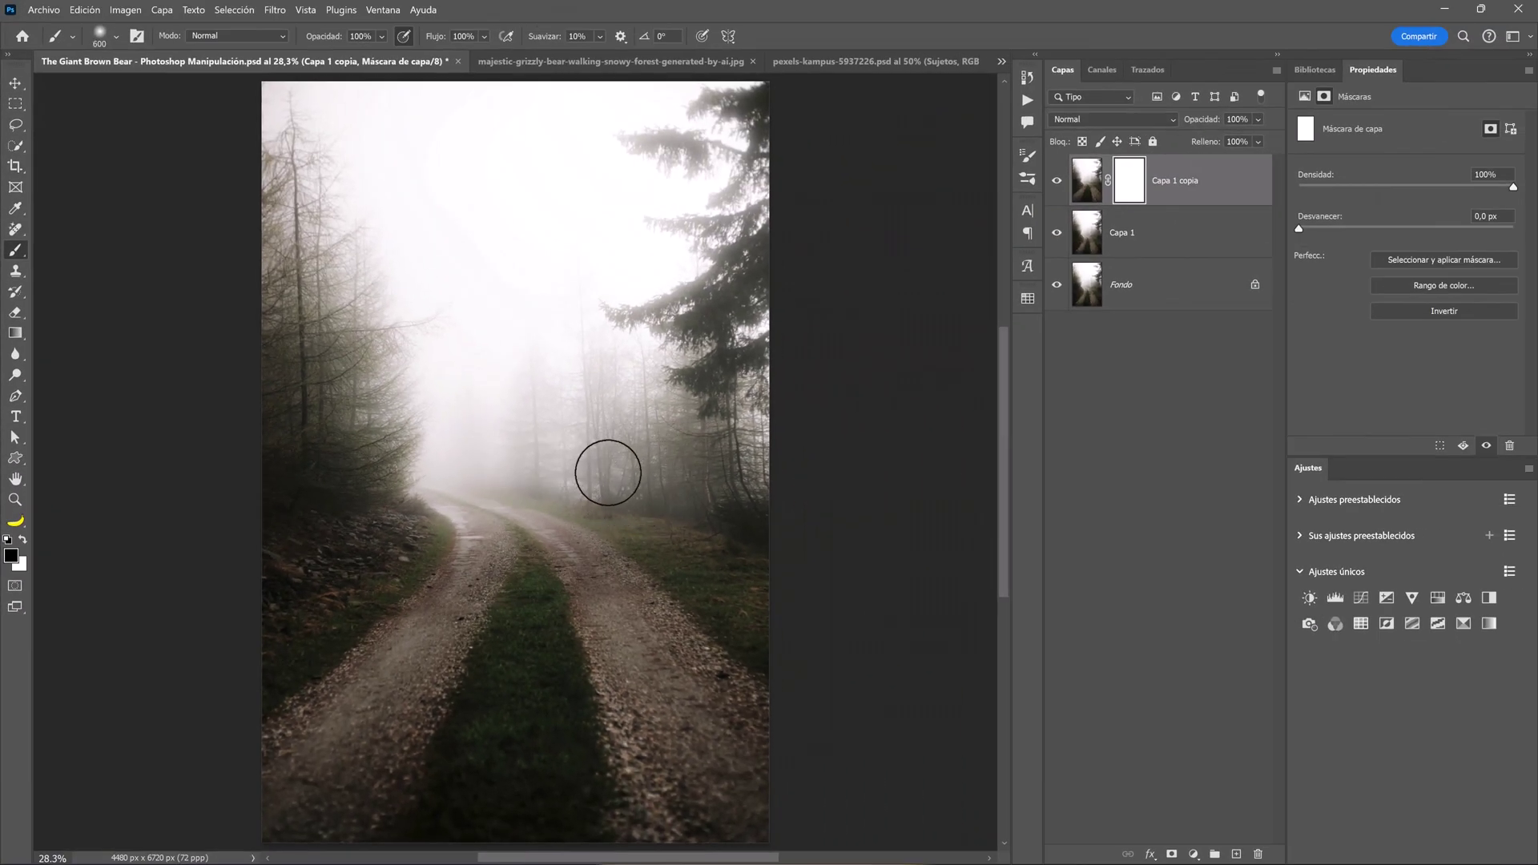
{"action": "left_click_drag", "start_coordinate": [605, 471], "coordinate": [664, 474]}
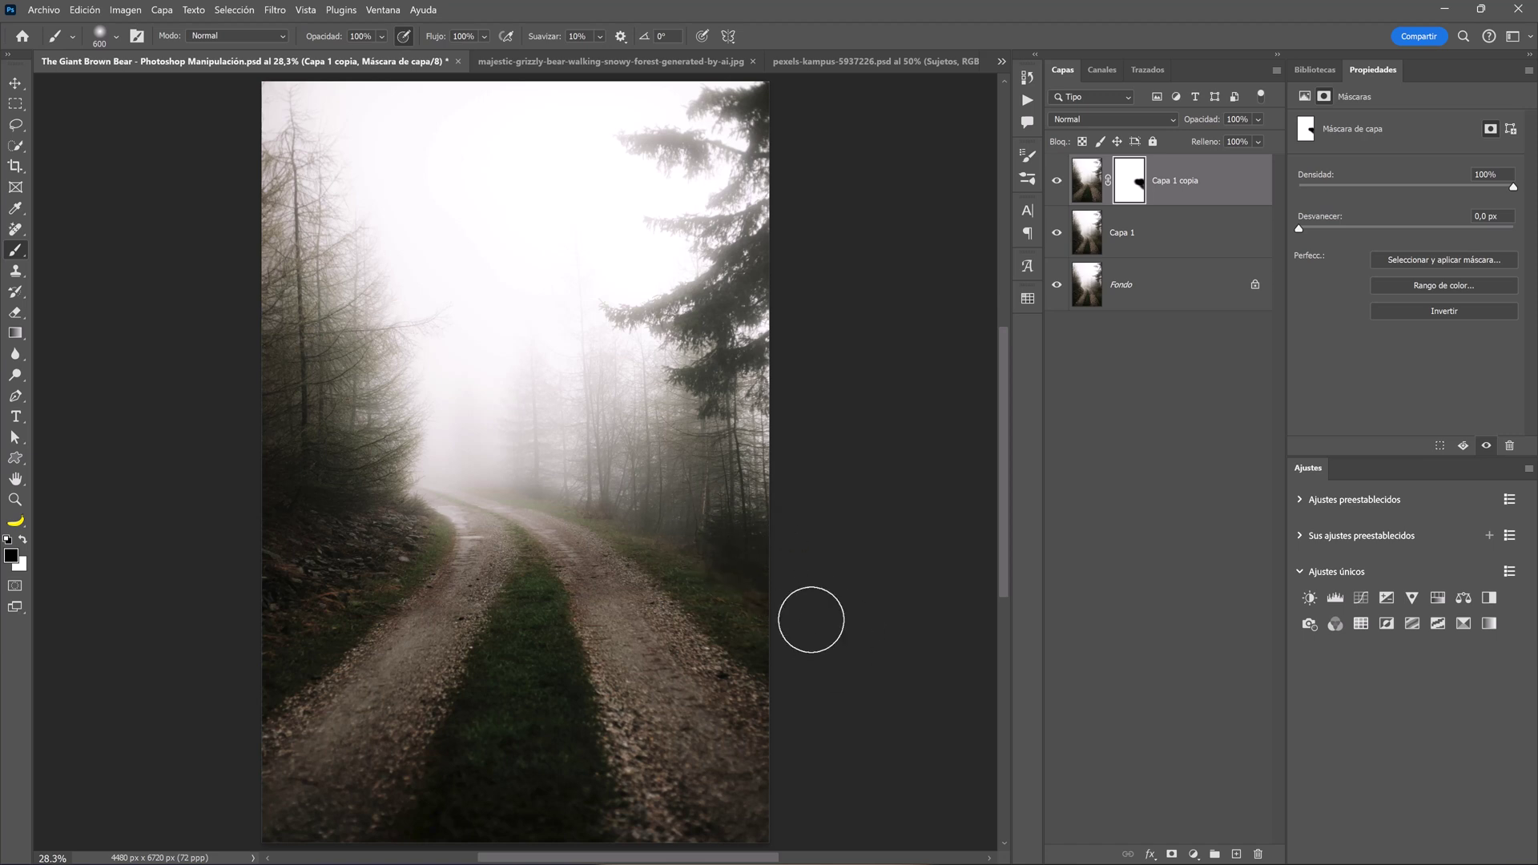
{"action": "left_click_drag", "start_coordinate": [364, 478], "coordinate": [331, 439]}
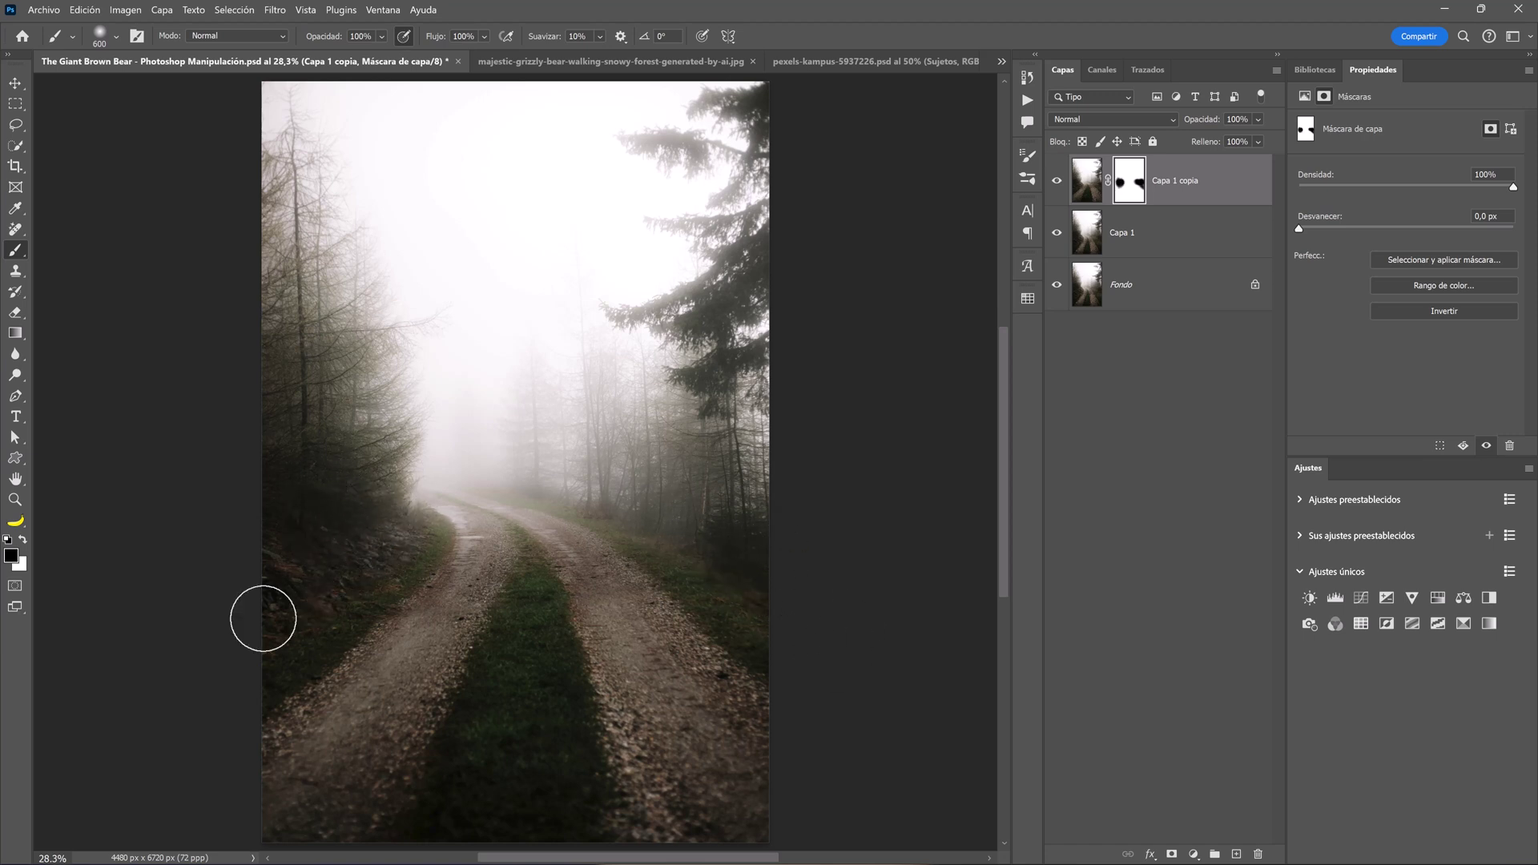
Convert the stretched copy and Capa 1 into one smart object named 'Background'
{"action": "key", "text": "v"}
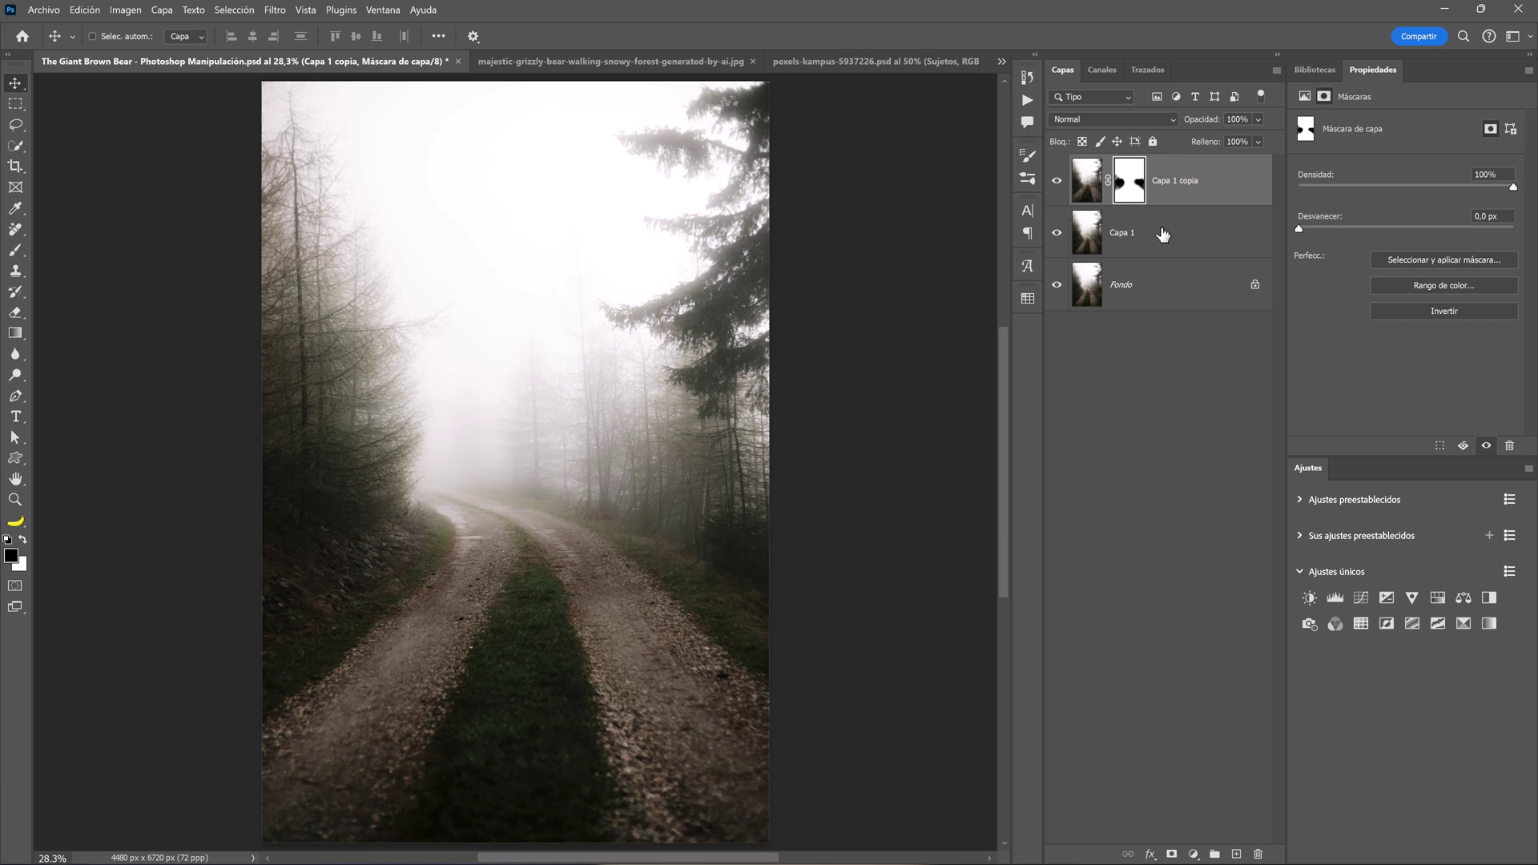
{"action": "left_click", "coordinate": [1163, 234]}
{"action": "right_click", "coordinate": [1162, 233]}
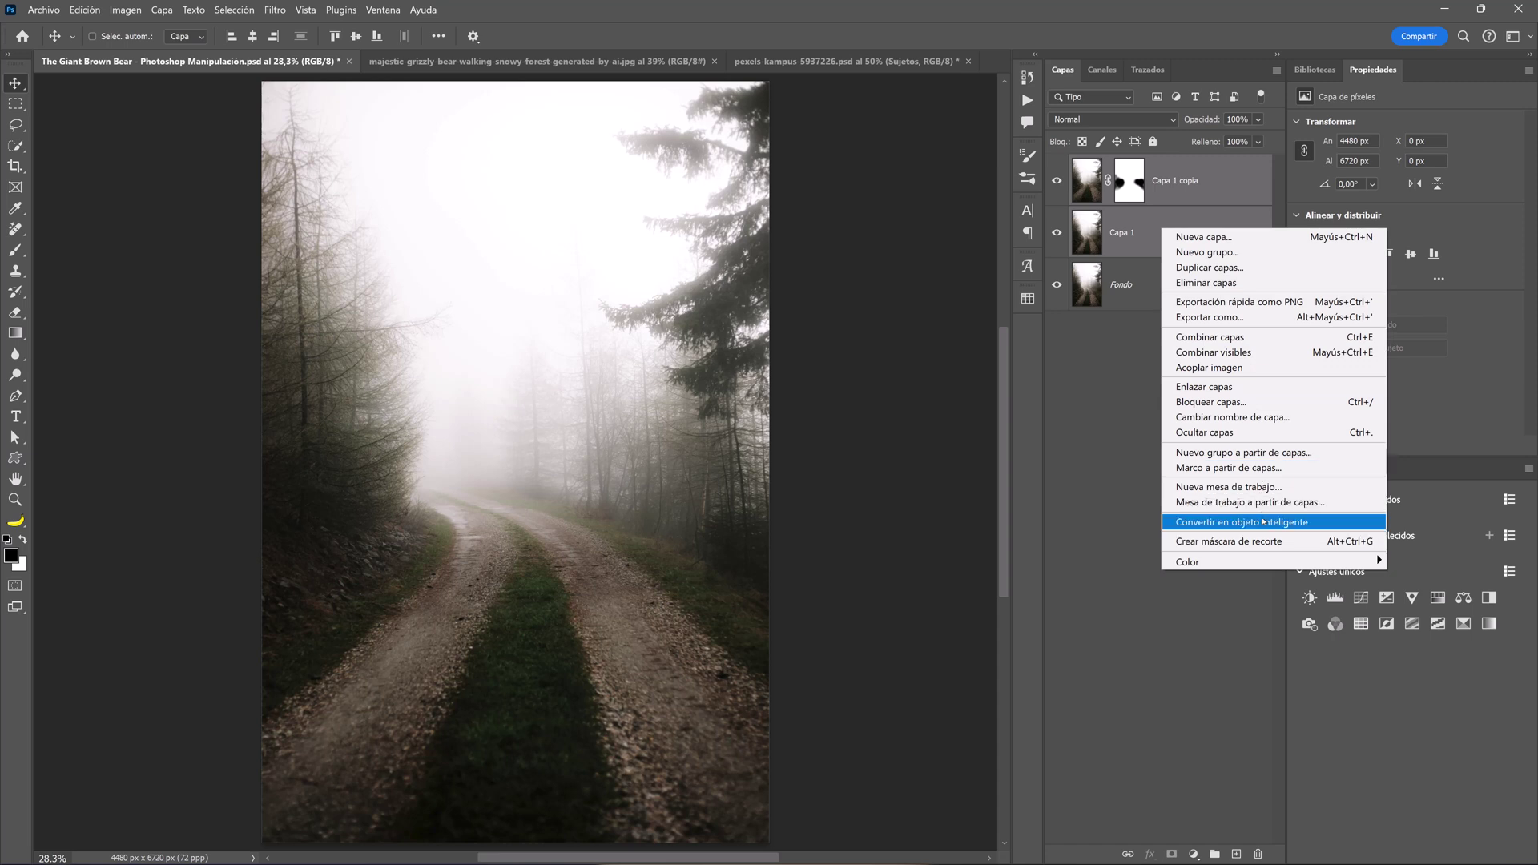
{"action": "left_click", "coordinate": [1264, 522]}
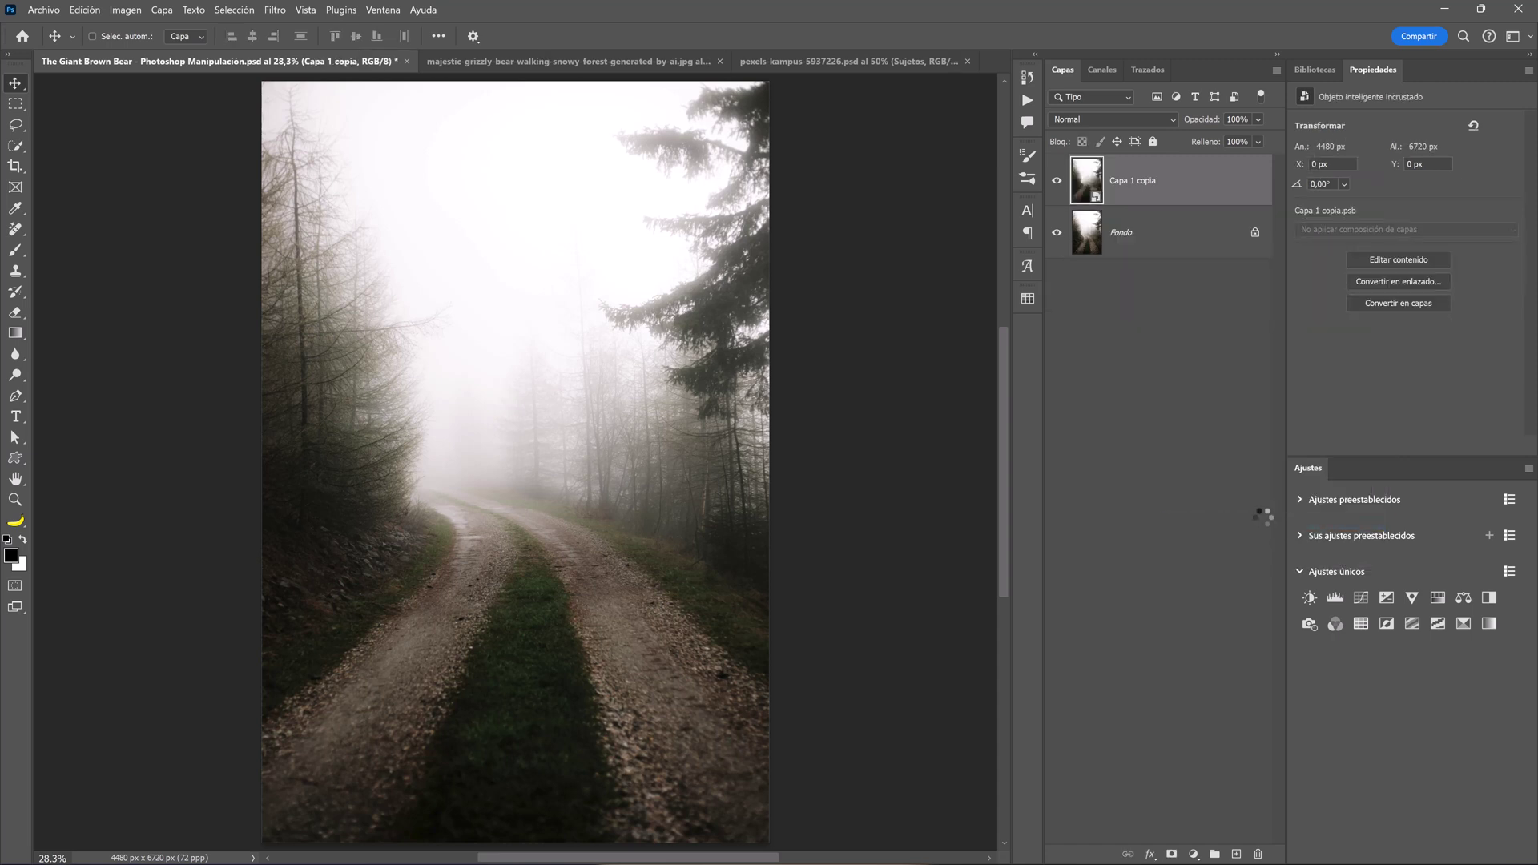
{"action": "double_click", "coordinate": [1141, 183]}
{"action": "type", "text": "Backgroun"}
{"action": "type", "text": "d"}
{"action": "key", "text": "Return"}
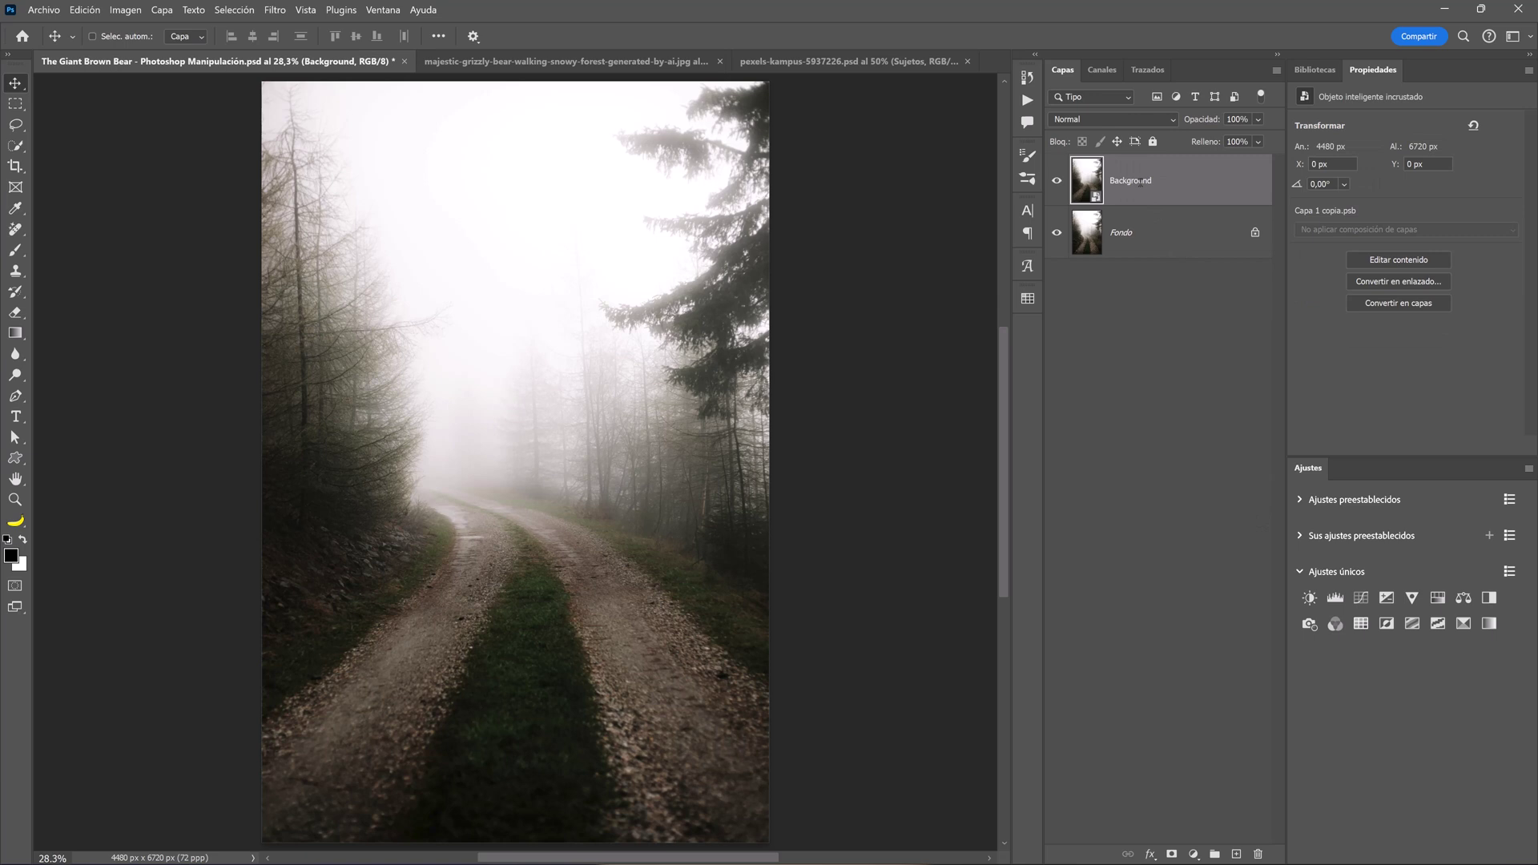
{"action": "left_click", "coordinate": [1060, 183]}
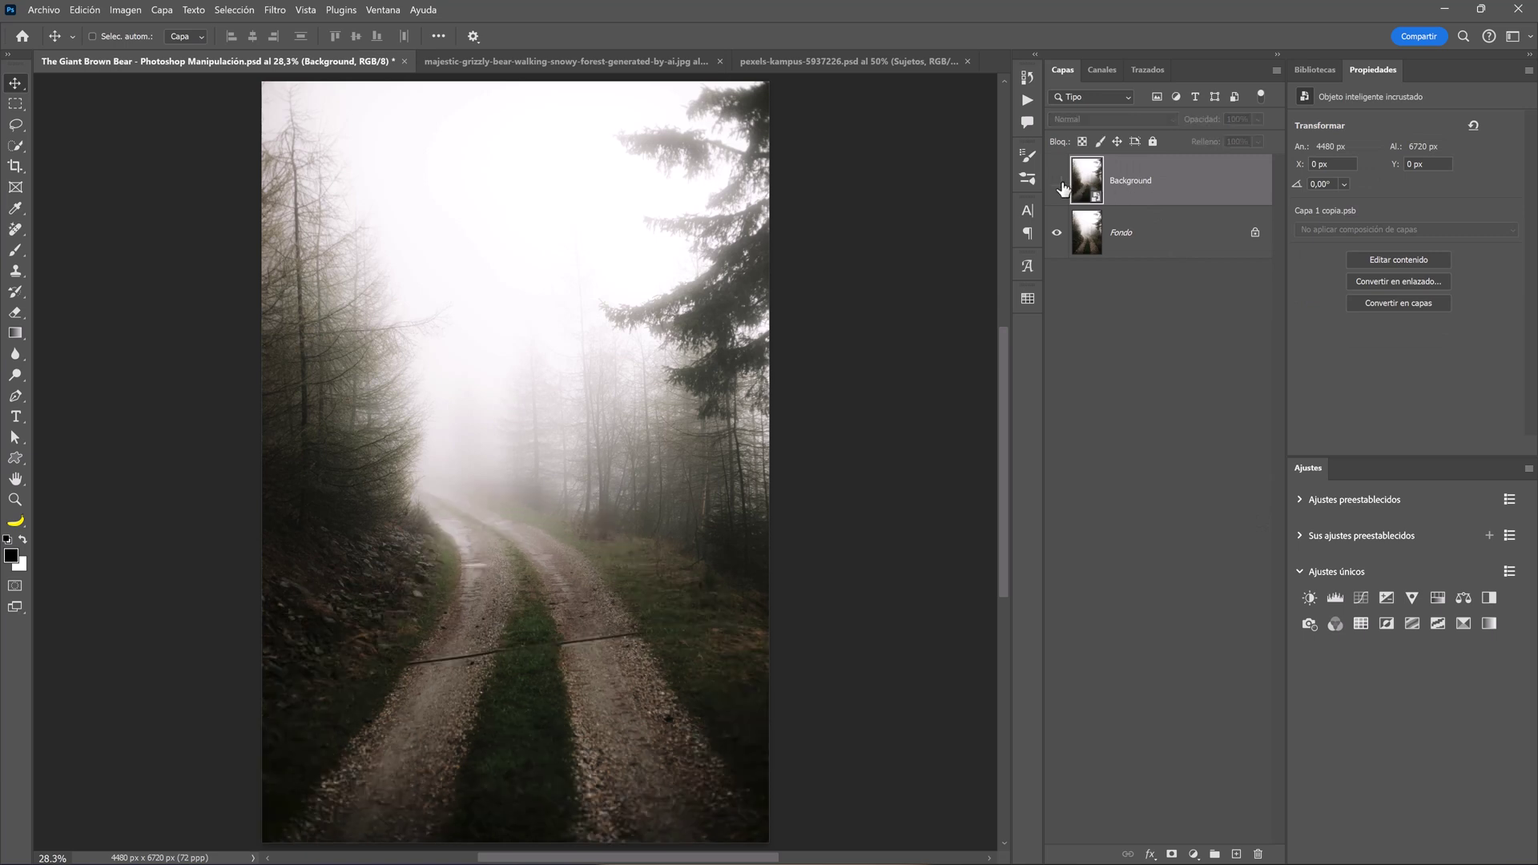
{"action": "left_click", "coordinate": [1058, 181]}
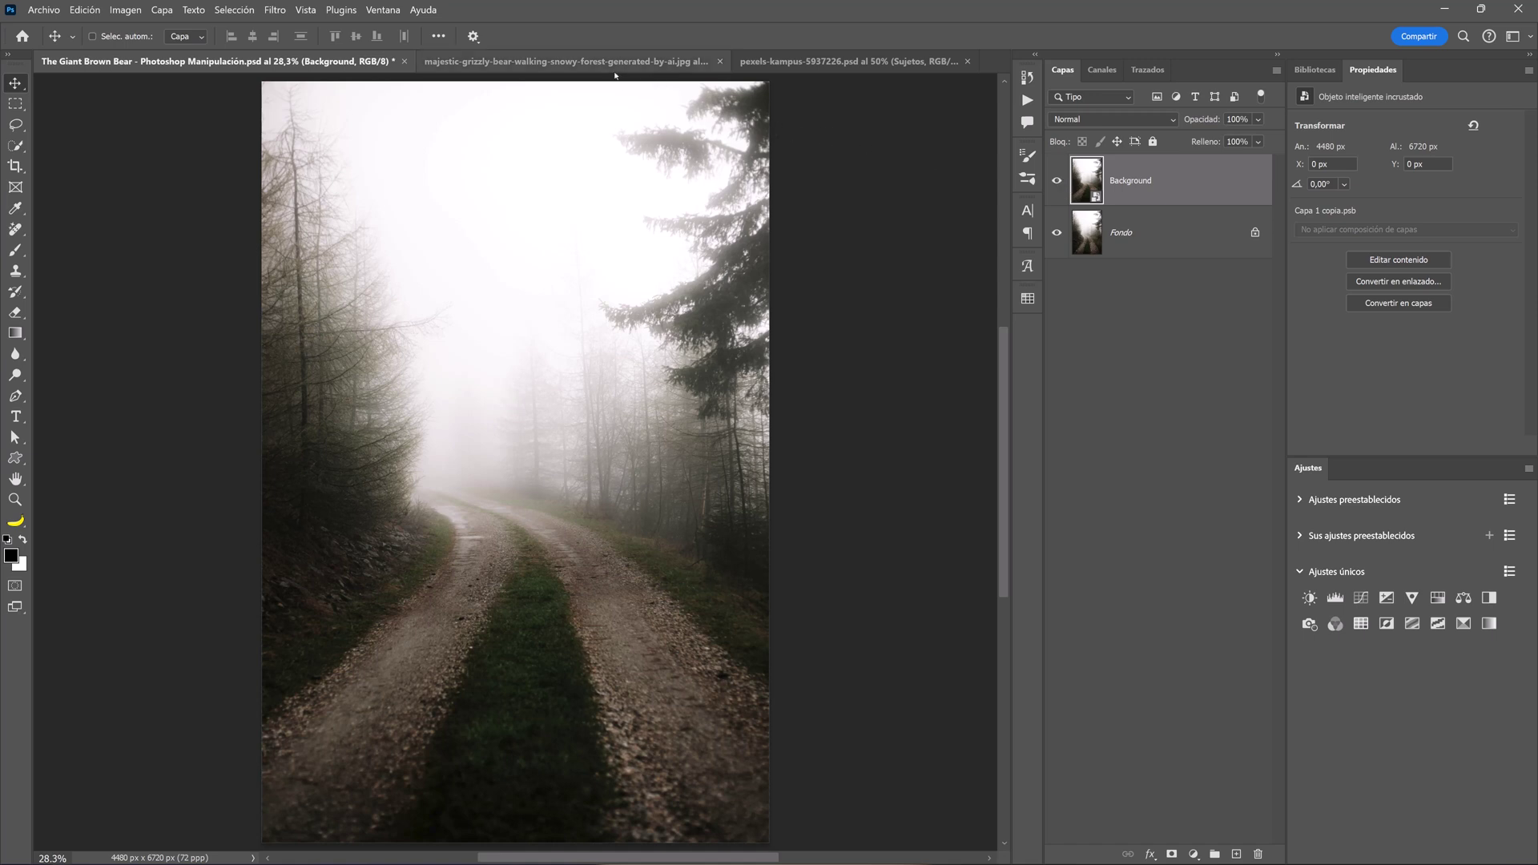
In the grizzly photo, select the bear with the Object Selection tool
{"action": "left_click", "coordinate": [603, 64]}
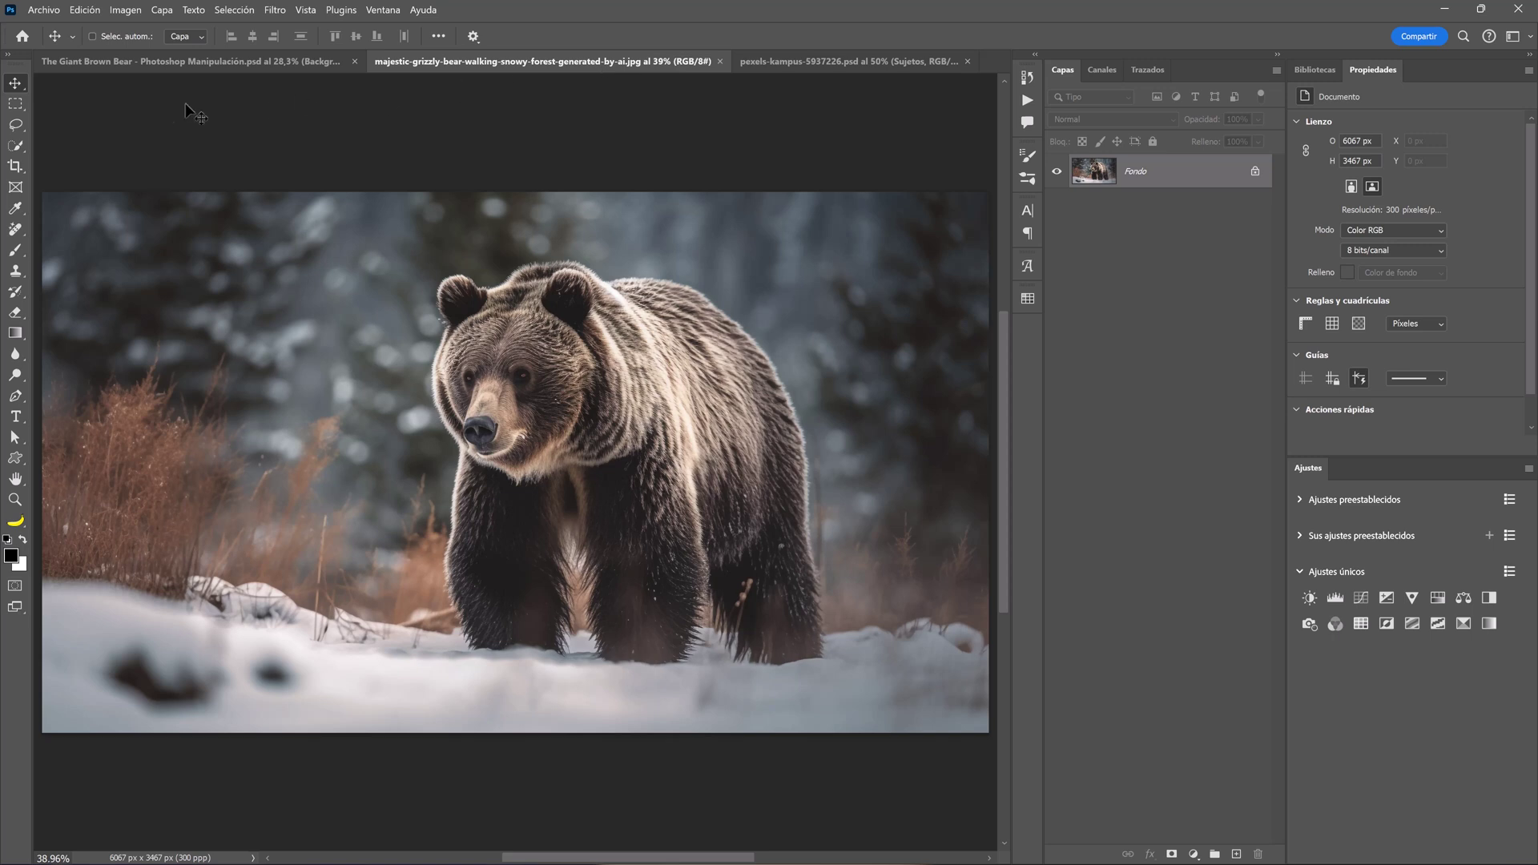
{"action": "right_click", "coordinate": [15, 145]}
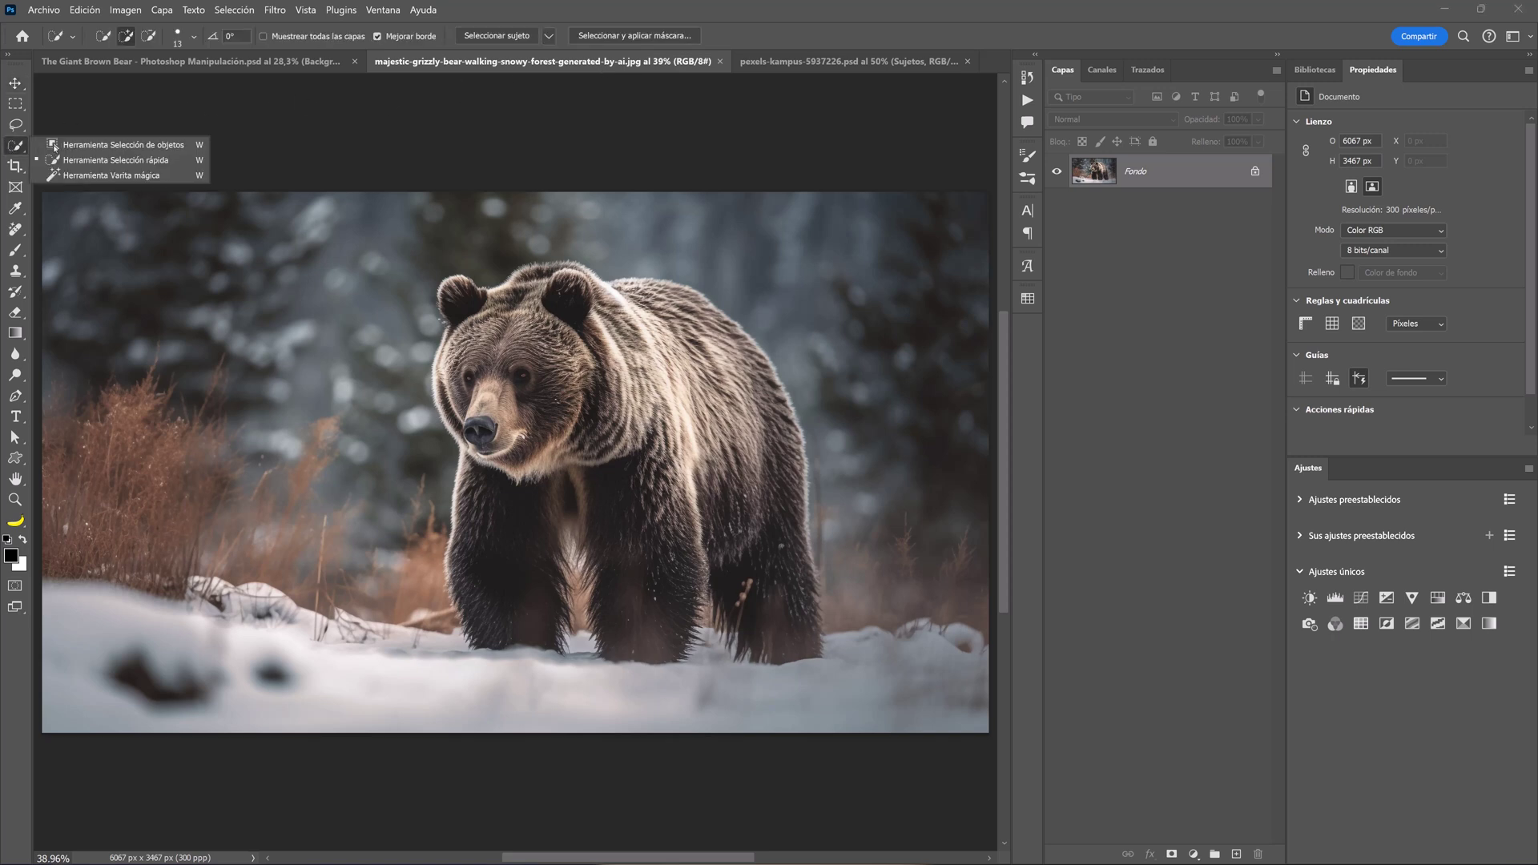
{"action": "left_click", "coordinate": [121, 150]}
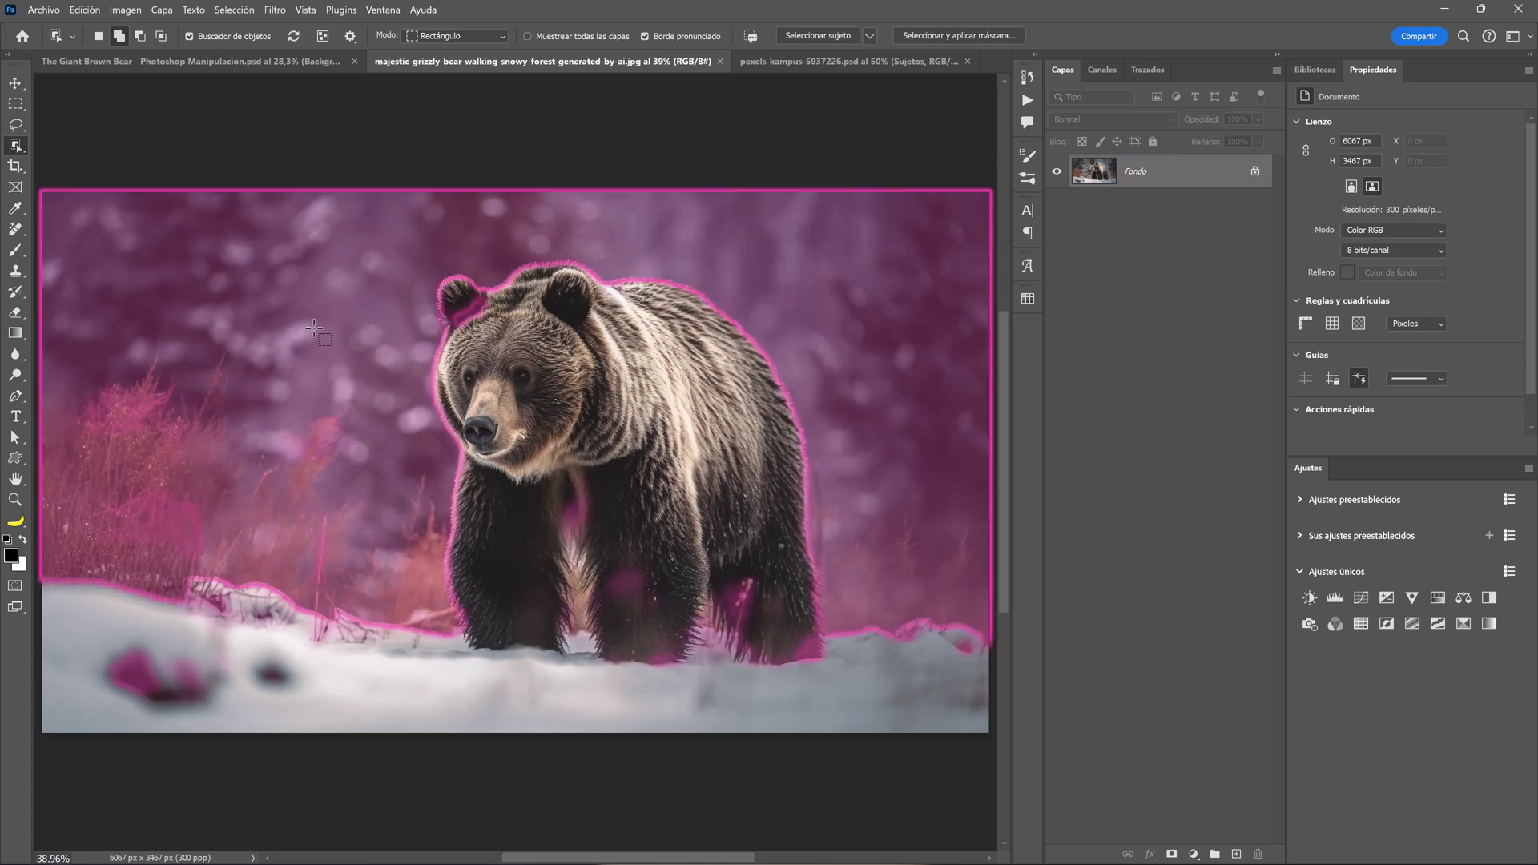
{"action": "left_click", "coordinate": [519, 410]}
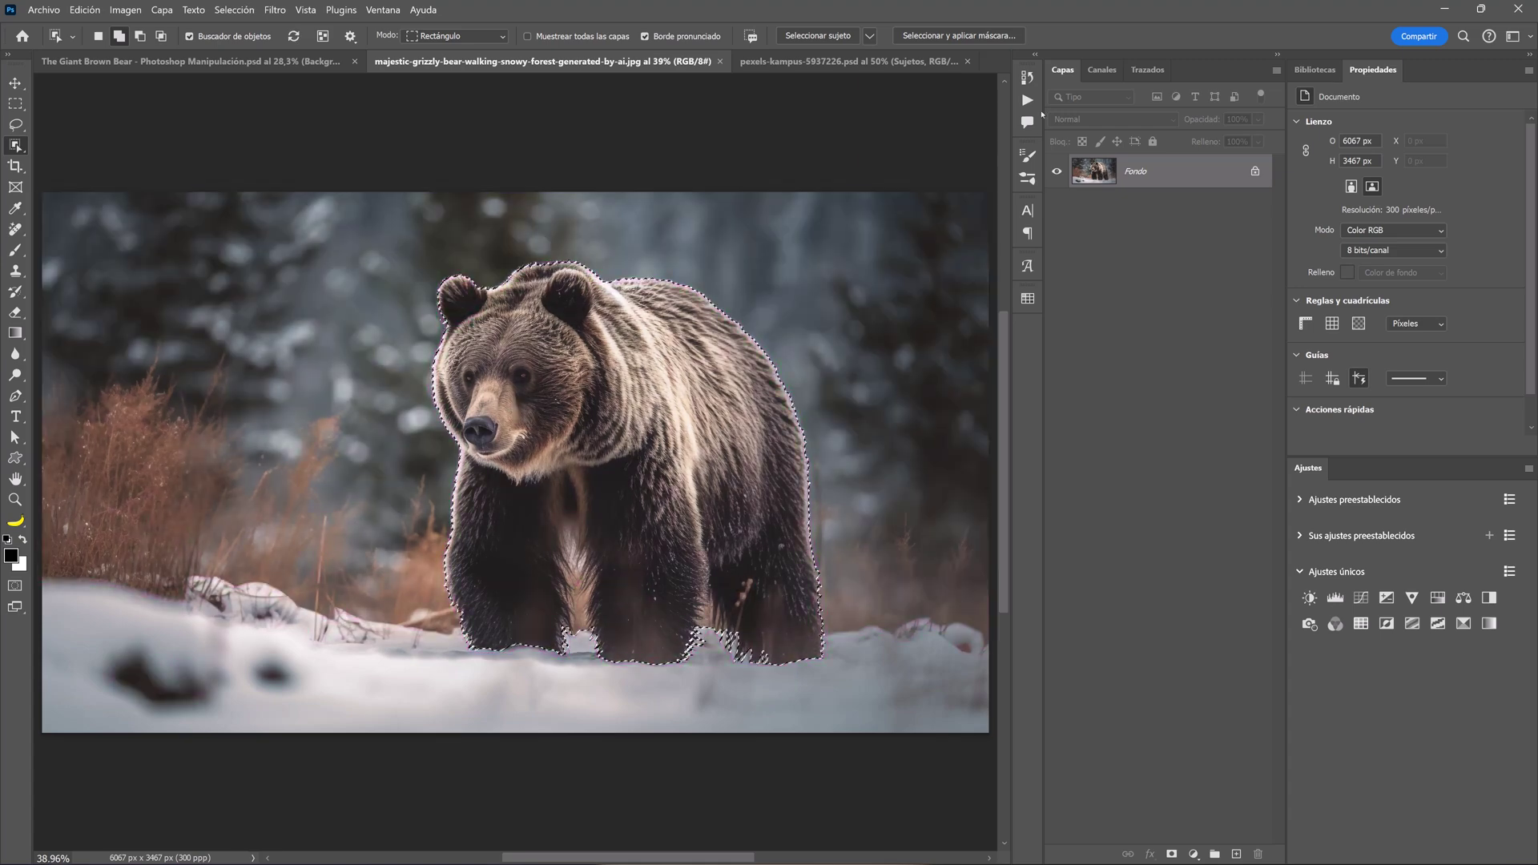
In Select and Mask, widen the edge detection radius around the bear
{"action": "left_click", "coordinate": [979, 36]}
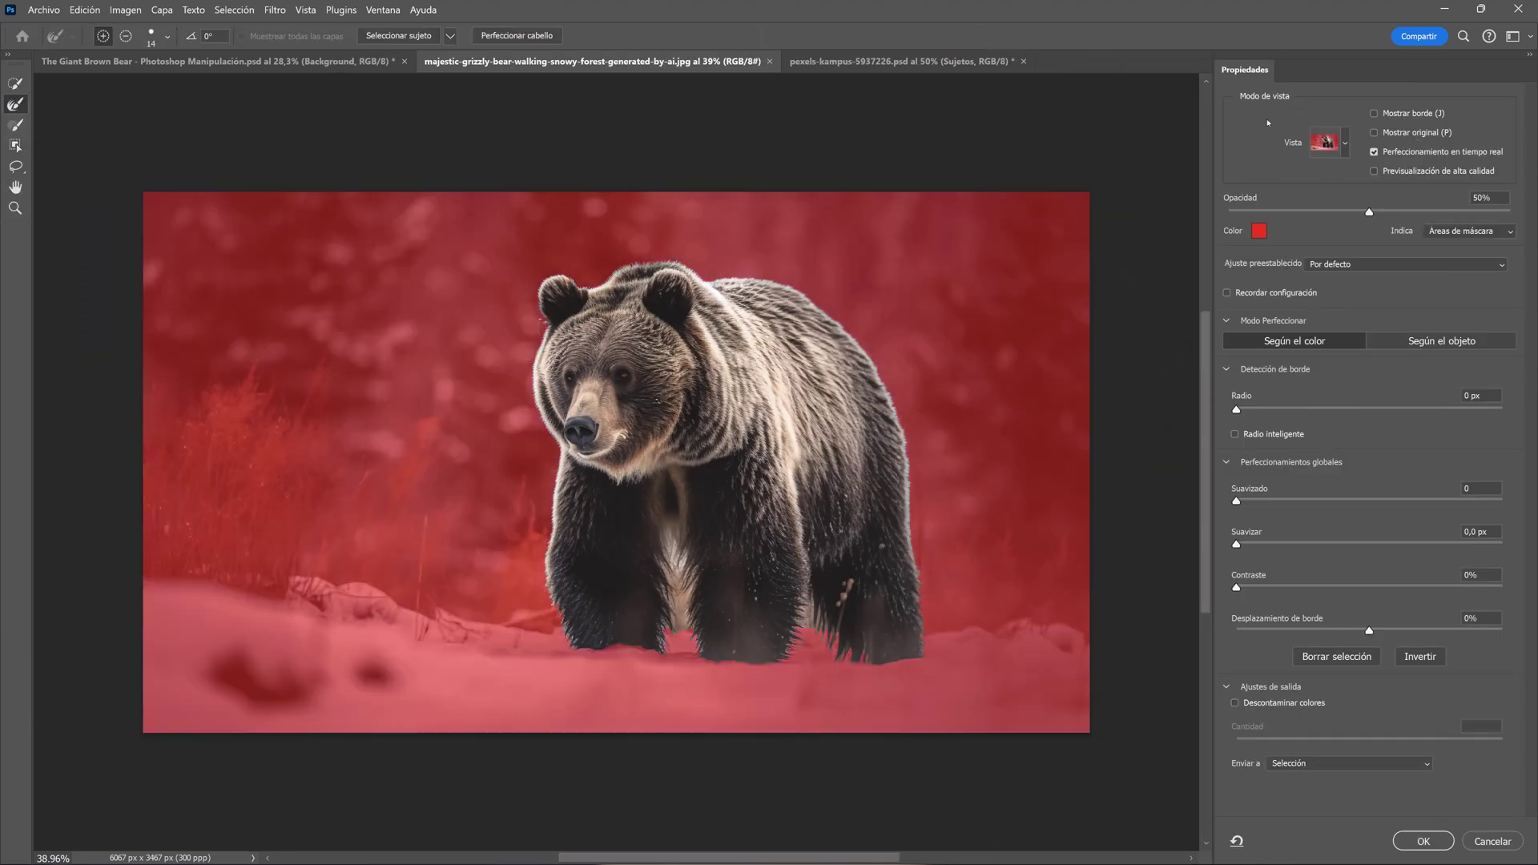
{"action": "left_click", "coordinate": [1375, 114]}
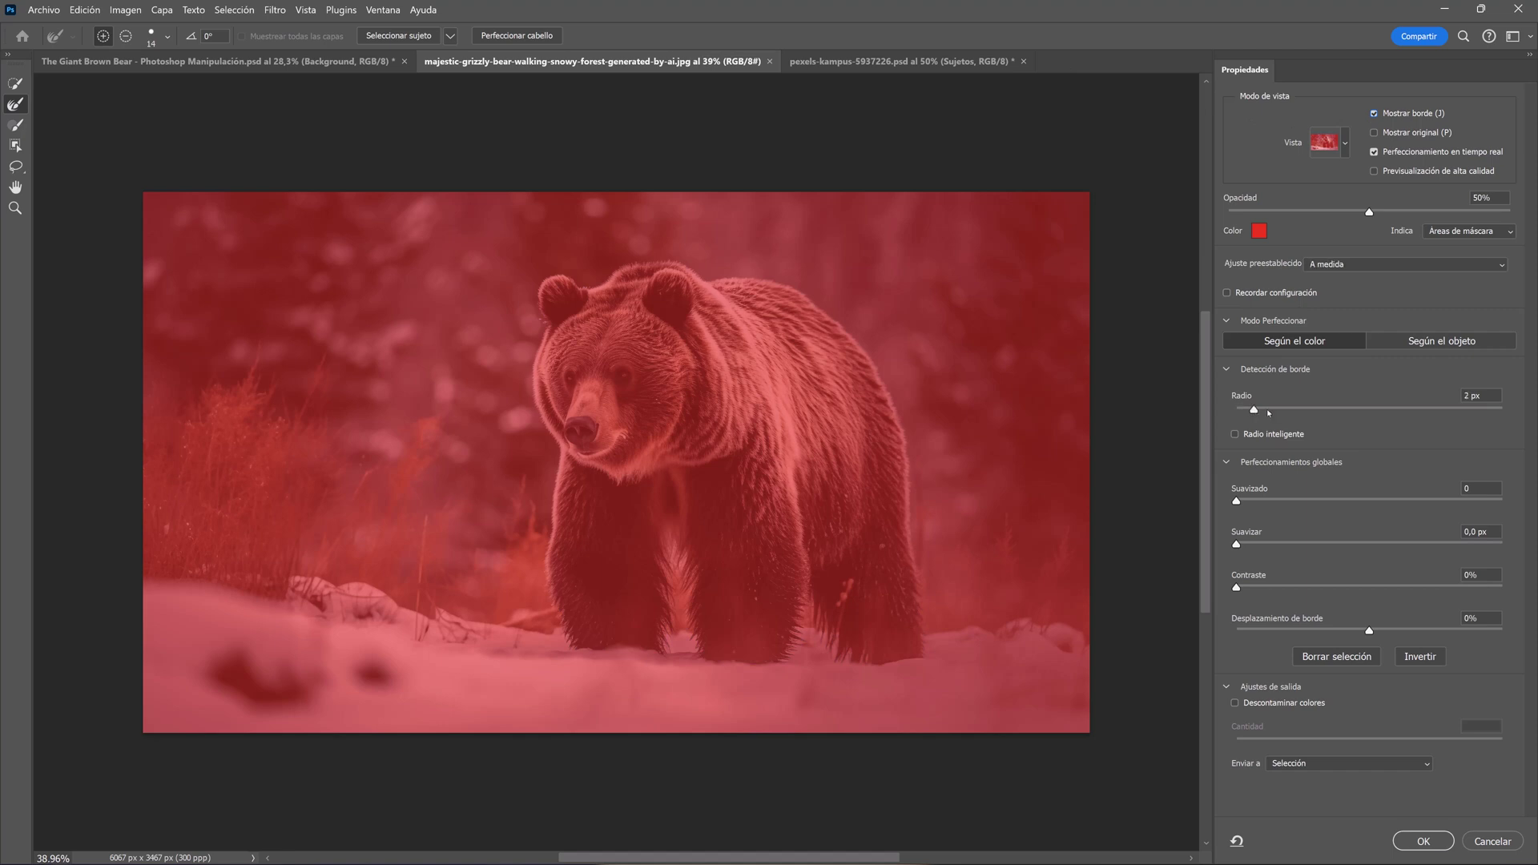
{"action": "left_click_drag", "start_coordinate": [1269, 413], "coordinate": [1354, 412]}
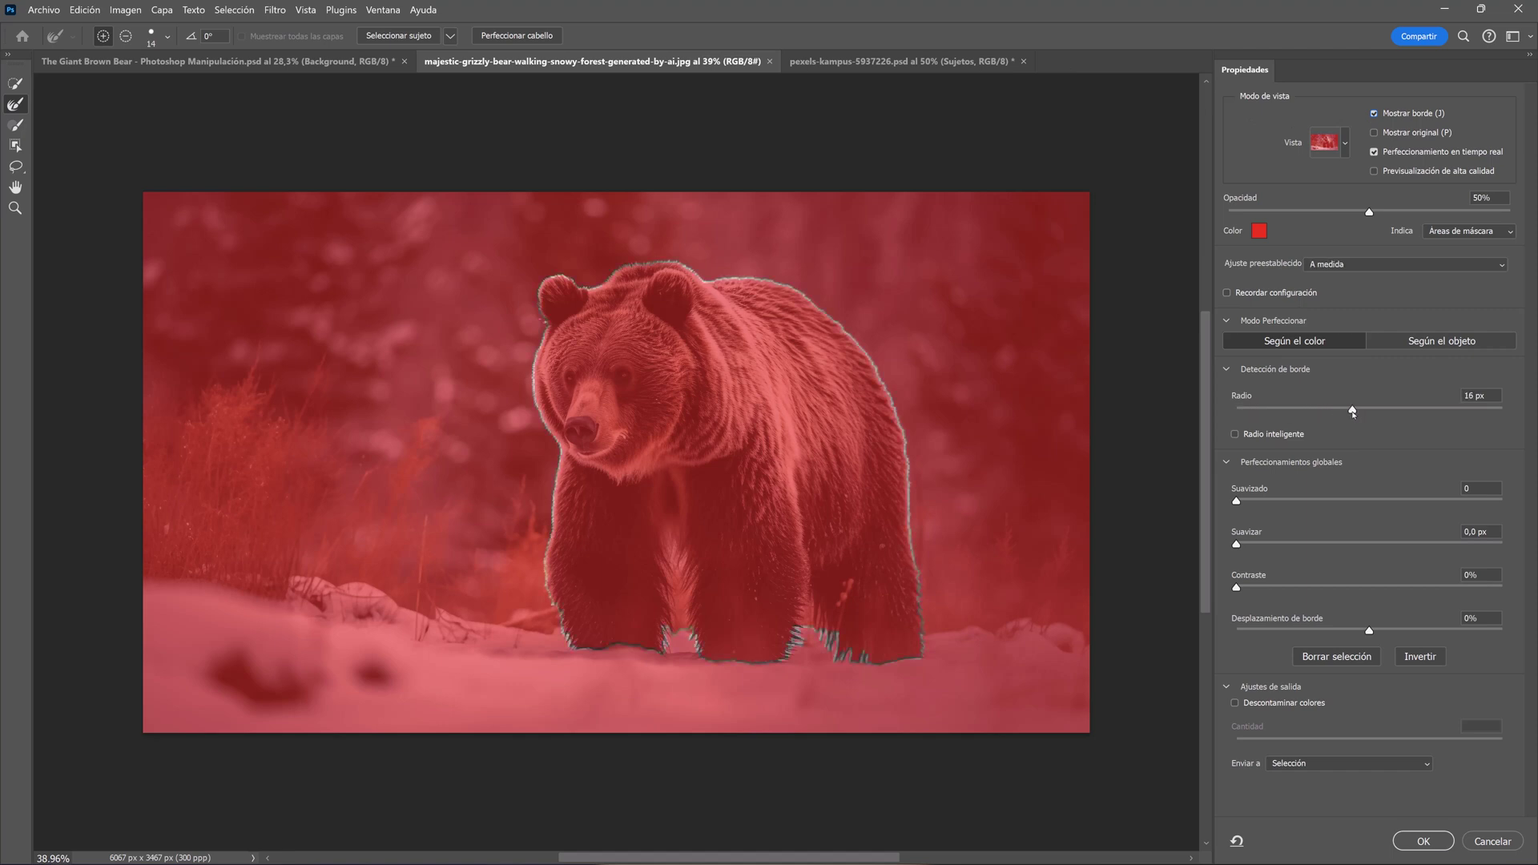
{"action": "left_click", "coordinate": [1375, 114]}
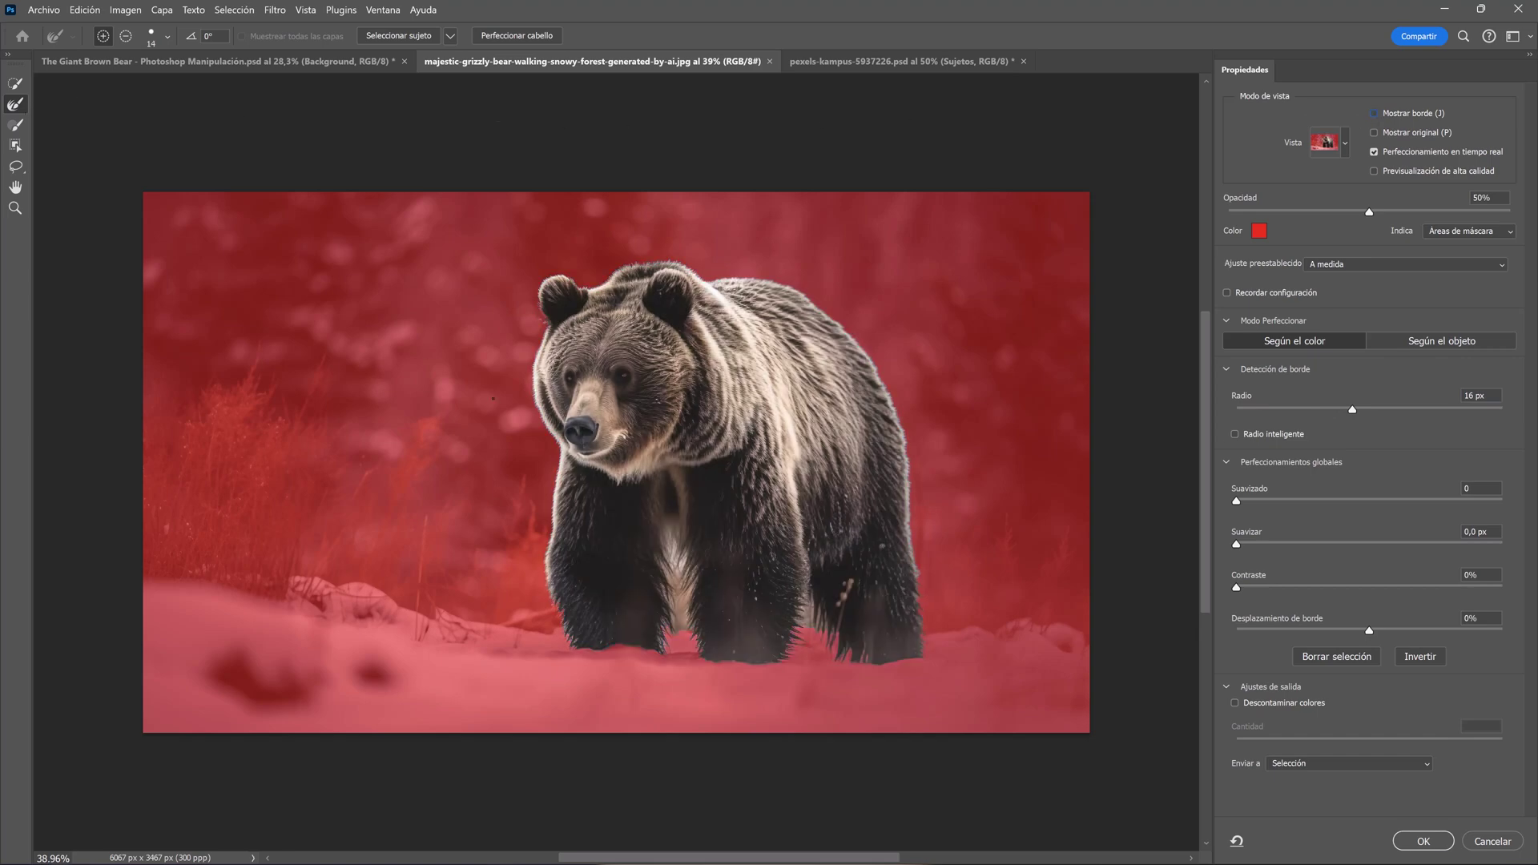
Brush refined fur edges between the bear's legs
{"action": "scroll", "coordinate": [493, 398], "scroll_direction": "up", "scroll_amount": 2}
{"action": "scroll", "coordinate": [500, 395], "scroll_direction": "up", "scroll_amount": 4}
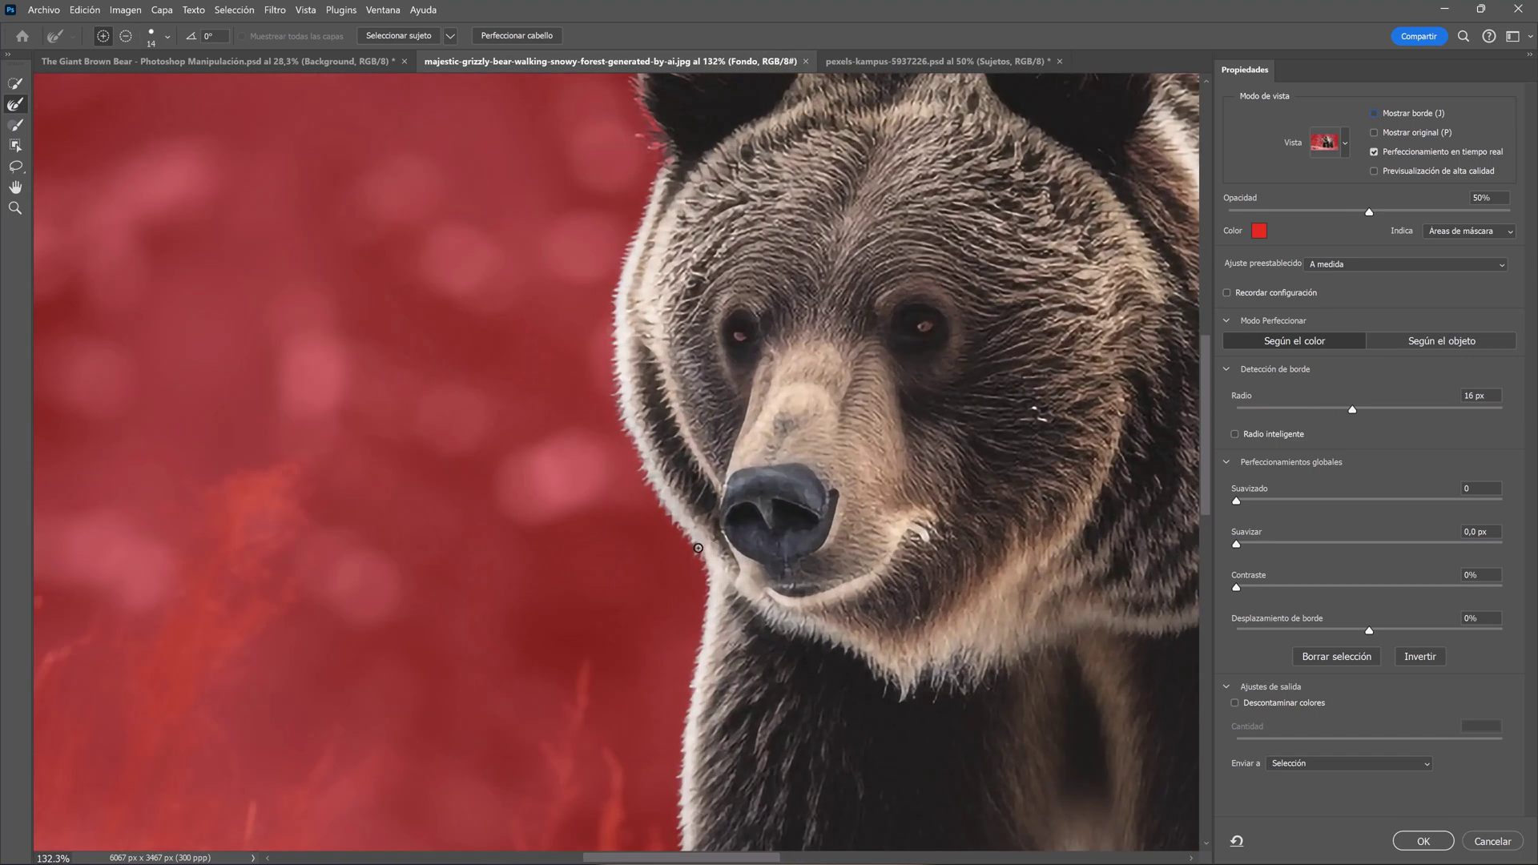
{"action": "scroll", "coordinate": [625, 418], "scroll_direction": "up", "scroll_amount": 3}
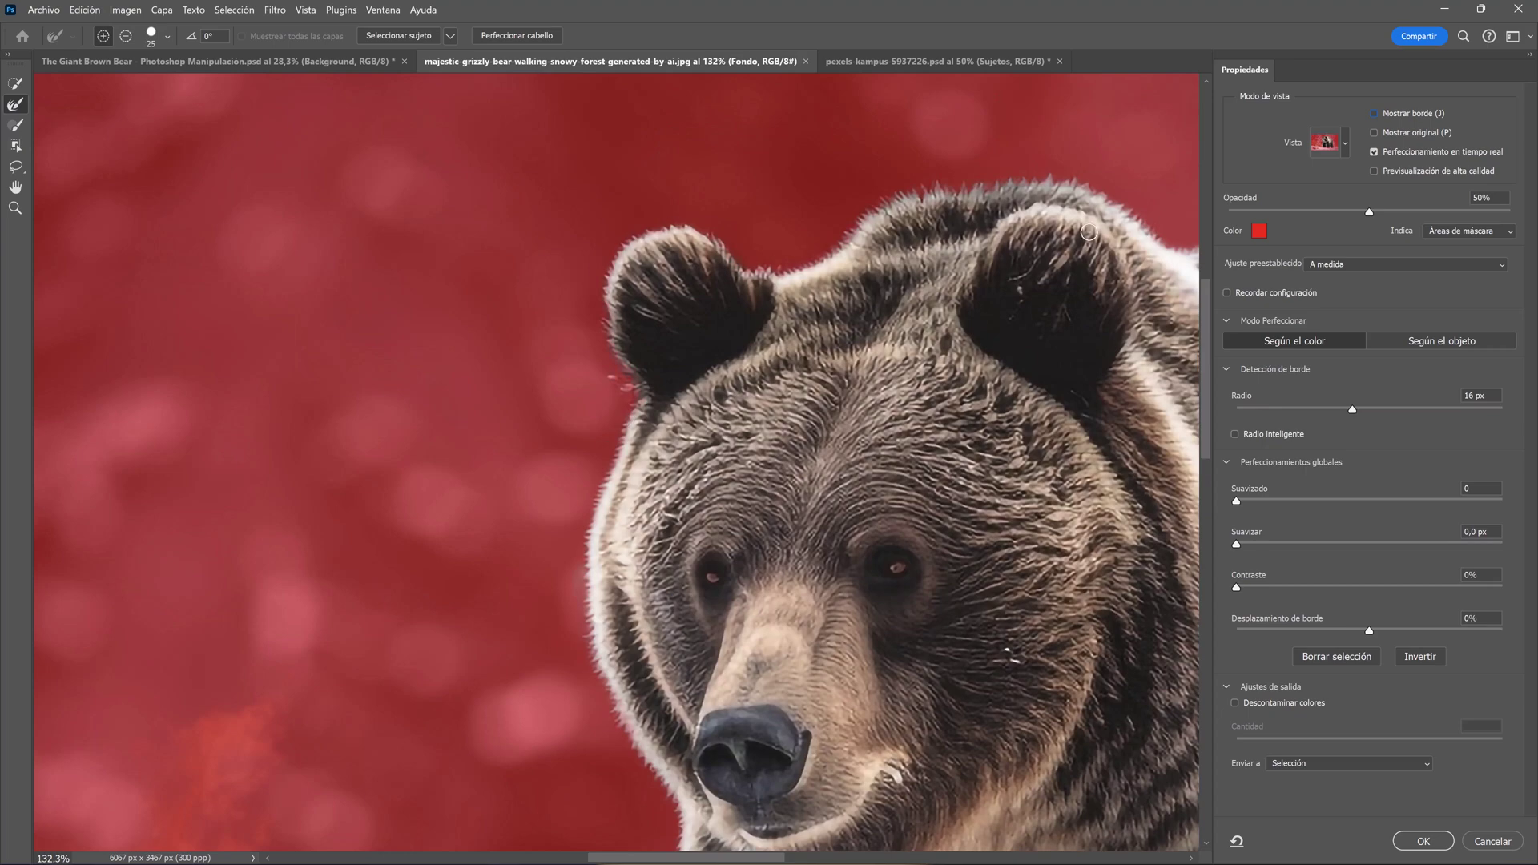
{"action": "scroll", "coordinate": [1089, 232], "scroll_direction": "right", "scroll_amount": 5}
{"action": "scroll", "coordinate": [797, 179], "scroll_direction": "down", "scroll_amount": 3}
{"action": "scroll", "coordinate": [937, 213], "scroll_direction": "down", "scroll_amount": 3}
{"action": "scroll", "coordinate": [519, 601], "scroll_direction": "down", "scroll_amount": 3}
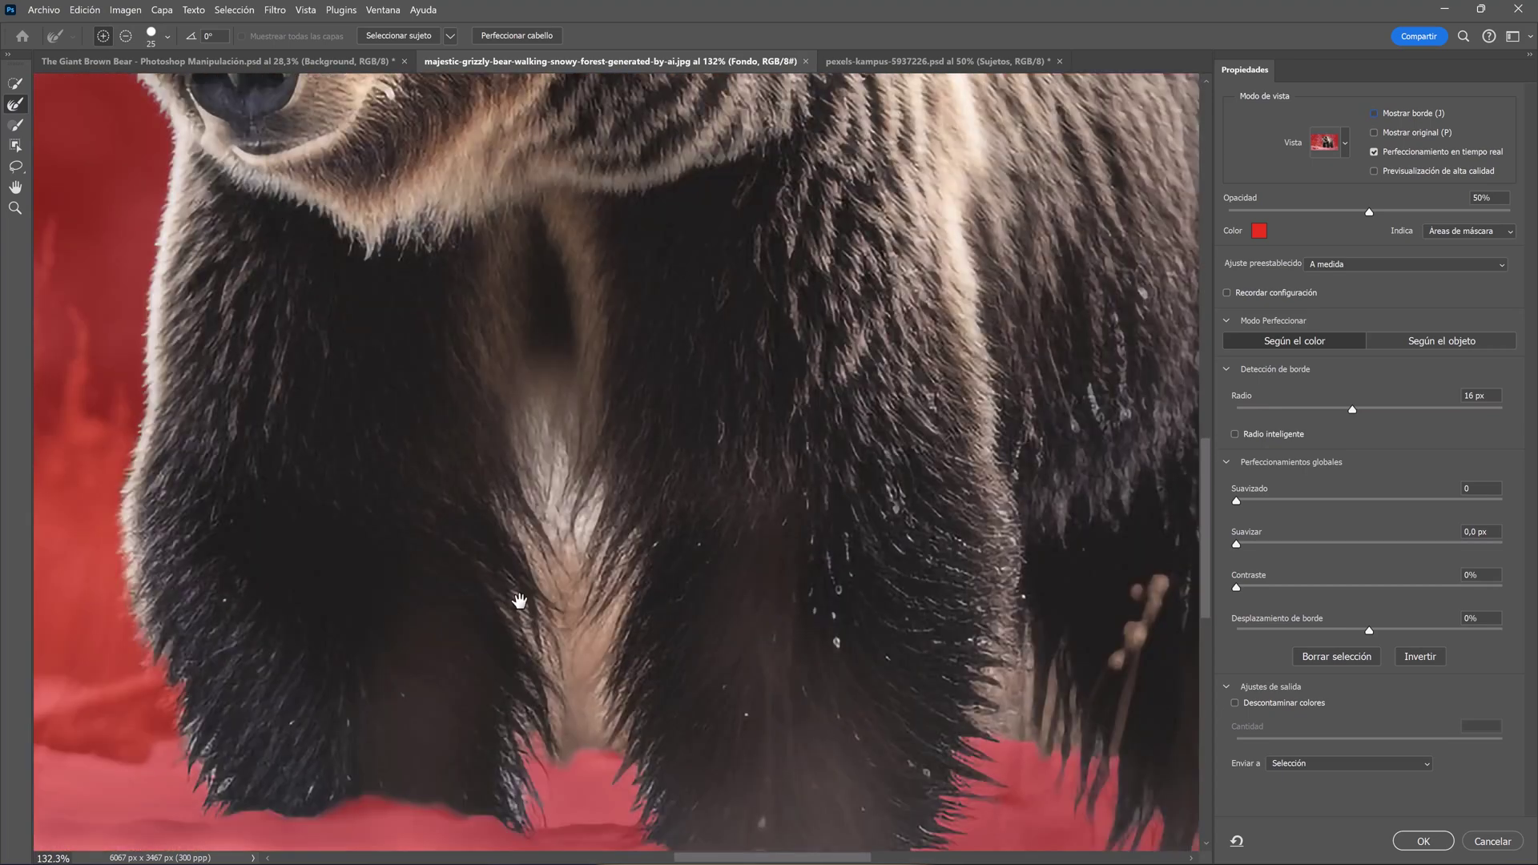
{"action": "left_click_drag", "start_coordinate": [561, 401], "coordinate": [560, 732]}
{"action": "scroll", "coordinate": [796, 652], "scroll_direction": "up", "scroll_amount": 2}
{"action": "scroll", "coordinate": [797, 652], "scroll_direction": "left", "scroll_amount": 5}
{"action": "scroll", "coordinate": [1194, 210], "scroll_direction": "left", "scroll_amount": 3}
{"action": "scroll", "coordinate": [1195, 209], "scroll_direction": "down", "scroll_amount": 2}
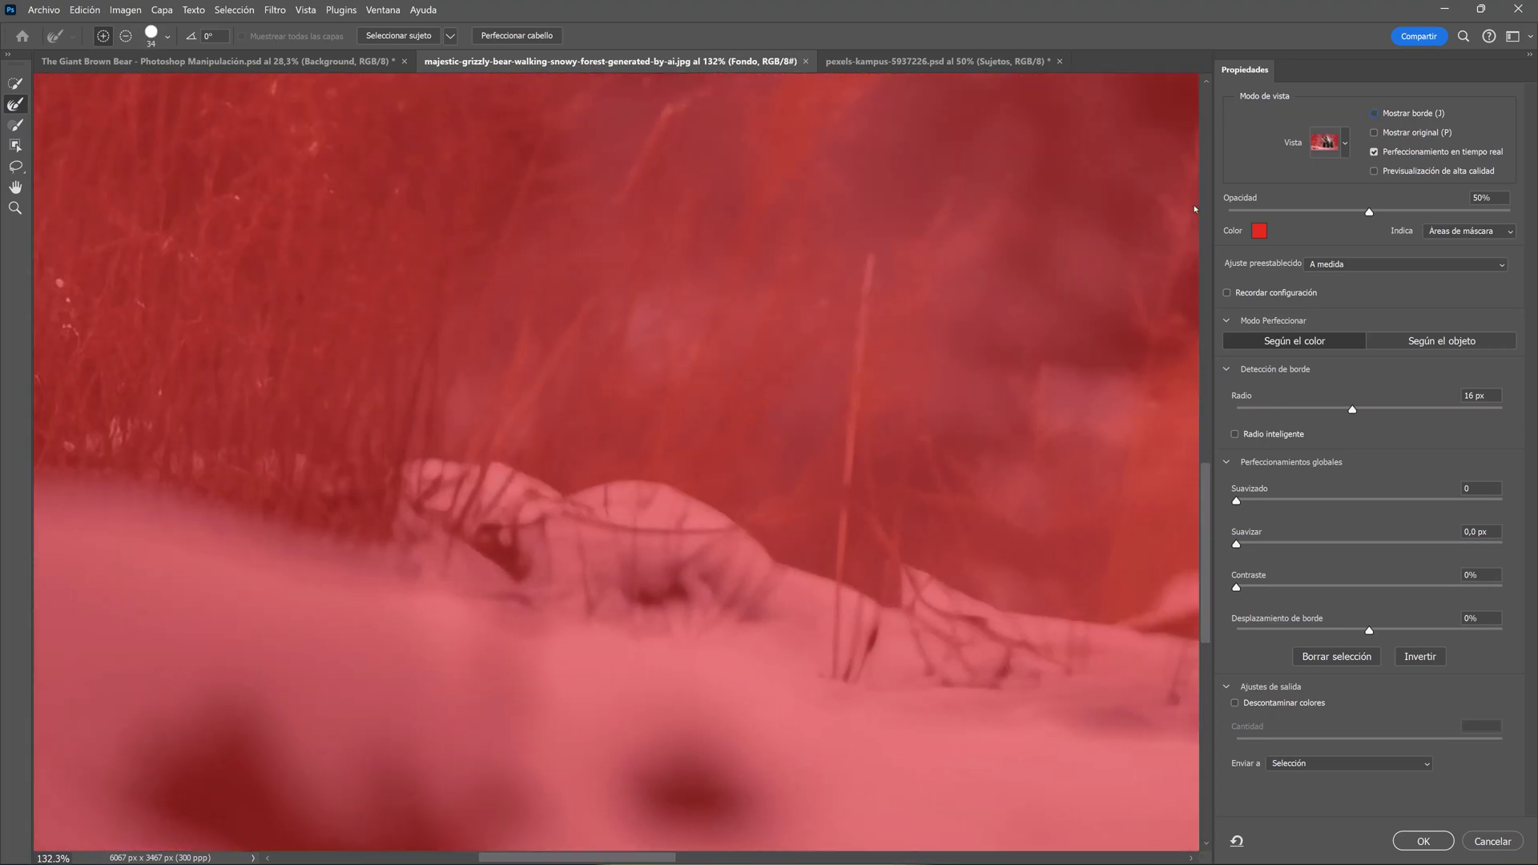
{"action": "scroll", "coordinate": [343, 790], "scroll_direction": "up", "scroll_amount": 5}
{"action": "scroll", "coordinate": [343, 790], "scroll_direction": "down", "scroll_amount": 1}
{"action": "scroll", "coordinate": [480, 481], "scroll_direction": "up", "scroll_amount": 3}
{"action": "key", "text": "b"}
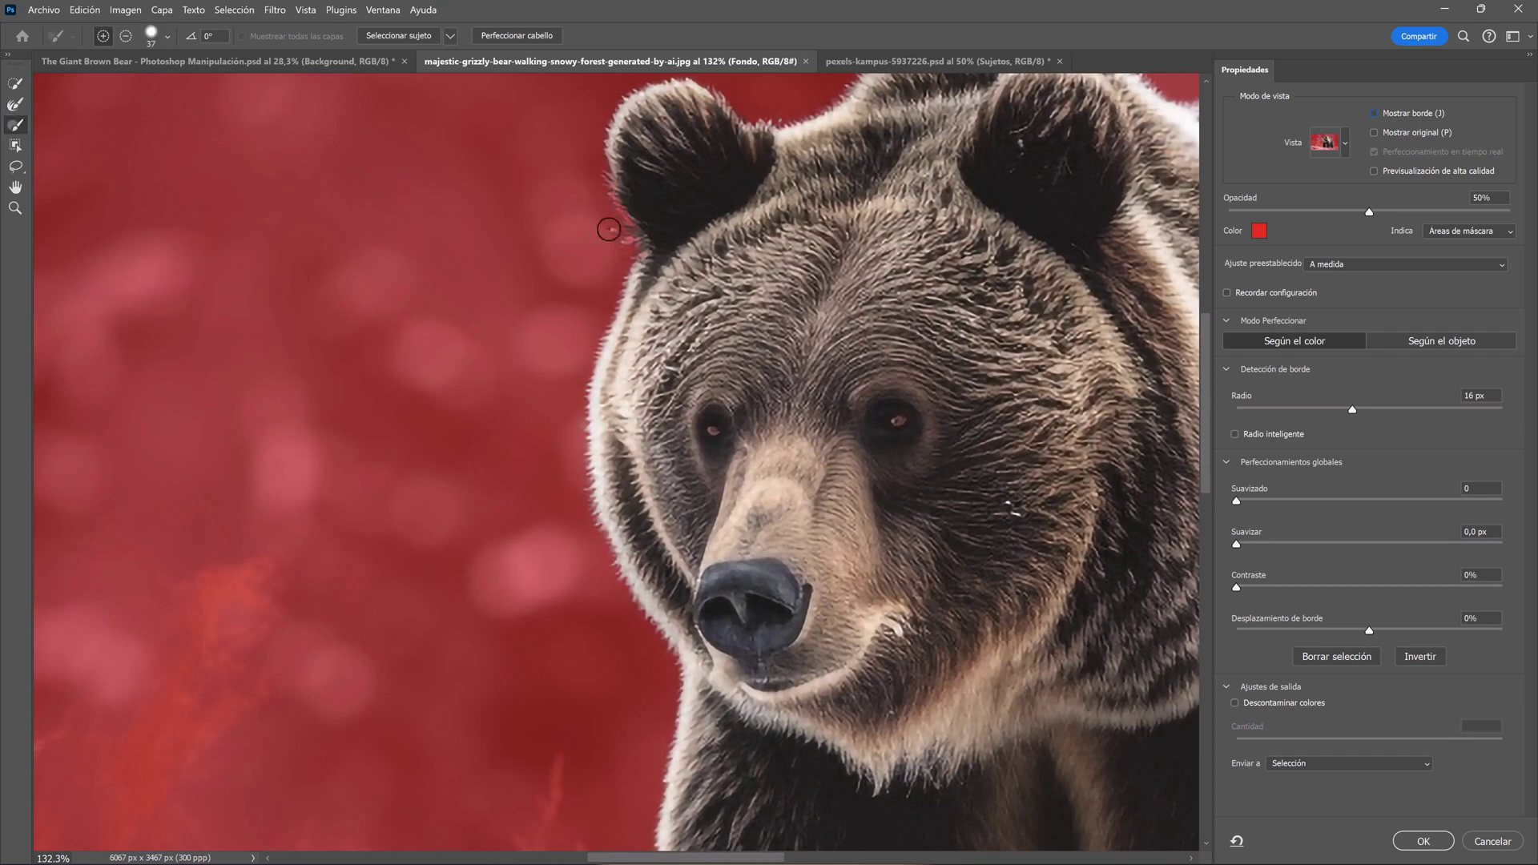
{"action": "key", "text": "r"}
{"action": "key", "text": "r"}
{"action": "scroll", "coordinate": [471, 248], "scroll_direction": "down", "scroll_amount": 5}
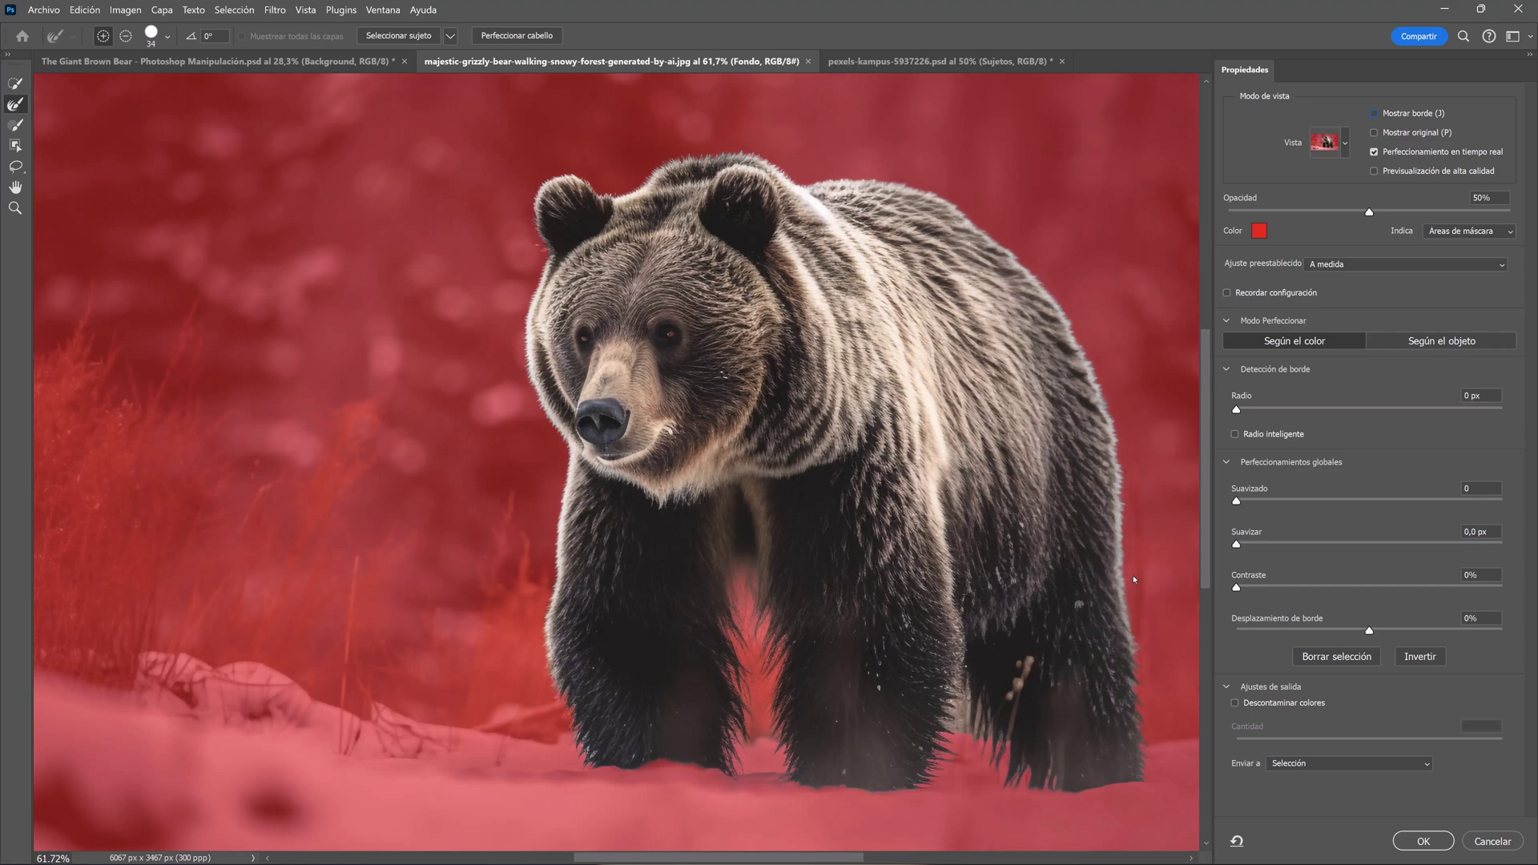
Output the refined bear selection to a new layer with layer mask
{"action": "left_click", "coordinate": [1368, 766]}
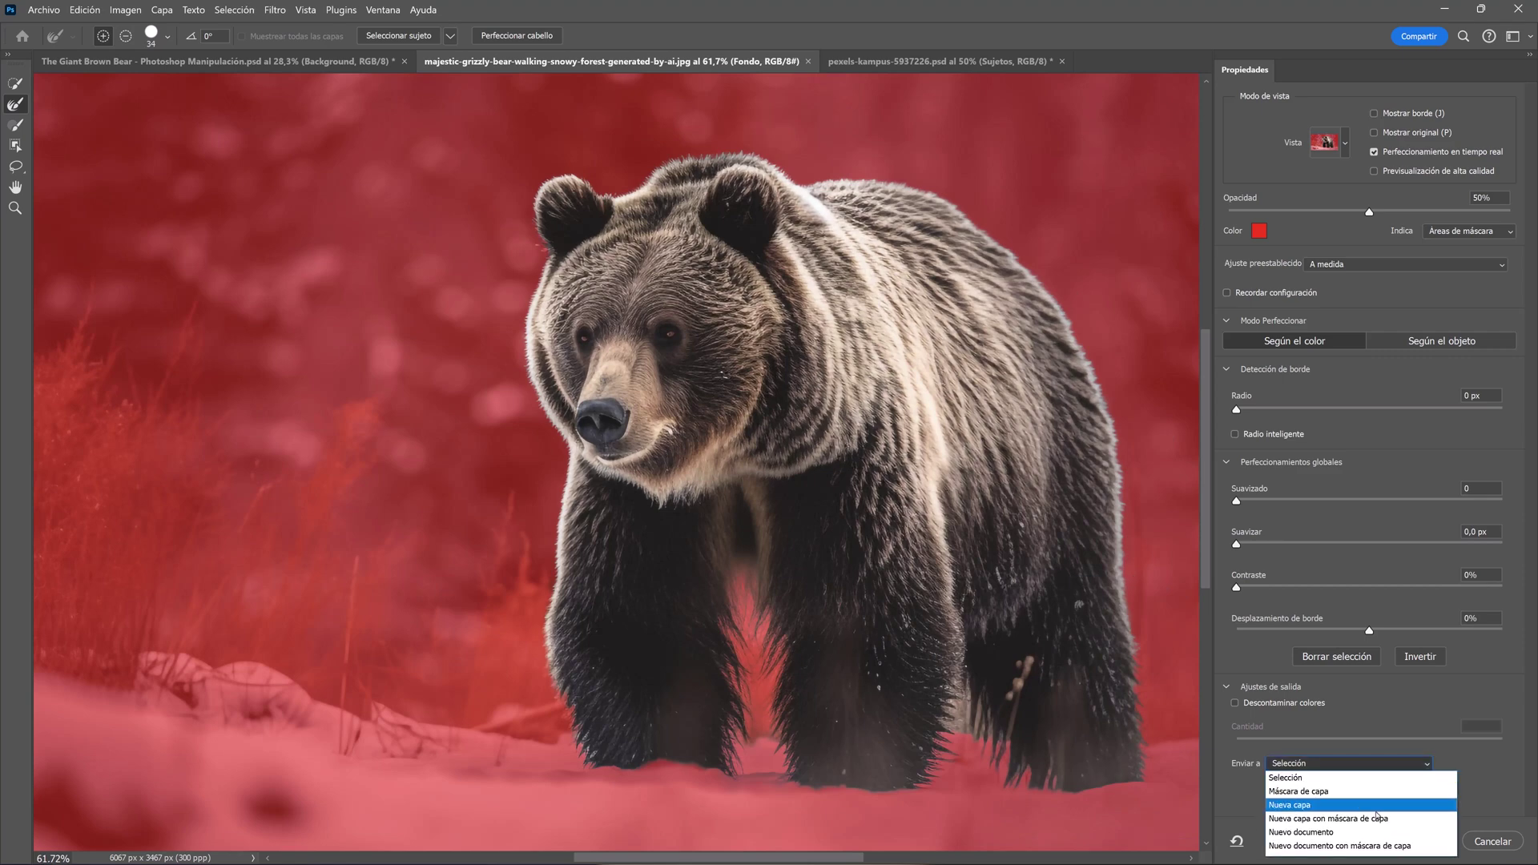
{"action": "left_click", "coordinate": [1378, 819]}
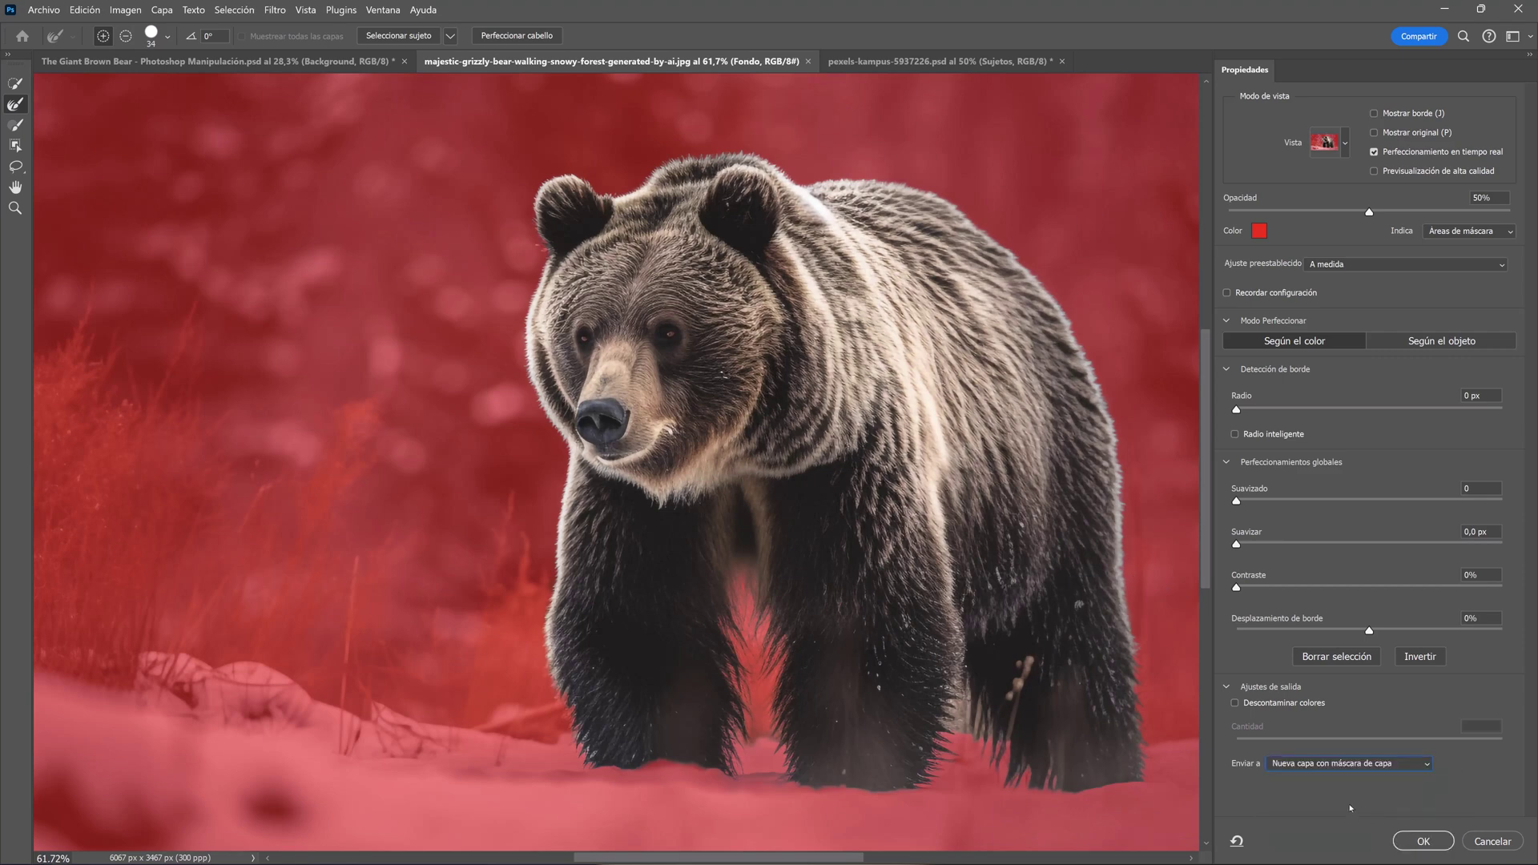
{"action": "left_click", "coordinate": [1407, 841]}
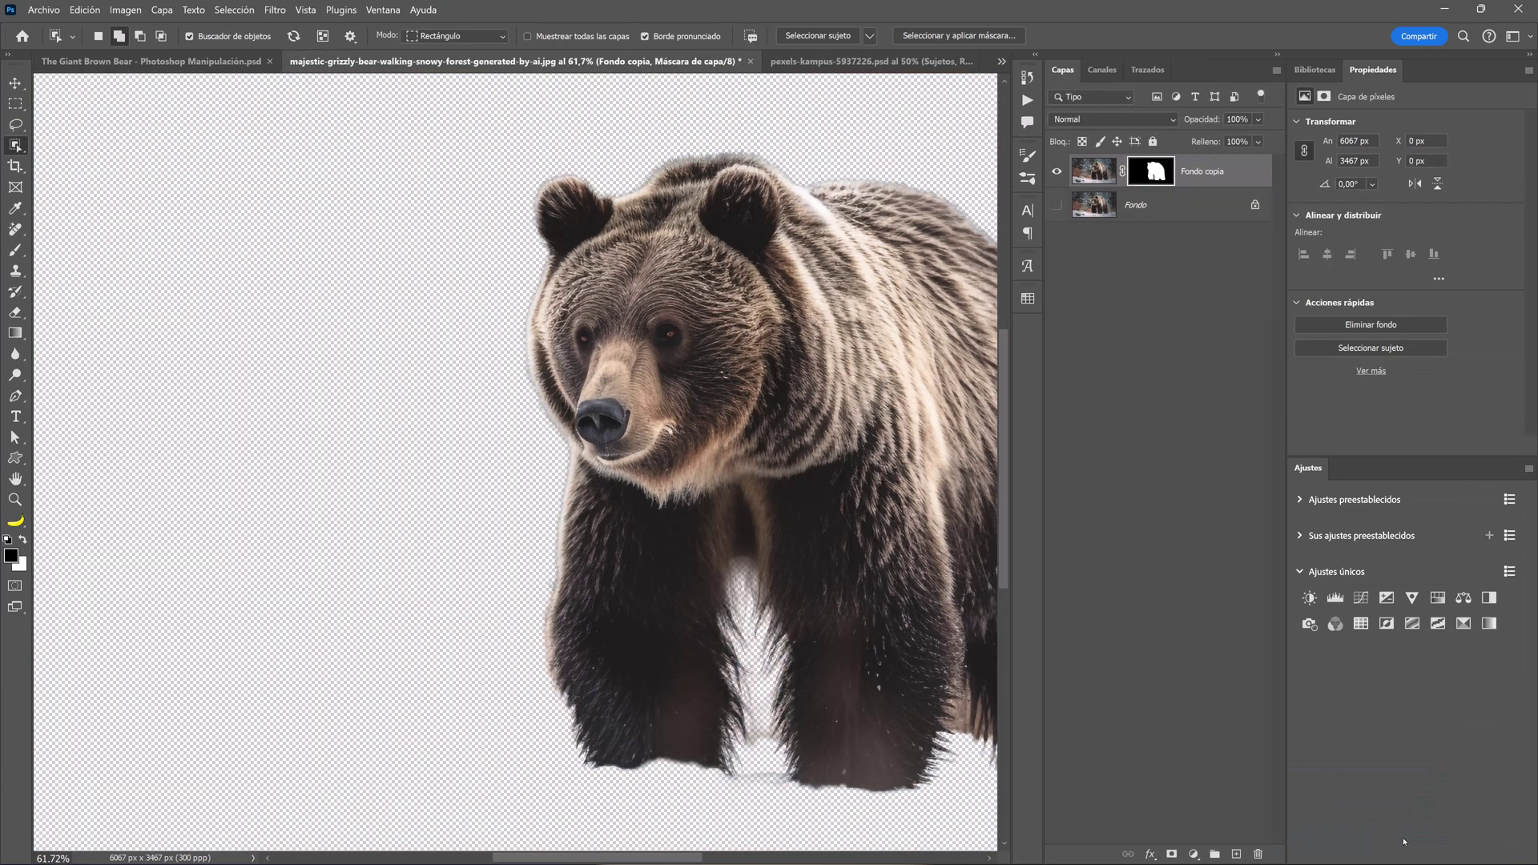
Display the bear's layer mask on its own
{"action": "left_click_drag", "start_coordinate": [924, 459], "coordinate": [669, 455]}
{"action": "key", "text": "backslash"}
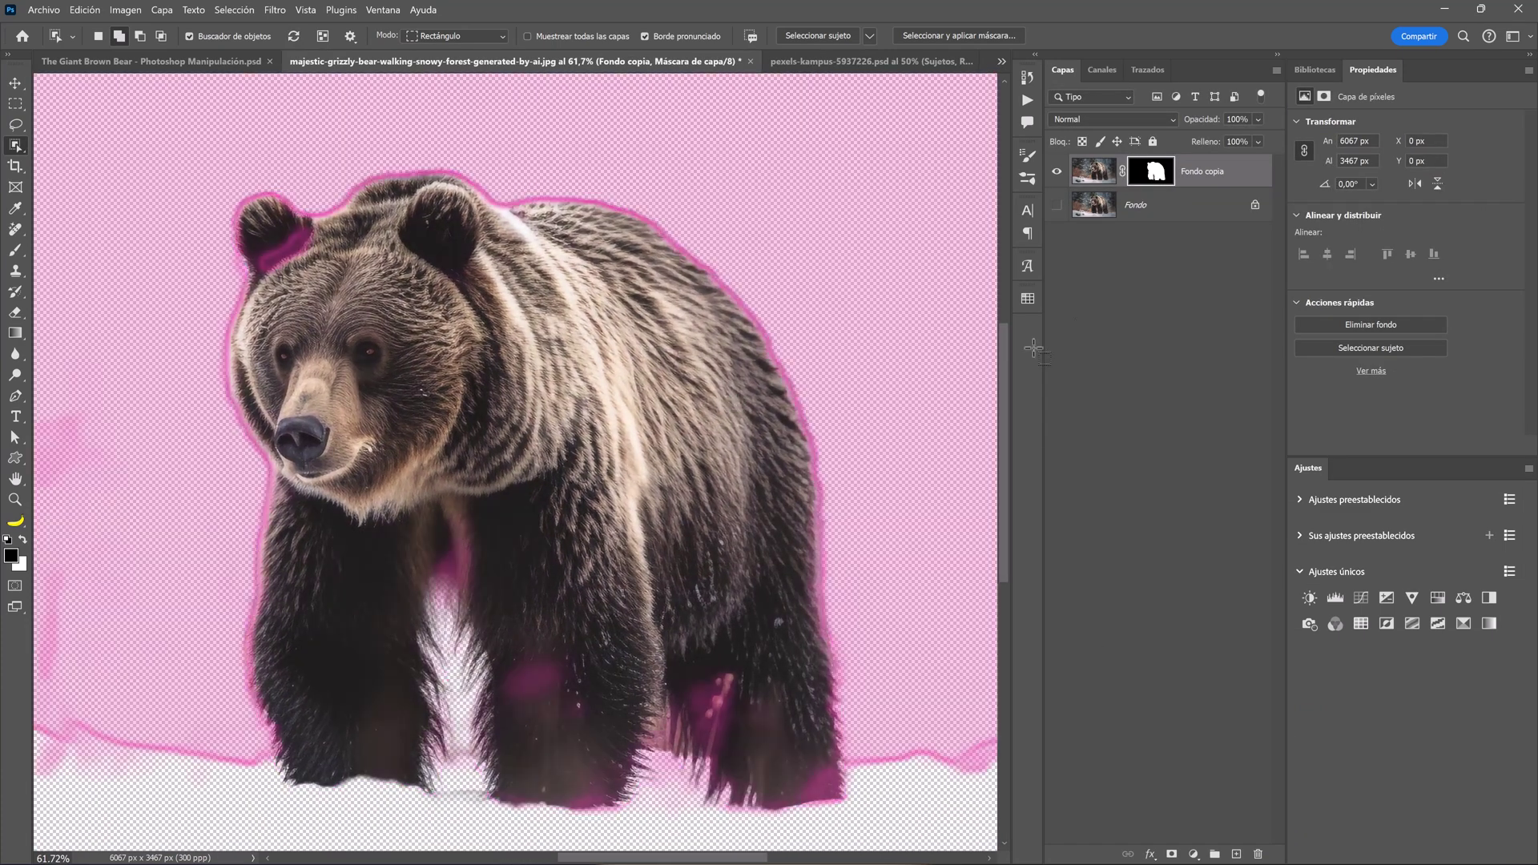
{"action": "left_click", "coordinate": [15, 83]}
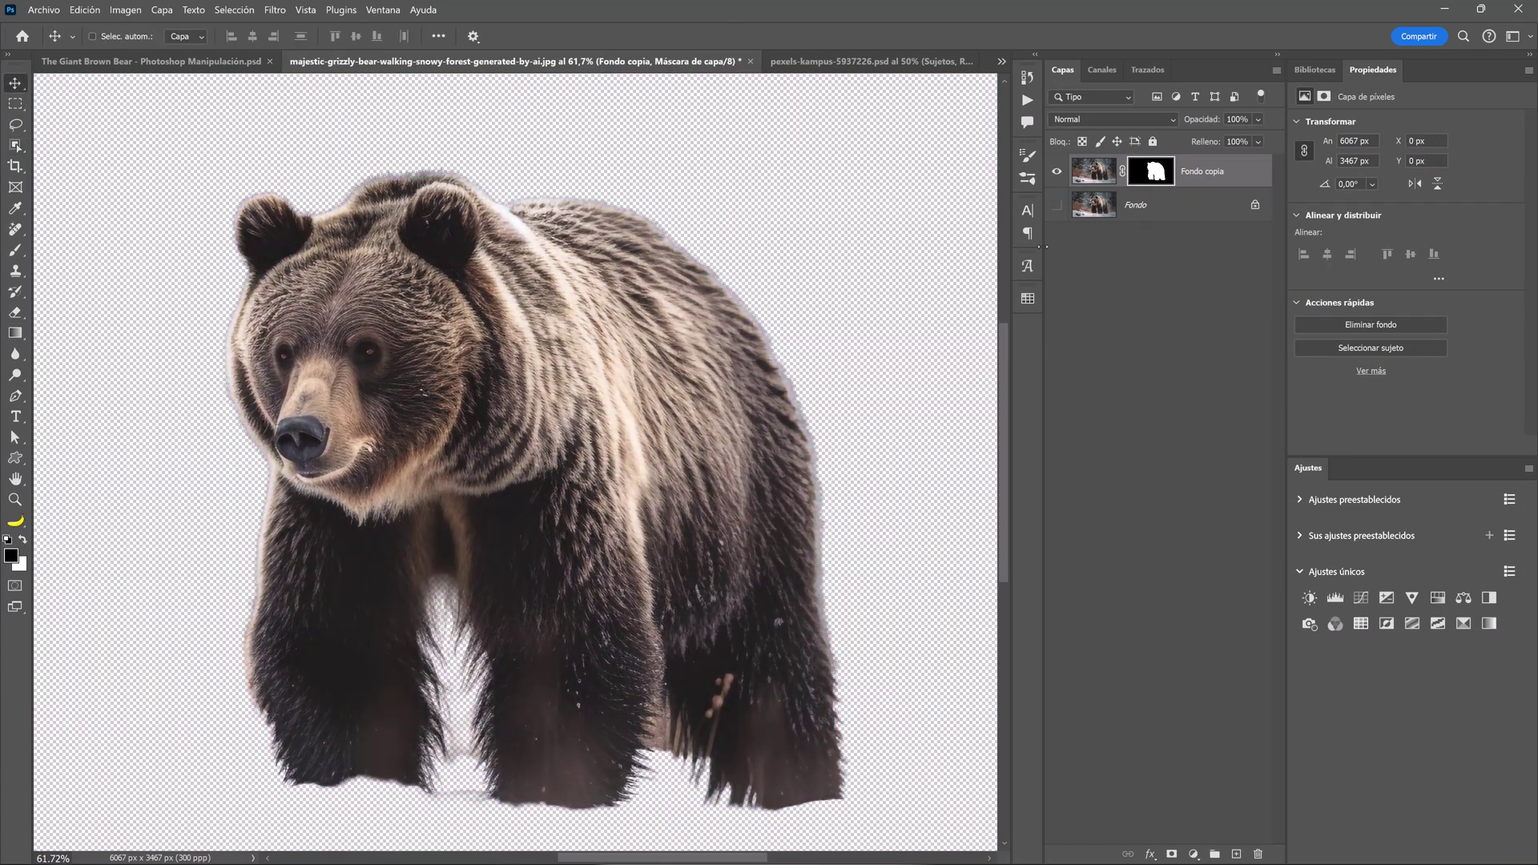
{"action": "left_click", "coordinate": [1156, 172], "text": "alt"}
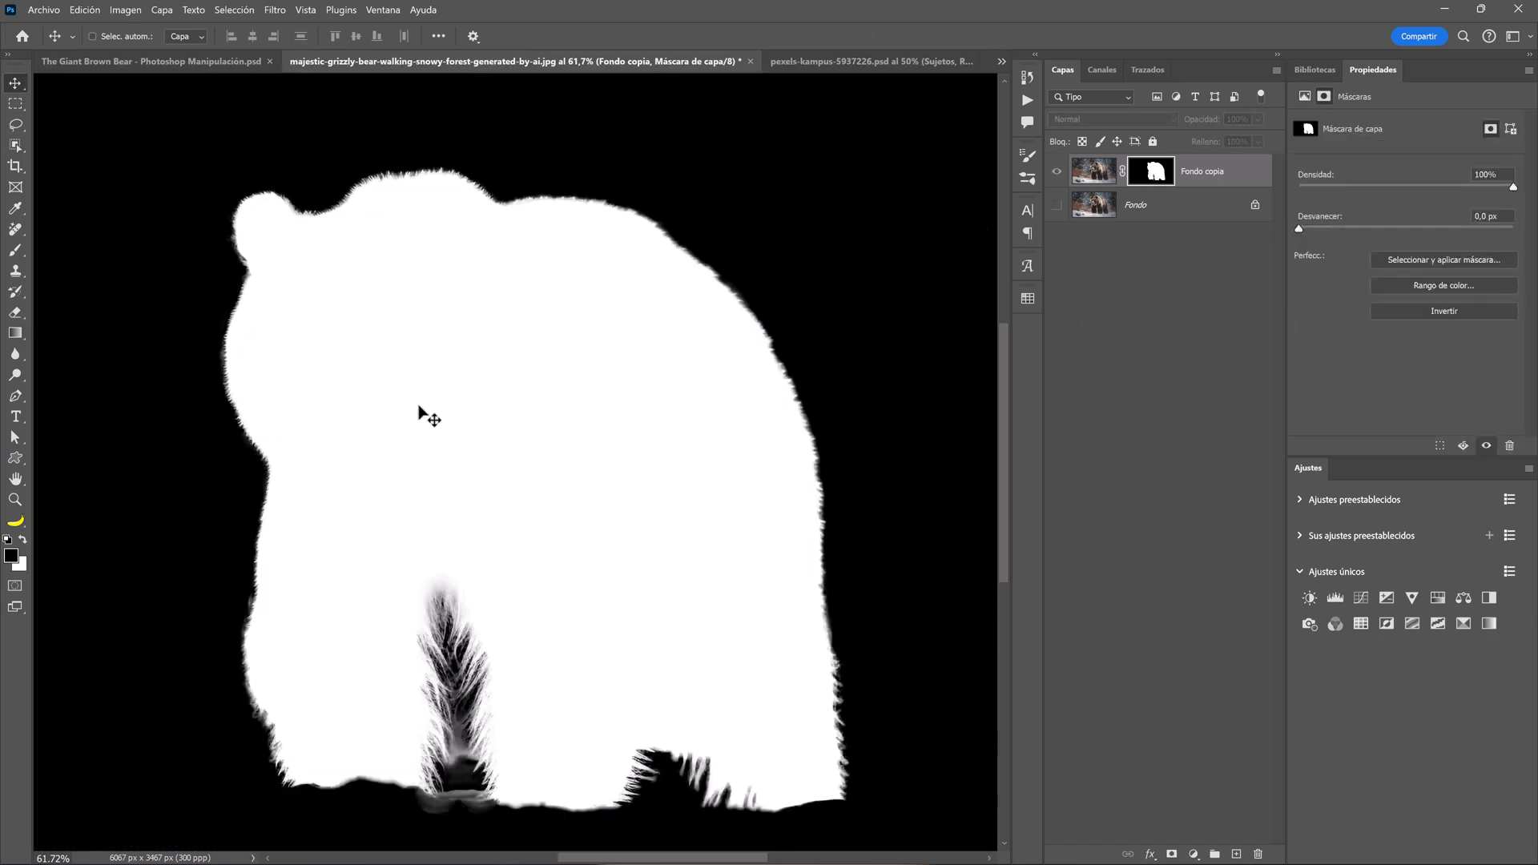
Check the mask edges at head, back and legs, then return to the bear's pixels
{"action": "scroll", "coordinate": [419, 406], "scroll_direction": "up", "scroll_amount": 3}
{"action": "scroll", "coordinate": [421, 413], "scroll_direction": "down", "scroll_amount": 2}
{"action": "mouse_move", "coordinate": [440, 457]}
{"action": "left_mouse_down"}
{"action": "mouse_move", "coordinate": [686, 417]}
{"action": "mouse_move", "coordinate": [305, 343]}
{"action": "left_mouse_up"}
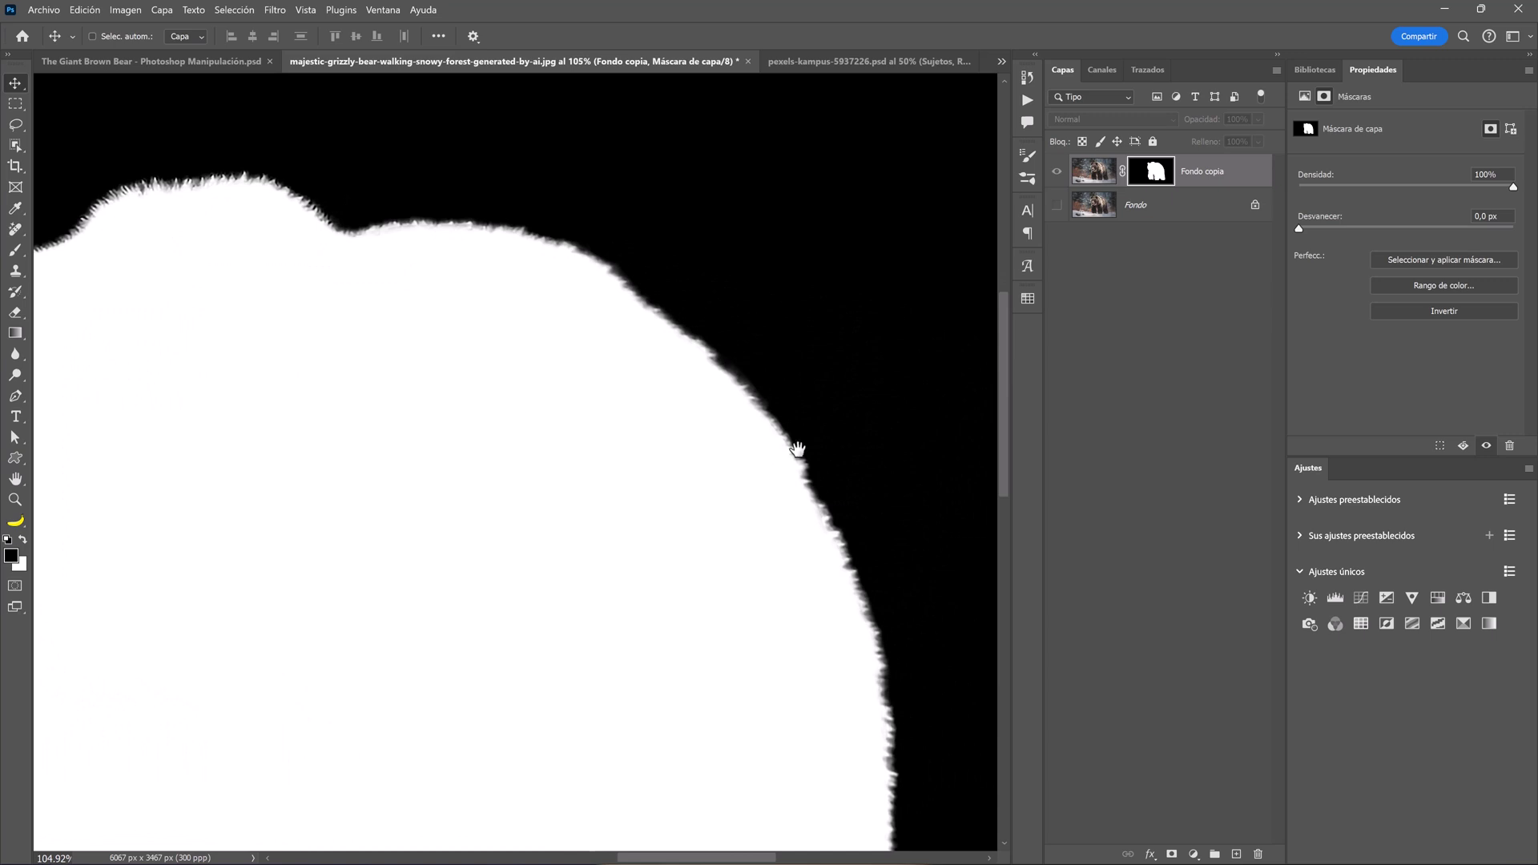
{"action": "left_click_drag", "start_coordinate": [561, 695], "coordinate": [789, 409]}
{"action": "left_click_drag", "start_coordinate": [525, 409], "coordinate": [608, 381]}
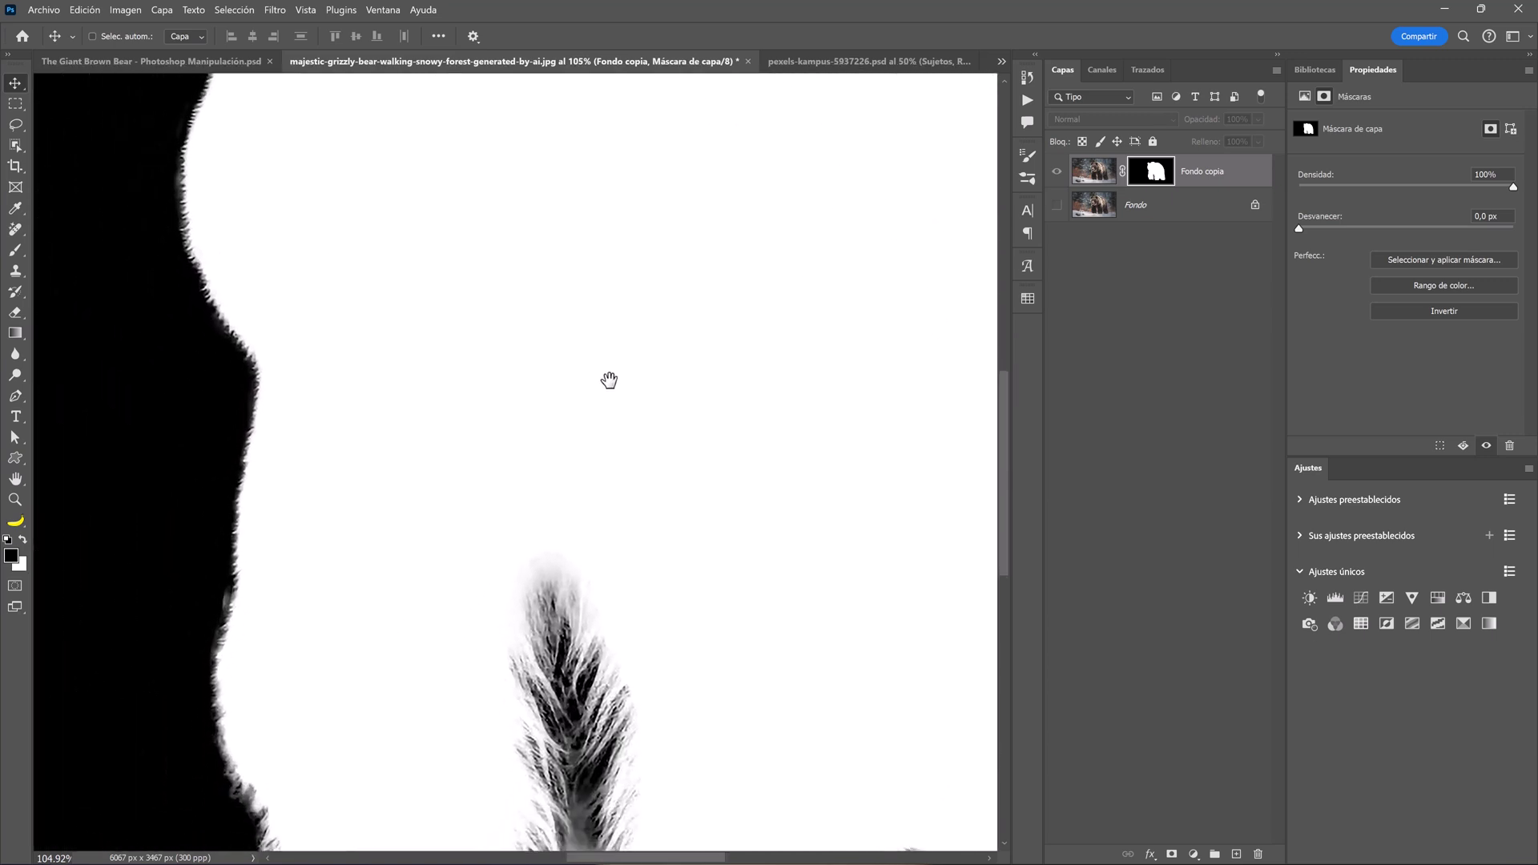
{"action": "mouse_move", "coordinate": [497, 457]}
{"action": "left_mouse_down"}
{"action": "mouse_move", "coordinate": [501, 369]}
{"action": "mouse_move", "coordinate": [484, 591]}
{"action": "left_mouse_up"}
{"action": "left_click_drag", "start_coordinate": [579, 358], "coordinate": [570, 405]}
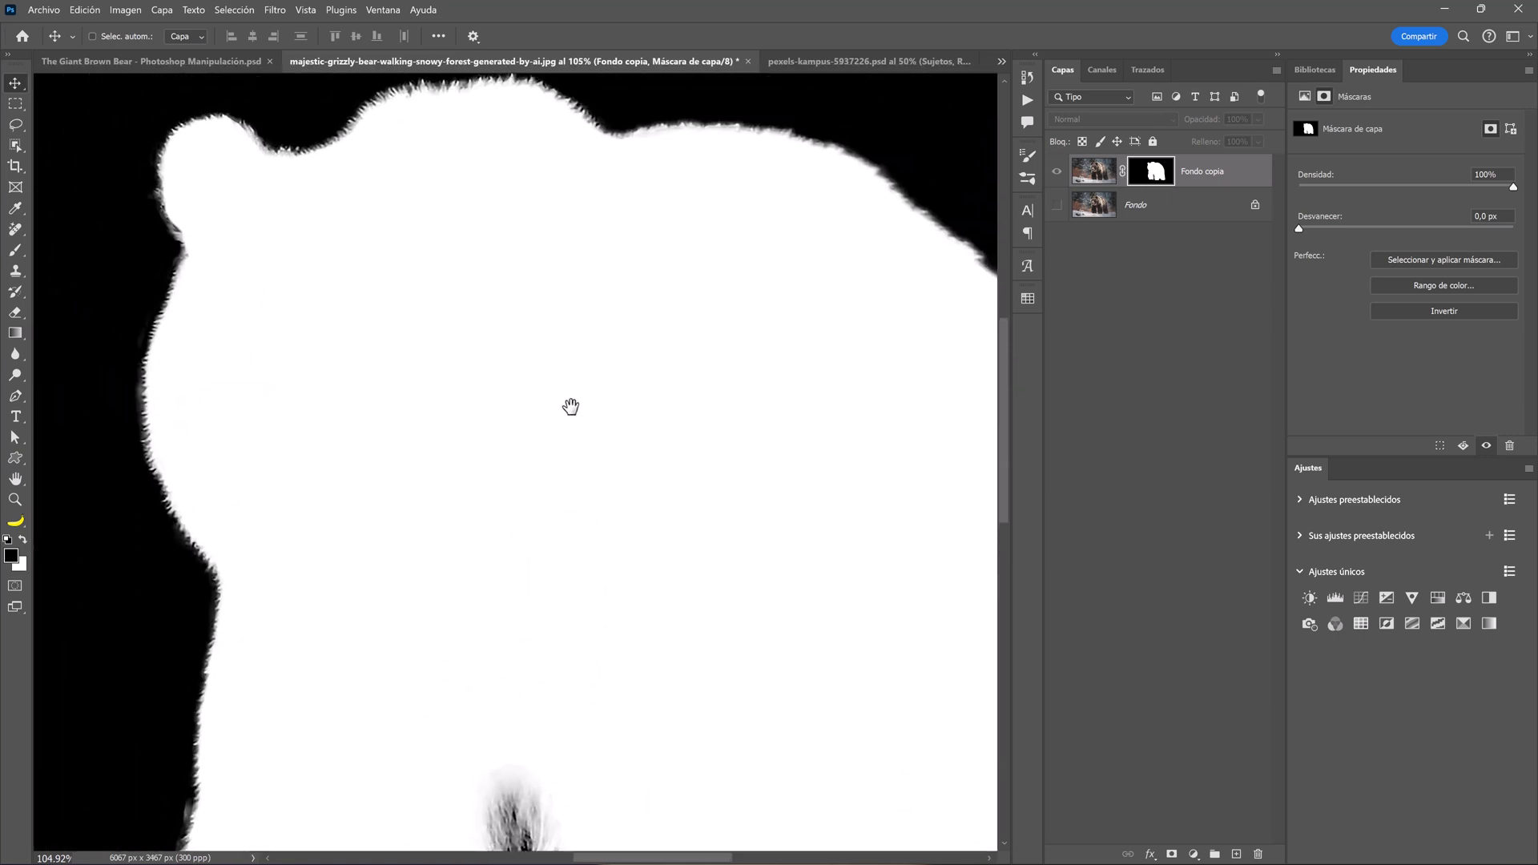
{"action": "left_click", "coordinate": [1136, 187], "text": "alt"}
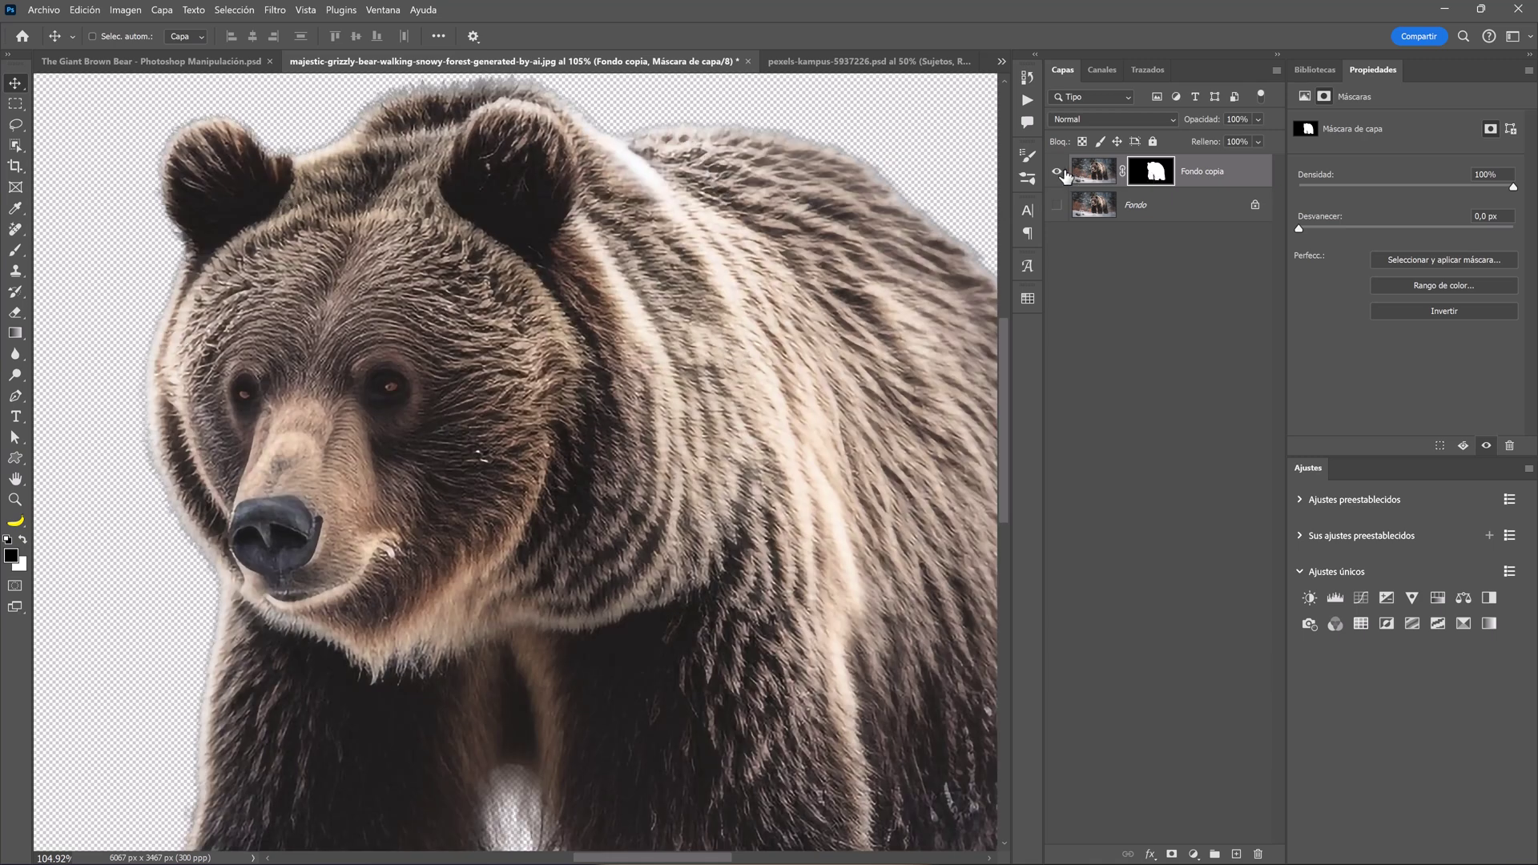
{"action": "left_click", "coordinate": [1088, 172]}
Apply Color Decontamination at 100% to the bear's edges and fit the image on screen
{"action": "left_click", "coordinate": [162, 10]}
{"action": "mouse_move", "coordinate": [258, 602]}
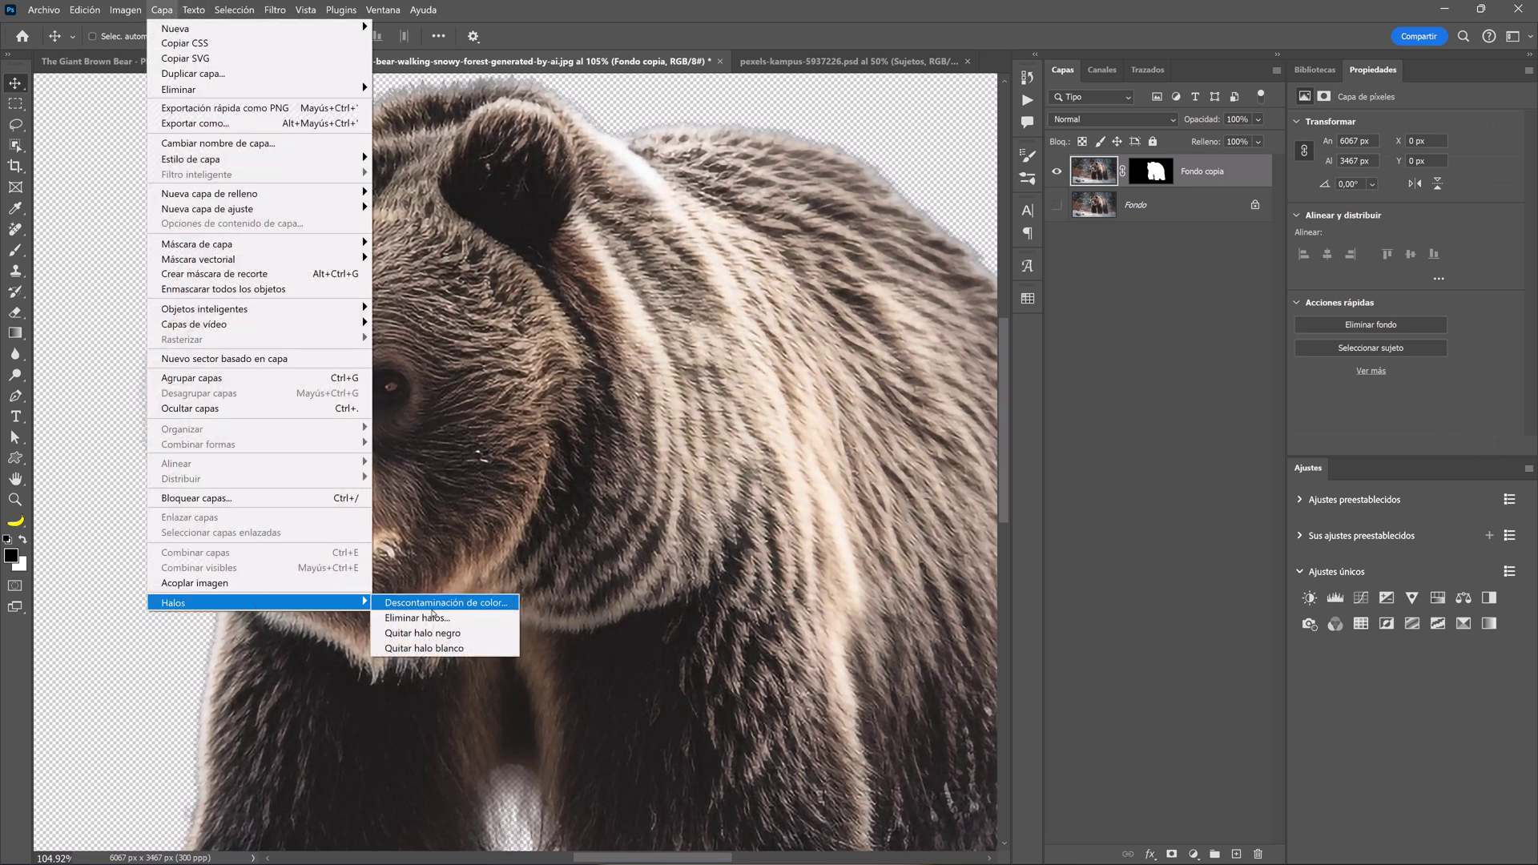
{"action": "left_click", "coordinate": [433, 604]}
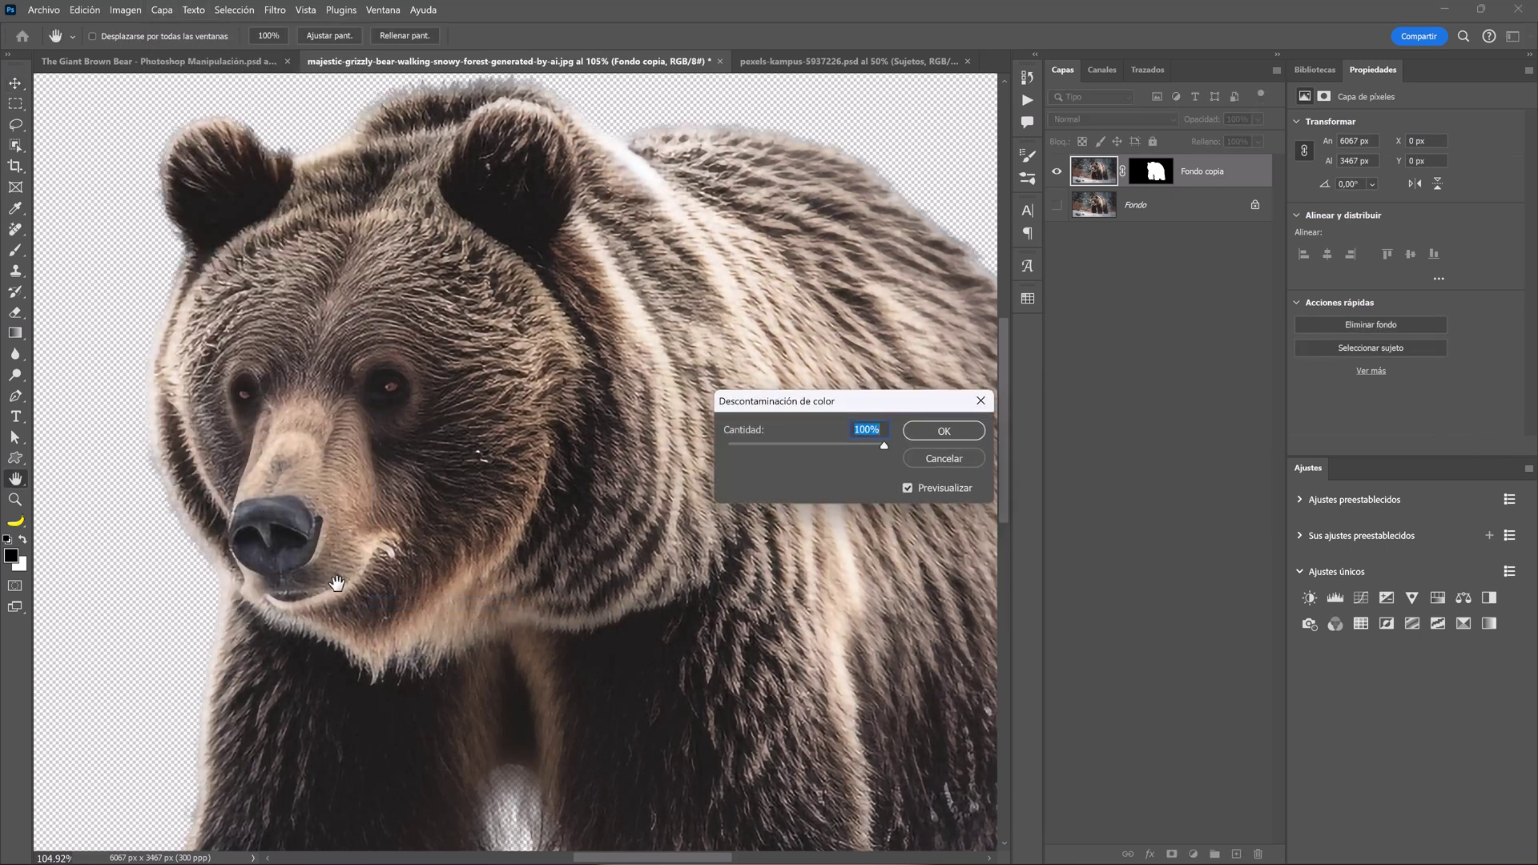
{"action": "left_click", "coordinate": [939, 437]}
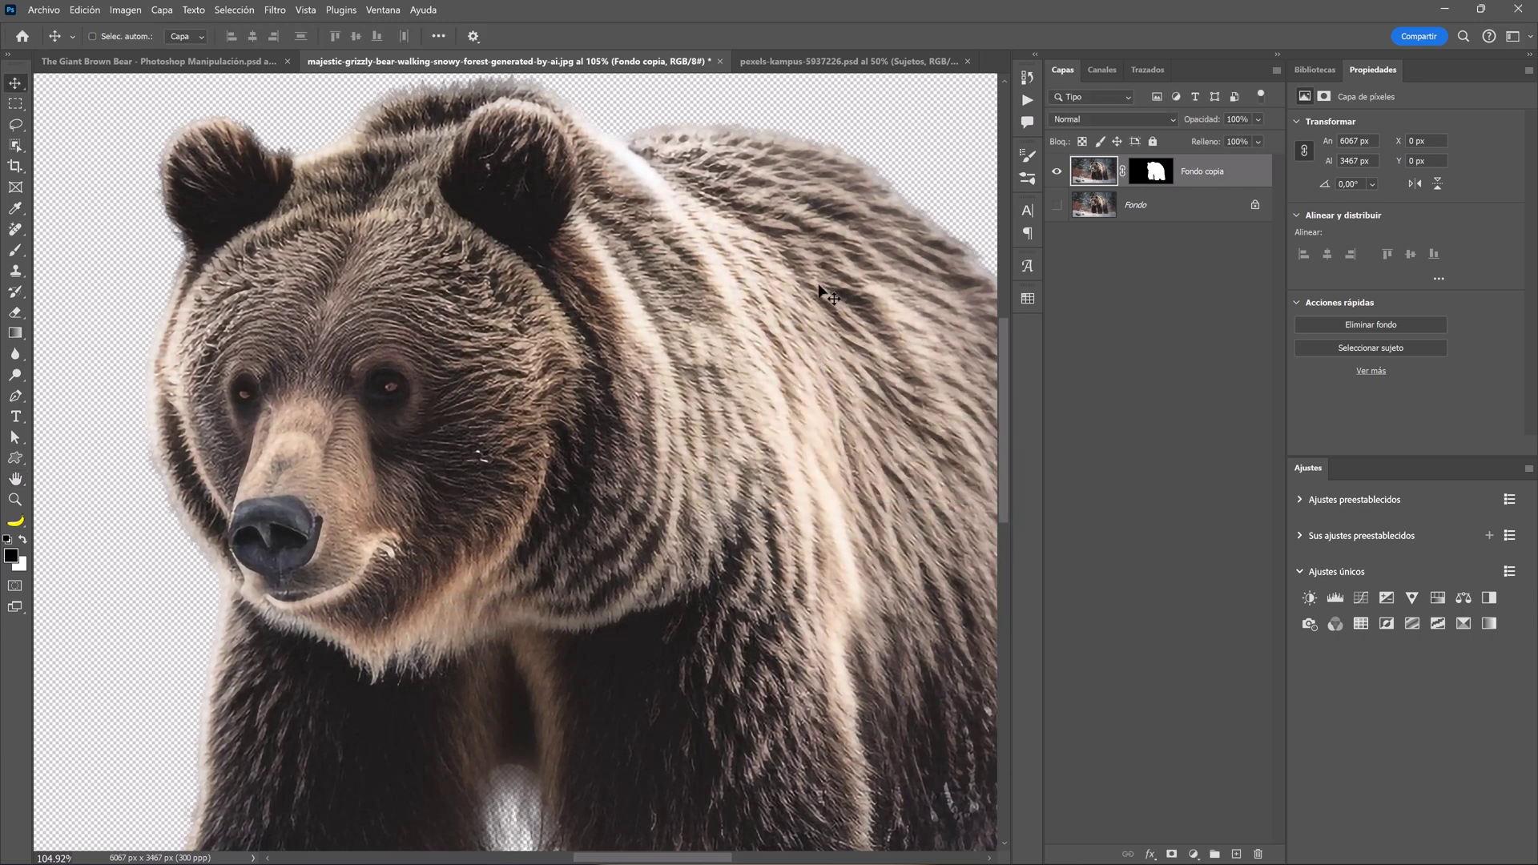
{"action": "key", "text": "ctrl+0"}
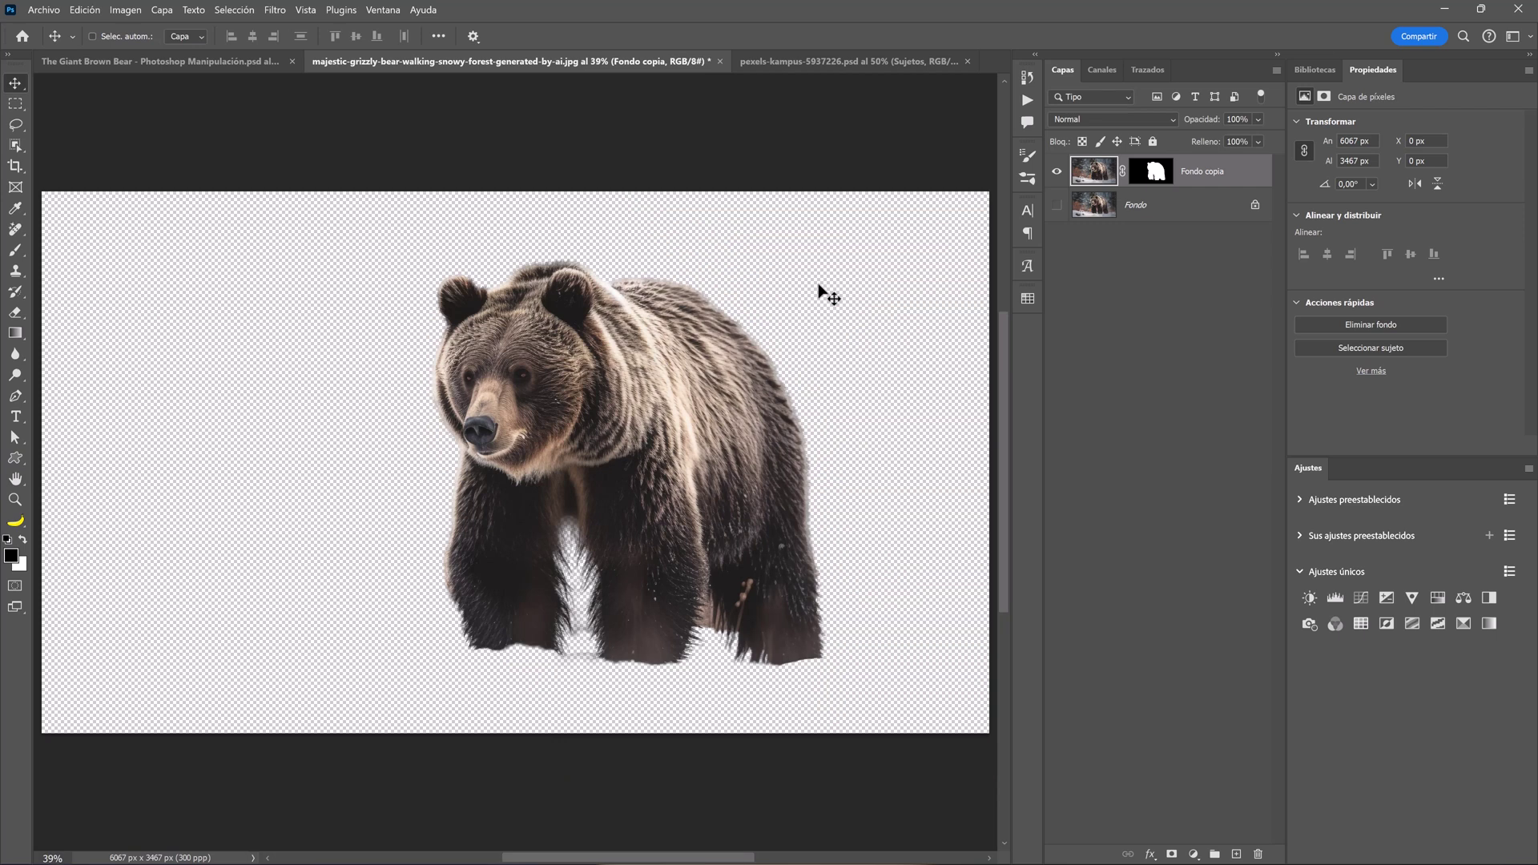
Convert the bear layer to a smart object named 'Oso'
{"action": "right_click", "coordinate": [1202, 182]}
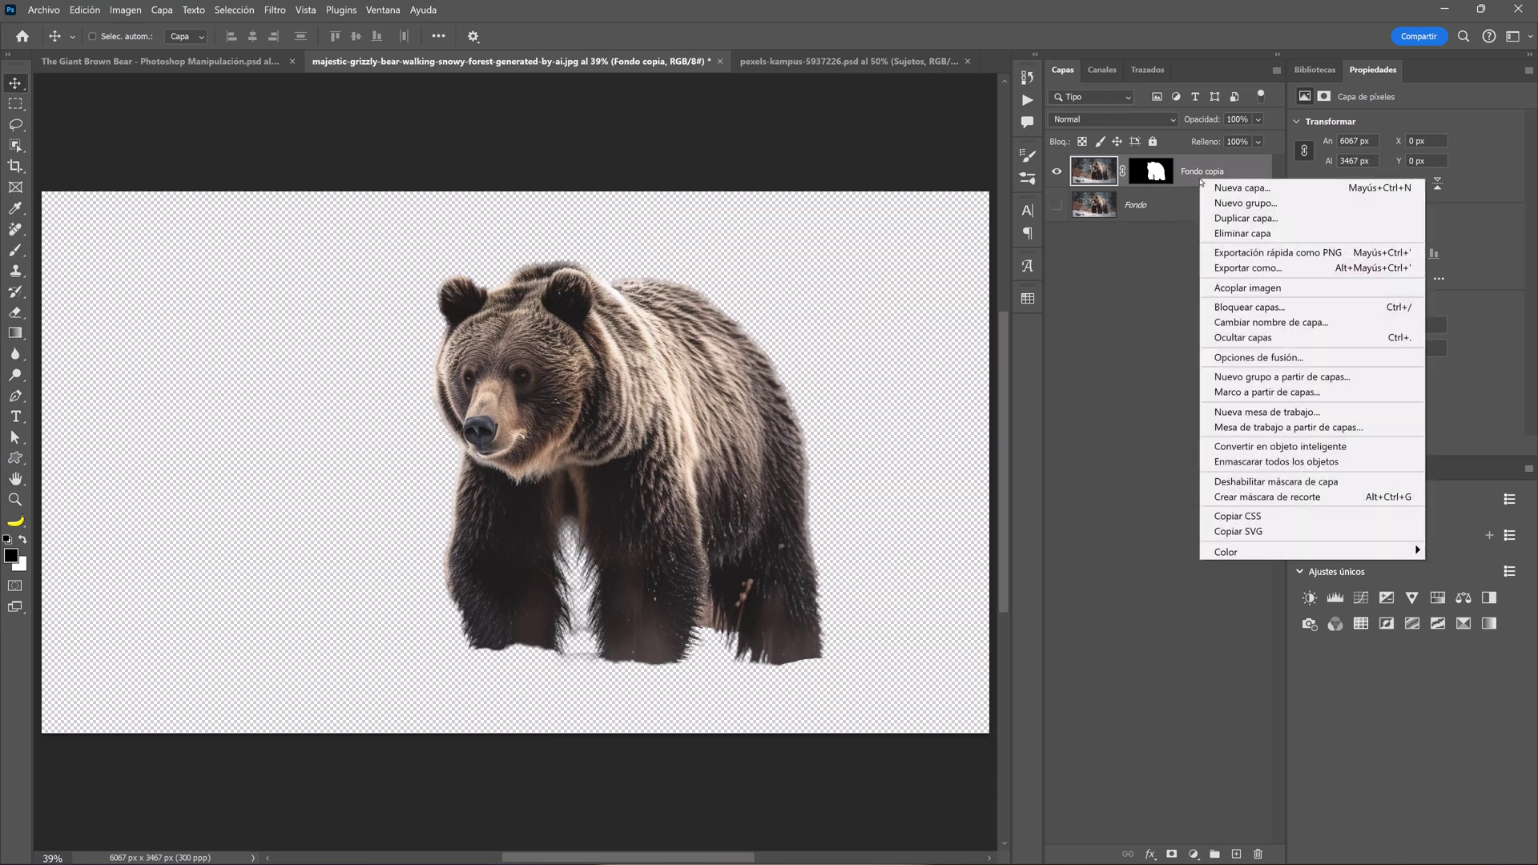
{"action": "left_click", "coordinate": [1358, 451]}
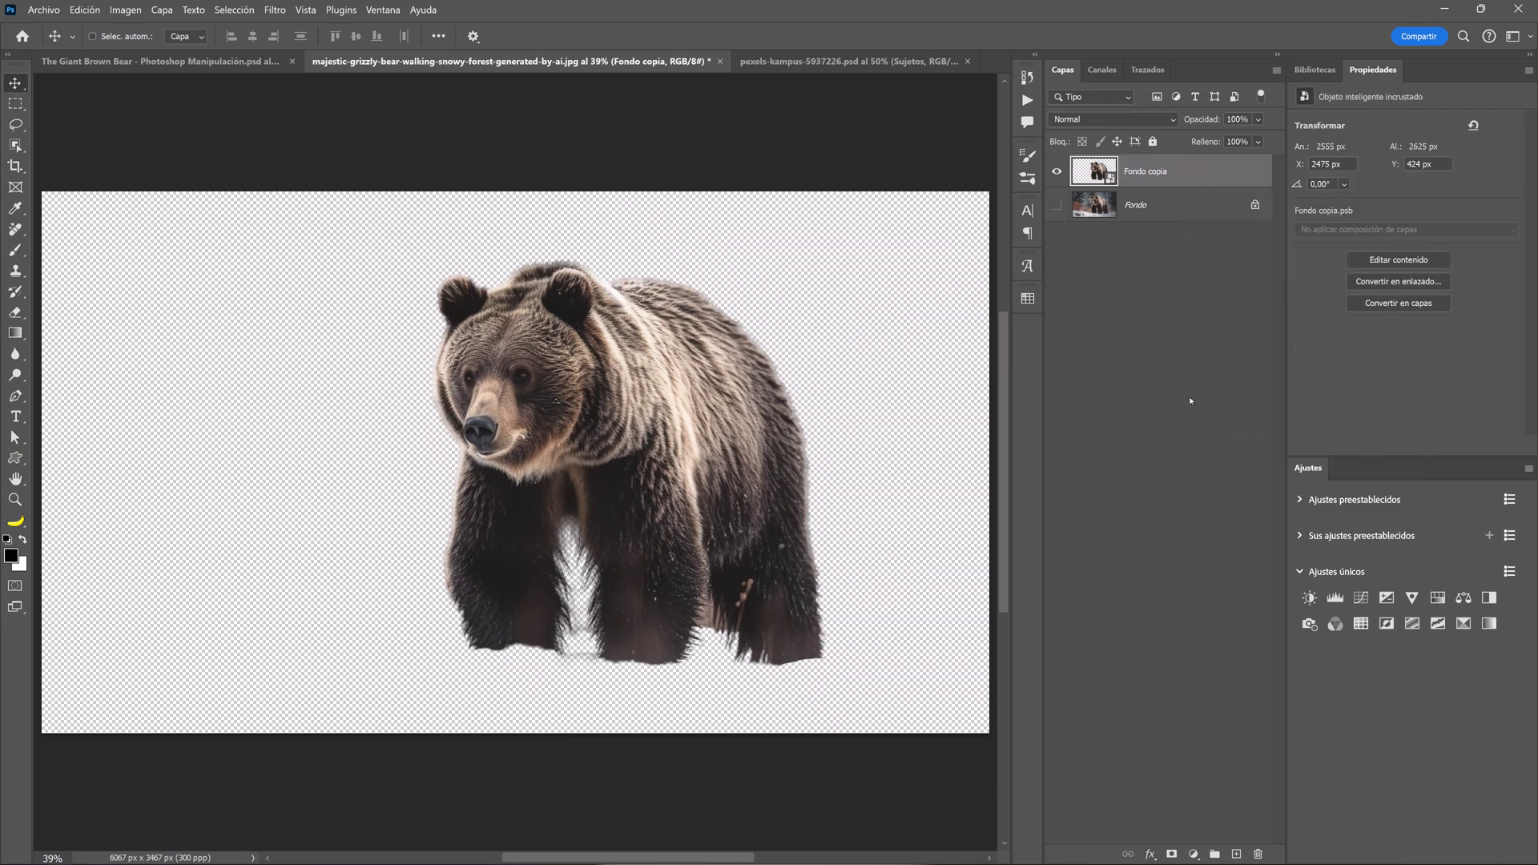
{"action": "double_click", "coordinate": [1162, 171]}
{"action": "type", "text": "Oso"}
{"action": "key", "text": "Return"}
Place Oso in the forest scene, scale it up, and position it at X 884, Y 443
{"action": "left_click_drag", "start_coordinate": [1141, 178], "coordinate": [542, 402]}
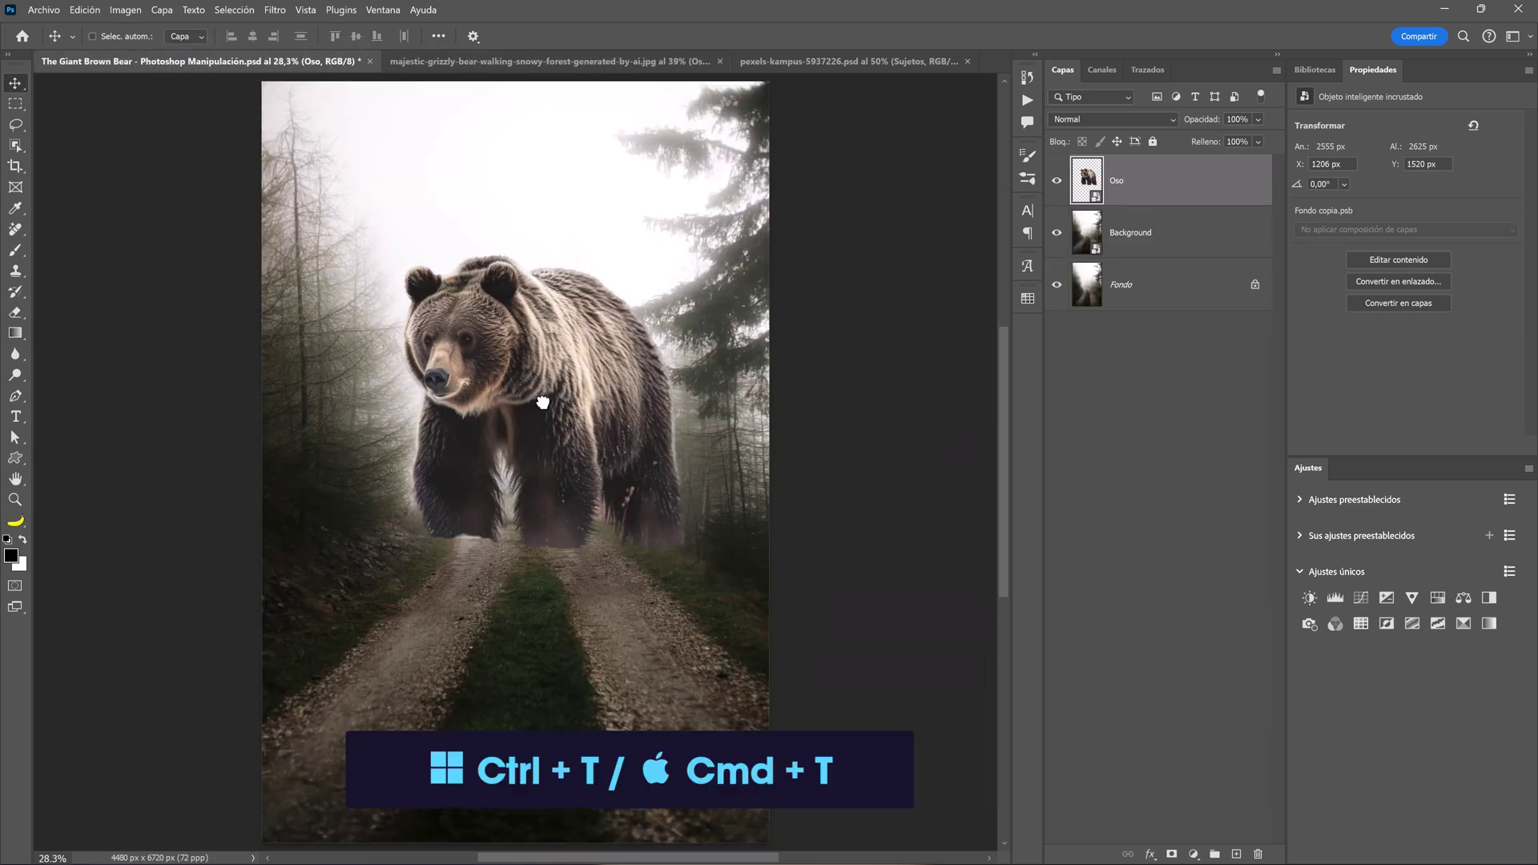
{"action": "key", "text": "ctrl+t"}
{"action": "type", "text": "660"}
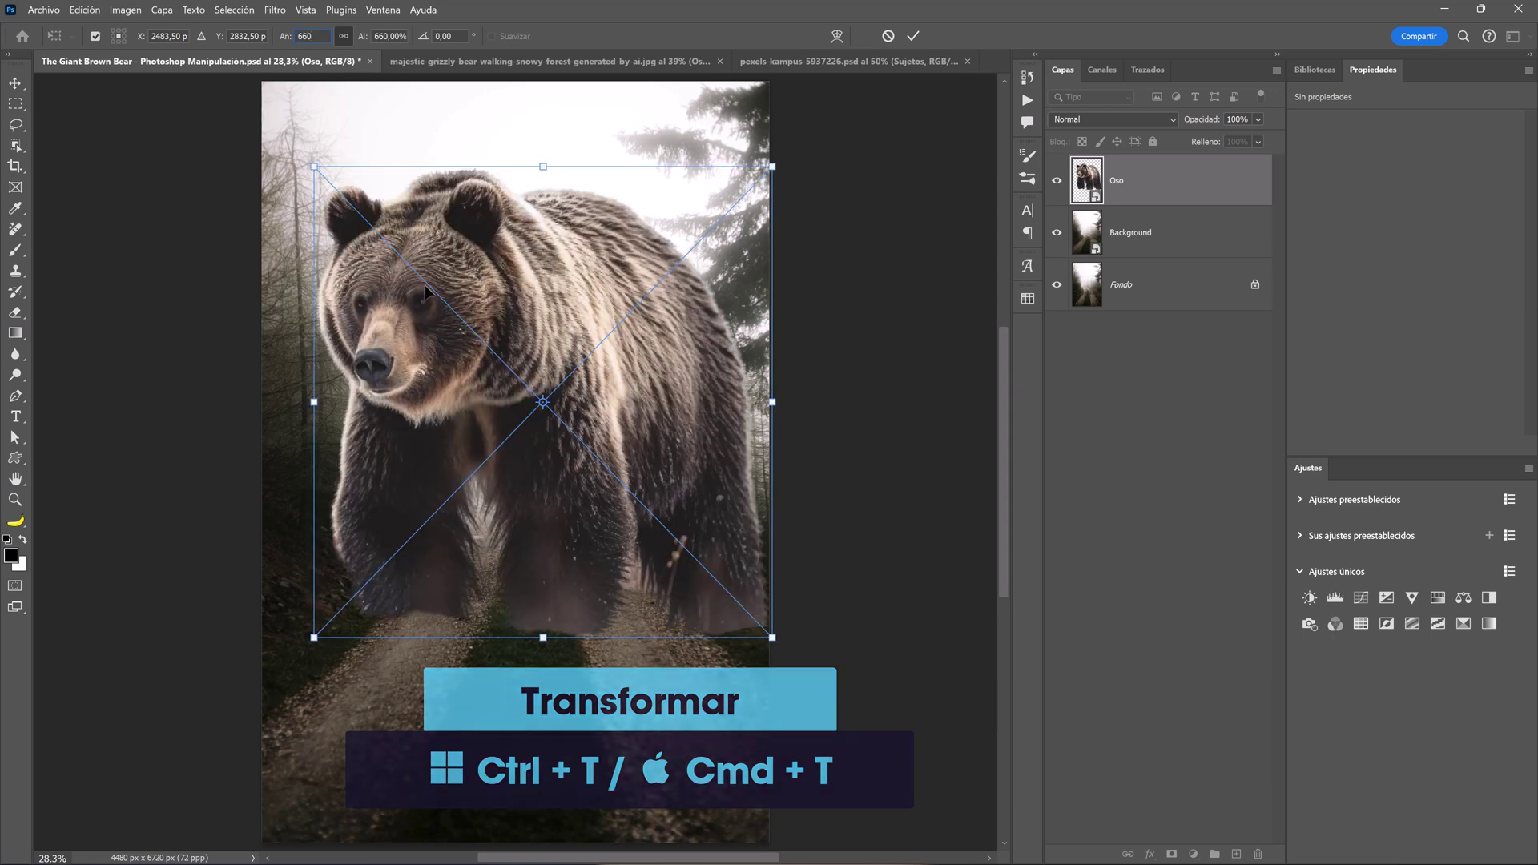
{"action": "key", "text": "Return"}
{"action": "left_click", "coordinate": [1330, 164]}
{"action": "type", "text": "884"}
{"action": "key", "text": "Return"}
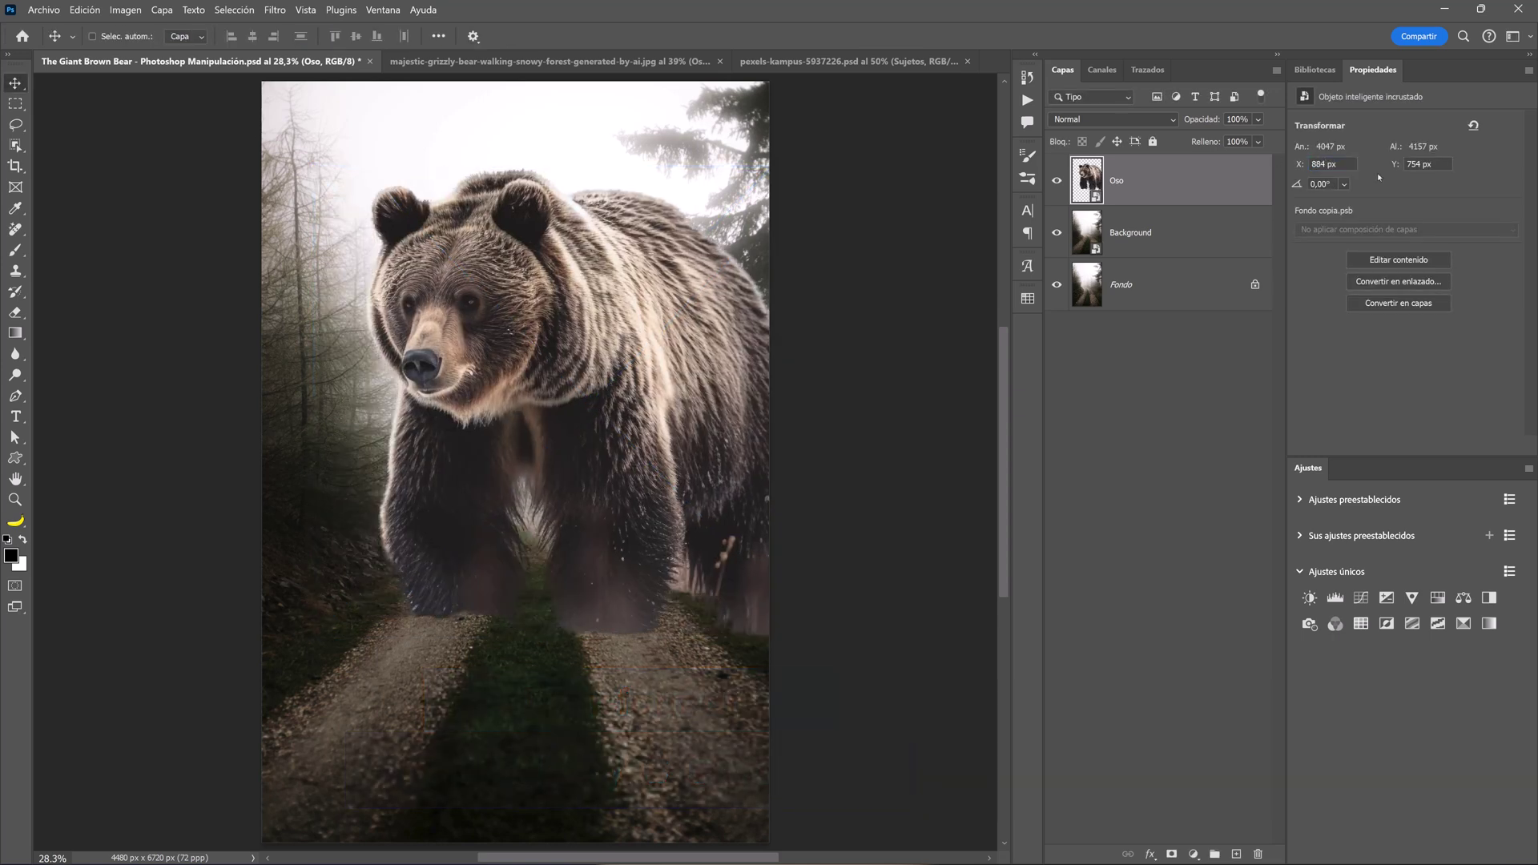
{"action": "type", "text": "443"}
{"action": "key", "text": "Return"}
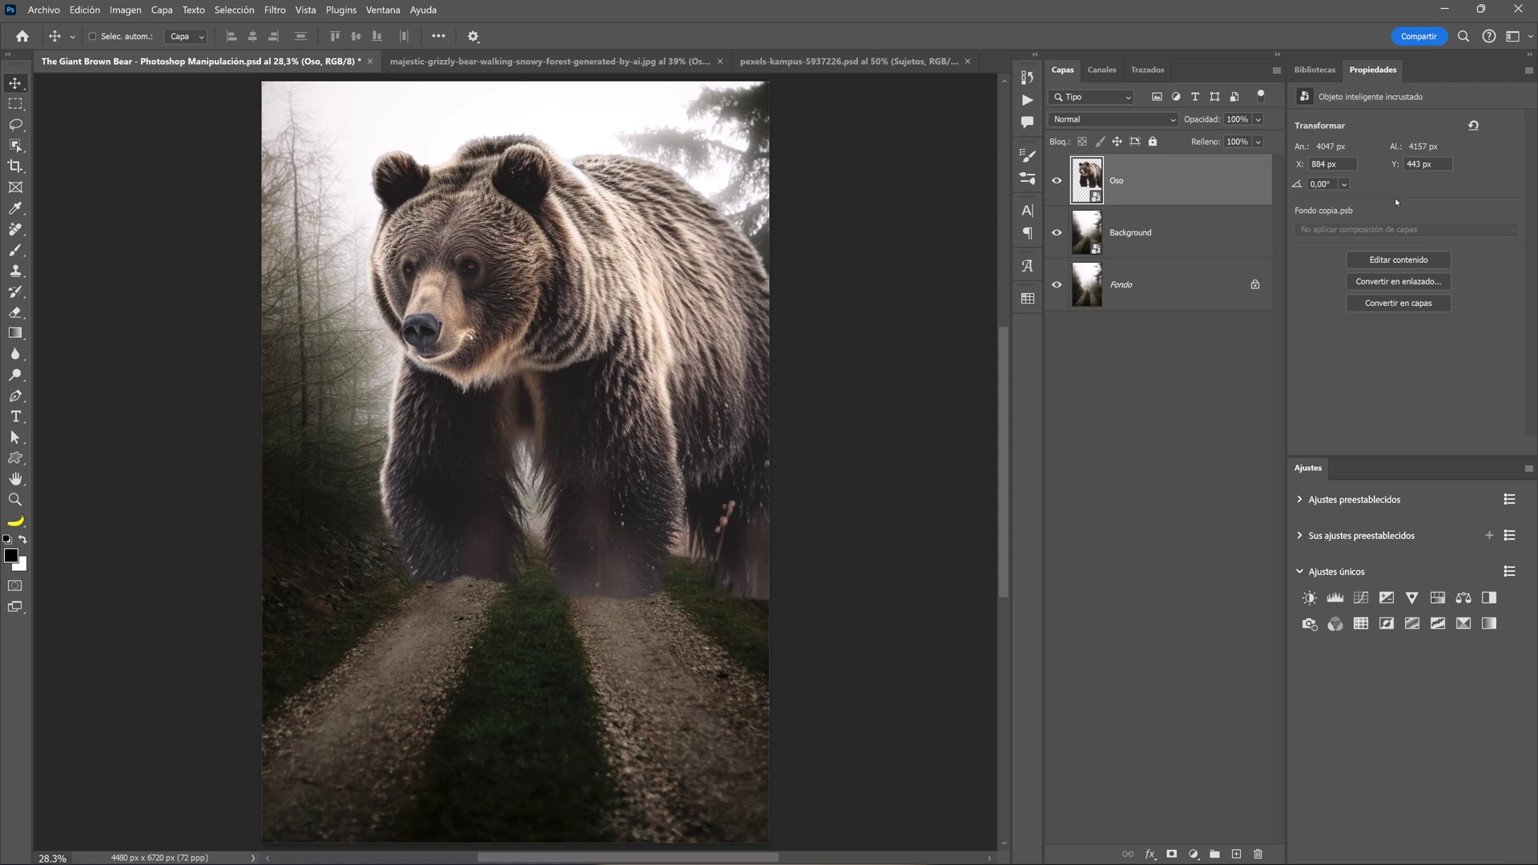
Wrap the Oso layer in a group named 'Oso', check its visibility, and open its Blending Options
{"action": "key", "text": "ctrl"}
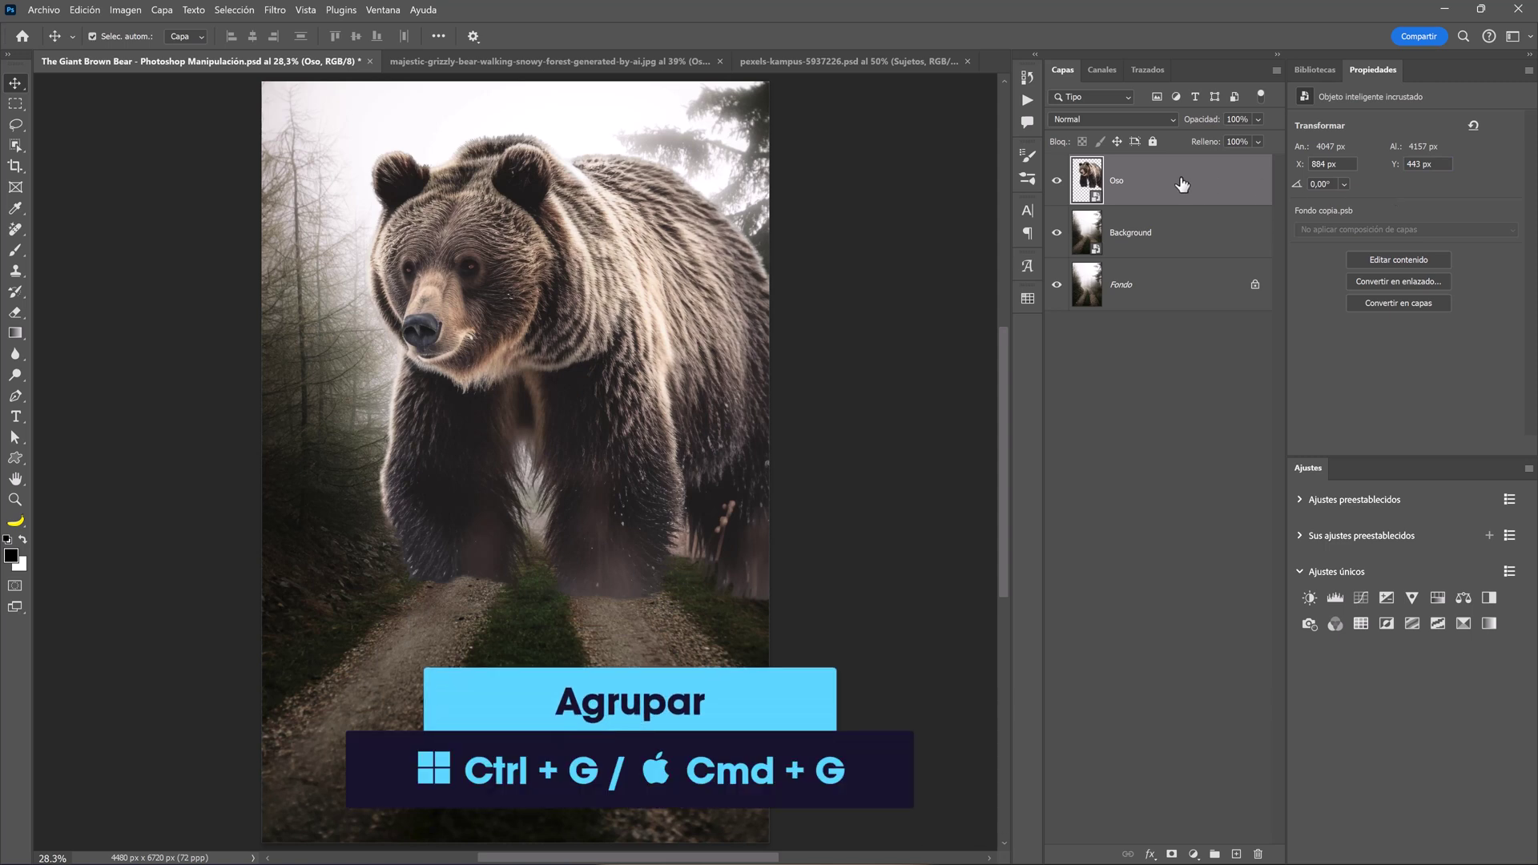
{"action": "key", "text": "ctrl+g"}
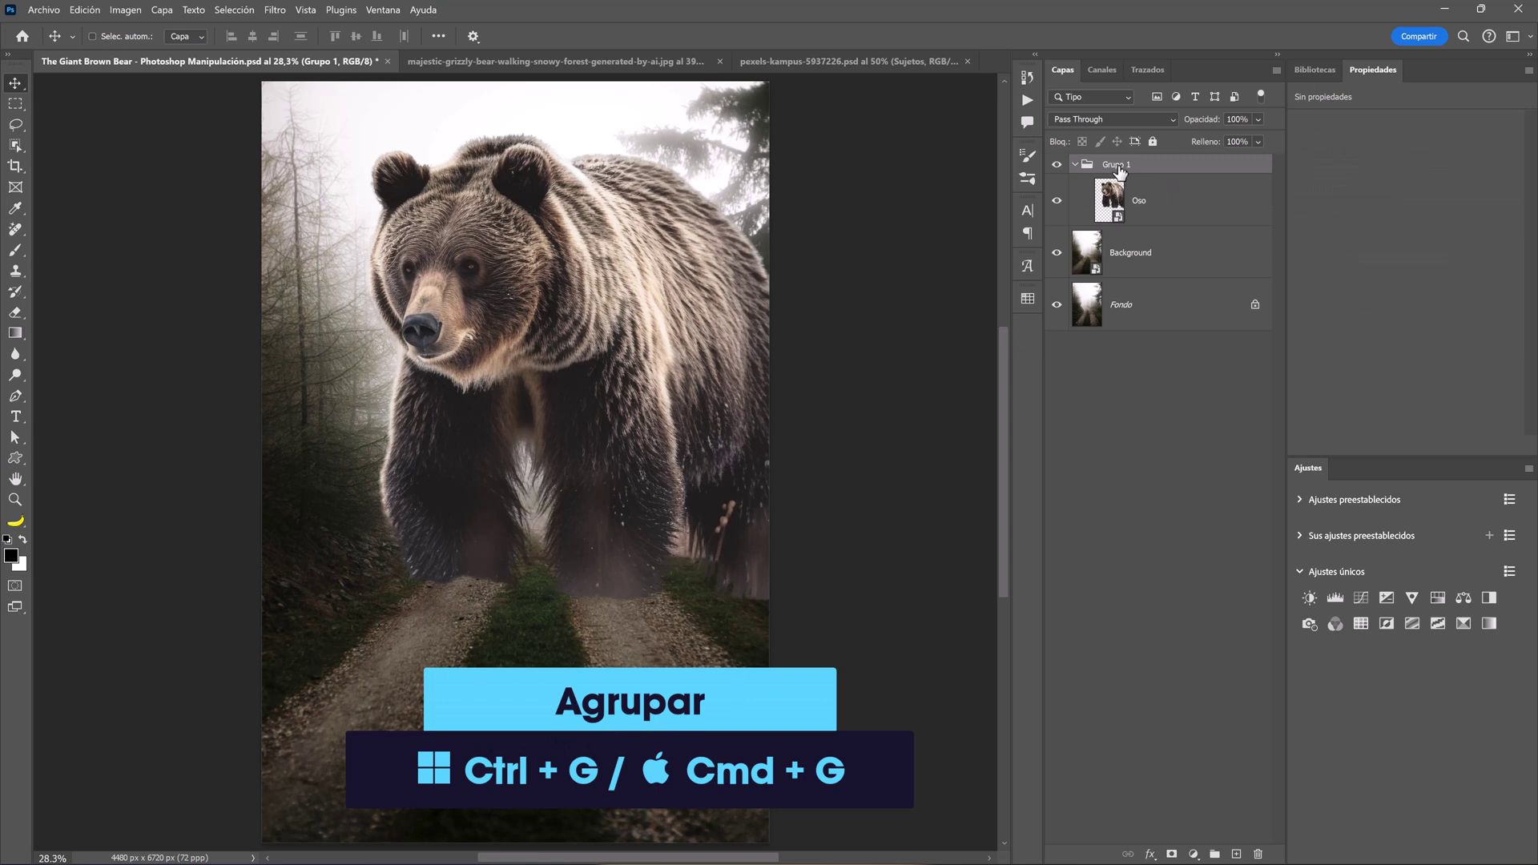
{"action": "double_click", "coordinate": [1118, 164]}
{"action": "type", "text": "Oso"}
{"action": "key", "text": "Return"}
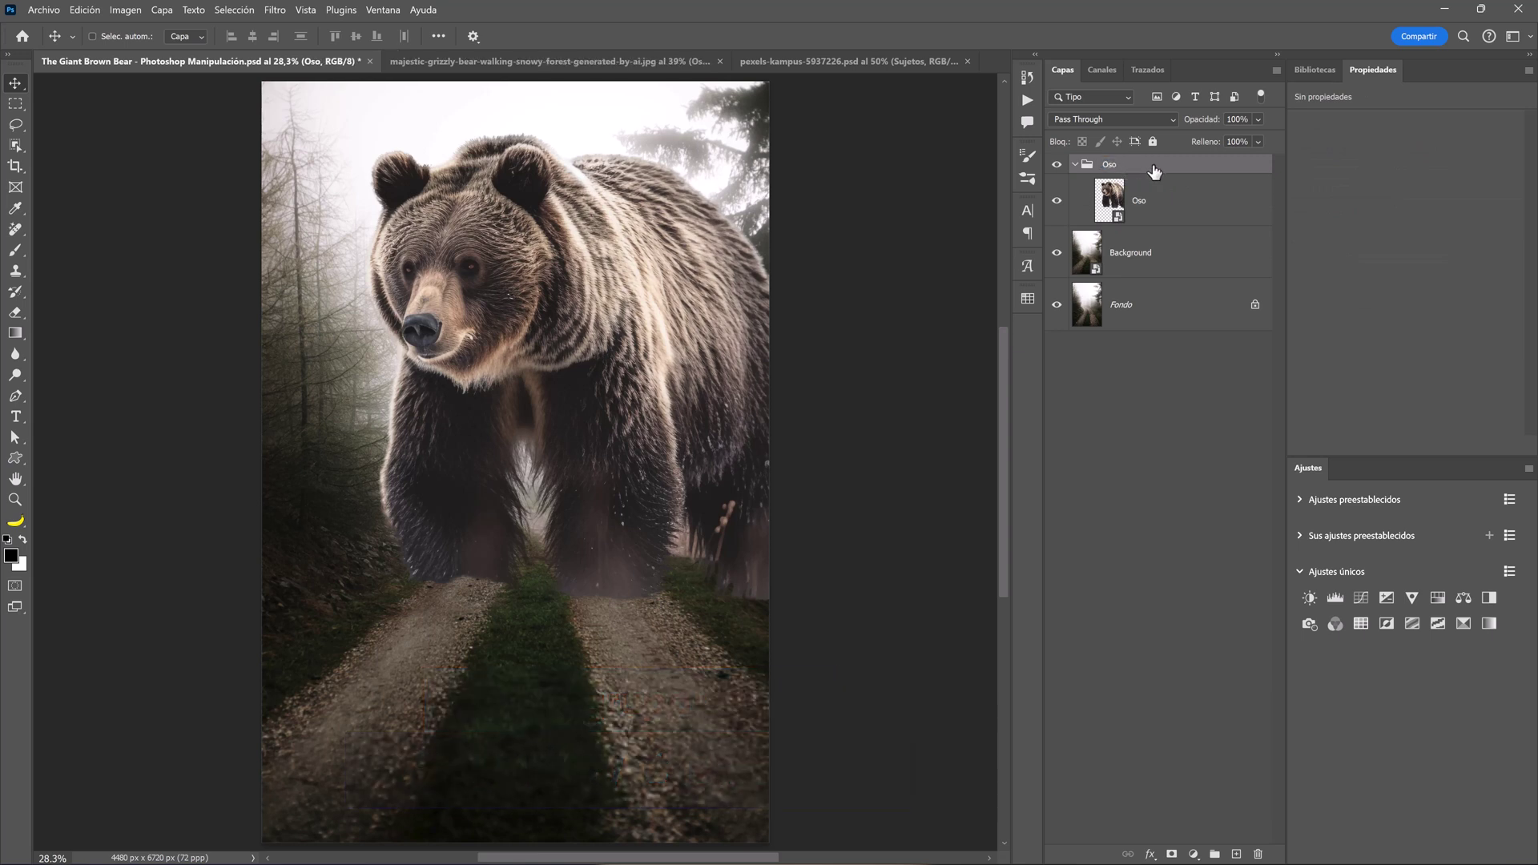
{"action": "left_click", "coordinate": [1056, 165]}
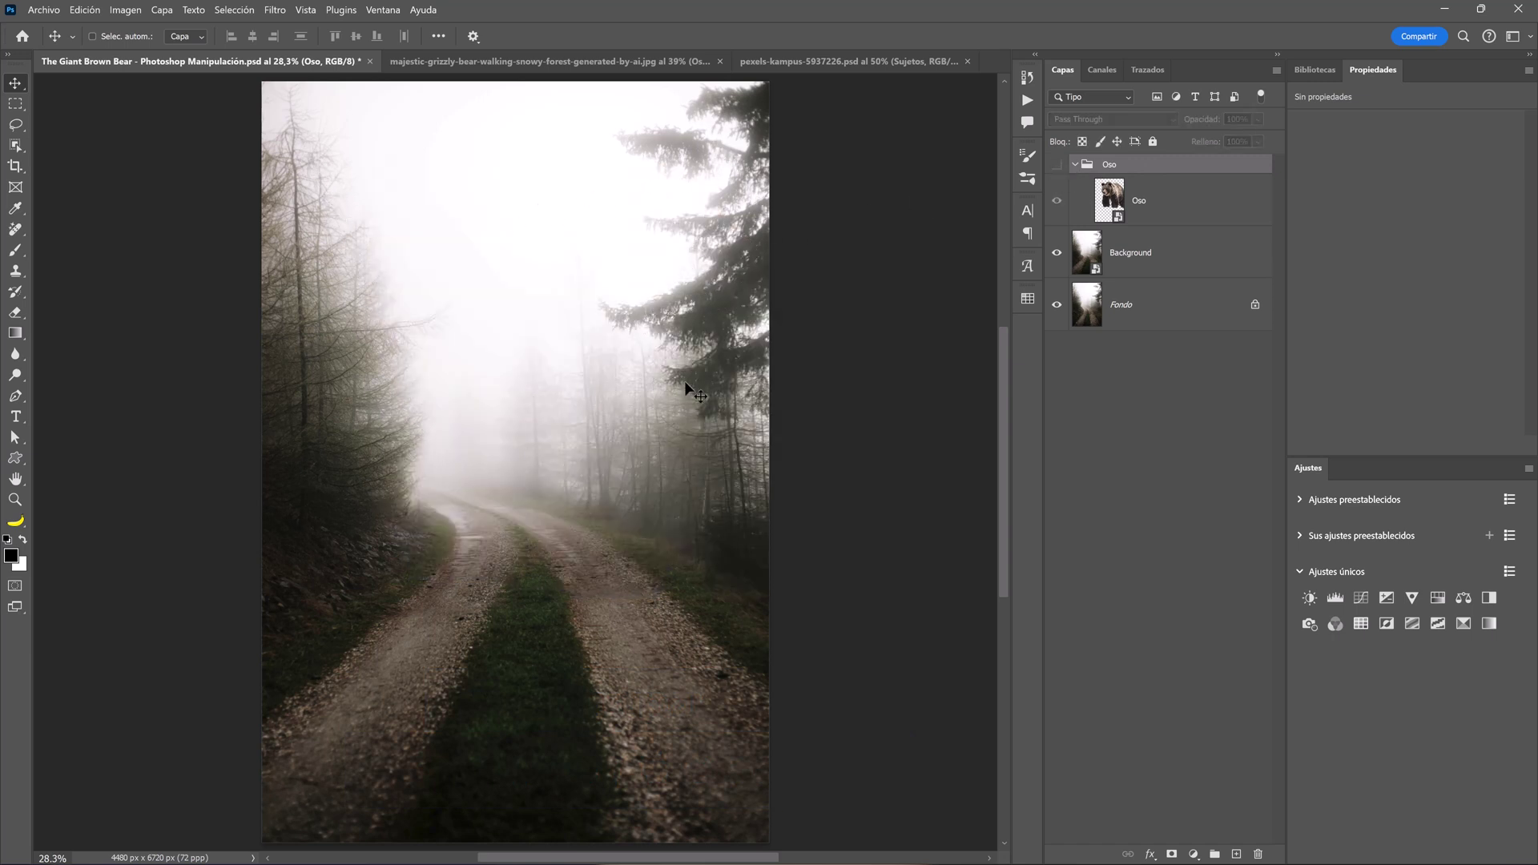
{"action": "left_click", "coordinate": [1056, 164]}
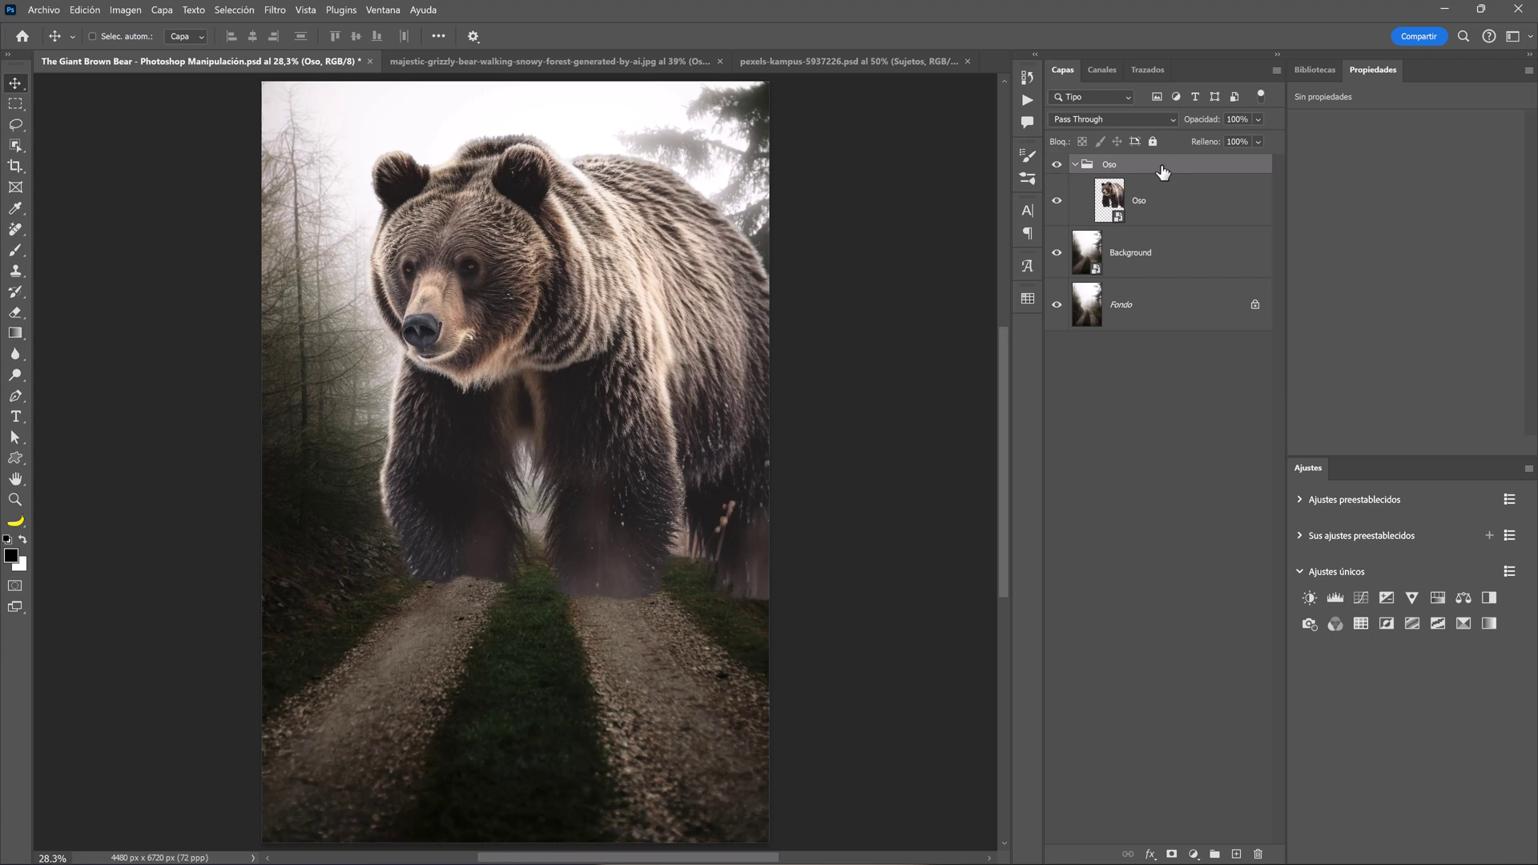
{"action": "right_click", "coordinate": [1163, 173]}
{"action": "left_click", "coordinate": [1188, 174]}
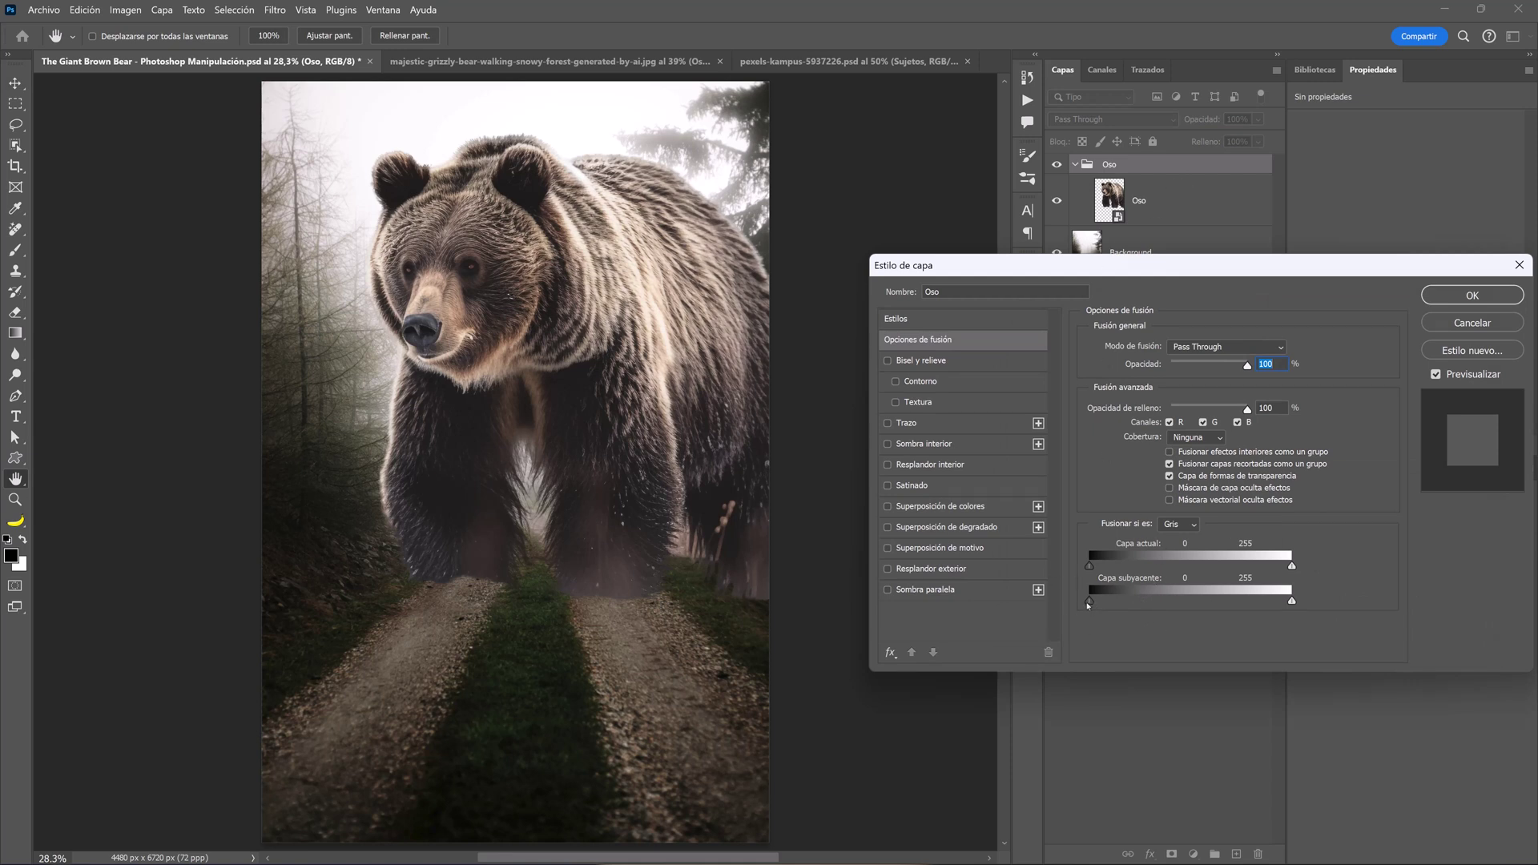
Split the Underlying Layer black slider to 60/200, confirm, and add a white mask to Oso
{"action": "left_click_drag", "start_coordinate": [1089, 601], "coordinate": [1136, 601]}
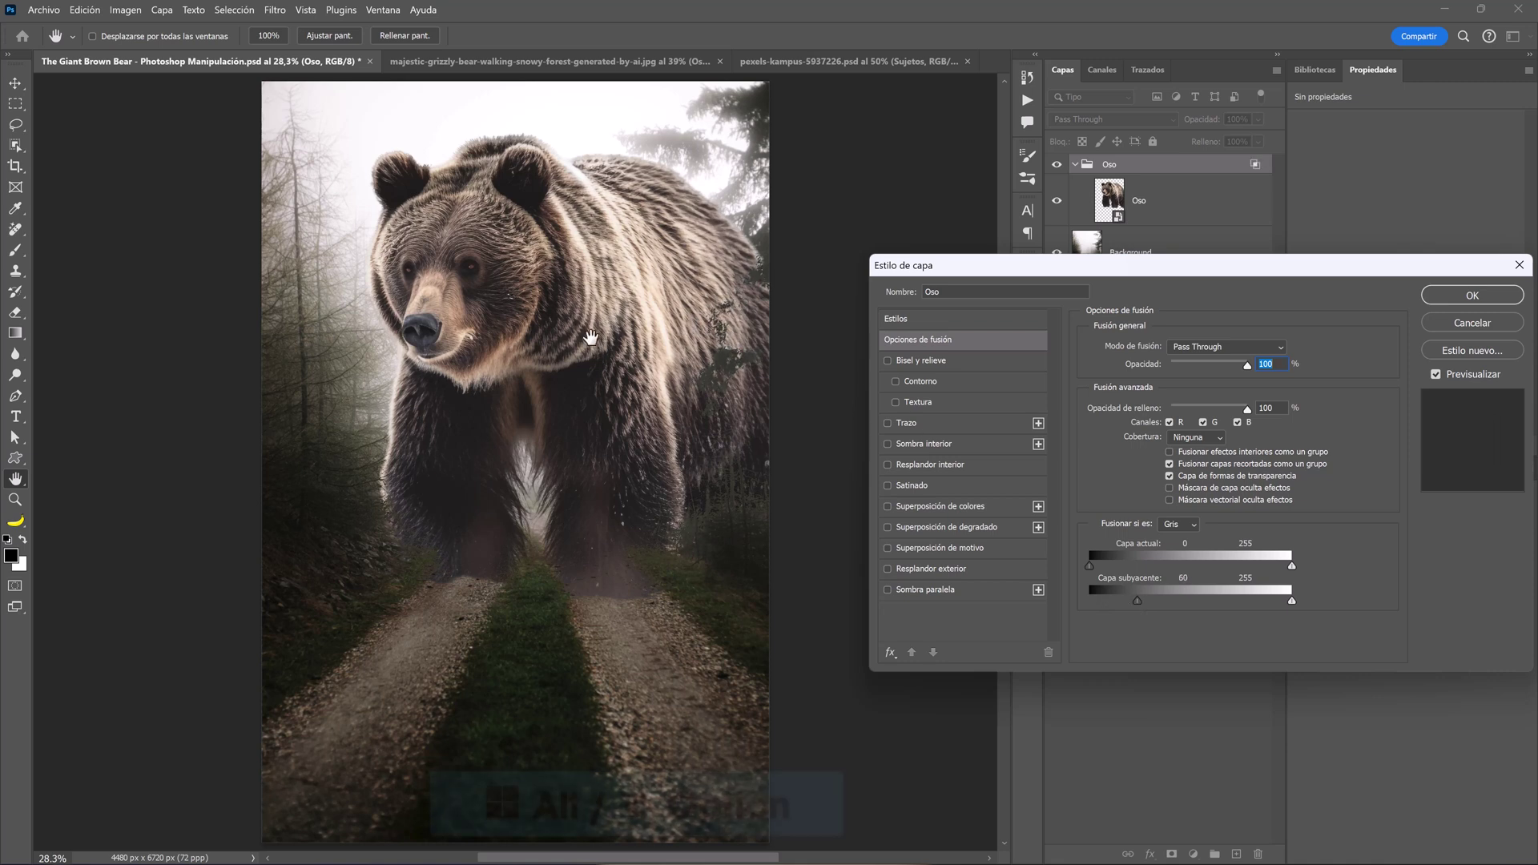
{"action": "left_click_drag", "start_coordinate": [1137, 601], "coordinate": [1249, 607]}
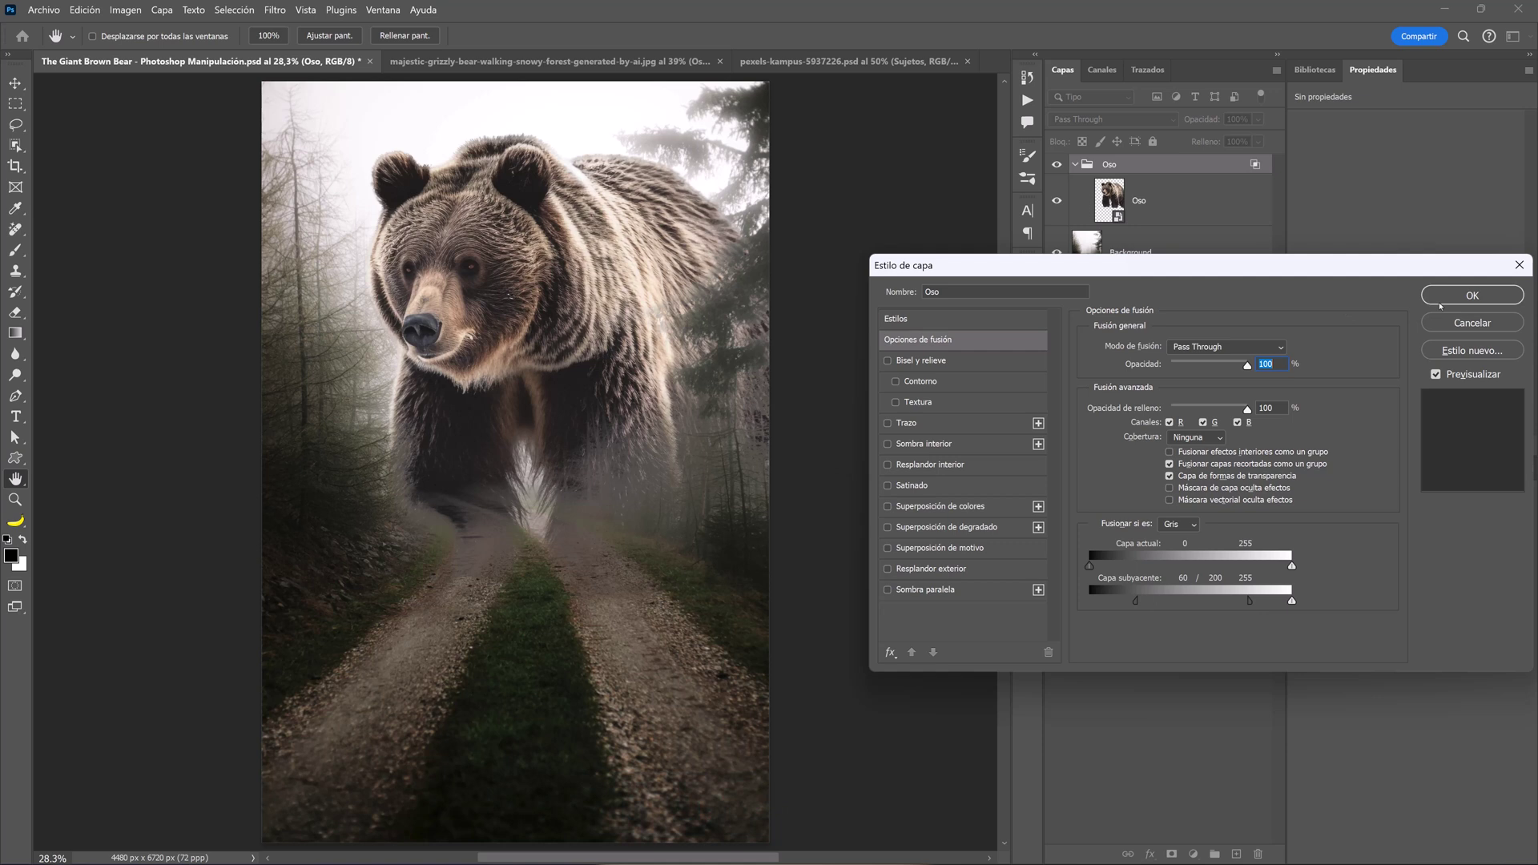
{"action": "left_click", "coordinate": [1439, 302]}
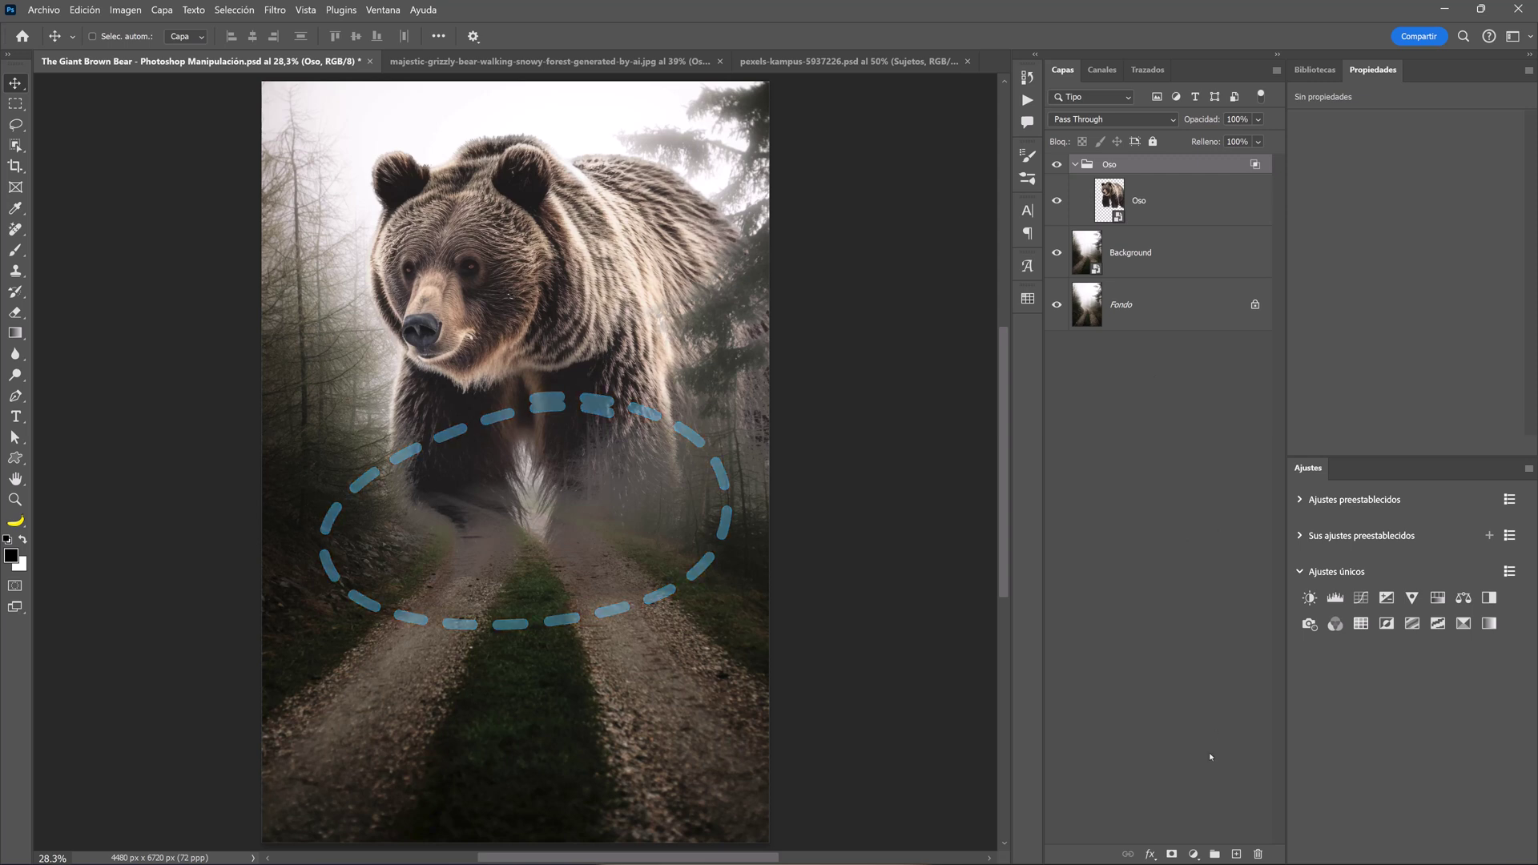
{"action": "left_click", "coordinate": [1172, 852]}
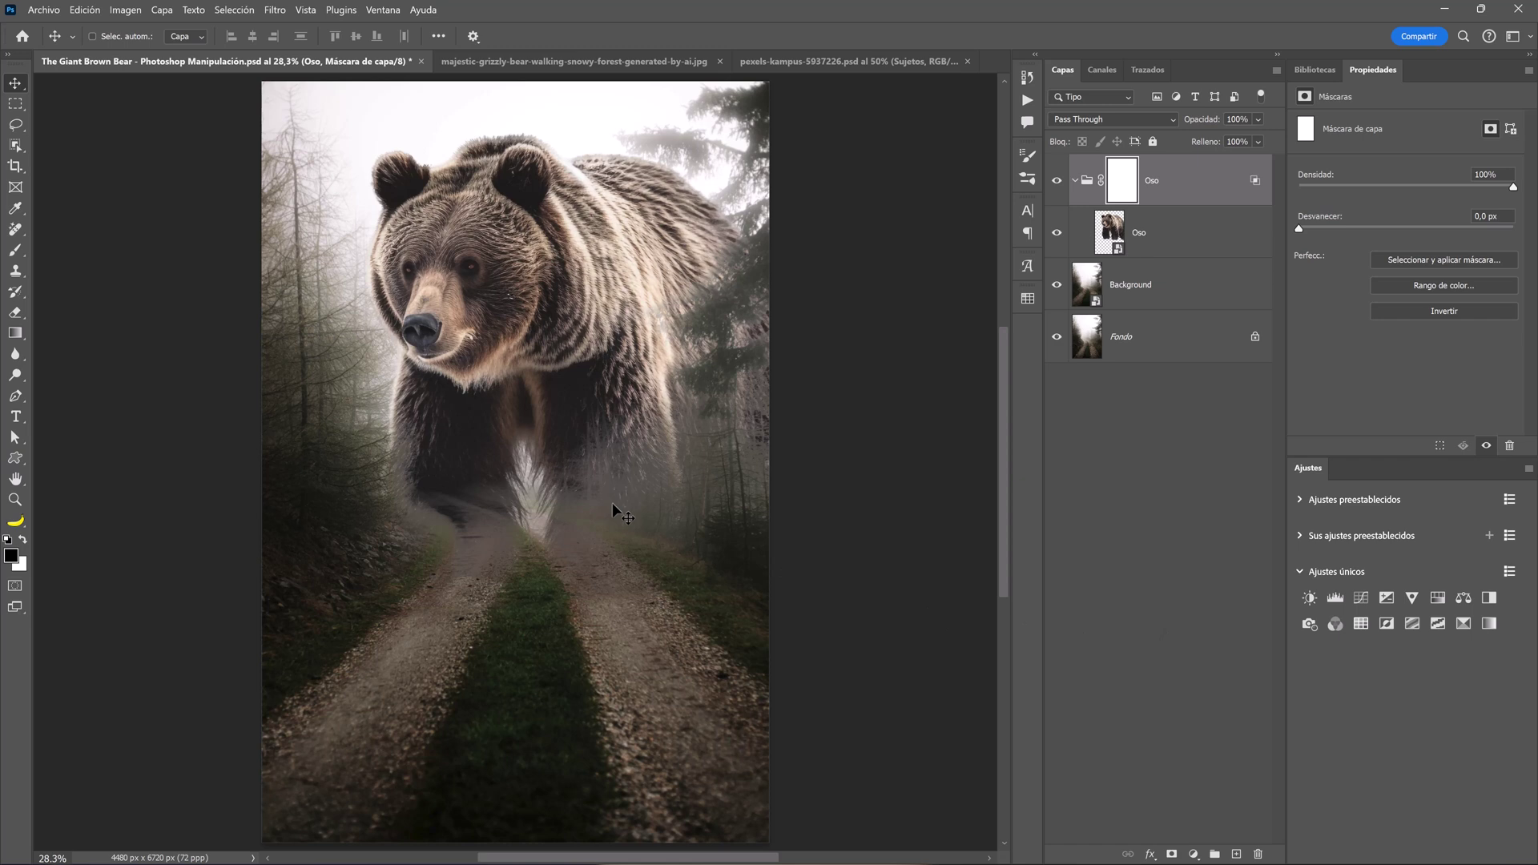
Choose the basic black-to-white preset in the Gradient tool
{"action": "left_click", "coordinate": [16, 333]}
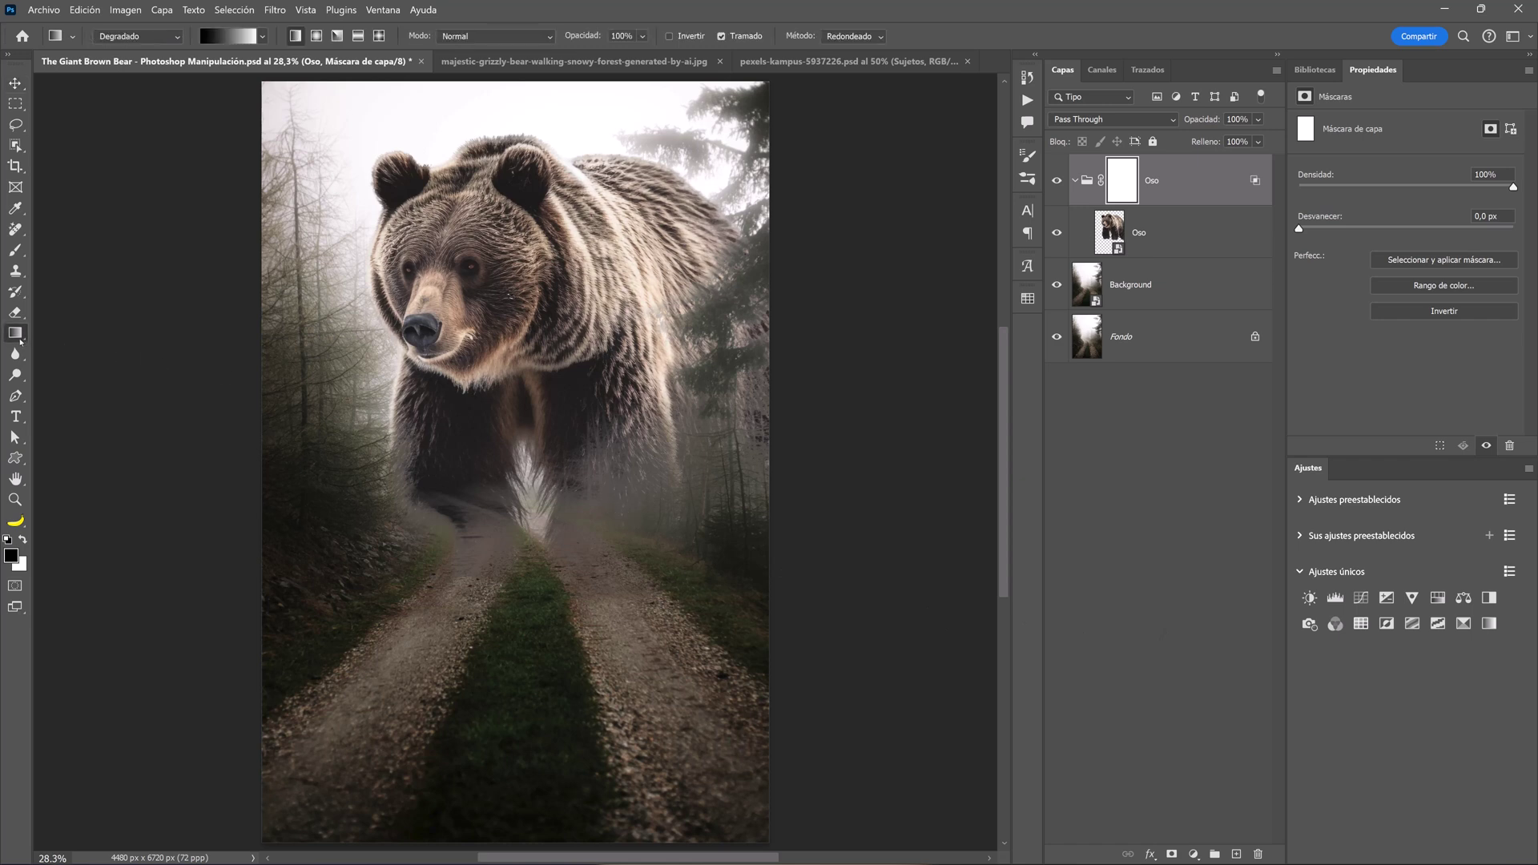
{"action": "left_click", "coordinate": [263, 37]}
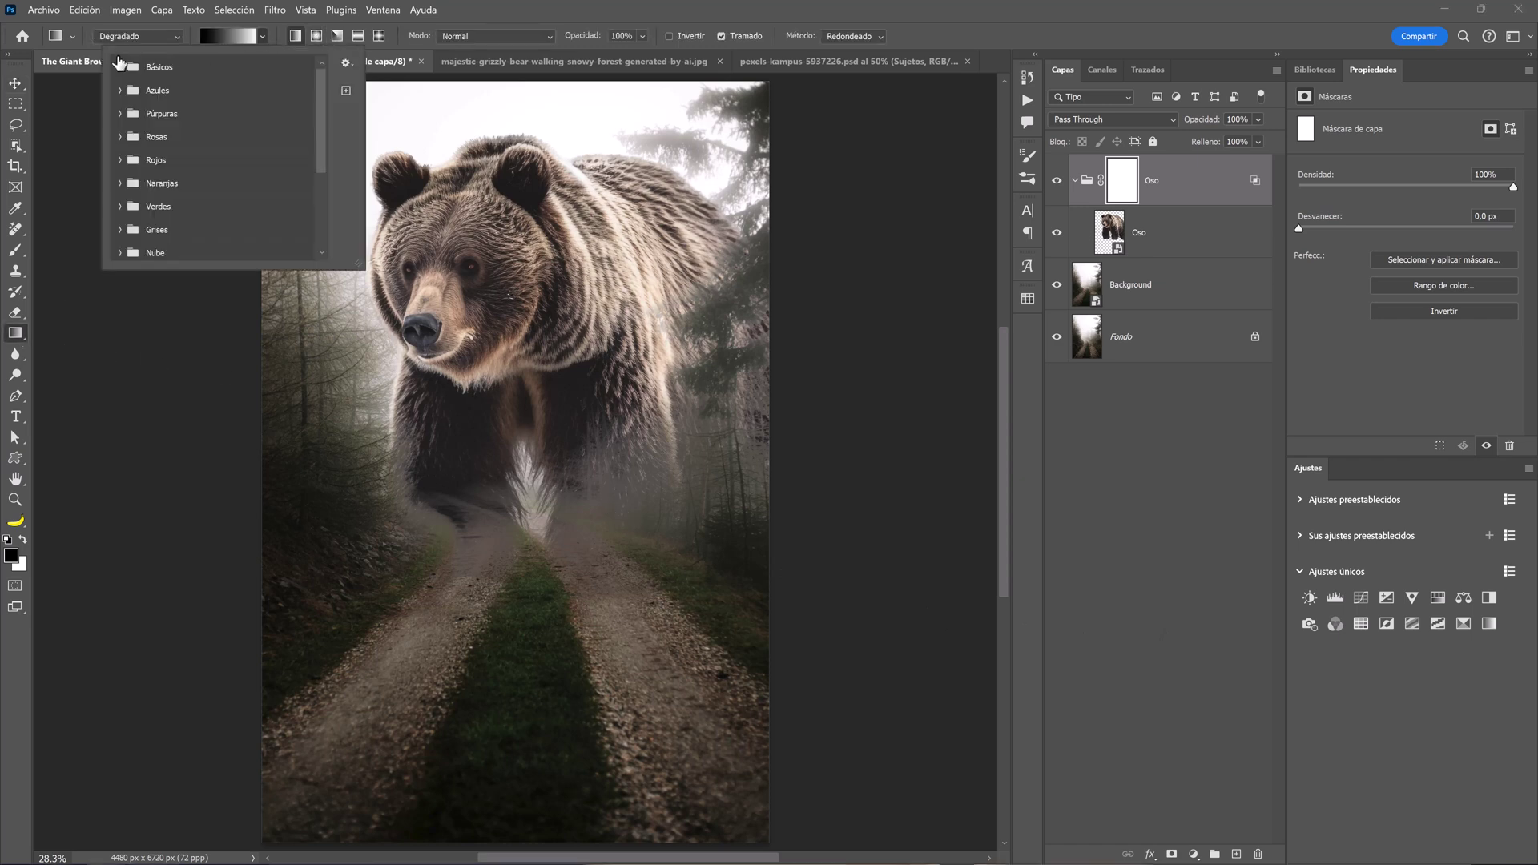
{"action": "left_click", "coordinate": [120, 66]}
{"action": "left_click", "coordinate": [141, 93]}
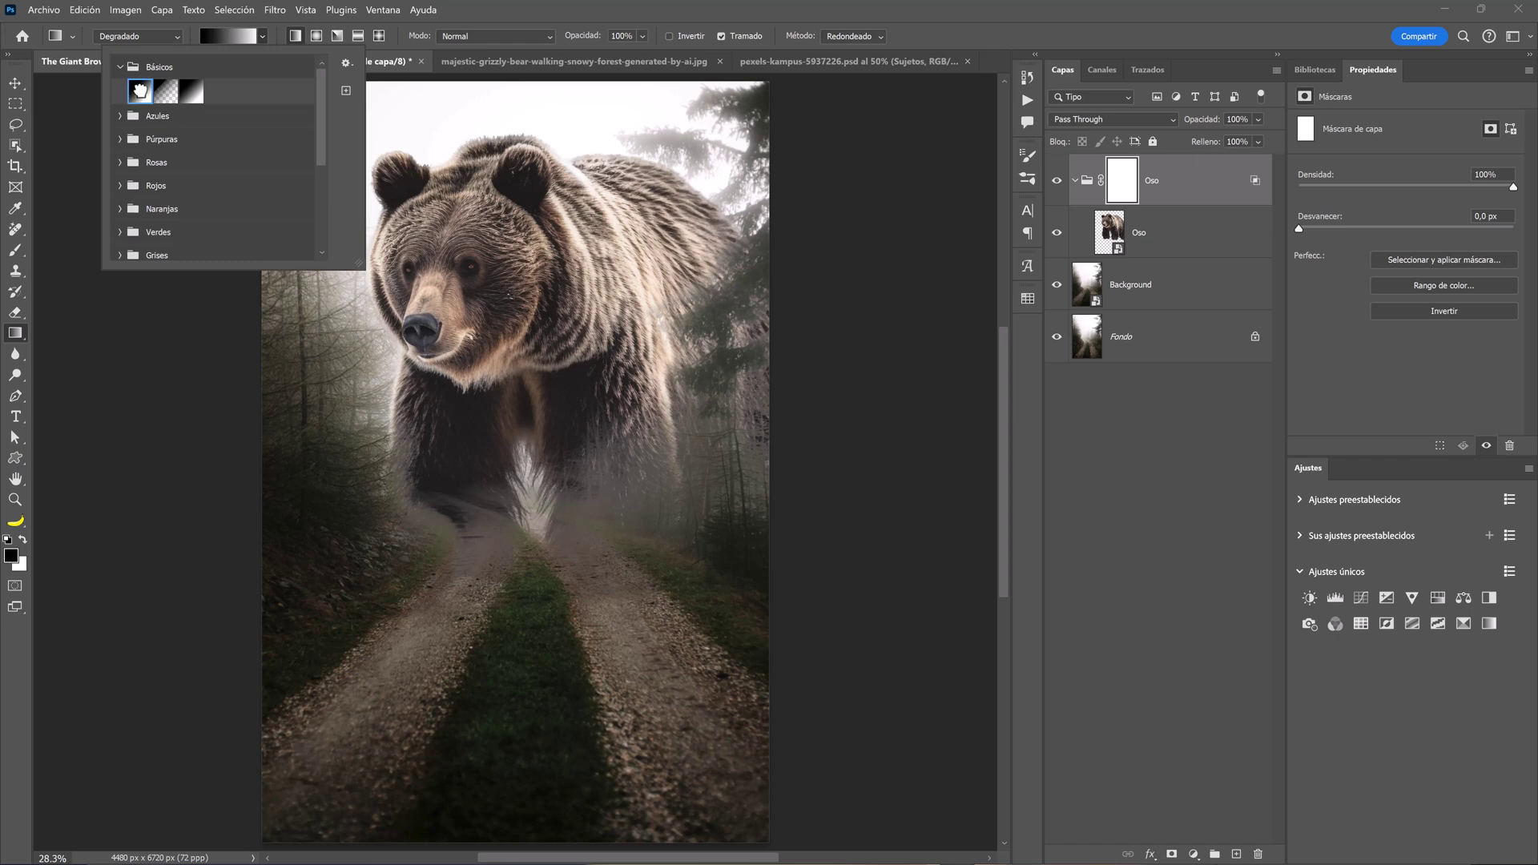
{"action": "double_click", "coordinate": [140, 91]}
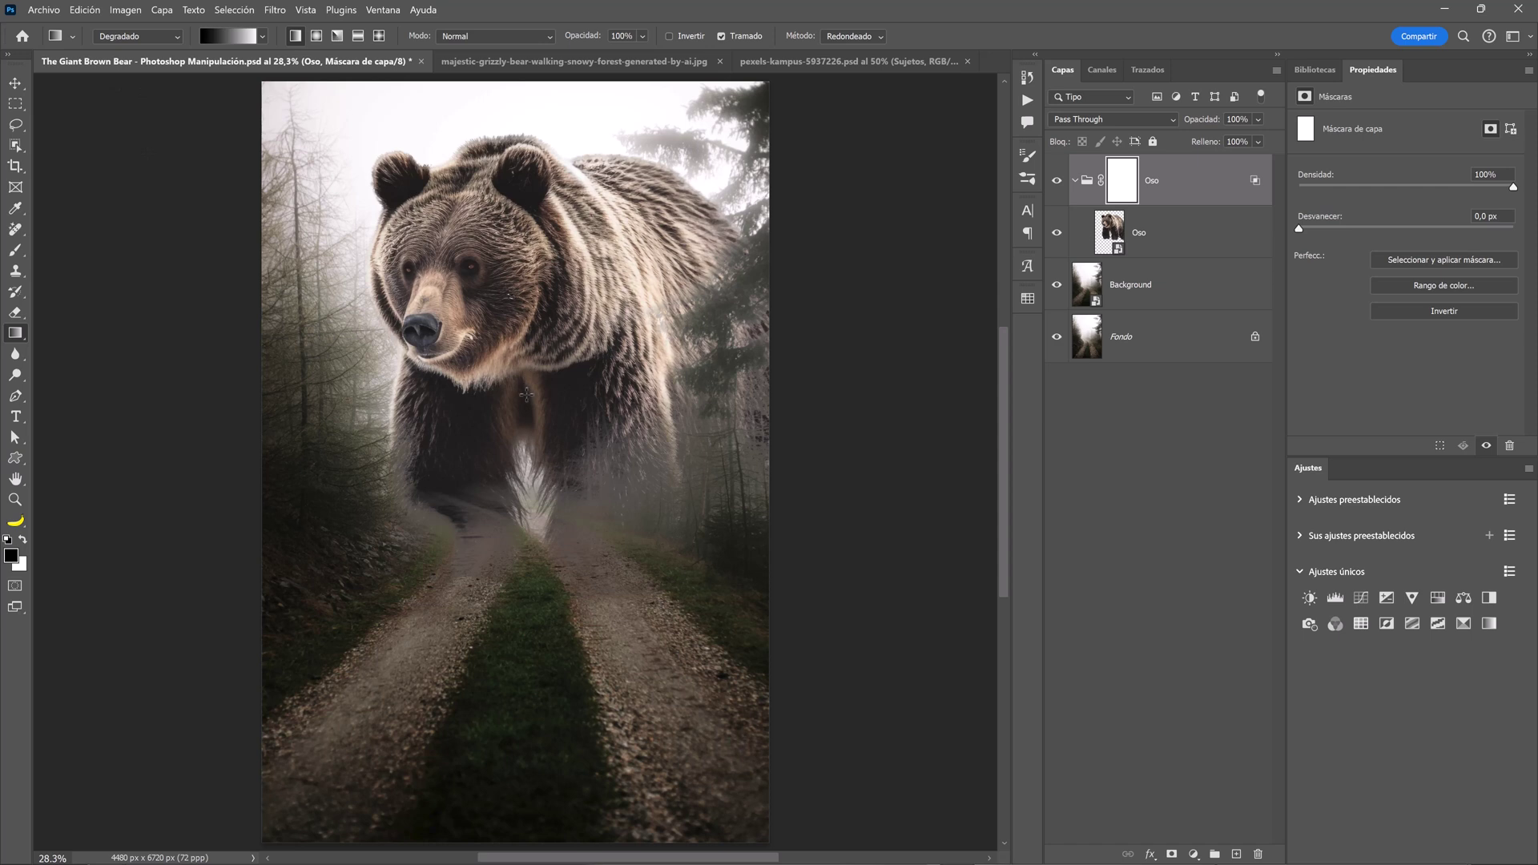
Drag and fine-tune an upward gradient on the Oso mask, fading the bear's lower body
{"action": "left_click_drag", "start_coordinate": [530, 578], "coordinate": [526, 368]}
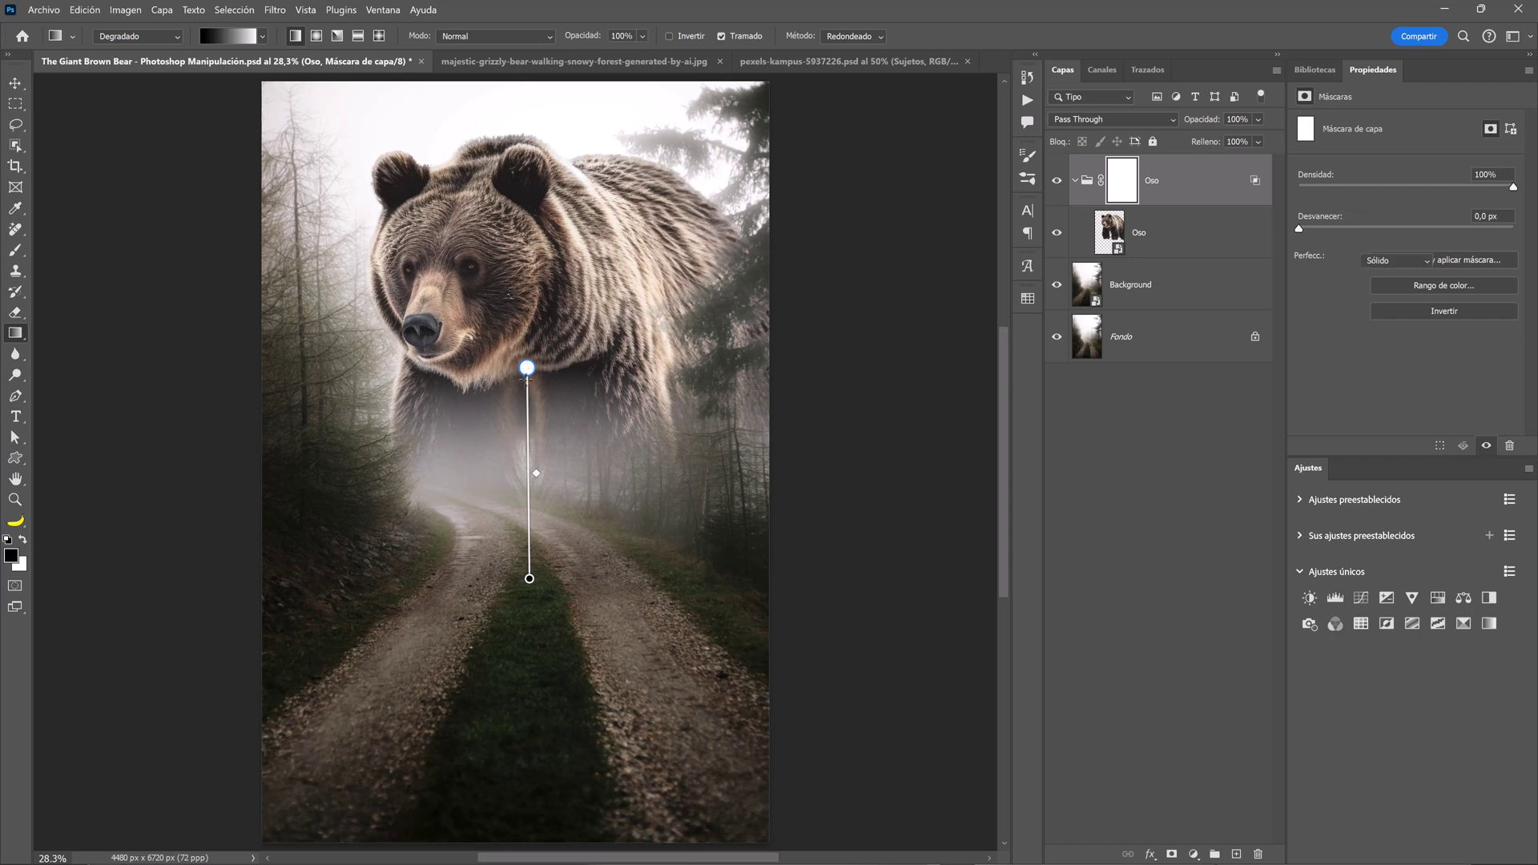
{"action": "left_click_drag", "start_coordinate": [529, 579], "coordinate": [527, 554]}
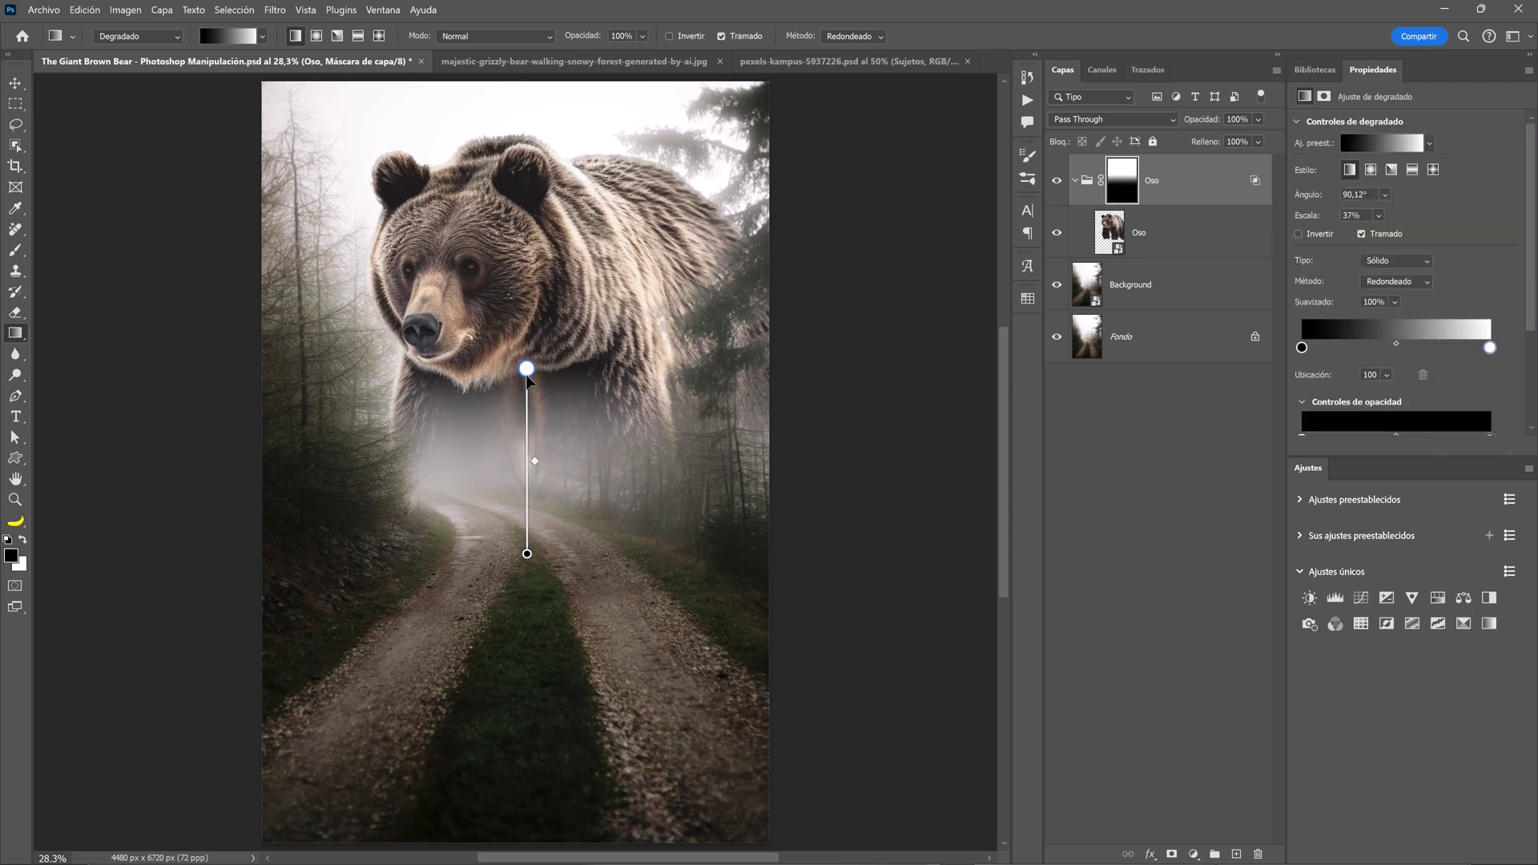
{"action": "left_click_drag", "start_coordinate": [526, 368], "coordinate": [524, 369]}
{"action": "left_click_drag", "start_coordinate": [526, 554], "coordinate": [524, 535]}
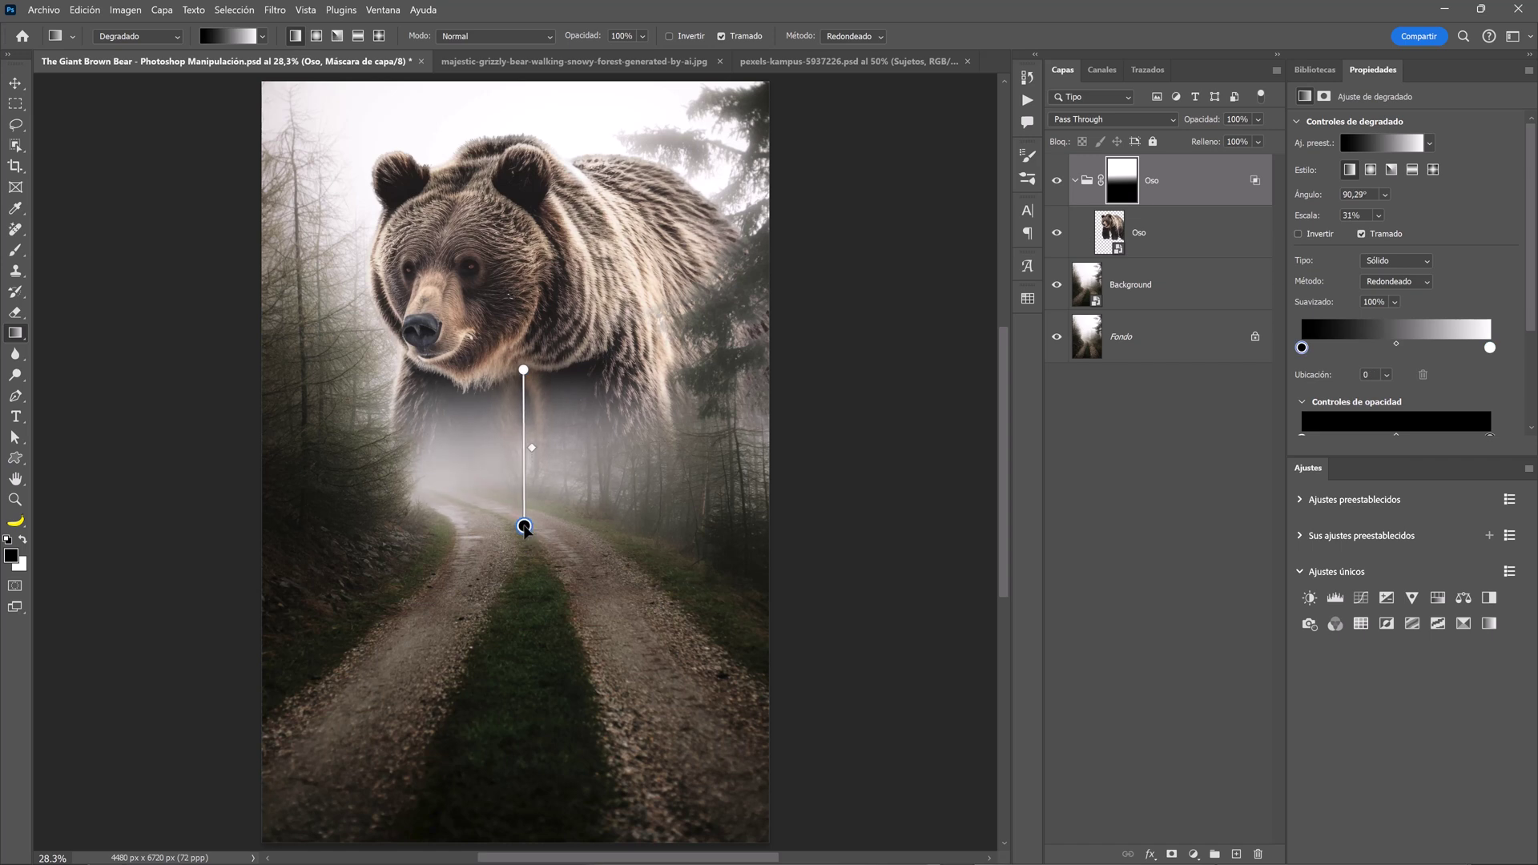
{"action": "left_click_drag", "start_coordinate": [523, 370], "coordinate": [521, 378]}
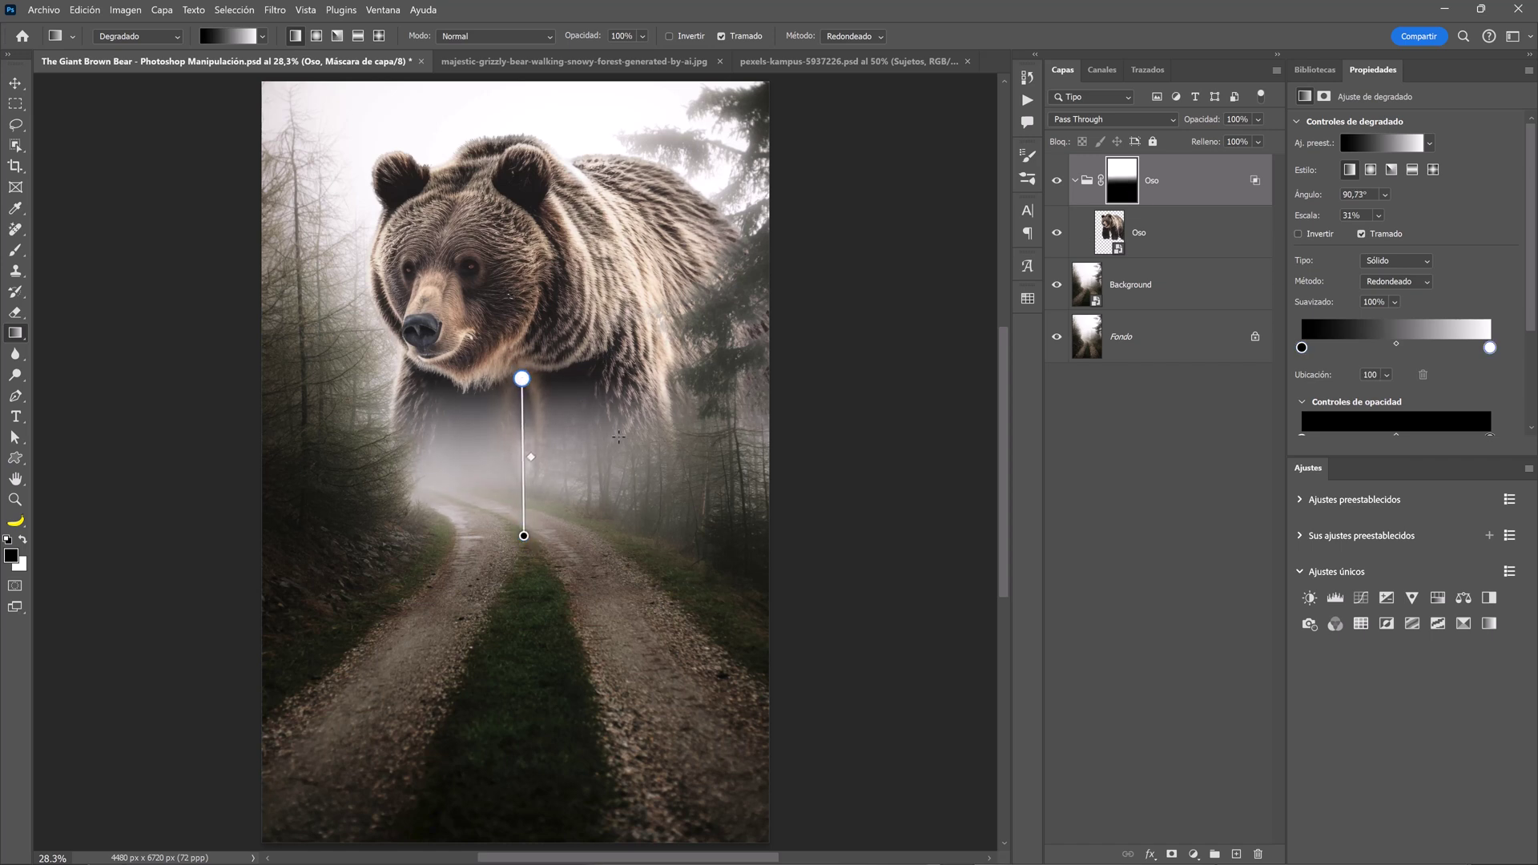
{"action": "left_click", "coordinate": [17, 85]}
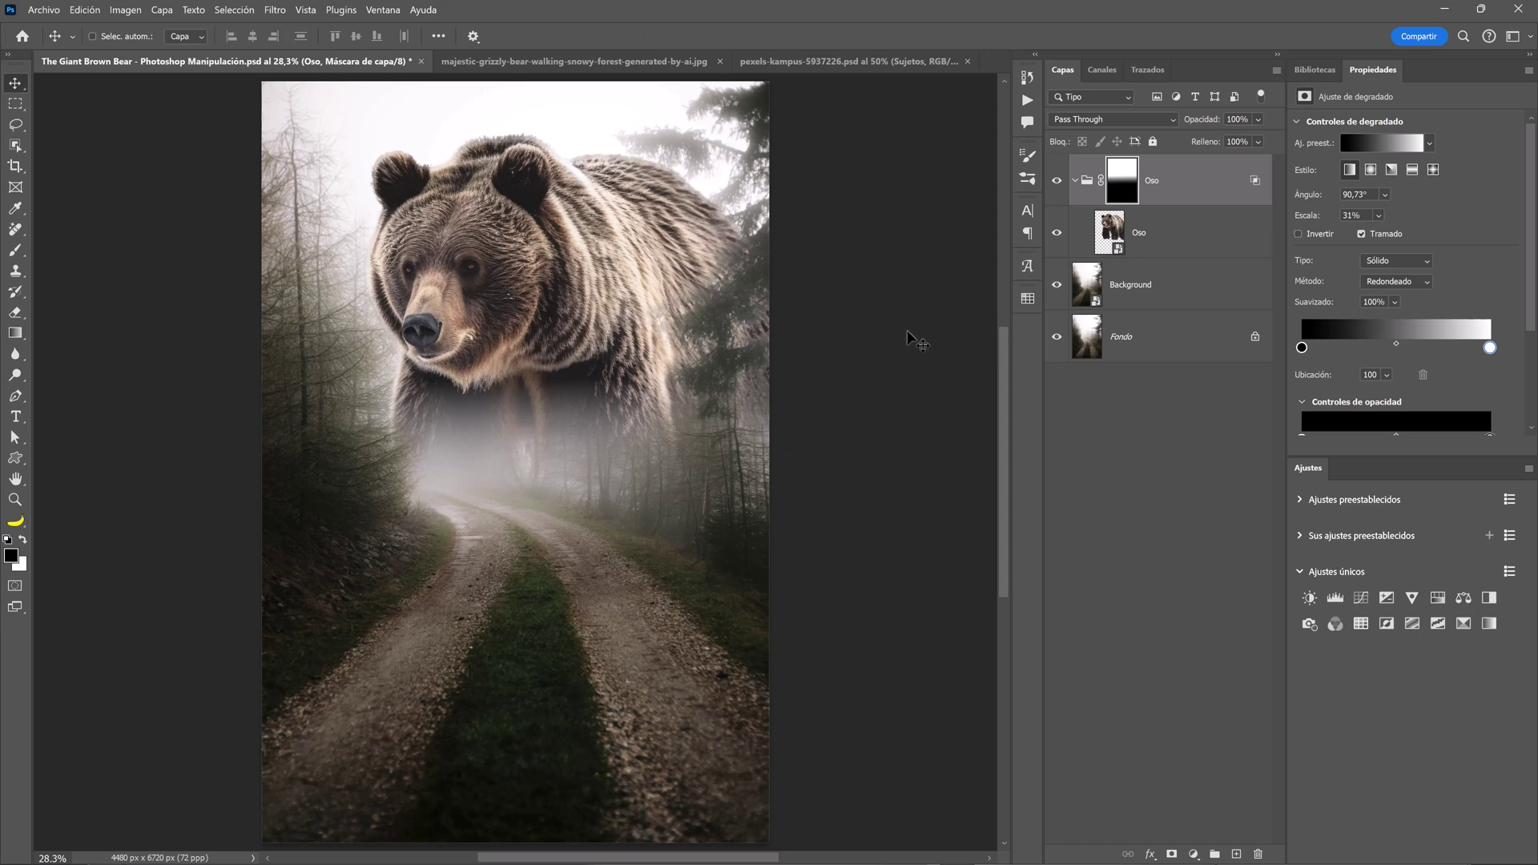
{"action": "left_click", "coordinate": [1075, 181]}
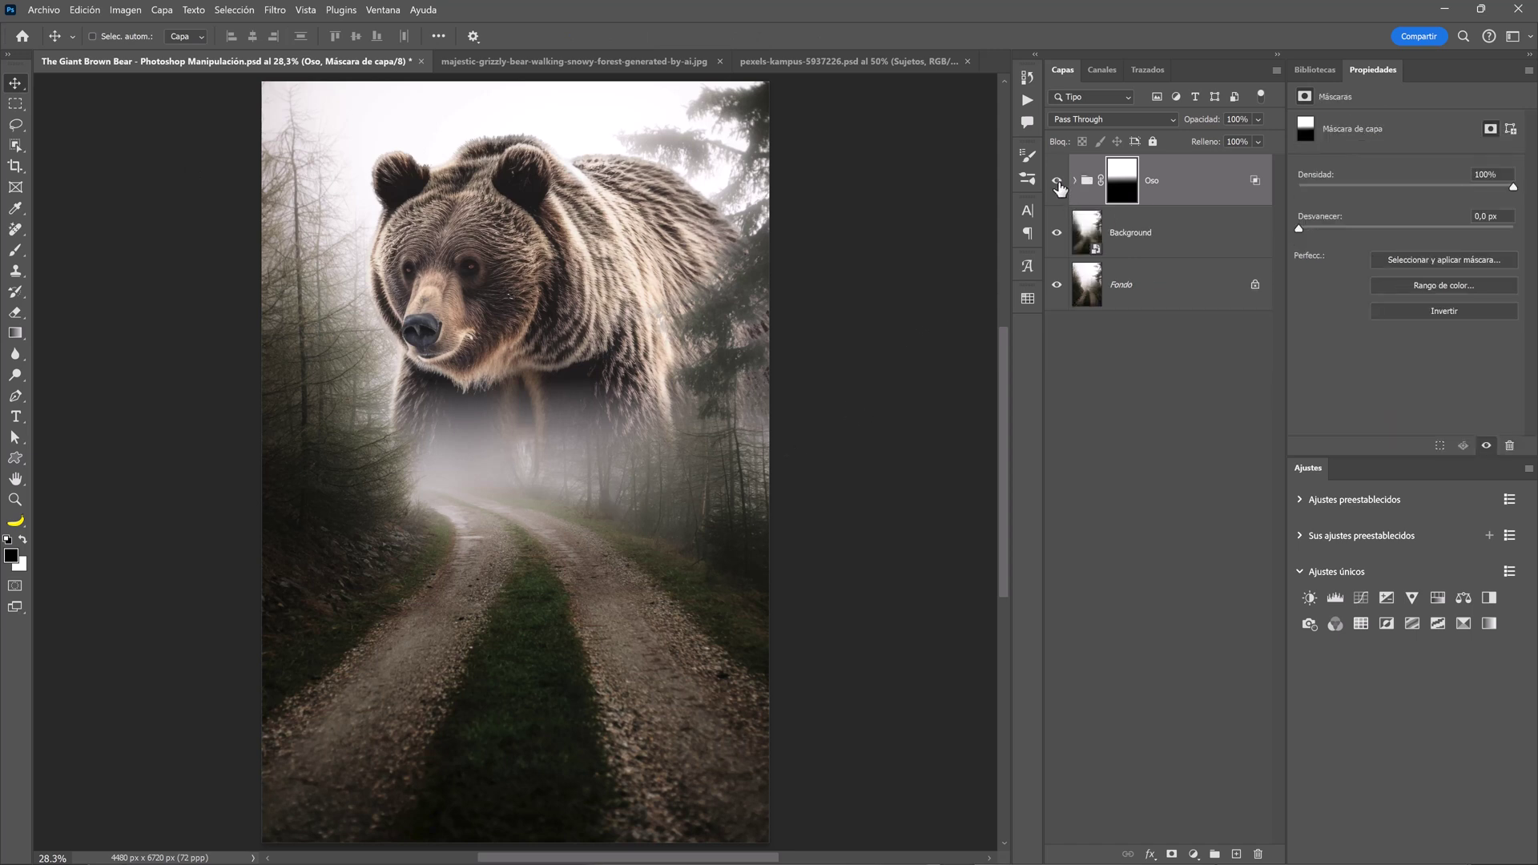
{"action": "left_click", "coordinate": [1058, 181]}
Duplicate the Background layer and move Background copia above the Oso group
{"action": "left_click", "coordinate": [1189, 250]}
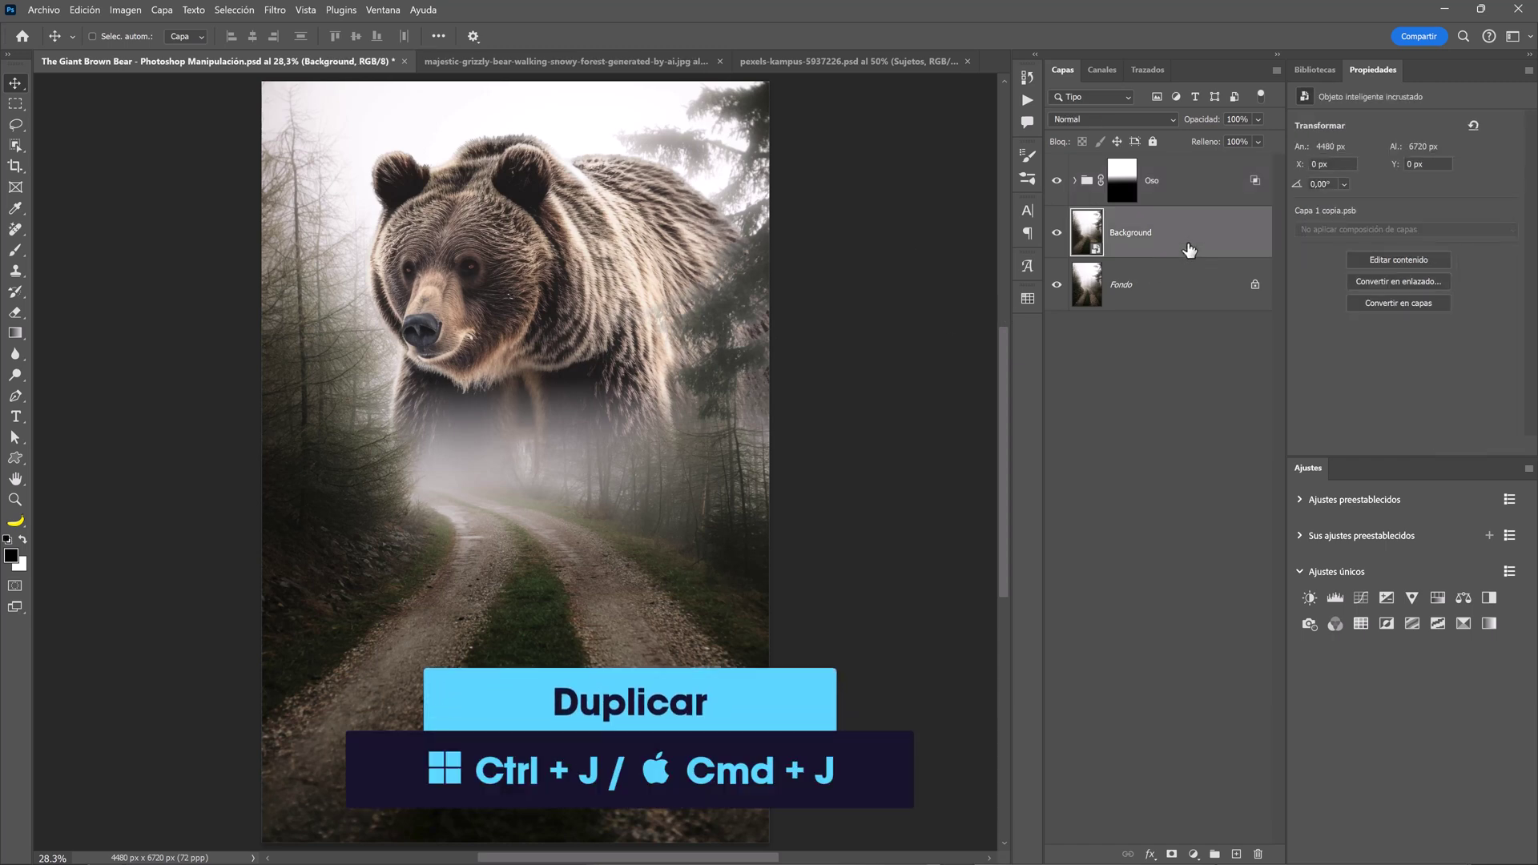
{"action": "key", "text": "ctrl+j"}
{"action": "left_click_drag", "start_coordinate": [1189, 250], "coordinate": [1168, 164]}
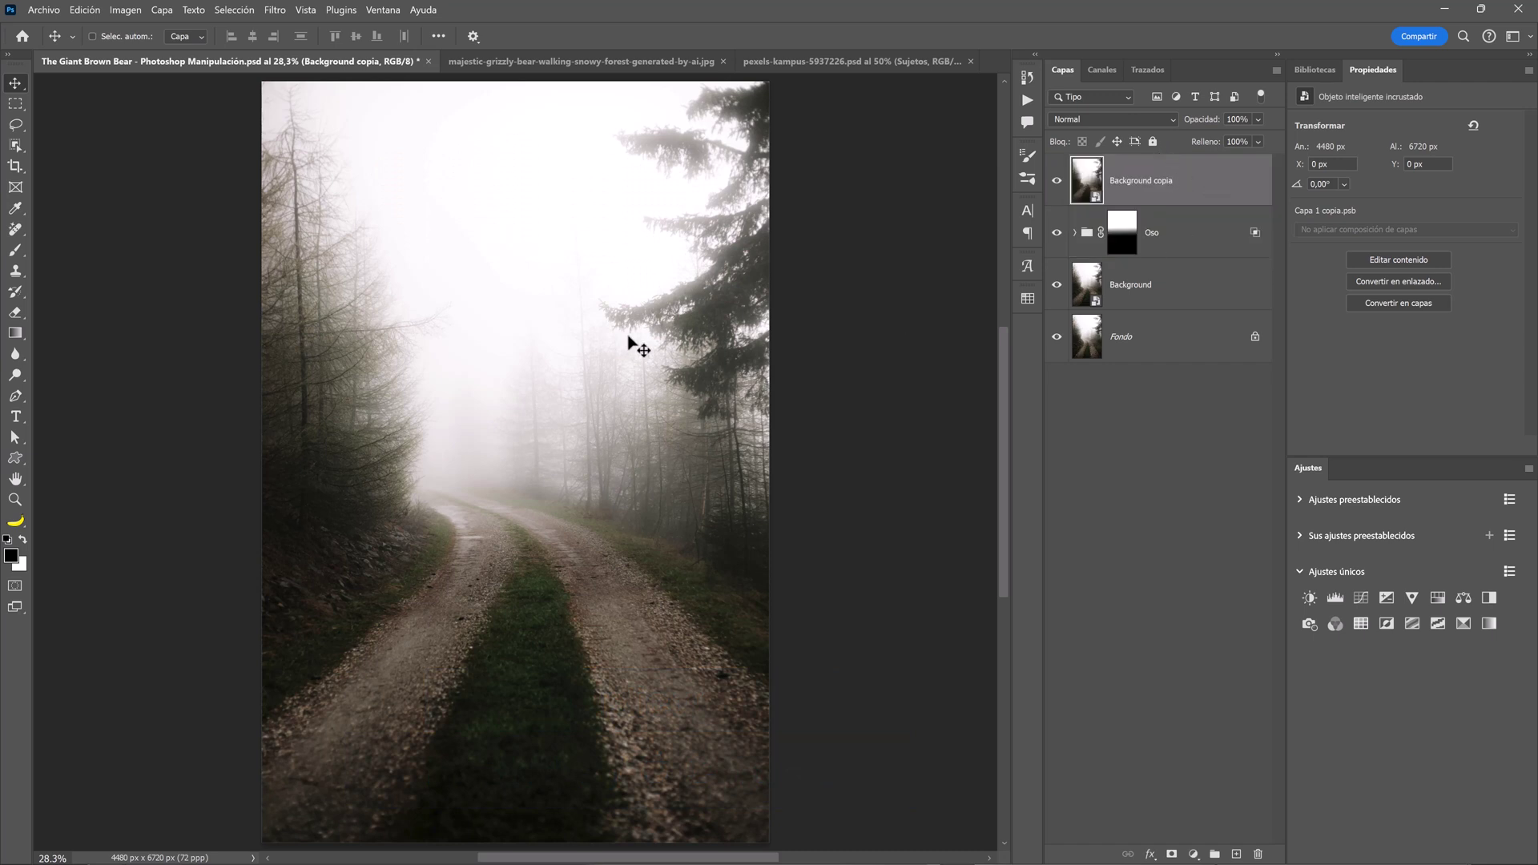
Set Background copia's blend mode to Multiplicar and compare the result
{"action": "left_click", "coordinate": [1121, 120]}
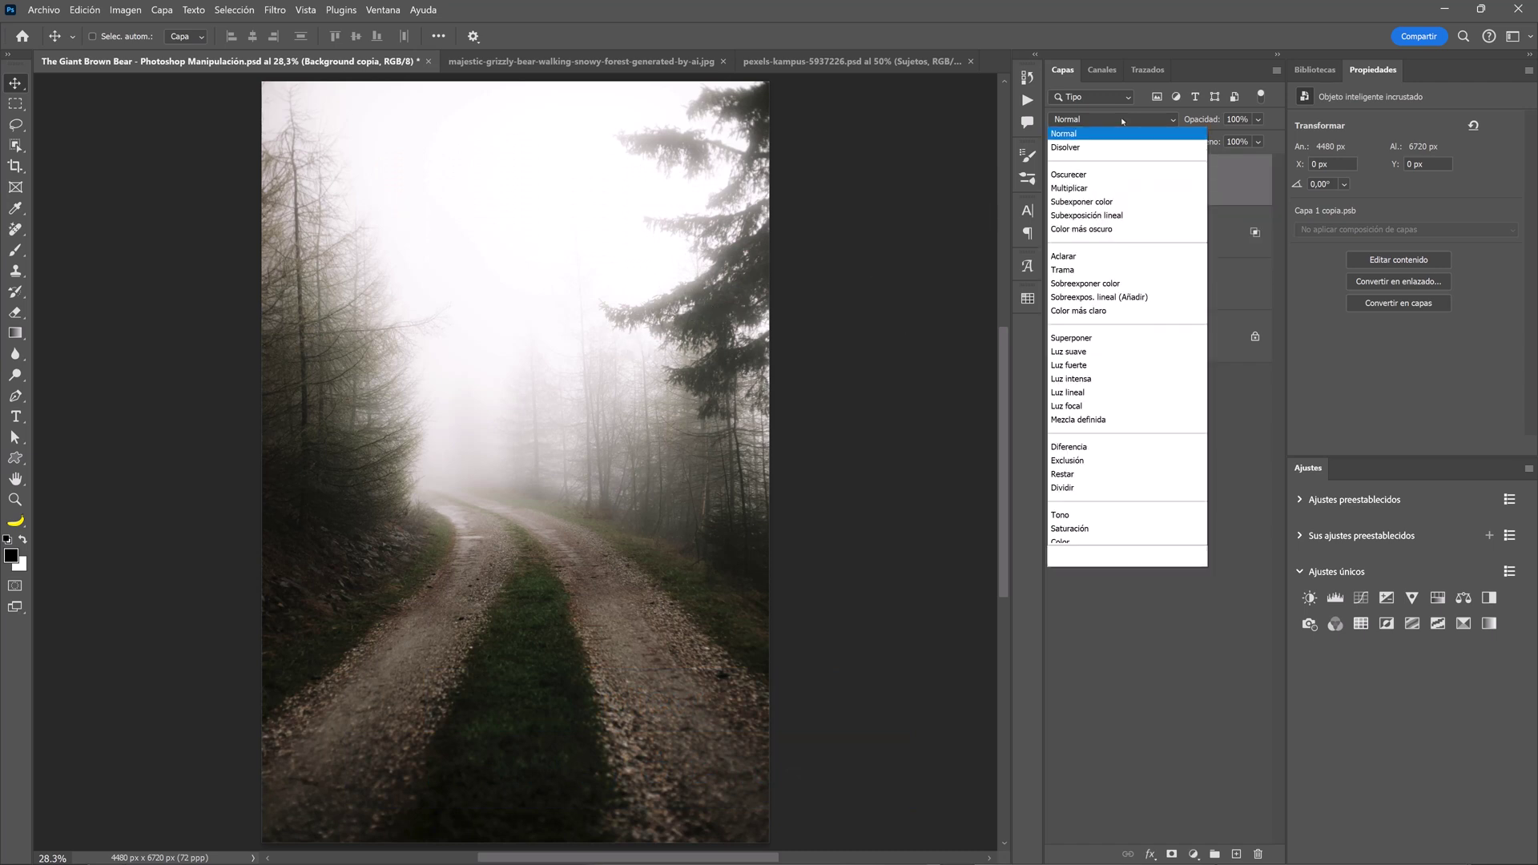
{"action": "left_click", "coordinate": [1121, 188]}
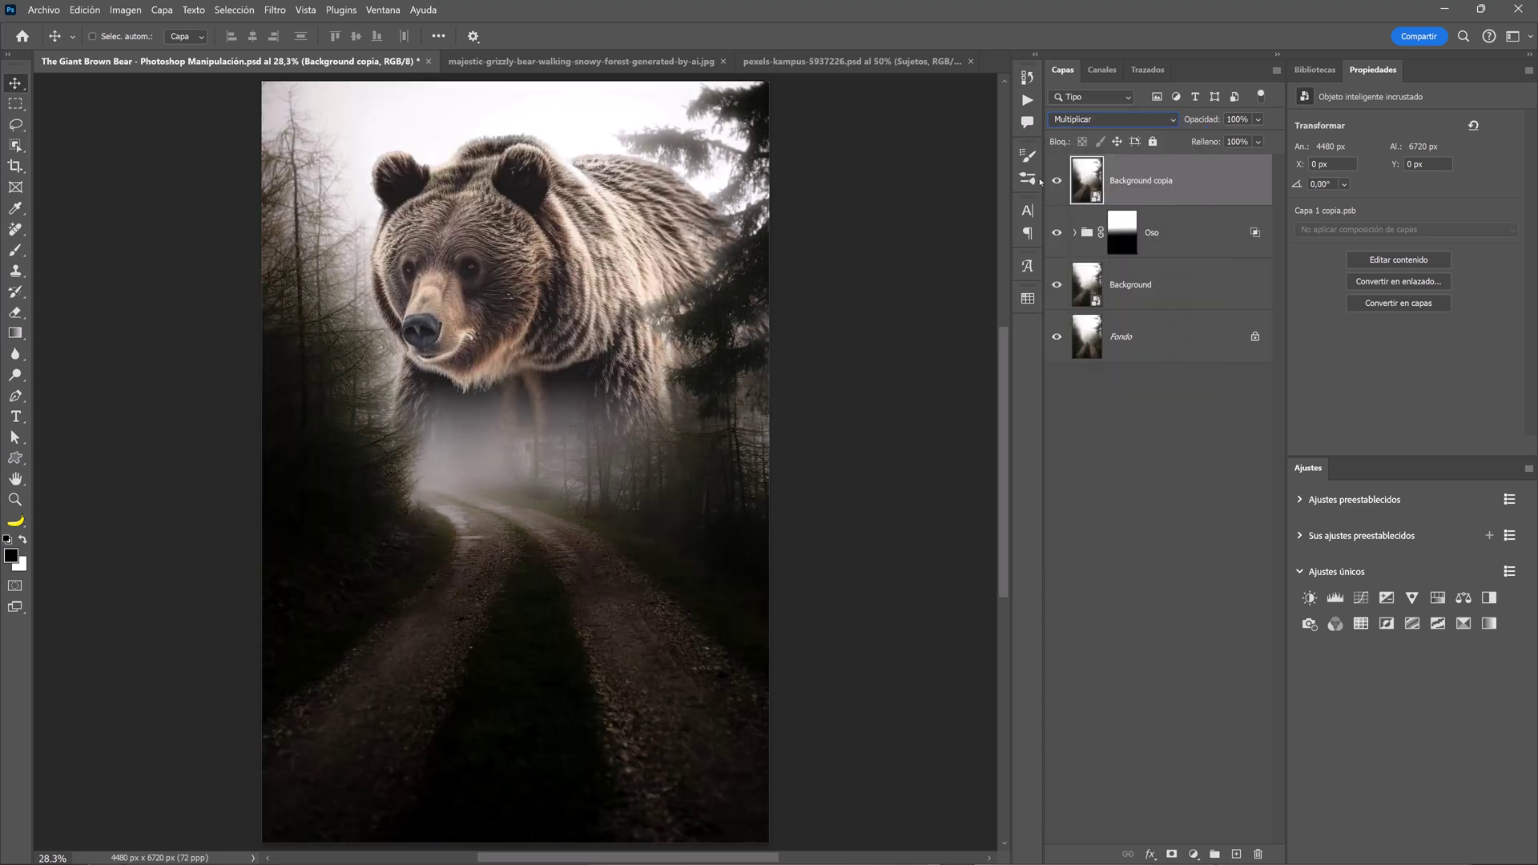
{"action": "left_click", "coordinate": [1056, 181]}
{"action": "left_click", "coordinate": [1056, 182]}
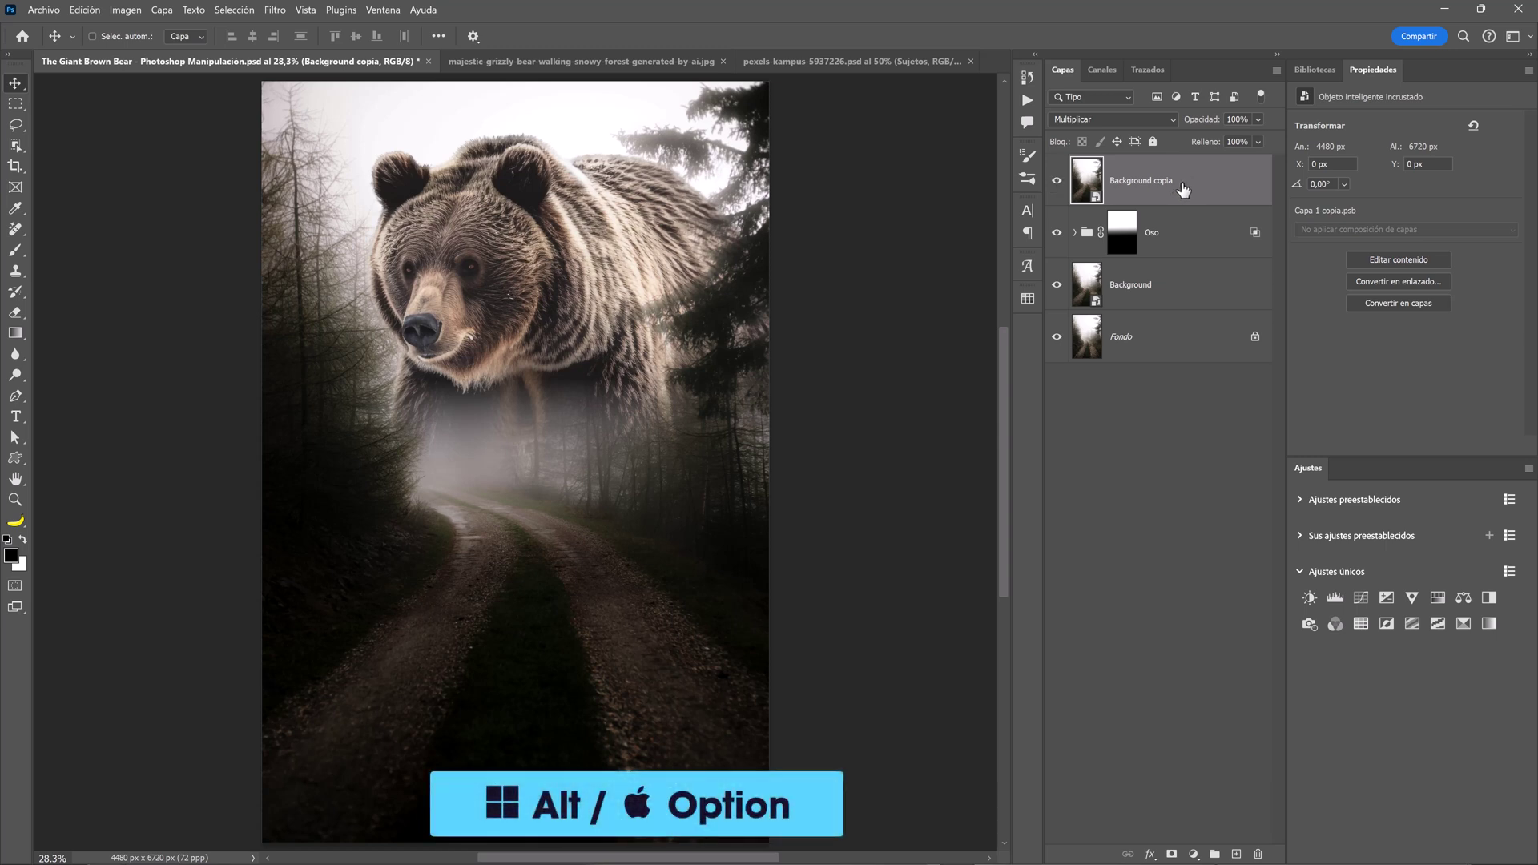
Copy the Oso gradient mask onto Background copia and add a Levels adjustment above it
{"action": "left_click_drag", "start_coordinate": [1122, 232], "coordinate": [1124, 193]}
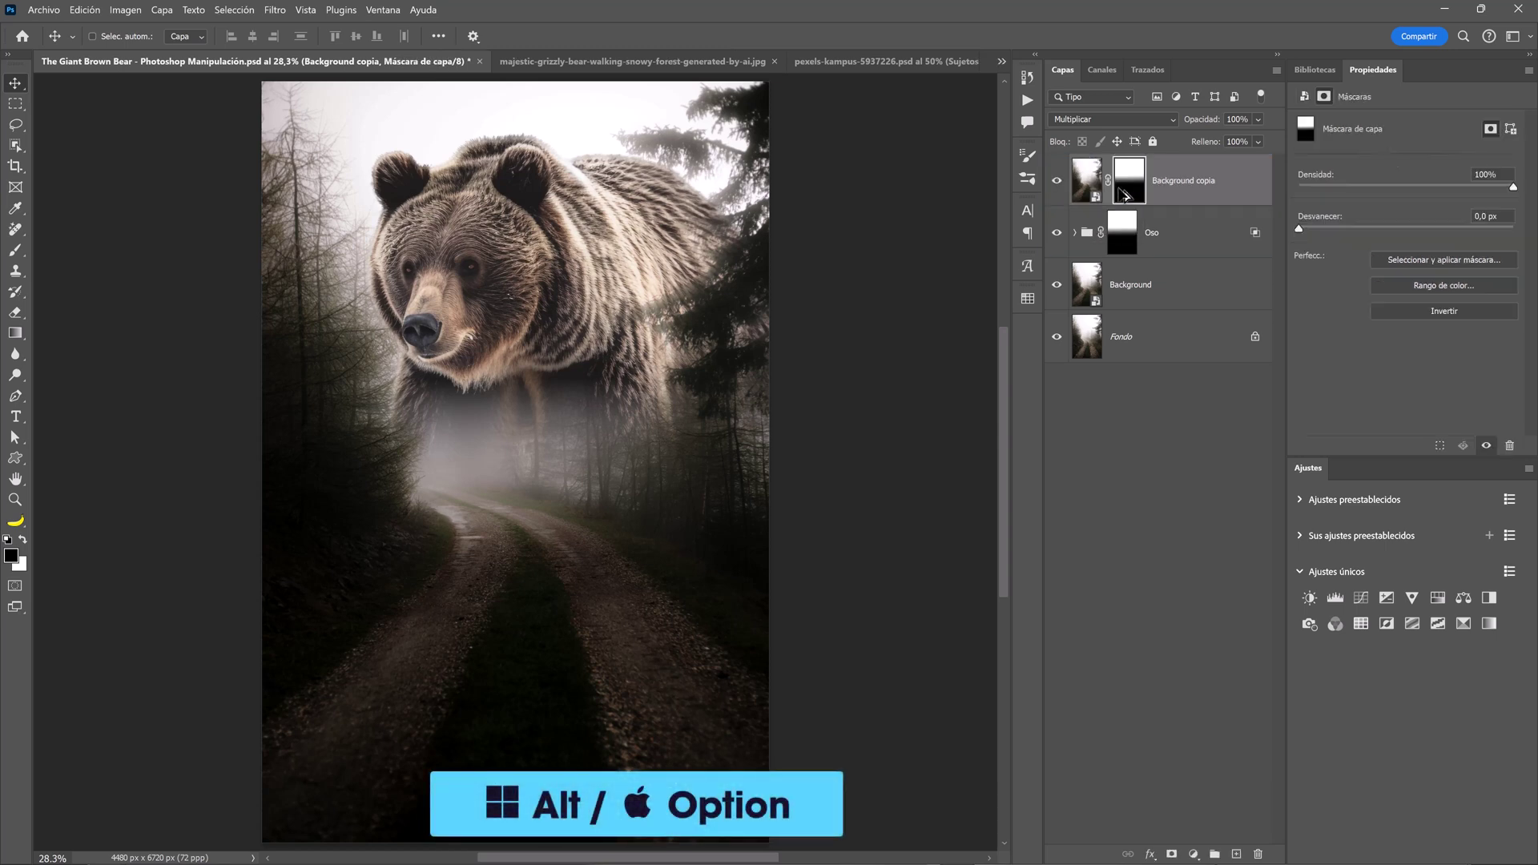
{"action": "left_click", "coordinate": [1056, 182]}
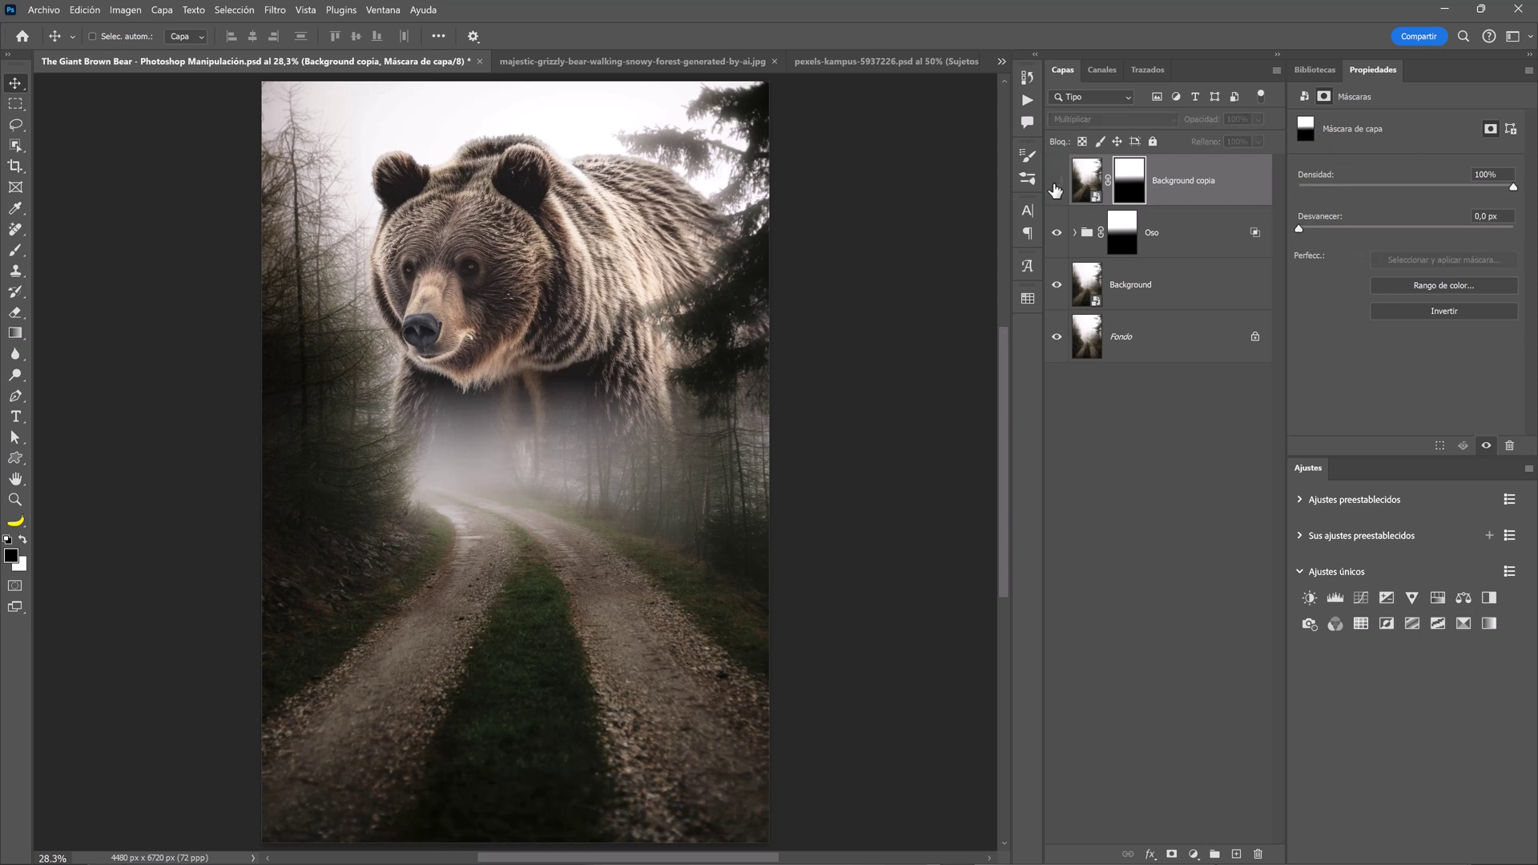
{"action": "left_click", "coordinate": [1056, 183]}
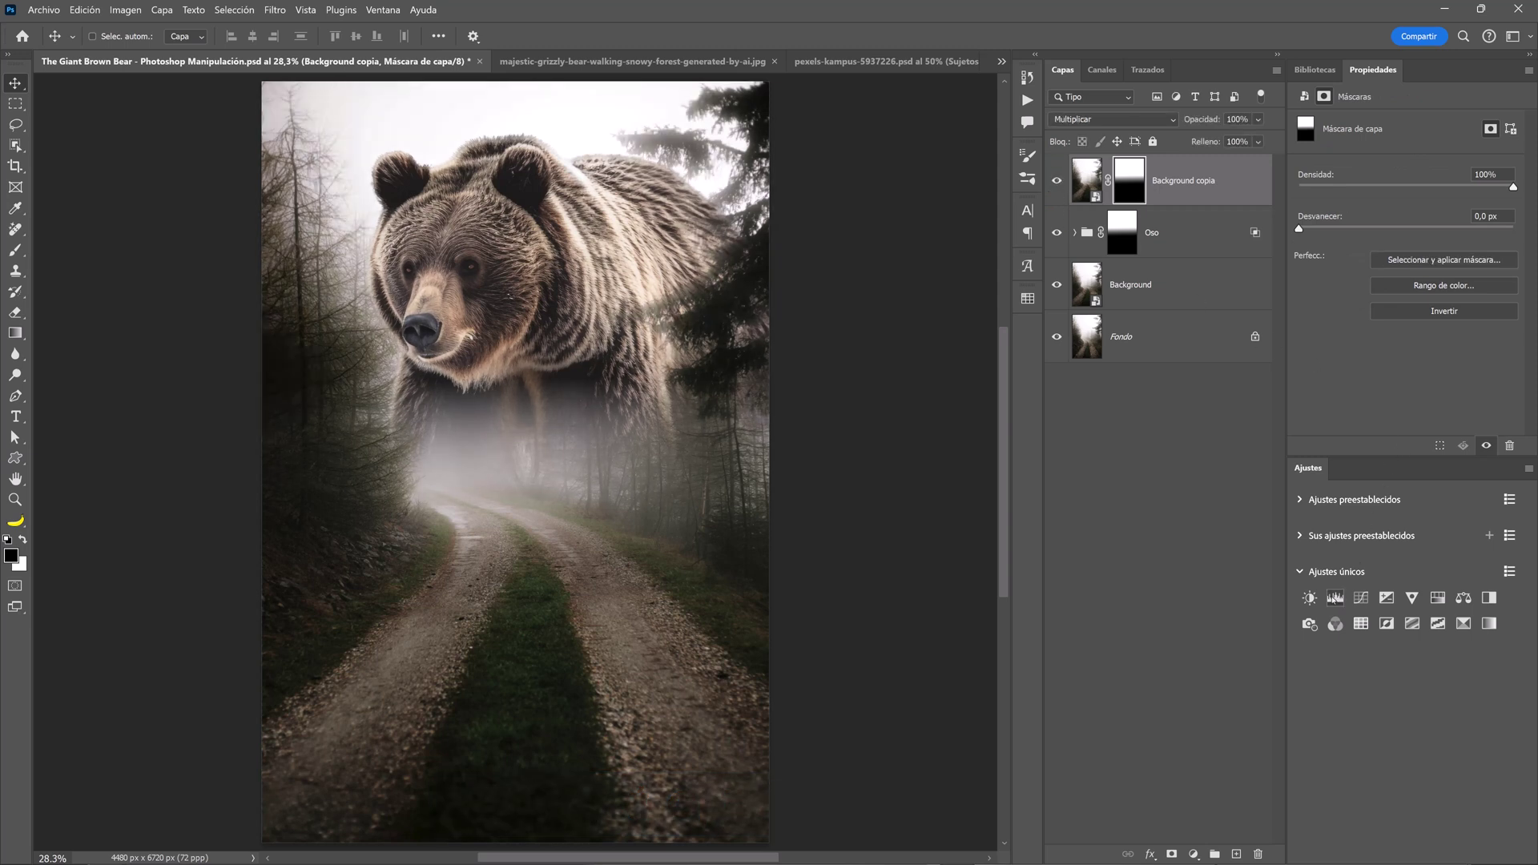
{"action": "left_click", "coordinate": [1335, 598]}
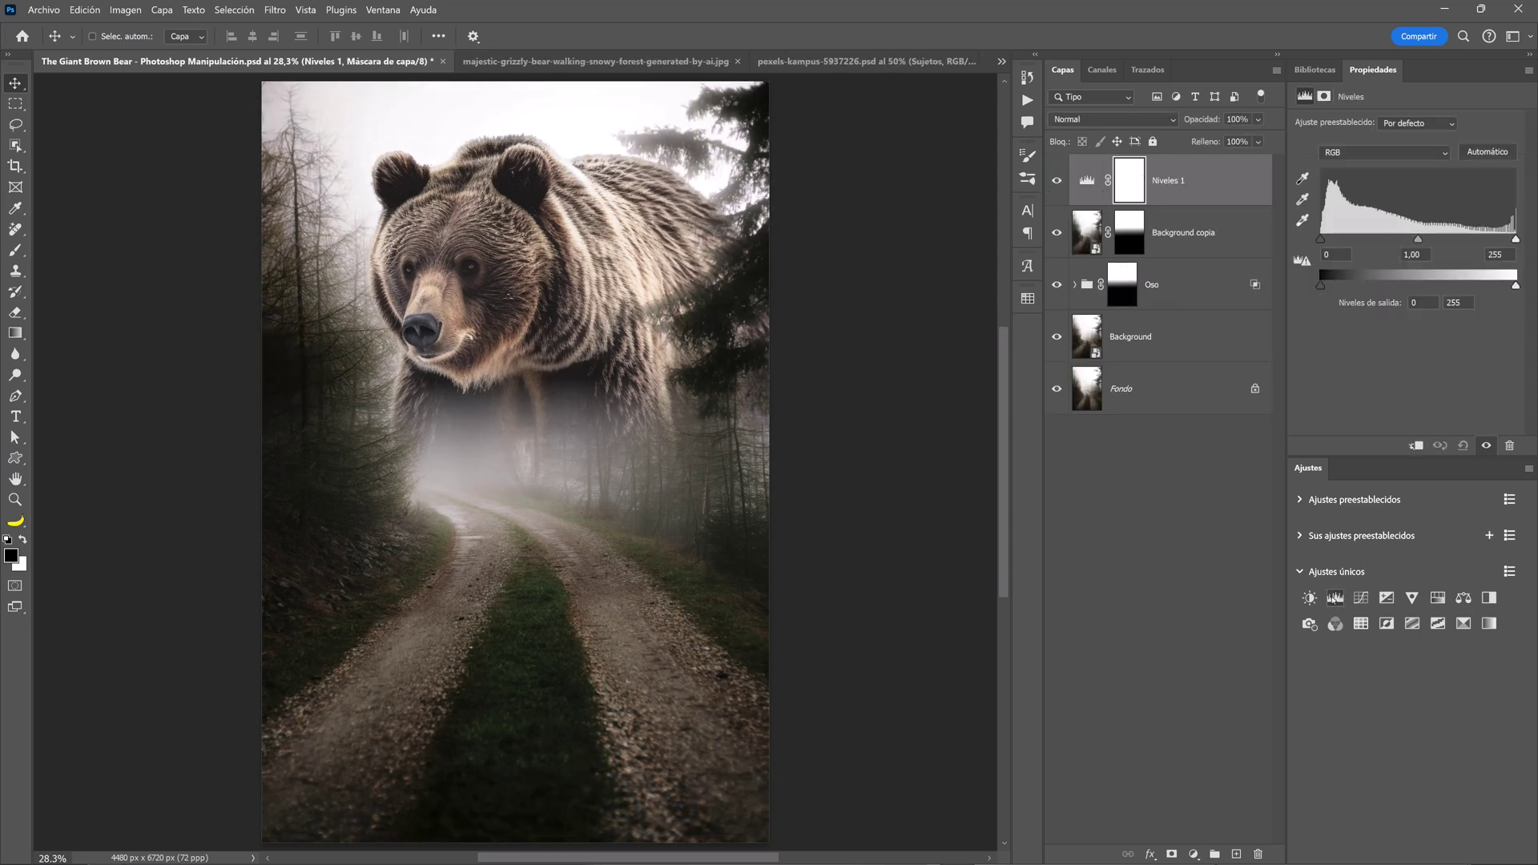
Clip Niveles 1 to Background copia and darken its midtone gamma to 0,27
{"action": "left_click", "coordinate": [1415, 447]}
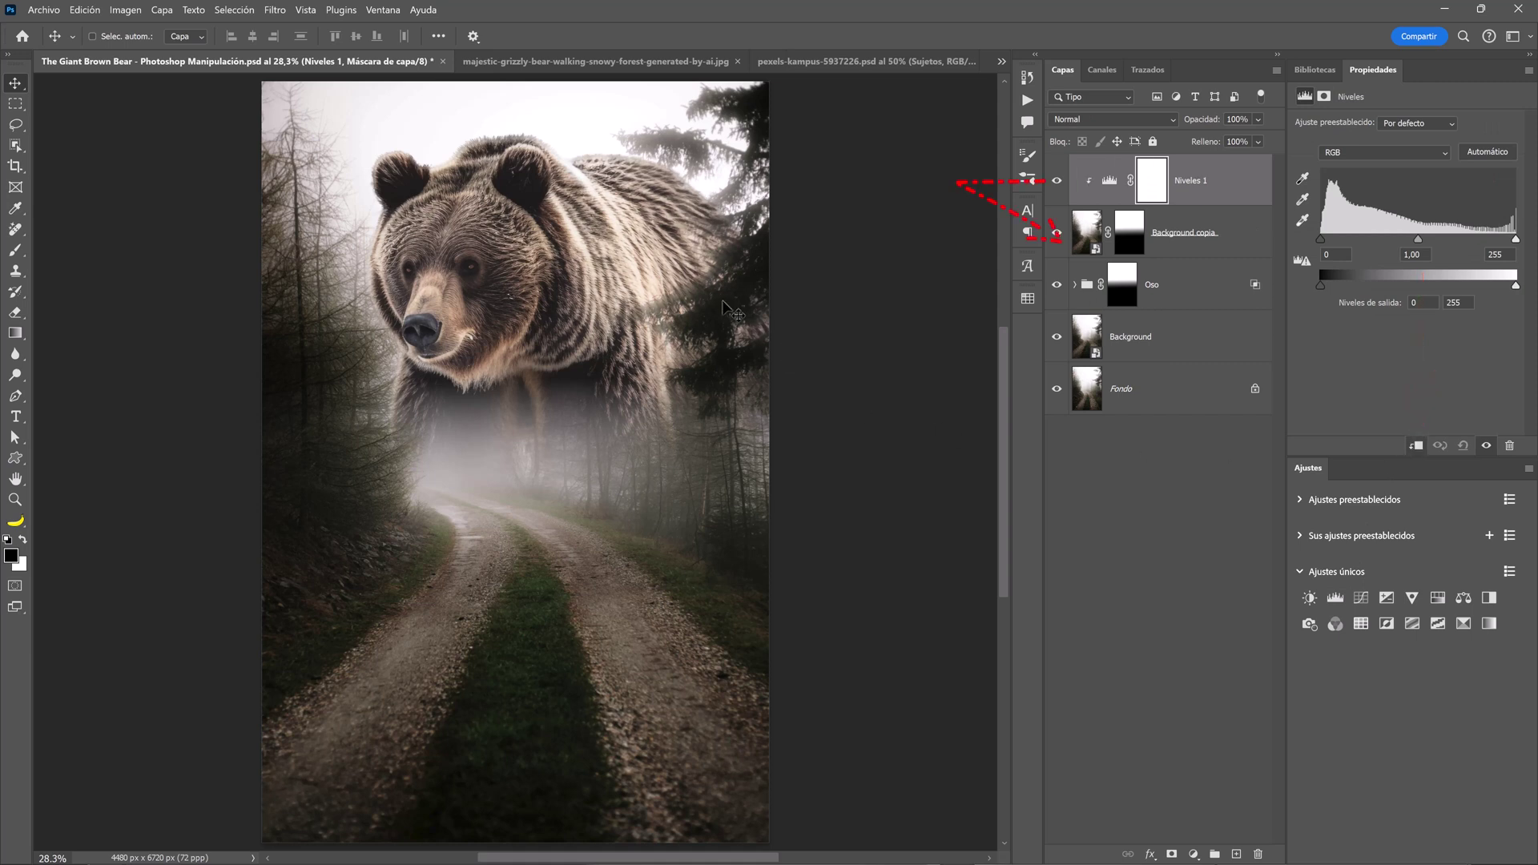
{"action": "left_click_drag", "start_coordinate": [1418, 238], "coordinate": [1479, 239]}
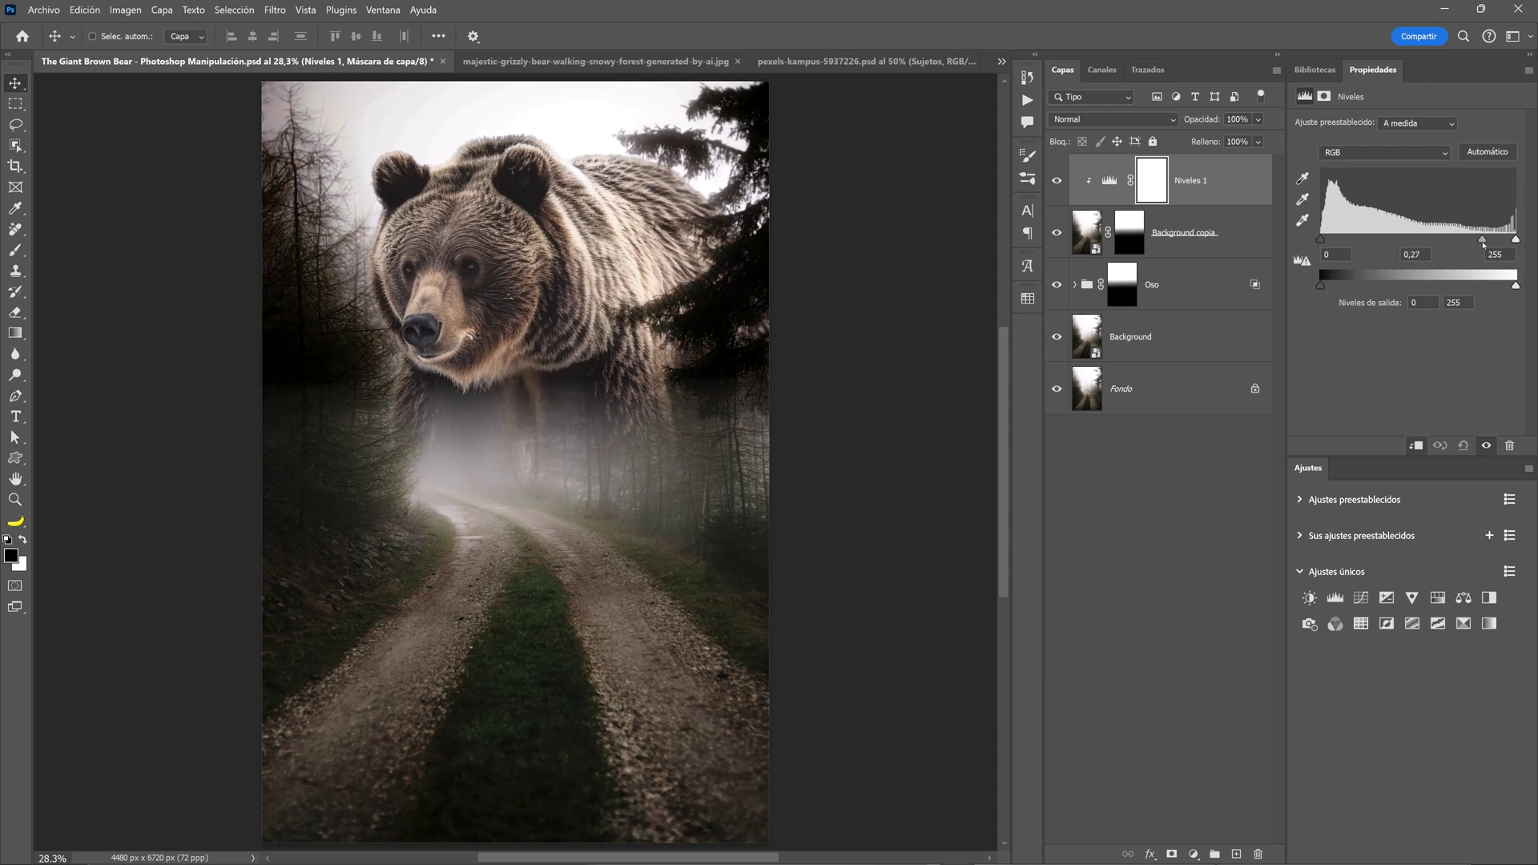
{"action": "left_click", "coordinate": [1055, 181]}
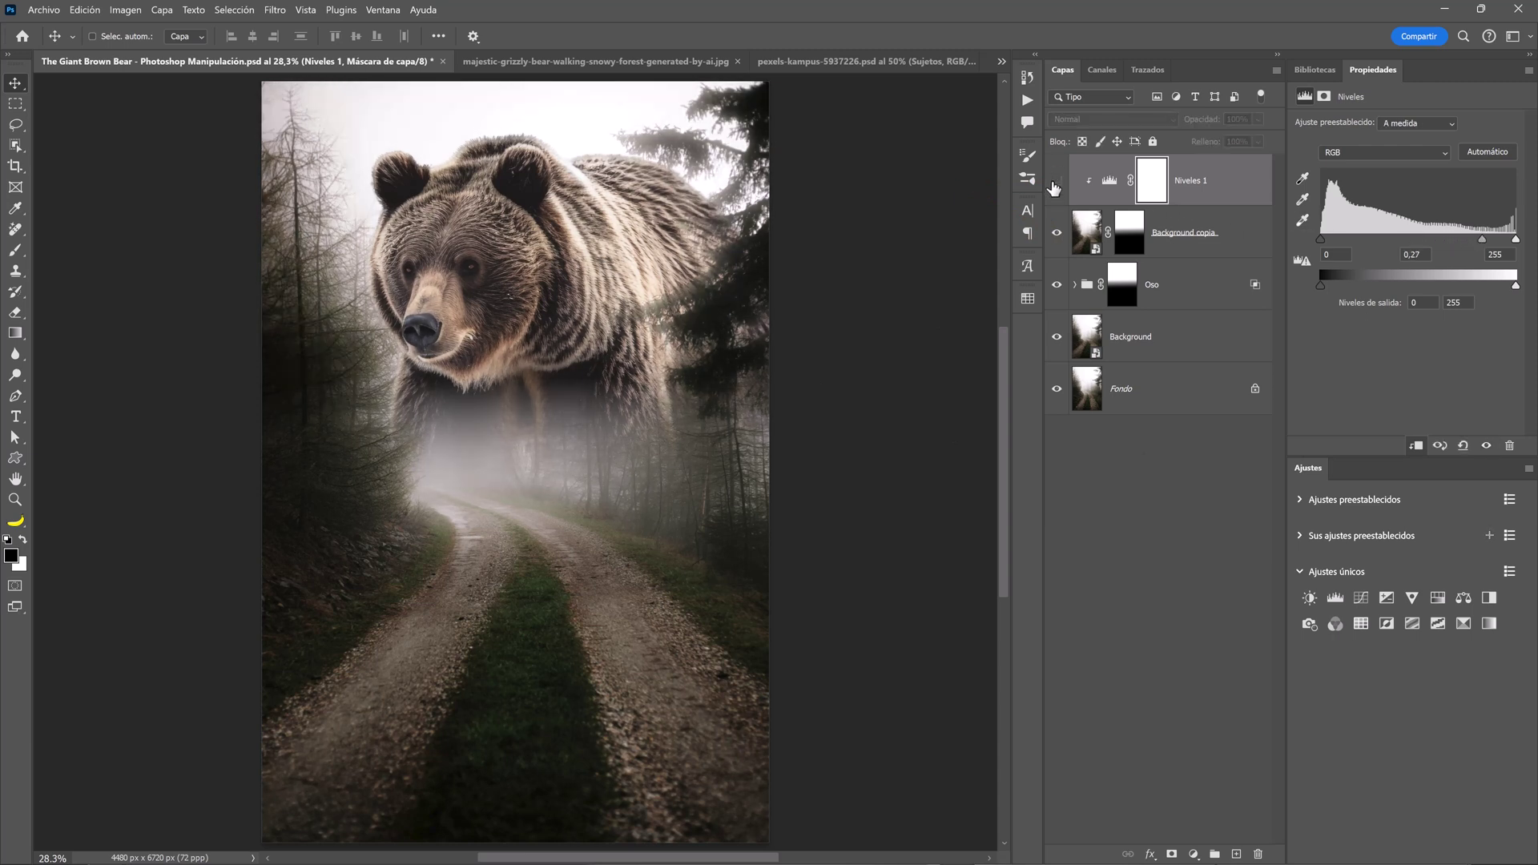
{"action": "left_click", "coordinate": [1130, 239]}
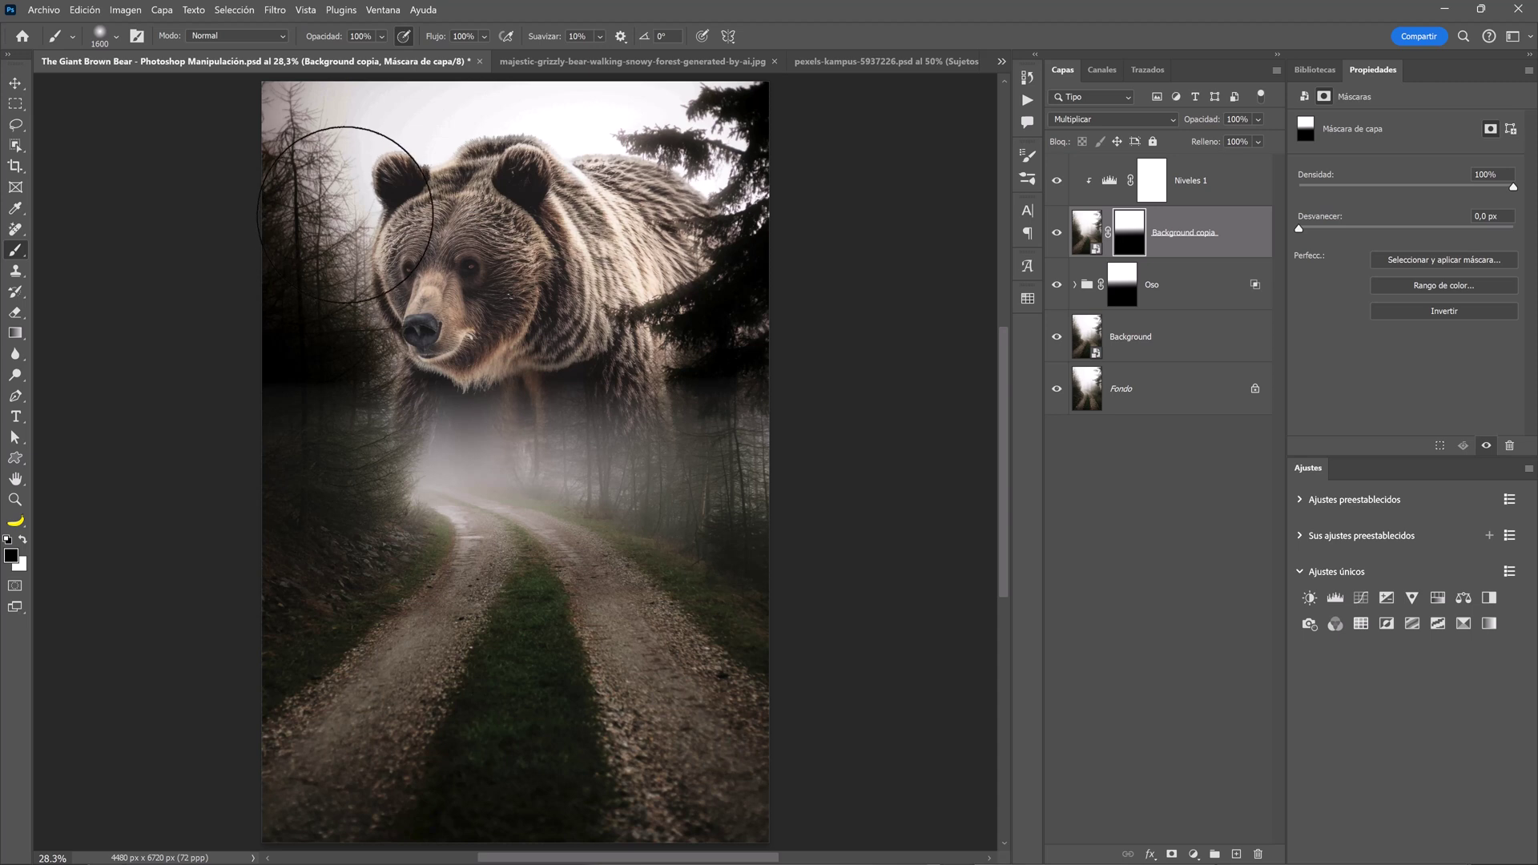
Paint white on Background copia's mask to turn the upper-left trees lighter and foggy
{"action": "left_click_drag", "start_coordinate": [353, 162], "coordinate": [297, 337]}
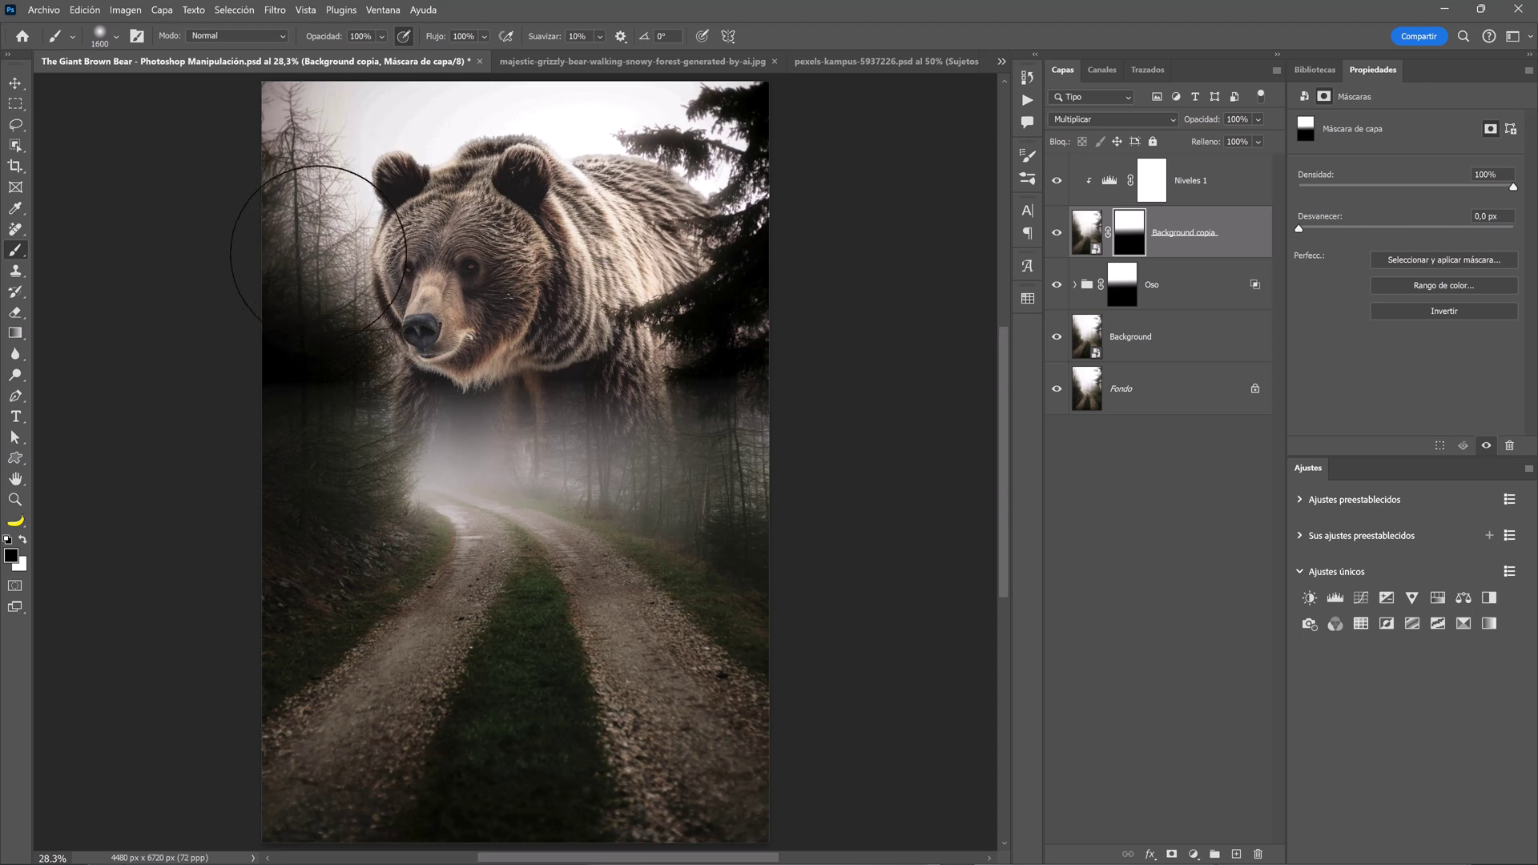
{"action": "mouse_move", "coordinate": [304, 240]}
{"action": "left_mouse_down"}
{"action": "mouse_move", "coordinate": [326, 189]}
{"action": "mouse_move", "coordinate": [275, 189]}
{"action": "left_mouse_up"}
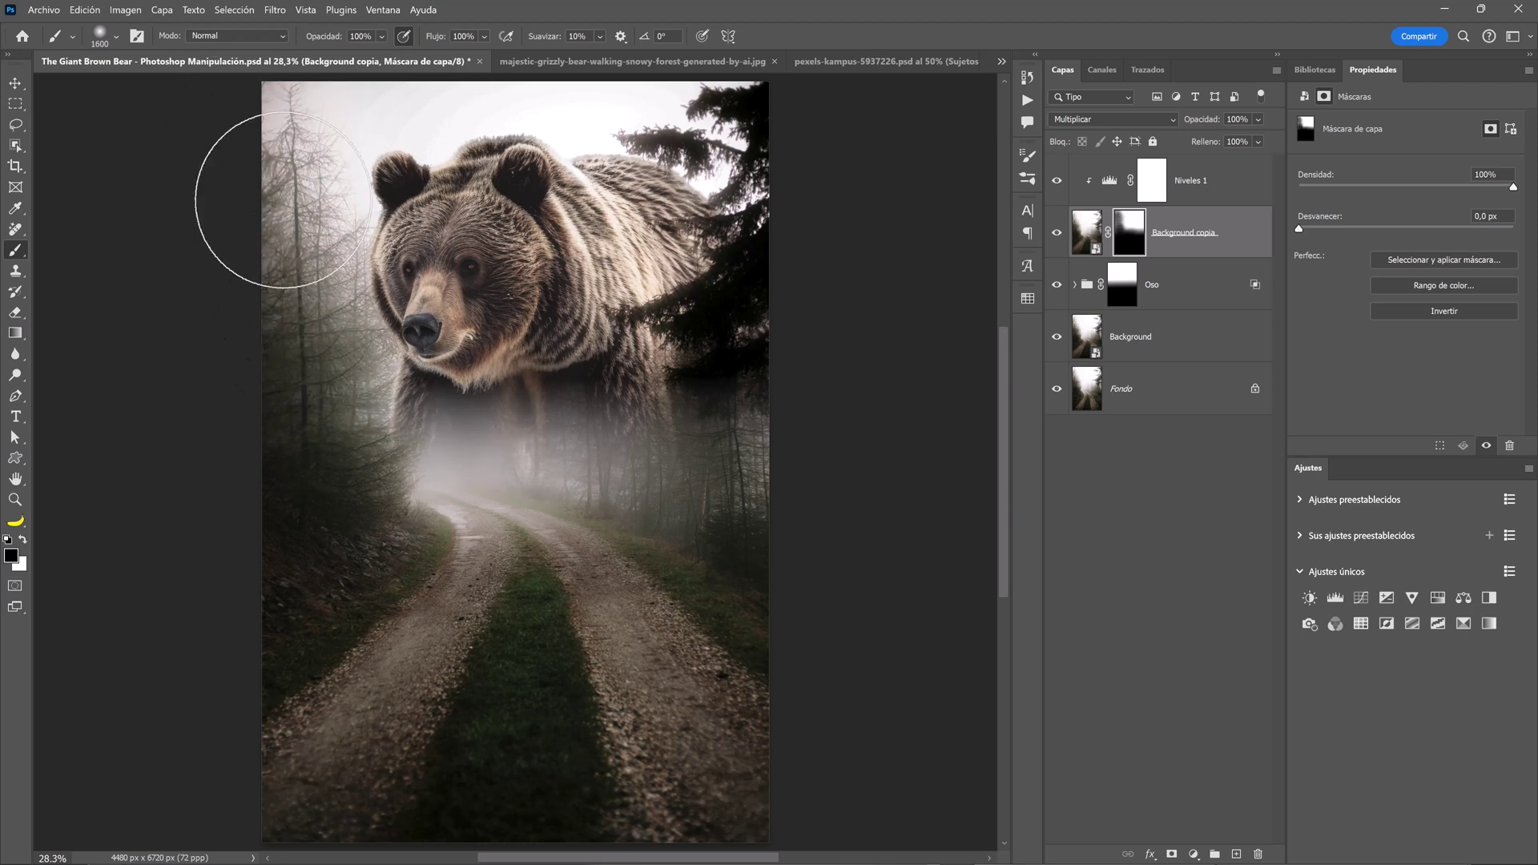
{"action": "left_click", "coordinate": [1057, 233]}
{"action": "left_click", "coordinate": [1057, 233]}
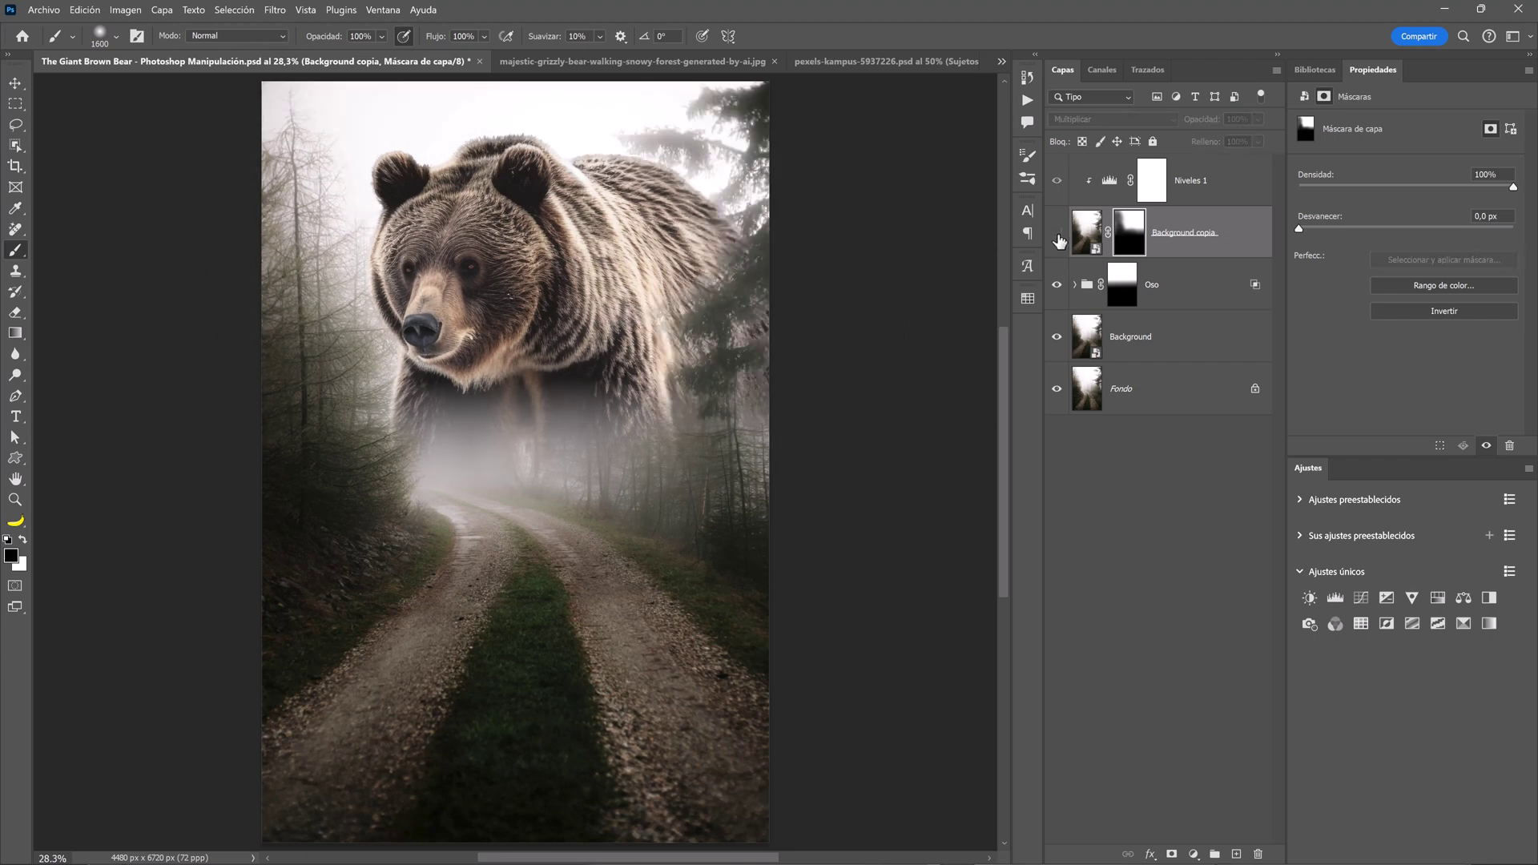
{"action": "left_click", "coordinate": [1057, 233]}
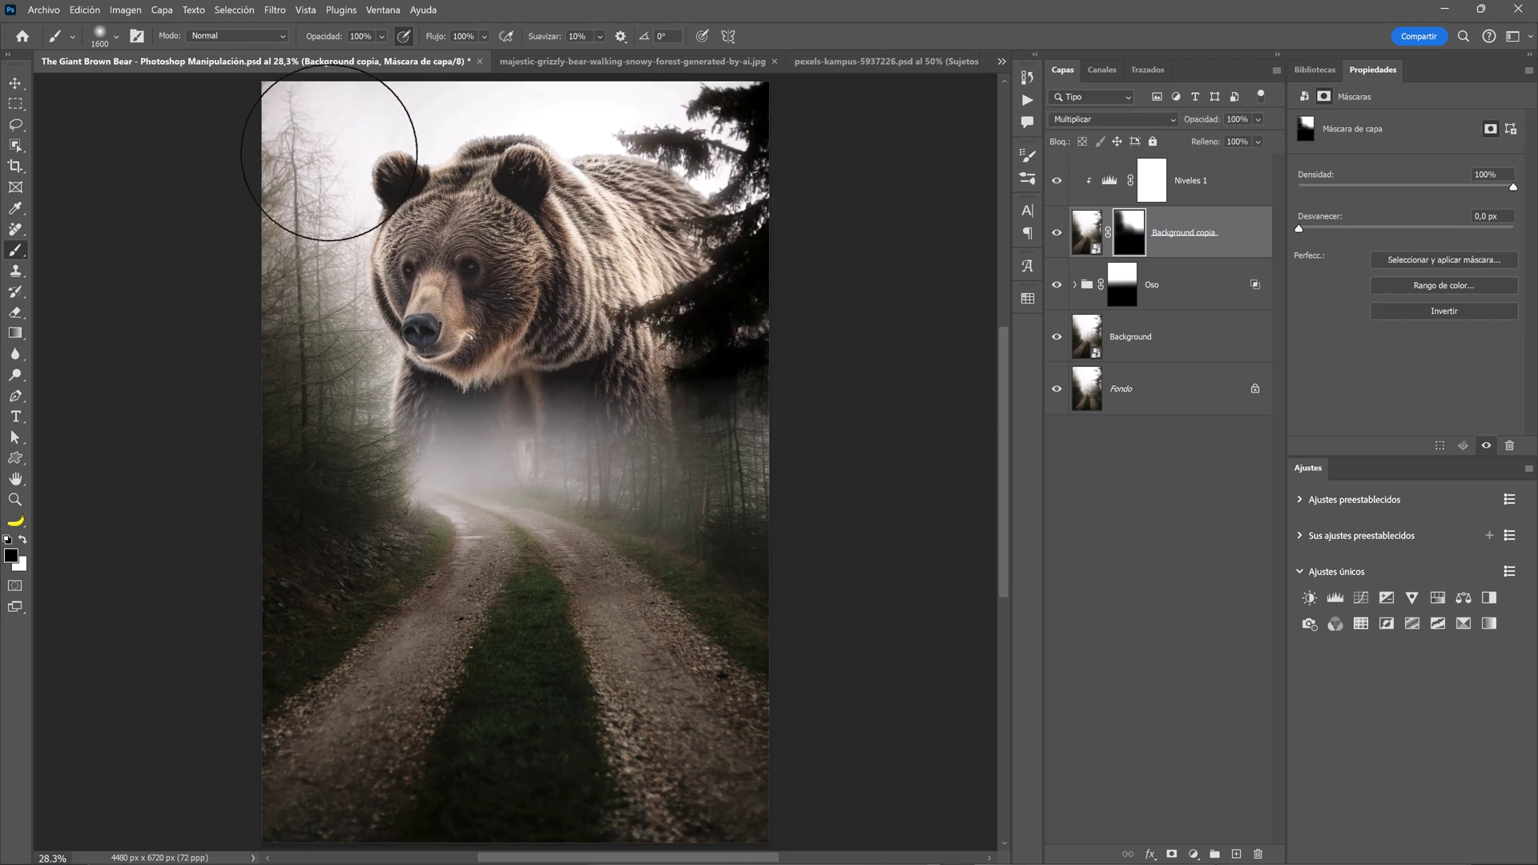
{"action": "key", "text": "v"}
{"action": "left_click", "coordinate": [1057, 233]}
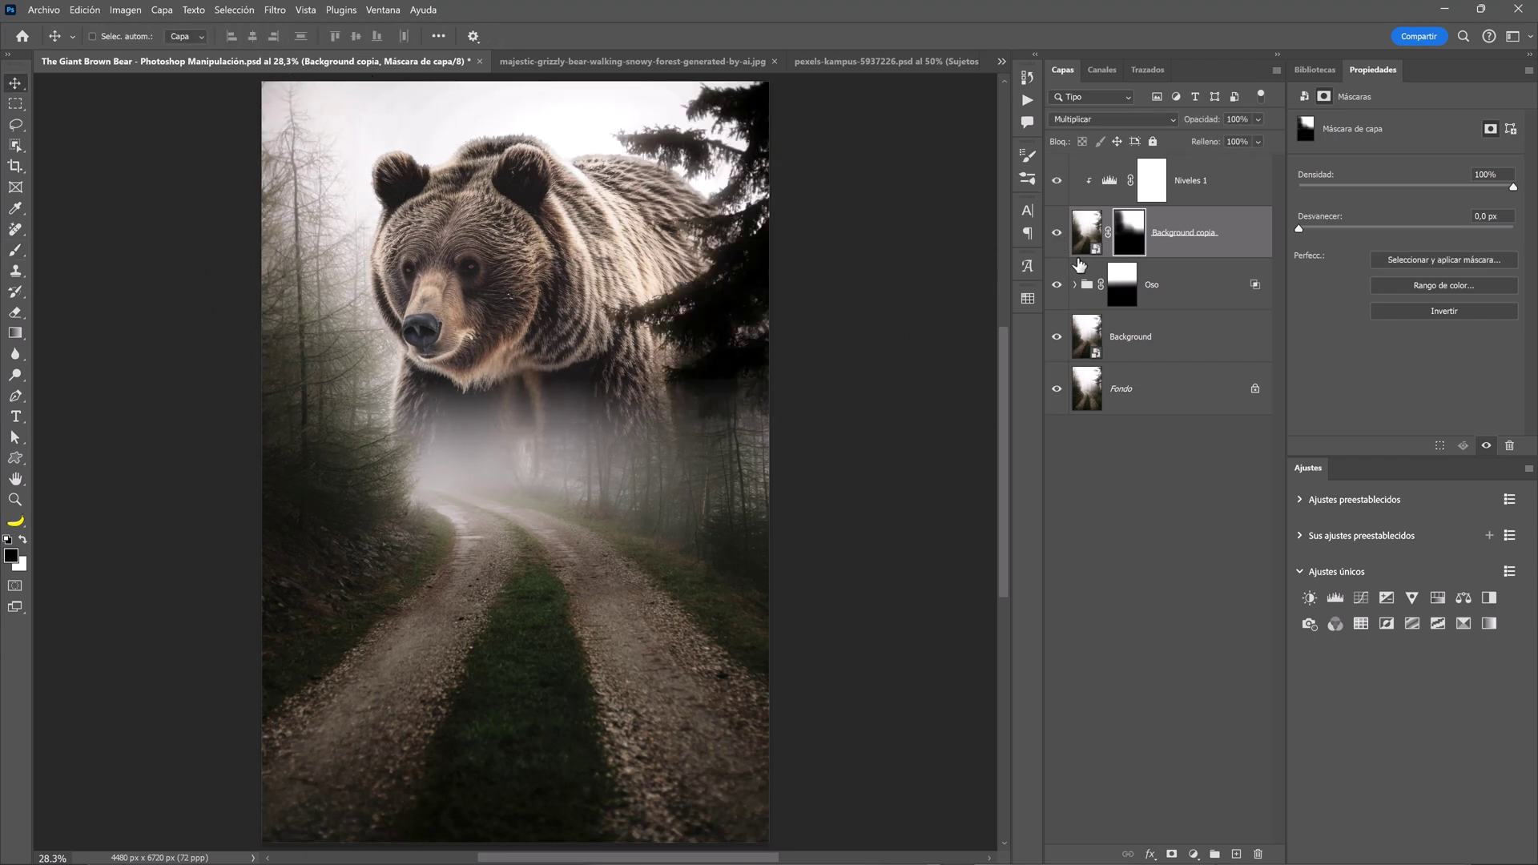
{"action": "key", "text": "b"}
{"action": "key", "text": "v"}
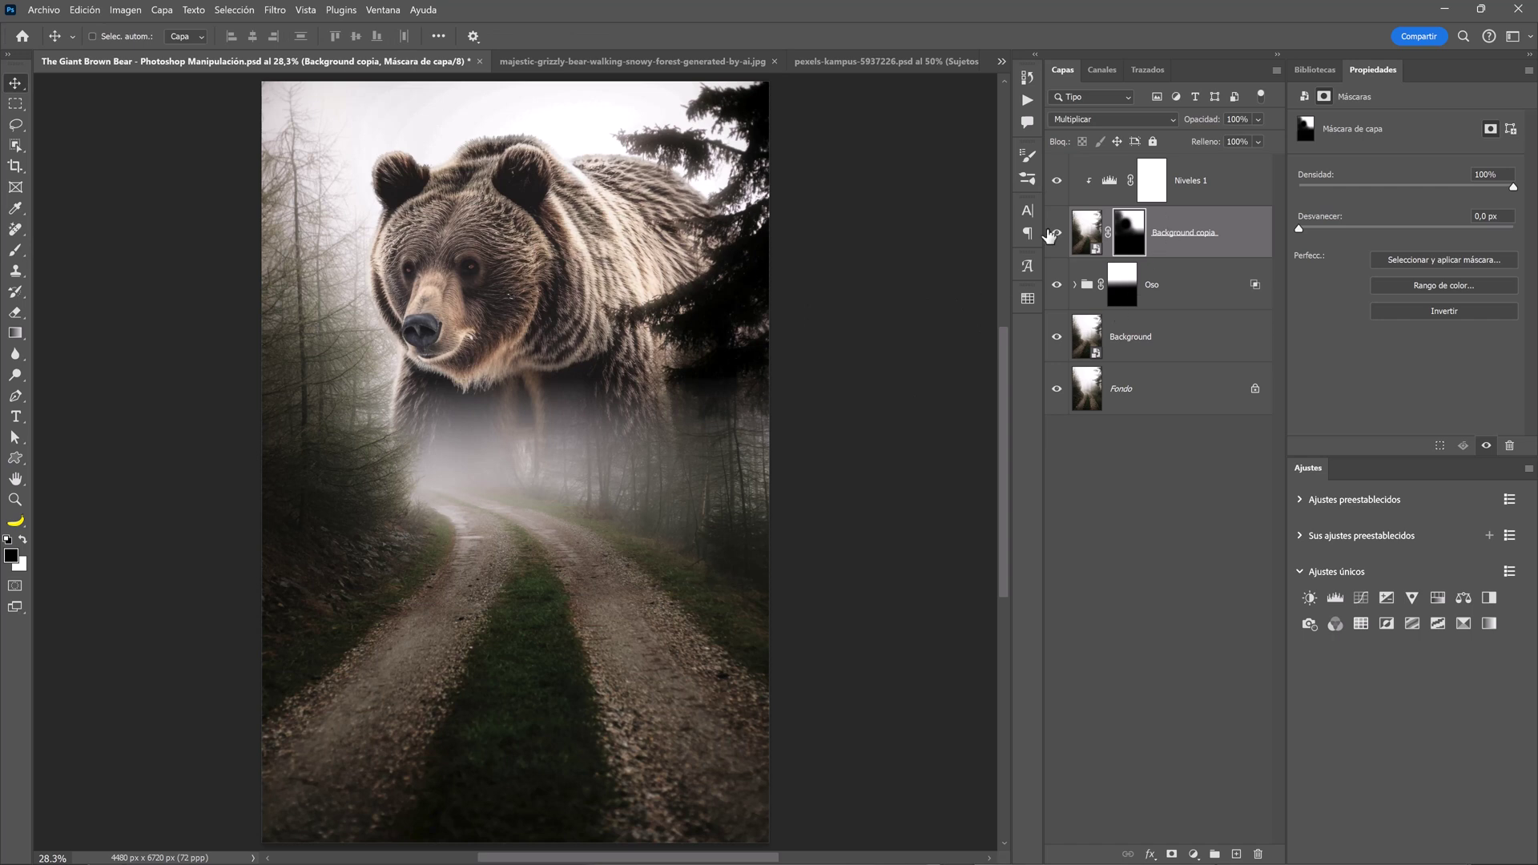
{"action": "left_click", "coordinate": [1057, 233]}
Duplicate Background and place the copy inside the Oso group above the bear
{"action": "left_click", "coordinate": [1074, 284]}
{"action": "left_click", "coordinate": [1185, 360]}
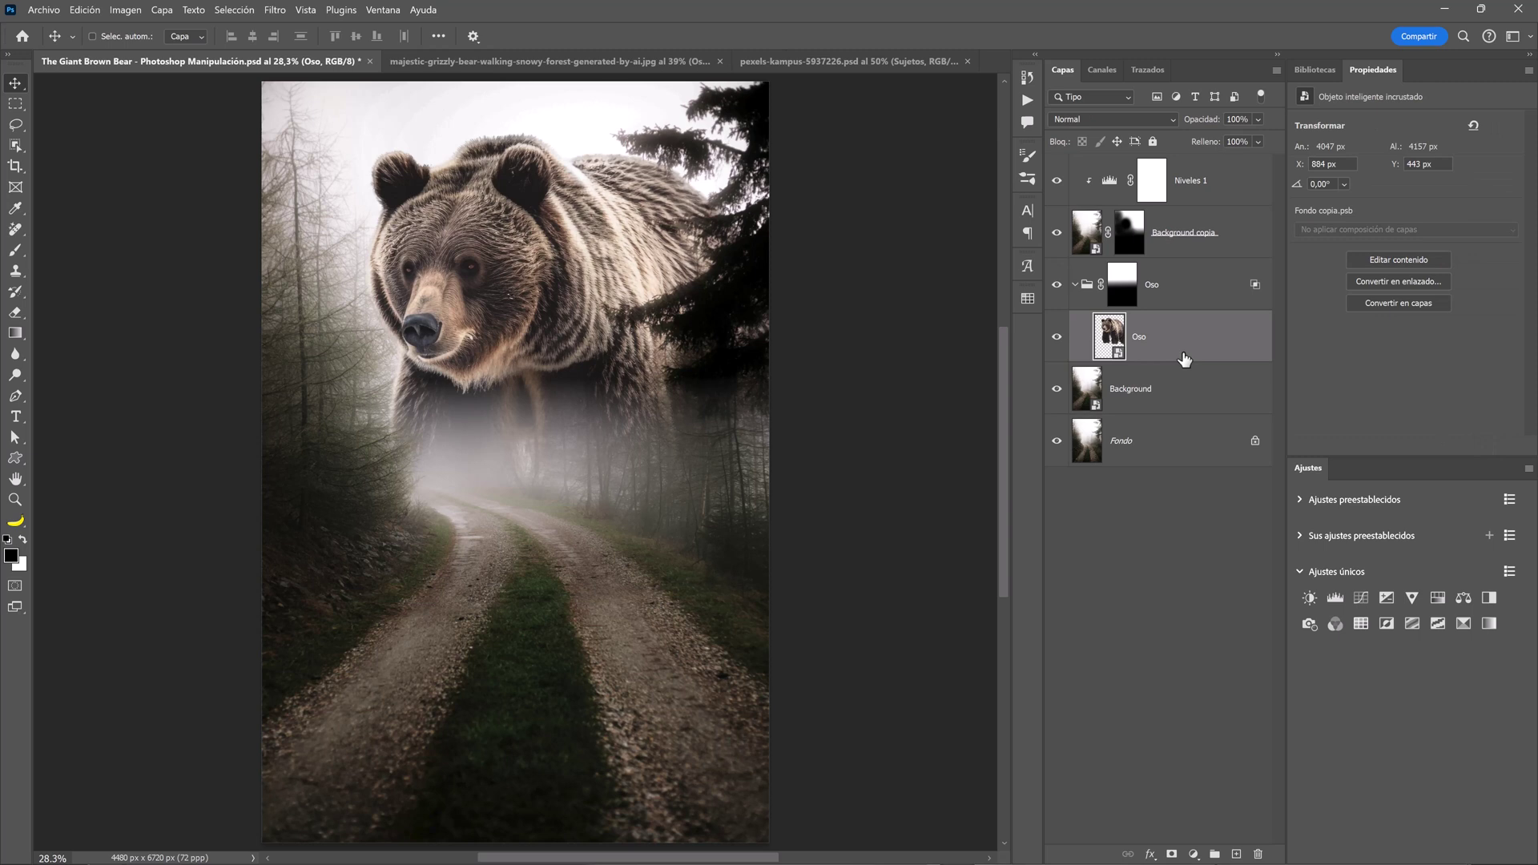
{"action": "left_click", "coordinate": [1181, 396]}
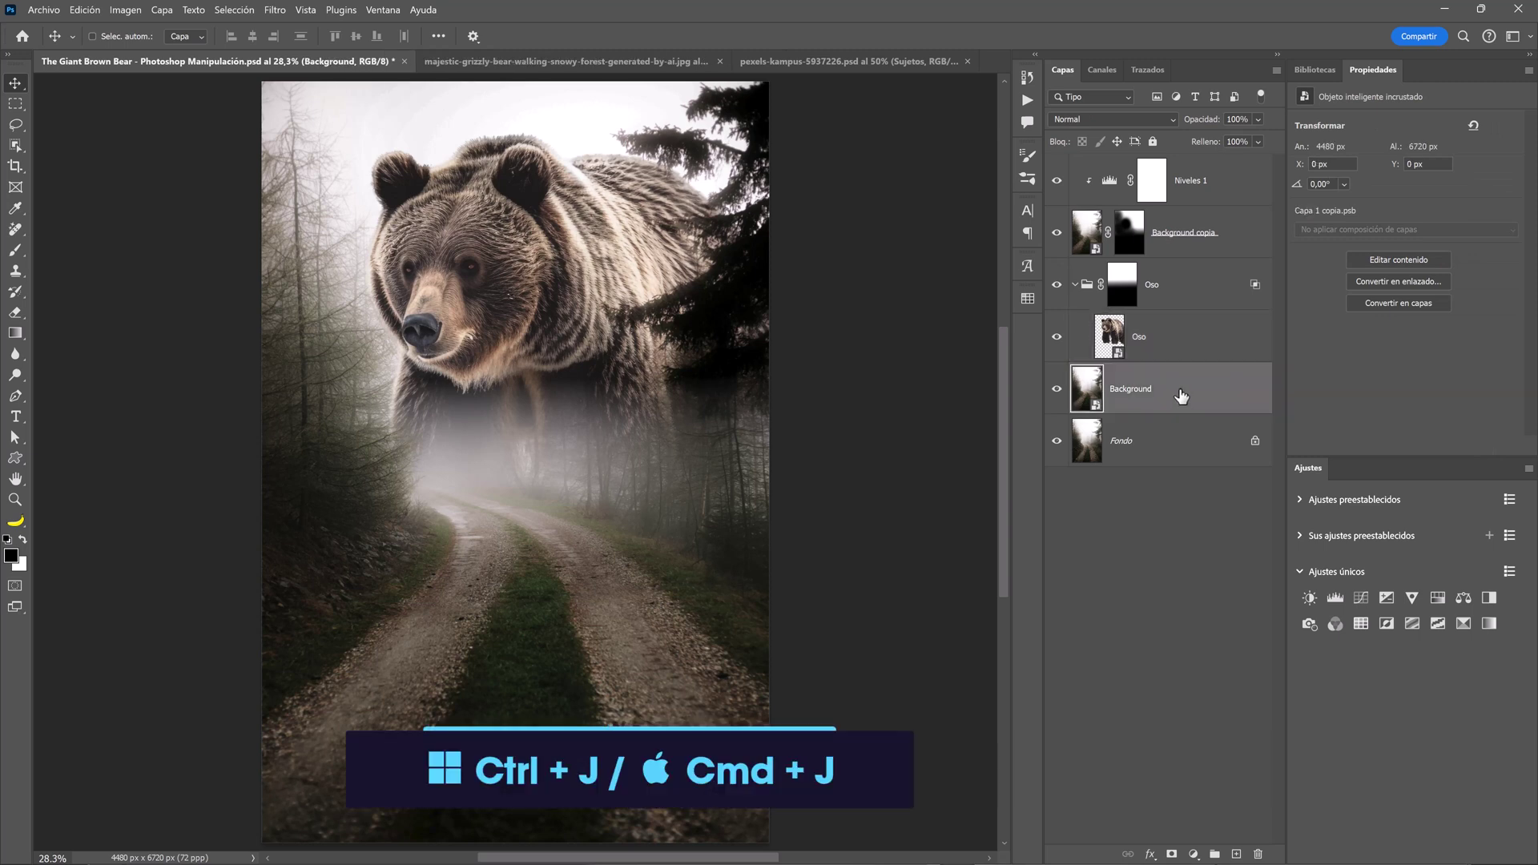
{"action": "key", "text": "ctrl+j"}
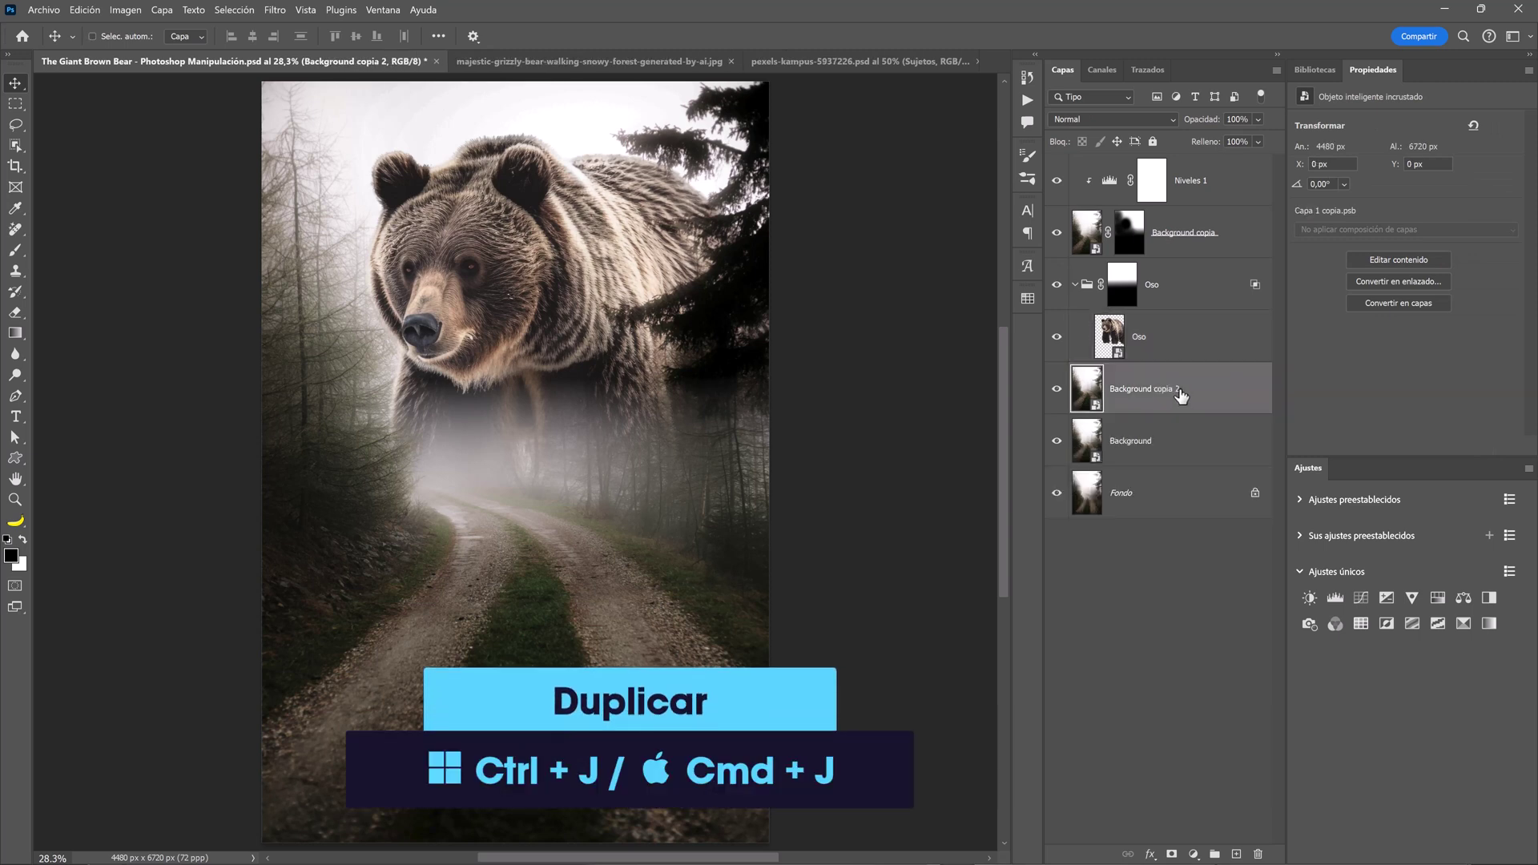
{"action": "left_click_drag", "start_coordinate": [1181, 396], "coordinate": [1179, 314]}
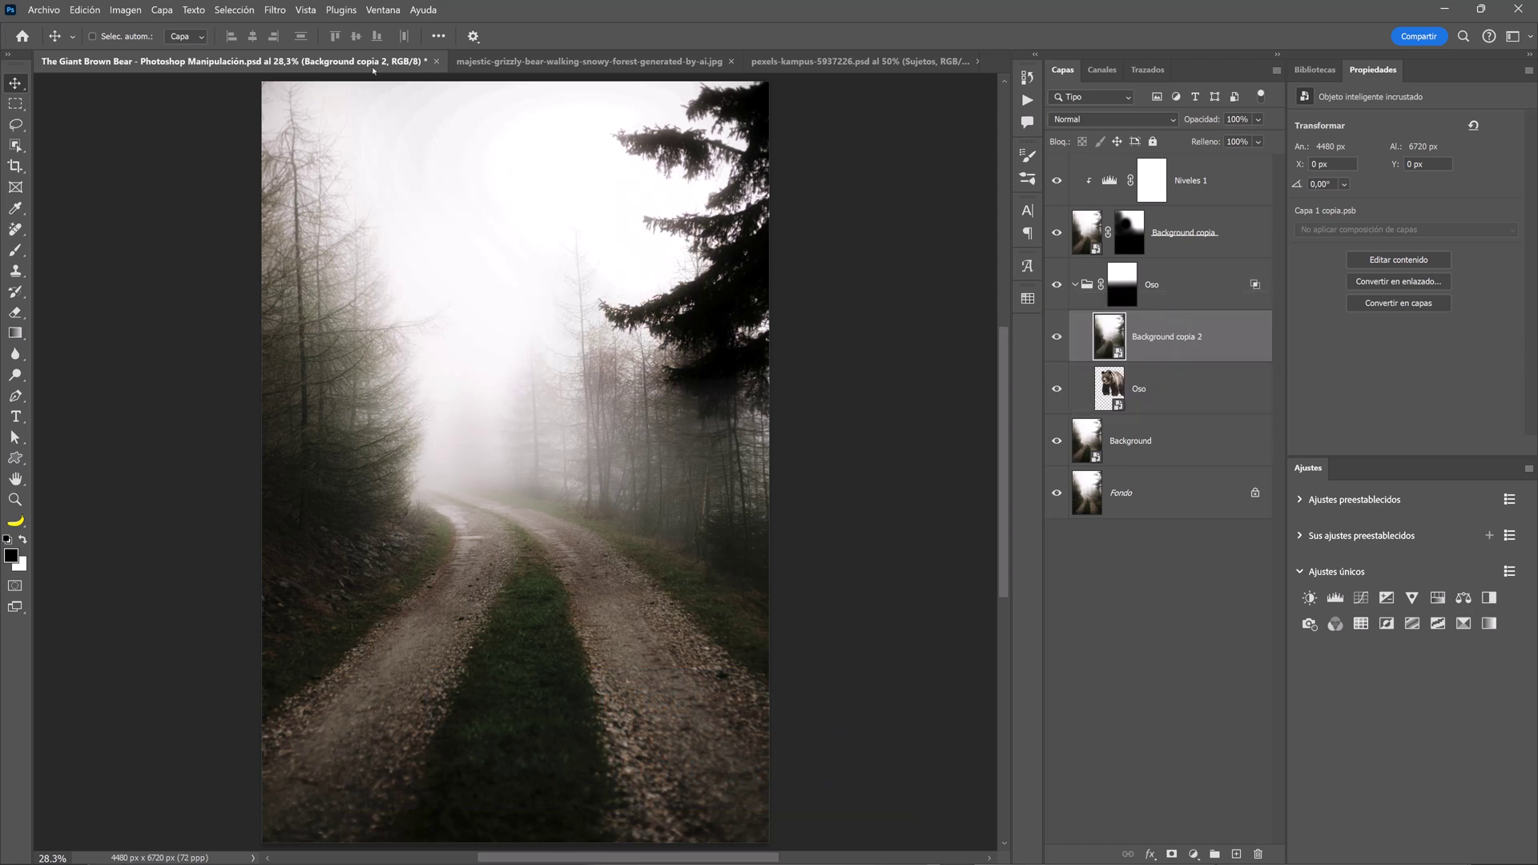
Apply the Media blur filter to Background copia 2 and clip it to the Oso bear
{"action": "left_click", "coordinate": [269, 13]}
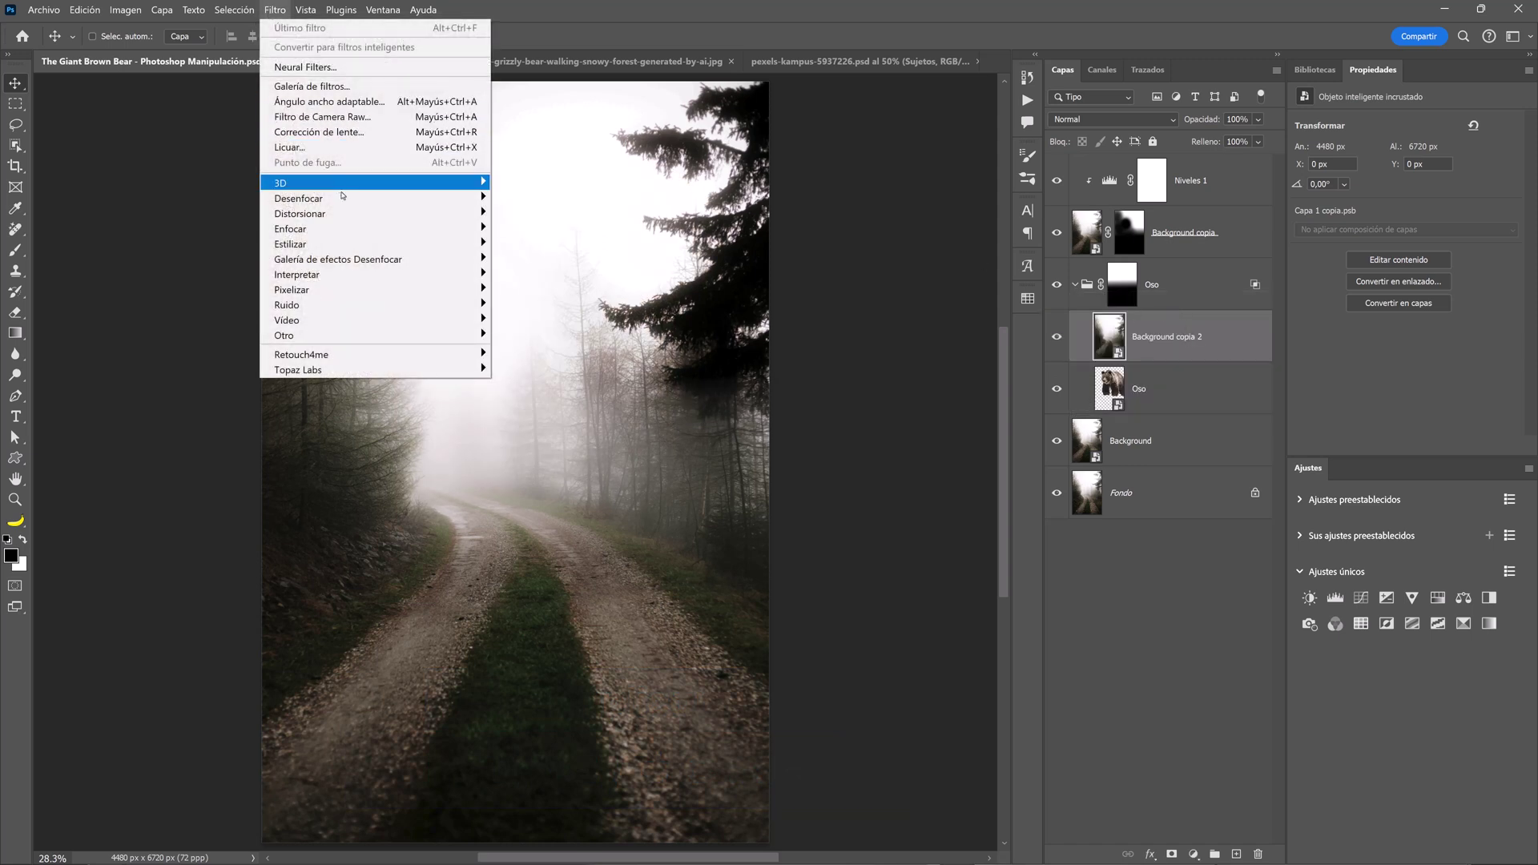
{"action": "mouse_move", "coordinate": [298, 199]}
{"action": "left_click", "coordinate": [533, 348]}
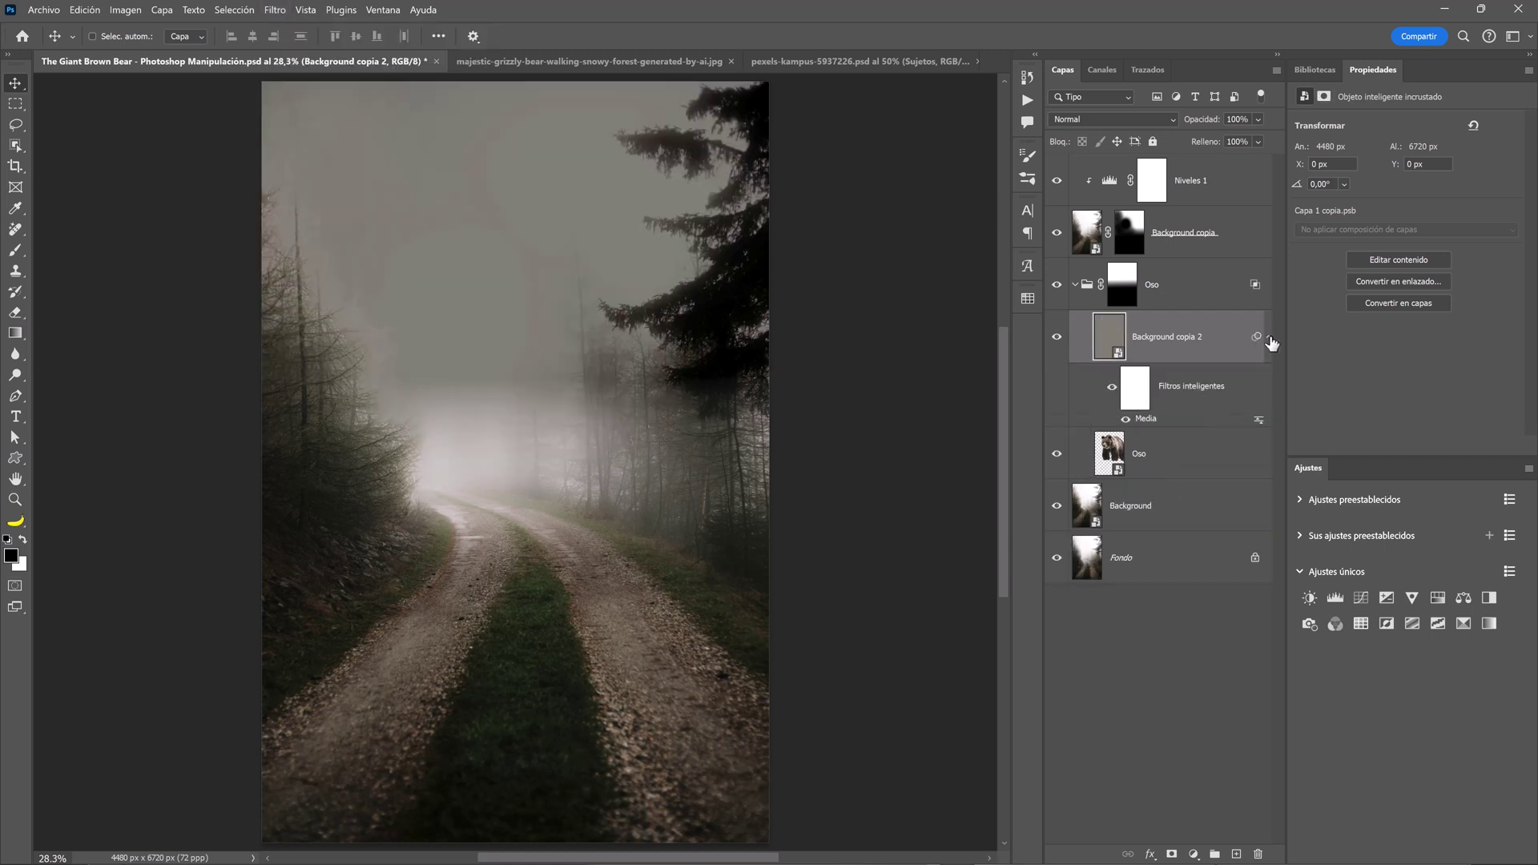
{"action": "left_click", "coordinate": [1269, 336]}
{"action": "left_click_drag", "start_coordinate": [1256, 337], "coordinate": [1194, 357]}
{"action": "left_click", "coordinate": [1194, 357], "text": "alt"}
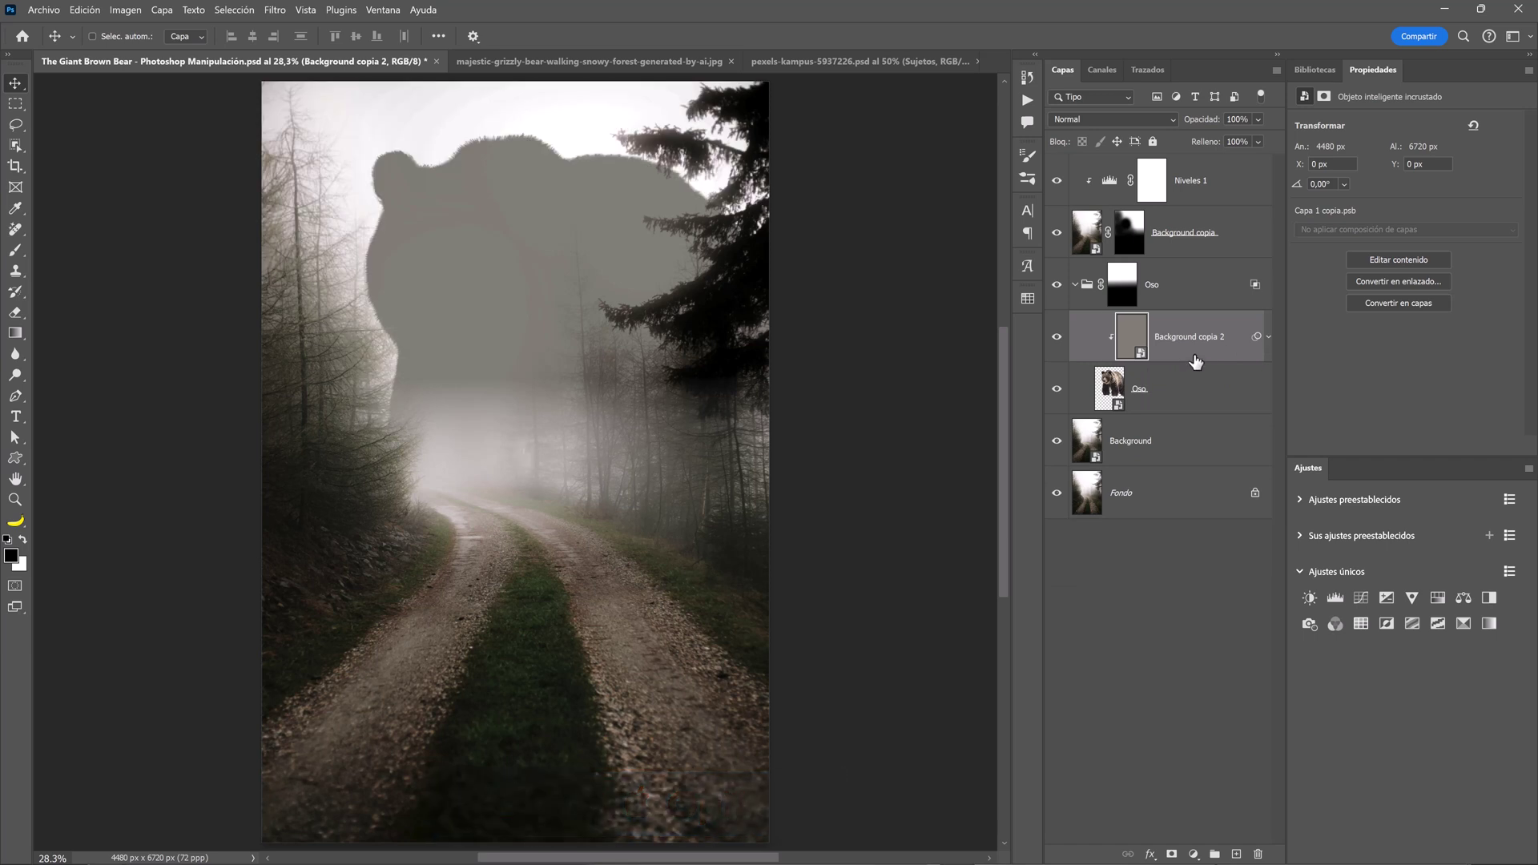
Set Background copia 2 to the Trama blend mode at 30% opacity
{"action": "left_click", "coordinate": [1117, 117]}
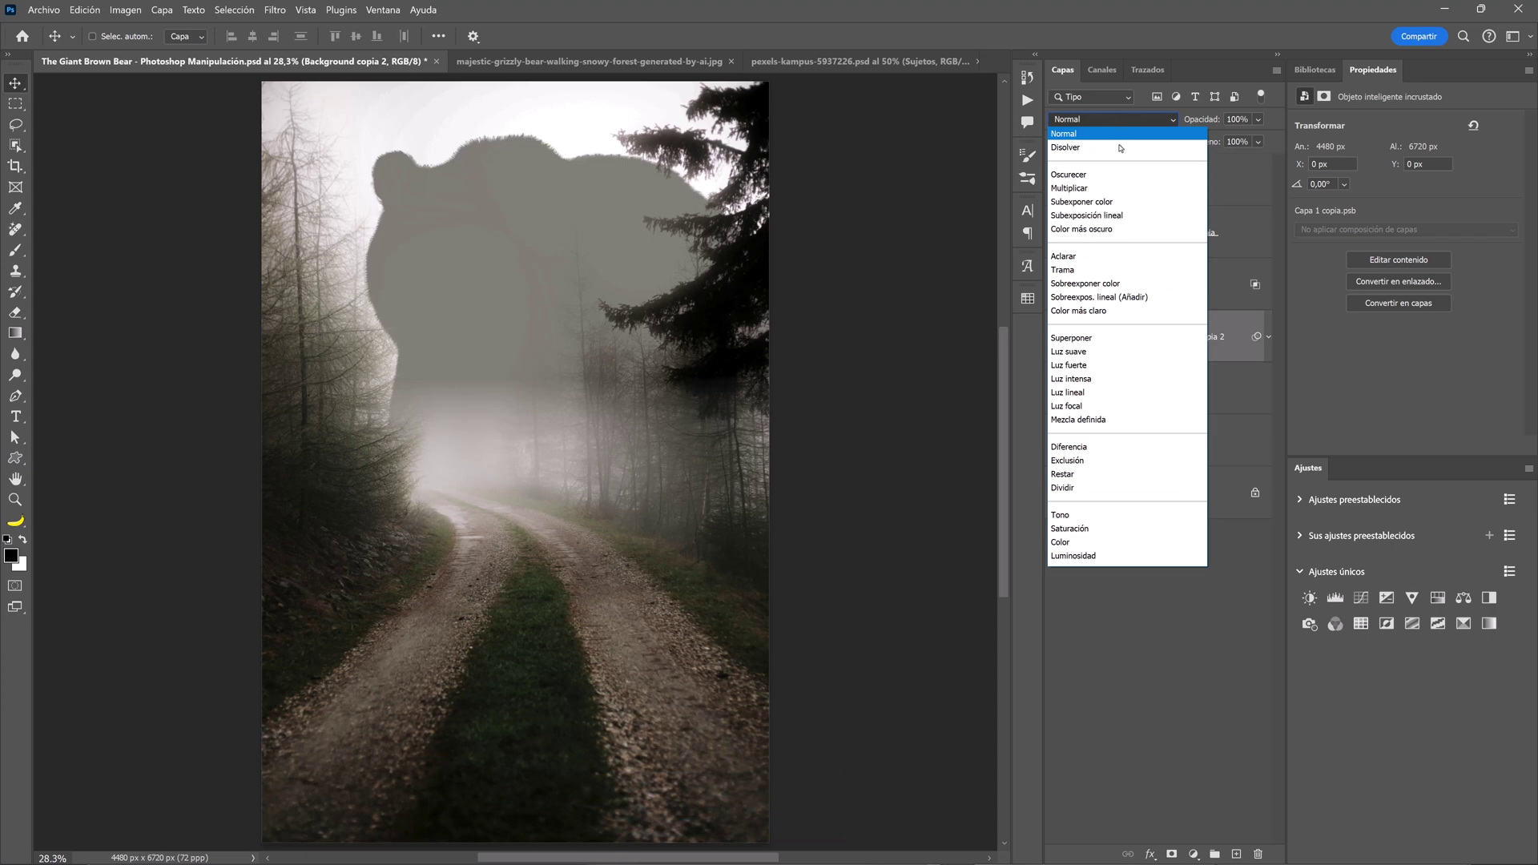
{"action": "left_click", "coordinate": [1118, 273]}
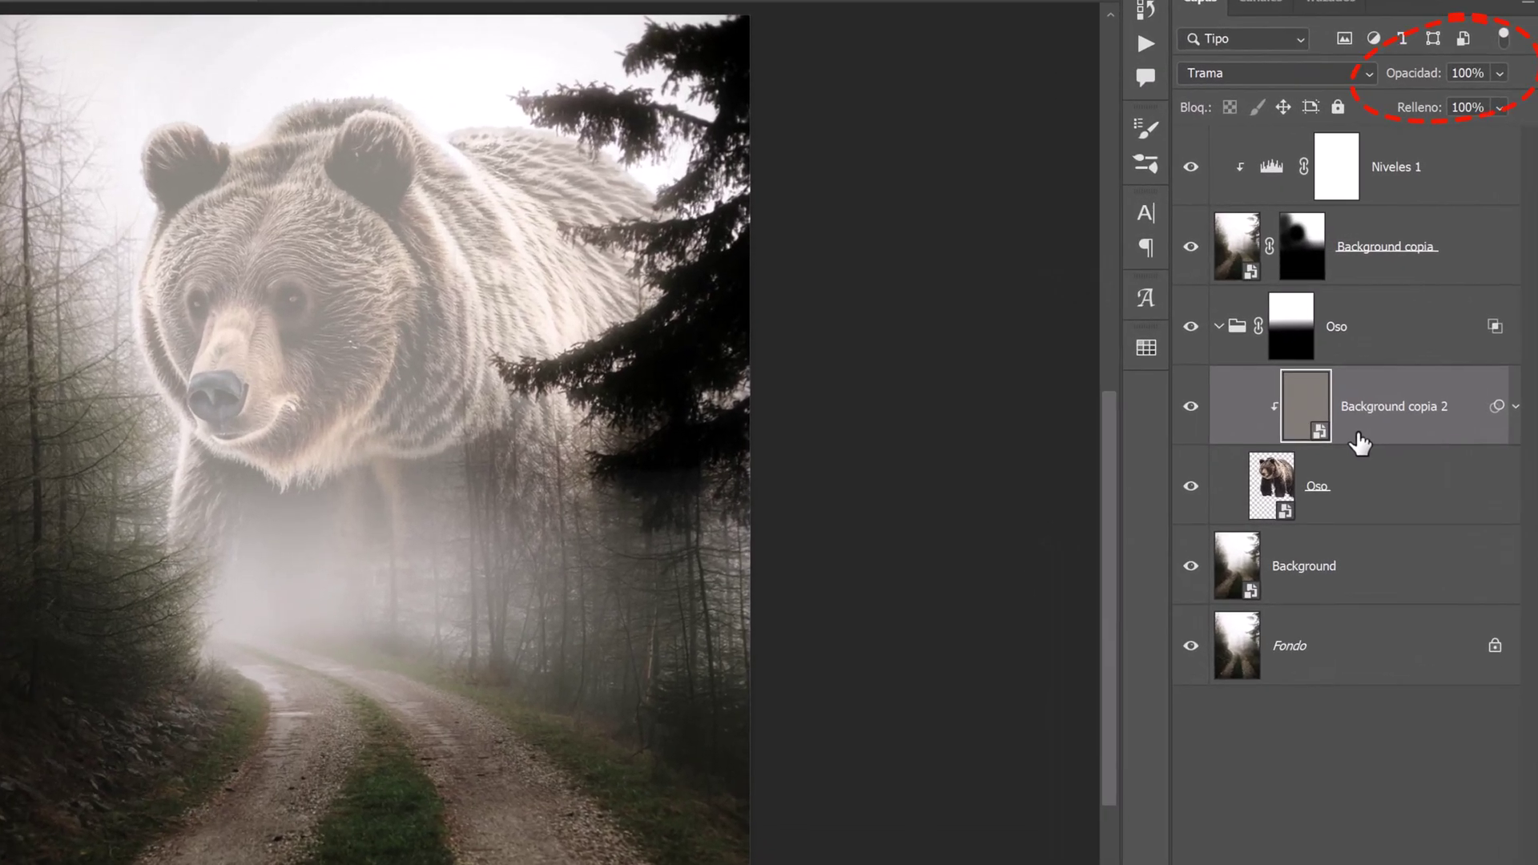
{"action": "key", "text": "3"}
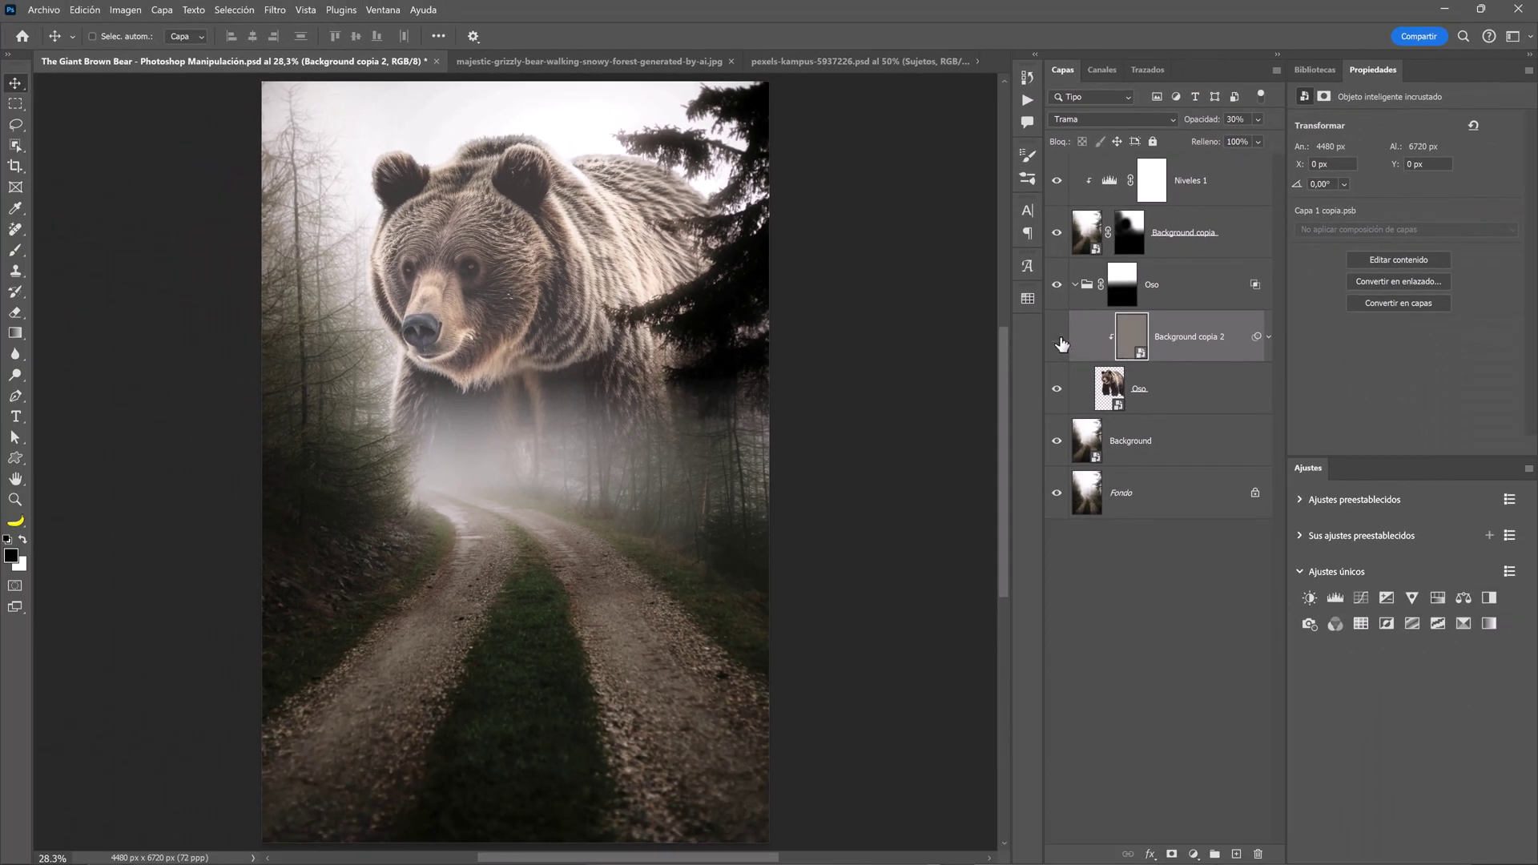
{"action": "left_click", "coordinate": [1058, 337]}
Add a Color Balance layer clipped to the bear with Amarillo–Azul midtones at -21
{"action": "left_click", "coordinate": [1465, 599]}
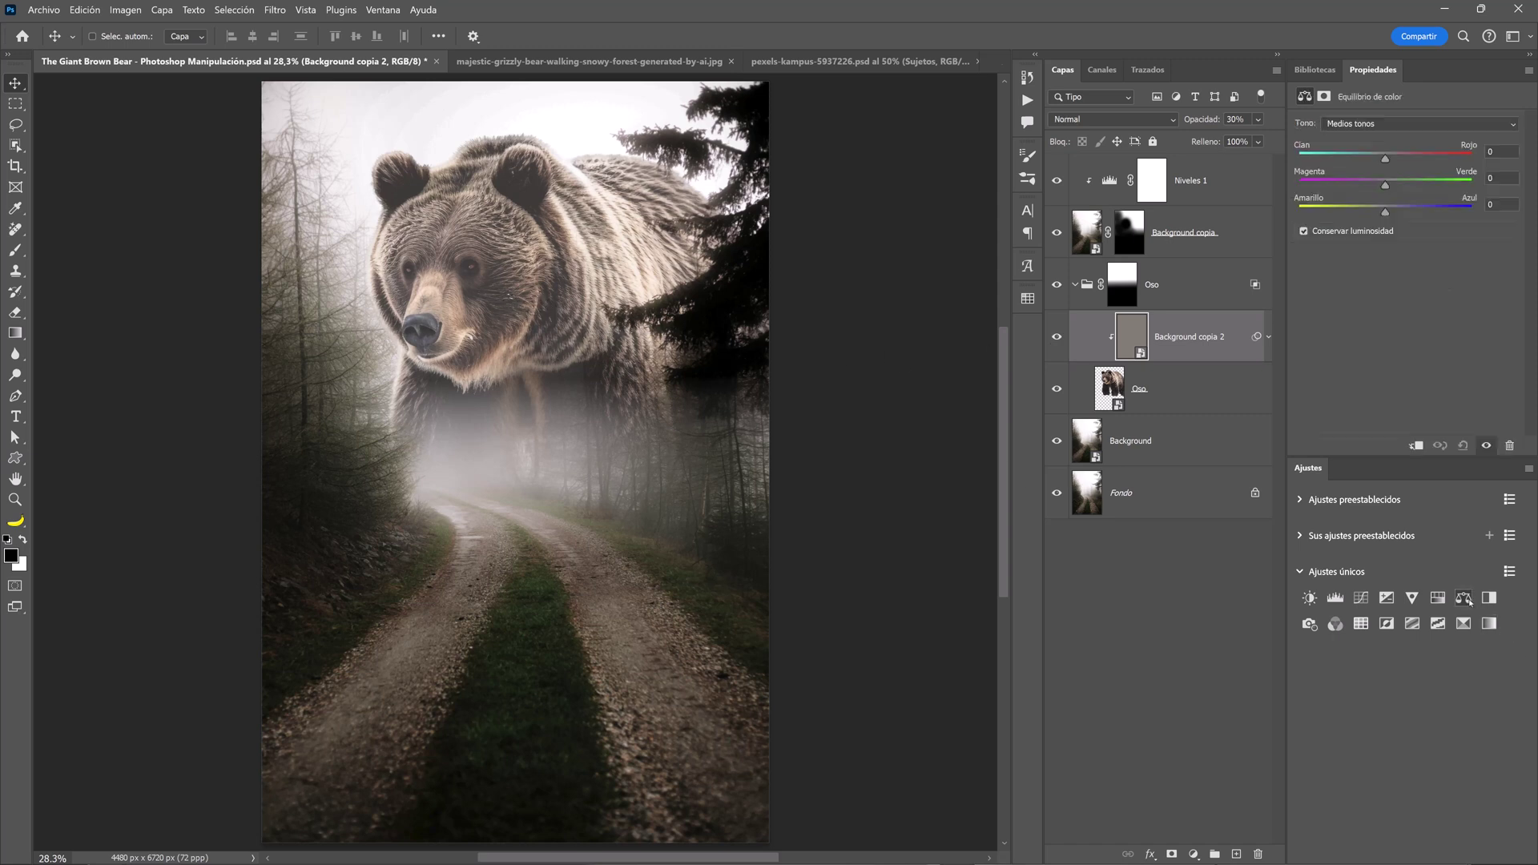
{"action": "left_click", "coordinate": [1417, 446]}
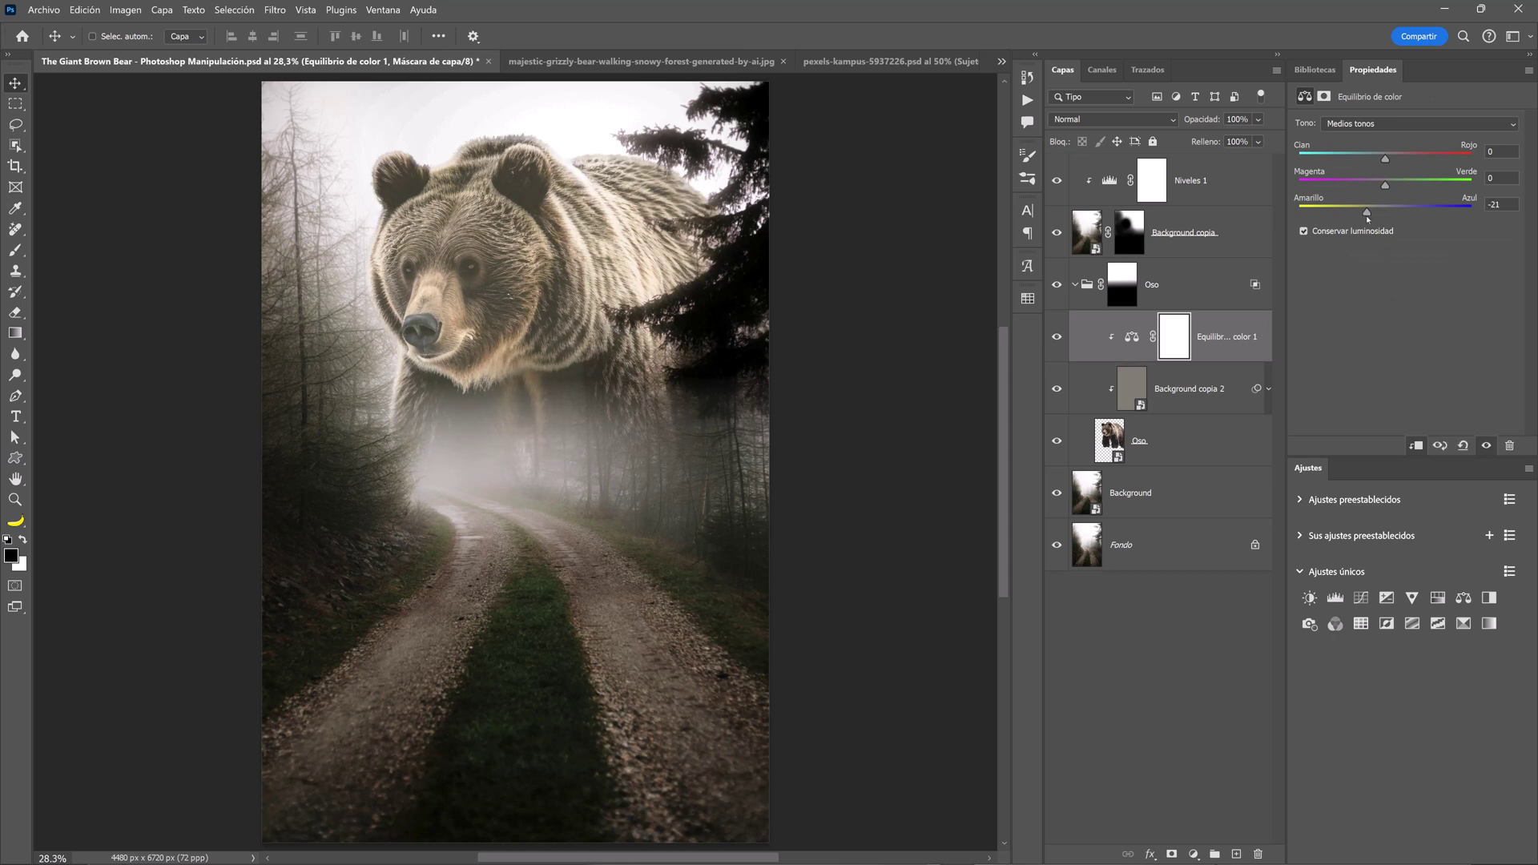
{"action": "left_click", "coordinate": [1057, 338]}
Add a Levels layer clipped to the bear with output black raised to 20
{"action": "left_click", "coordinate": [1333, 599]}
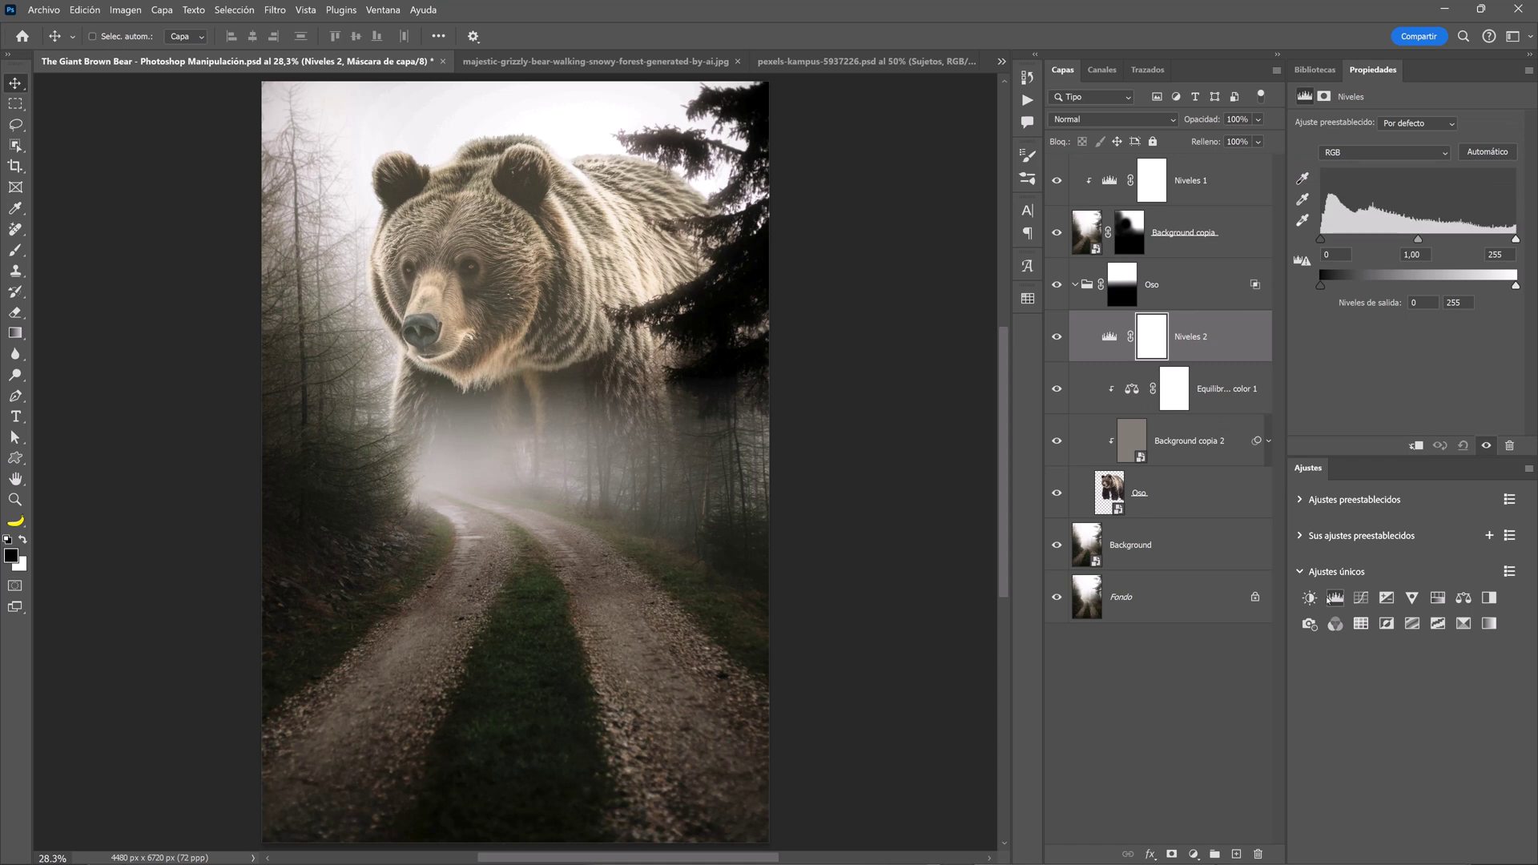
{"action": "left_click", "coordinate": [1414, 443]}
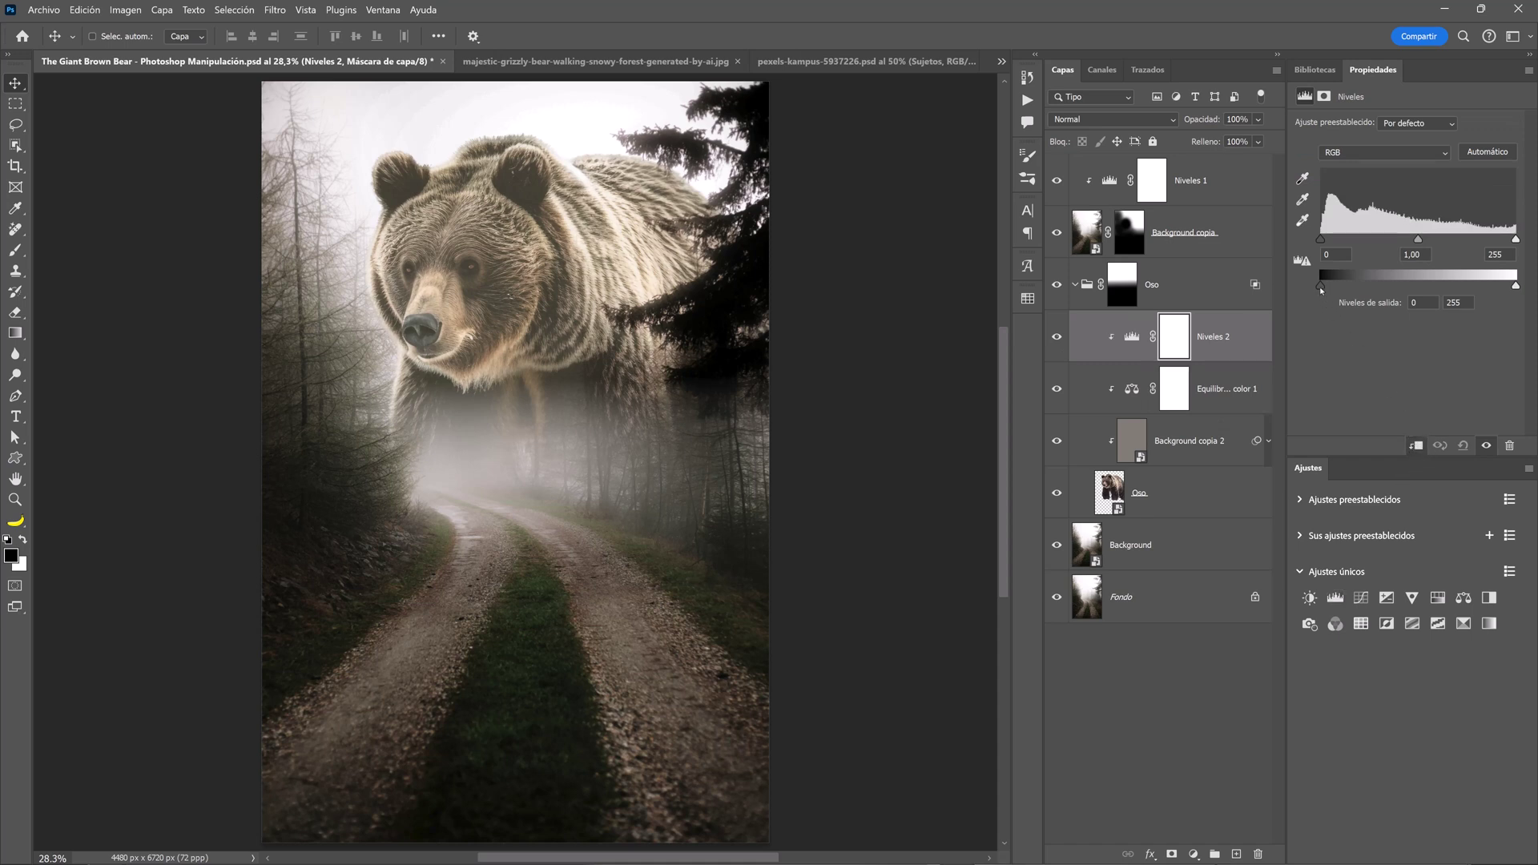
{"action": "left_click_drag", "start_coordinate": [1321, 285], "coordinate": [1337, 286]}
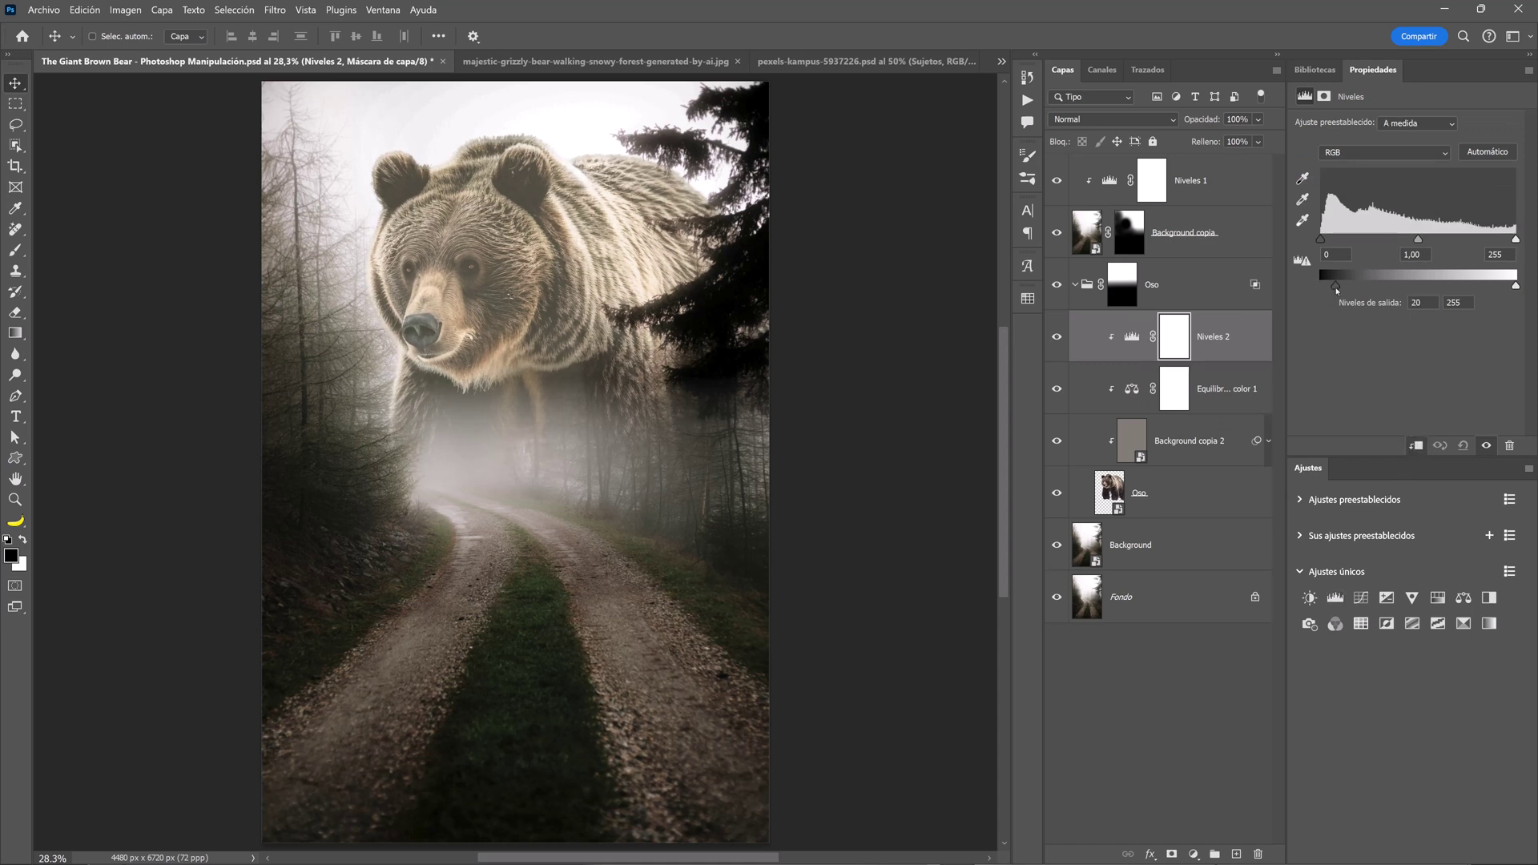
{"action": "left_click", "coordinate": [1057, 340]}
Add a near-white #f5f5f5 Solid Color fill clipped to the bear
{"action": "left_click", "coordinate": [1193, 854]}
{"action": "left_click", "coordinate": [1227, 575]}
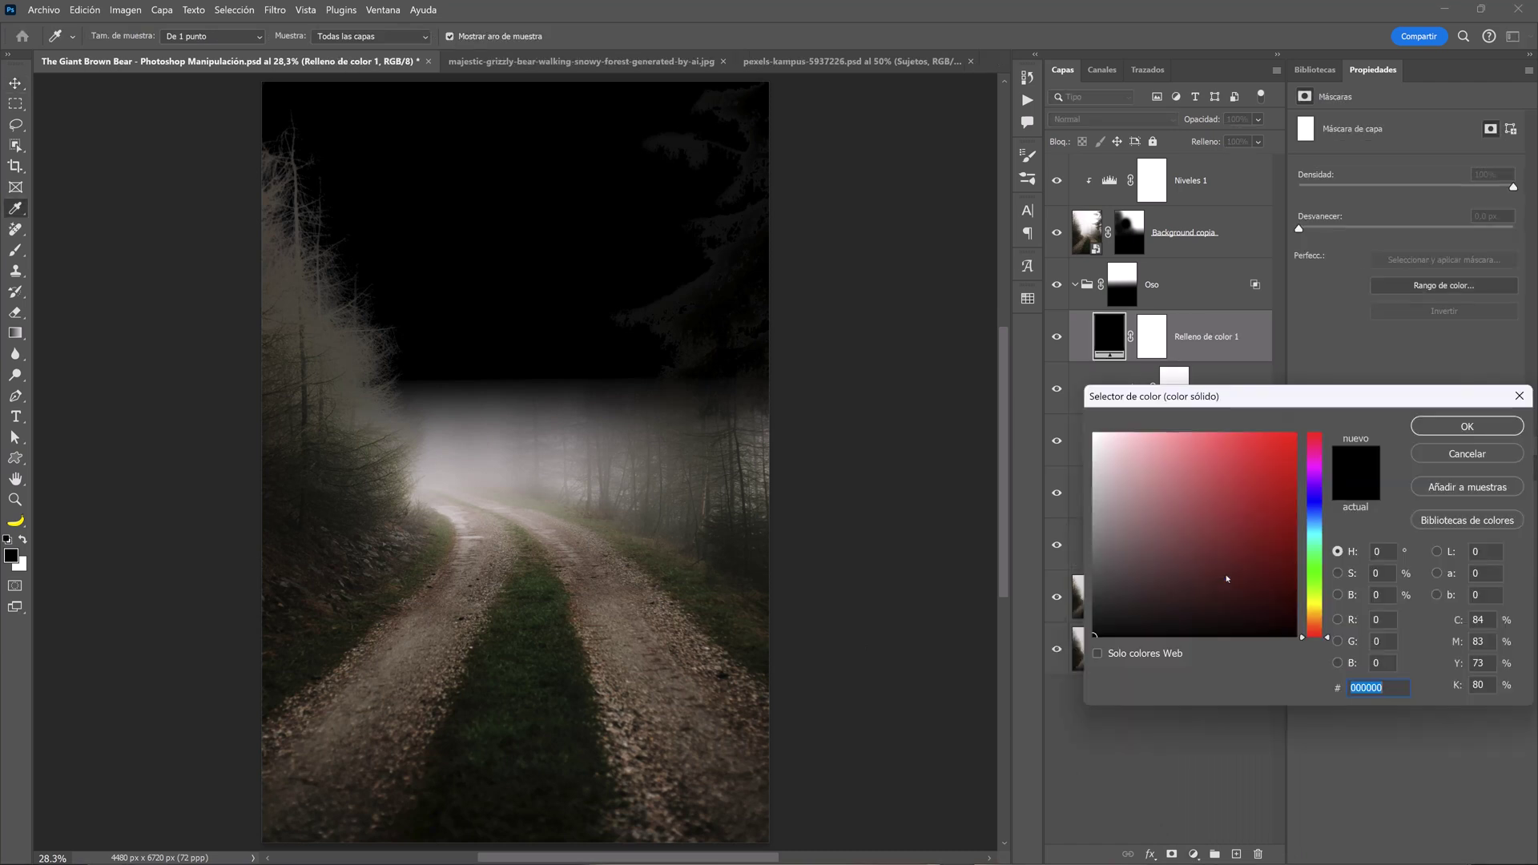
{"action": "left_click_drag", "start_coordinate": [1226, 584], "coordinate": [1092, 438]}
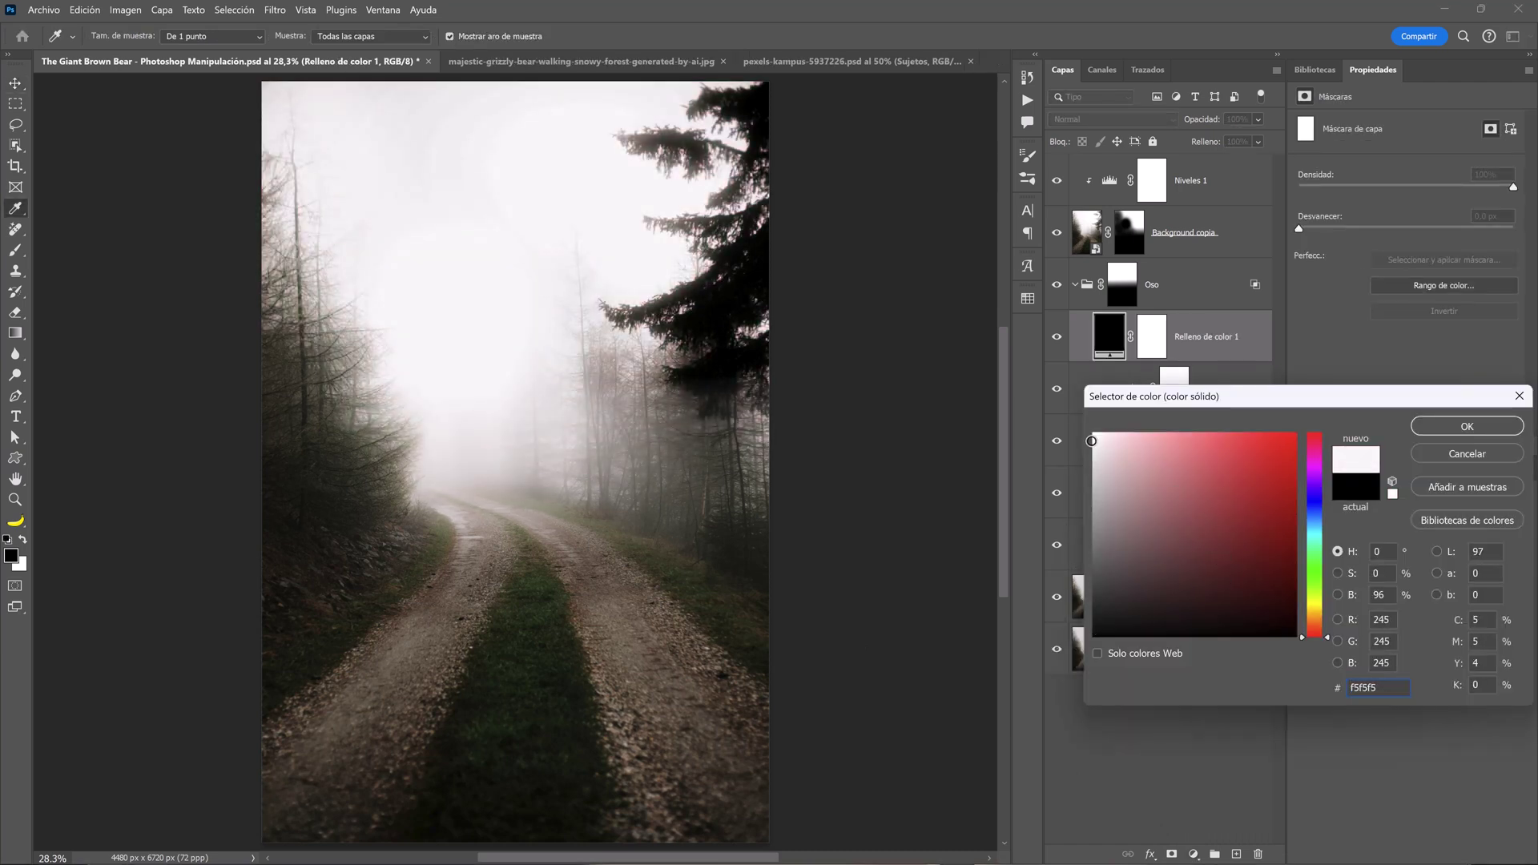
{"action": "left_click", "coordinate": [1425, 429]}
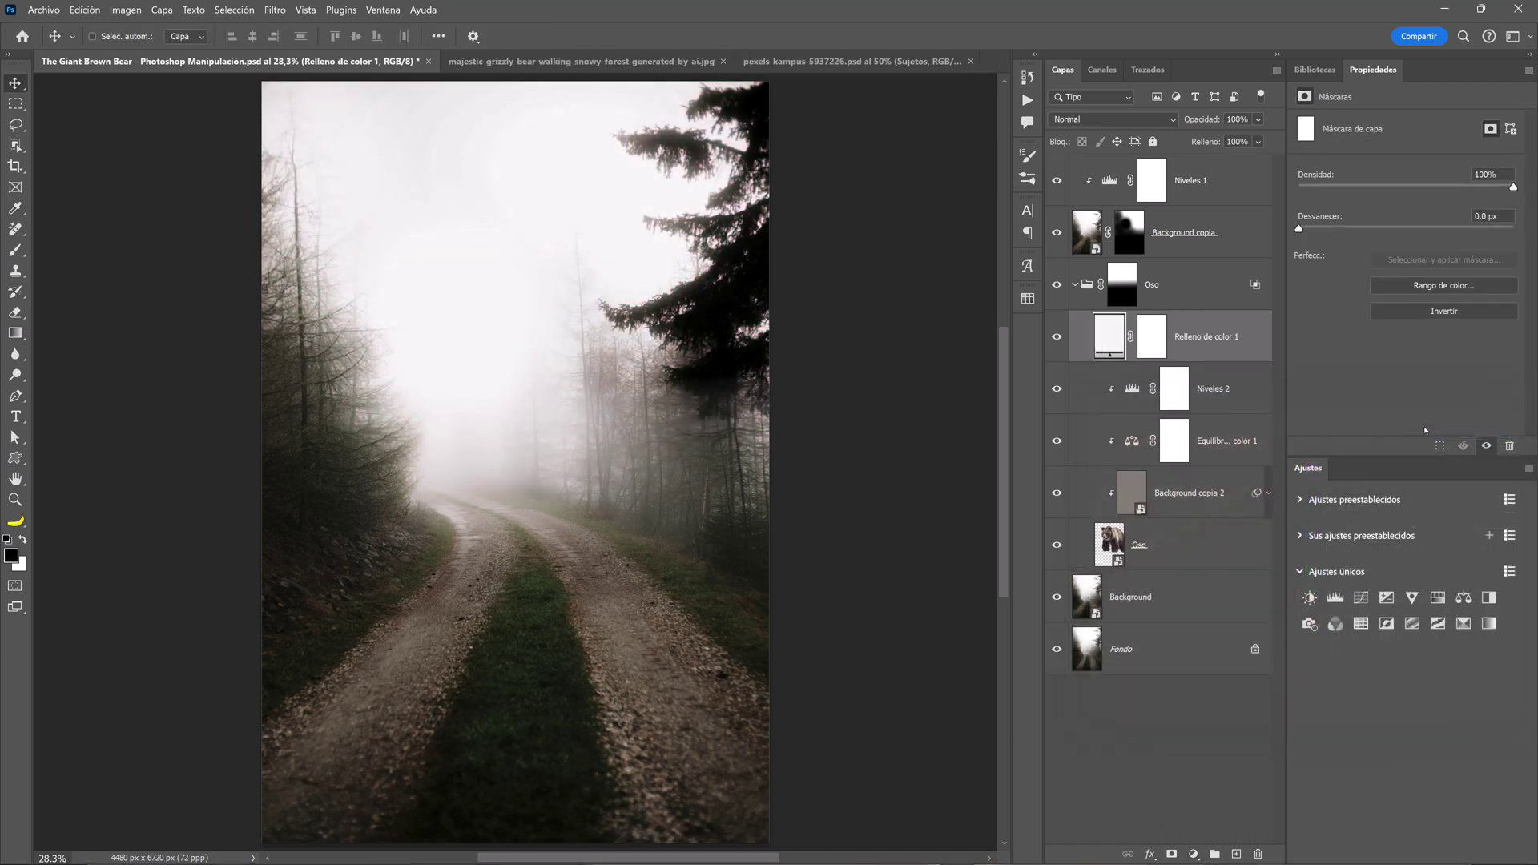
{"action": "left_click", "coordinate": [1218, 358], "text": "alt"}
Split the fill's Underlying Layer blend slider to 219 so only the brightest tones turn white
{"action": "right_click", "coordinate": [1220, 353]}
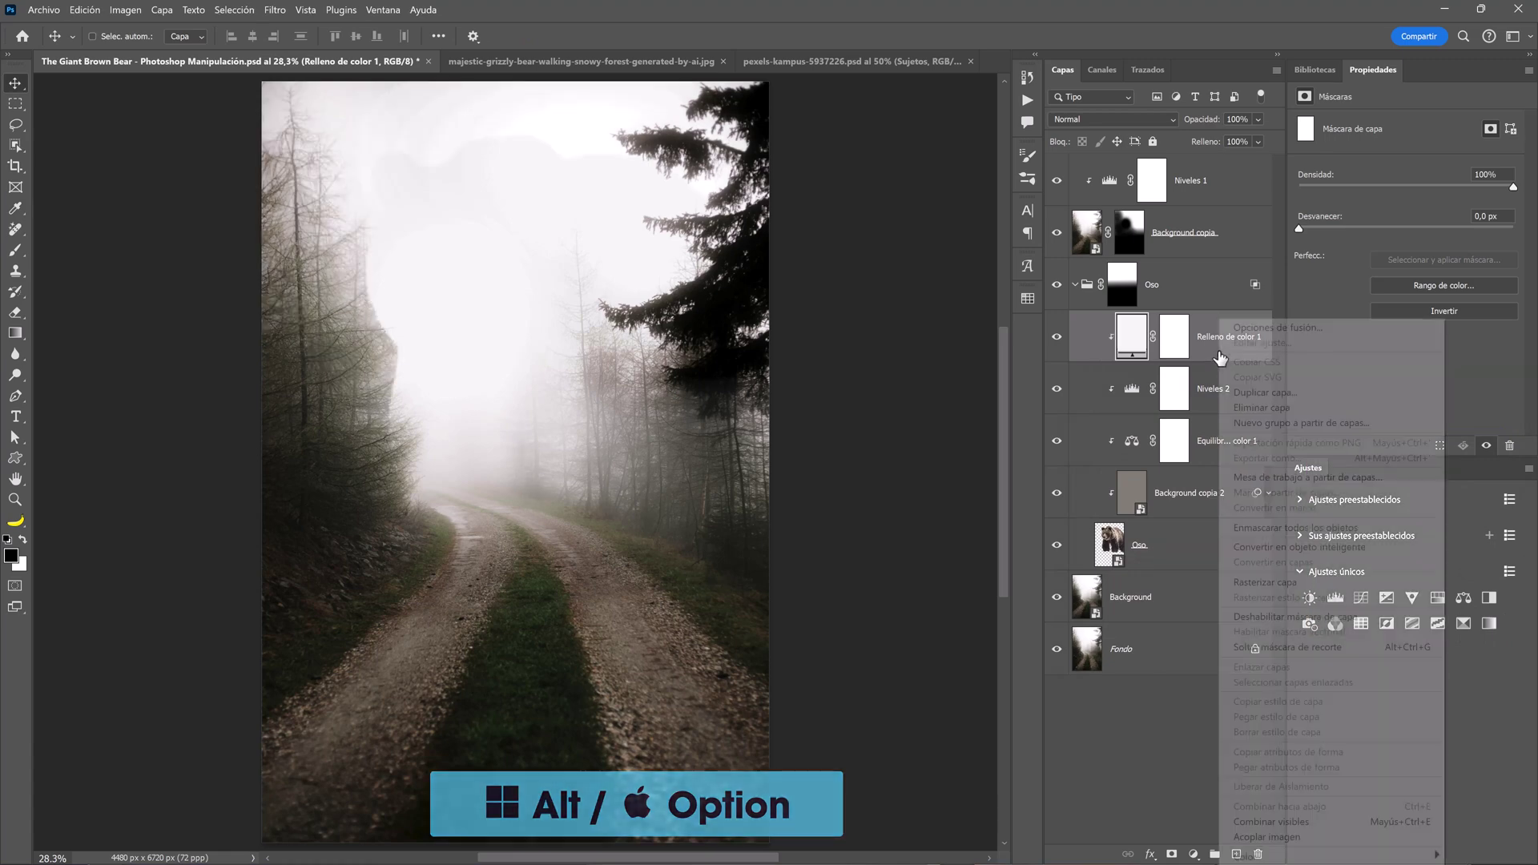
{"action": "left_click", "coordinate": [1244, 335]}
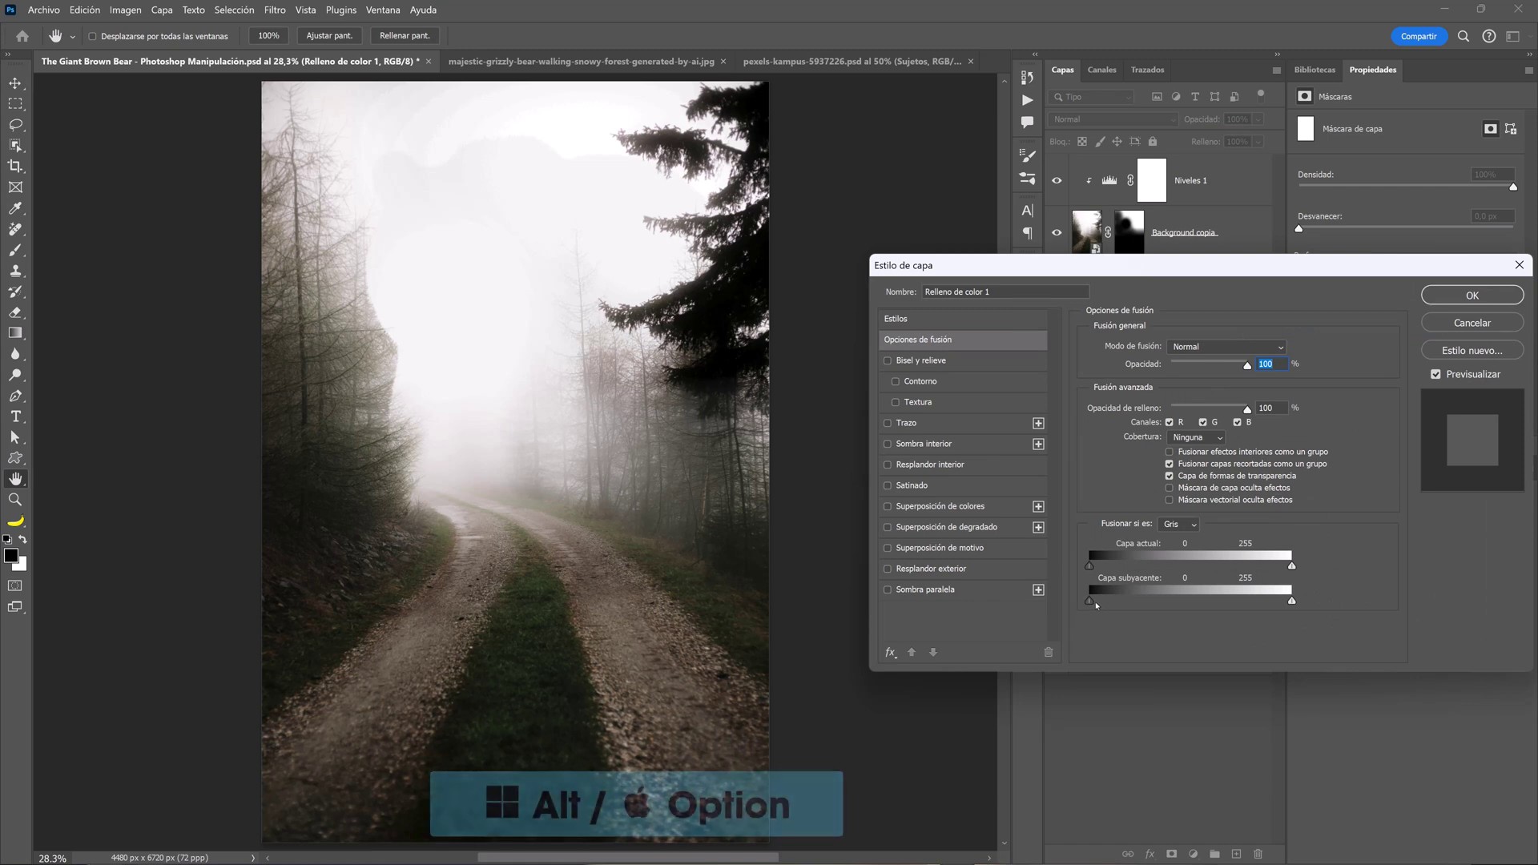
{"action": "left_click_drag", "start_coordinate": [1090, 600], "coordinate": [1265, 600]}
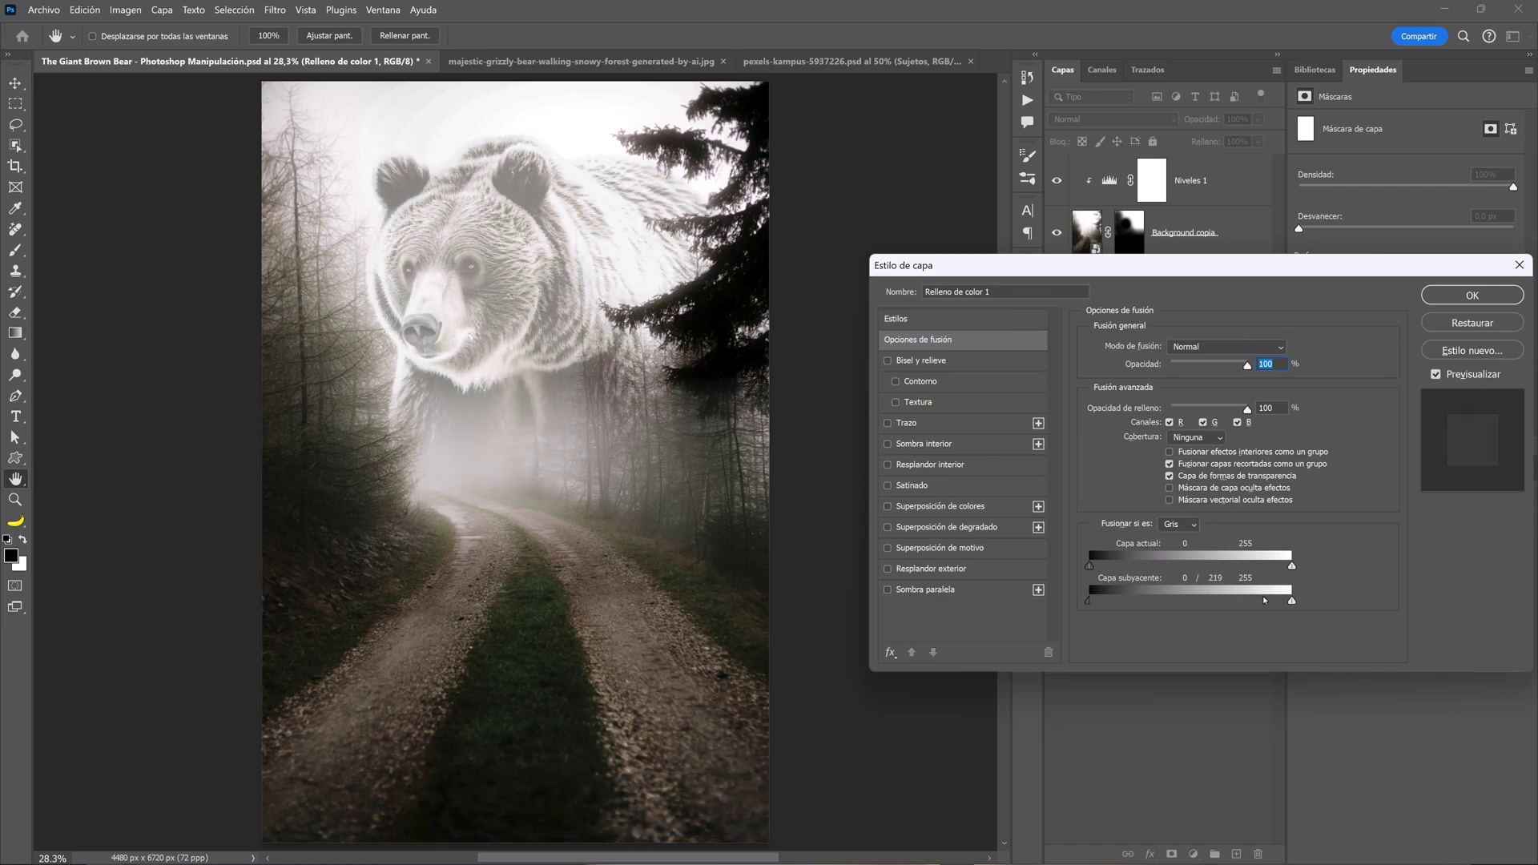
{"action": "left_click", "coordinate": [1449, 299]}
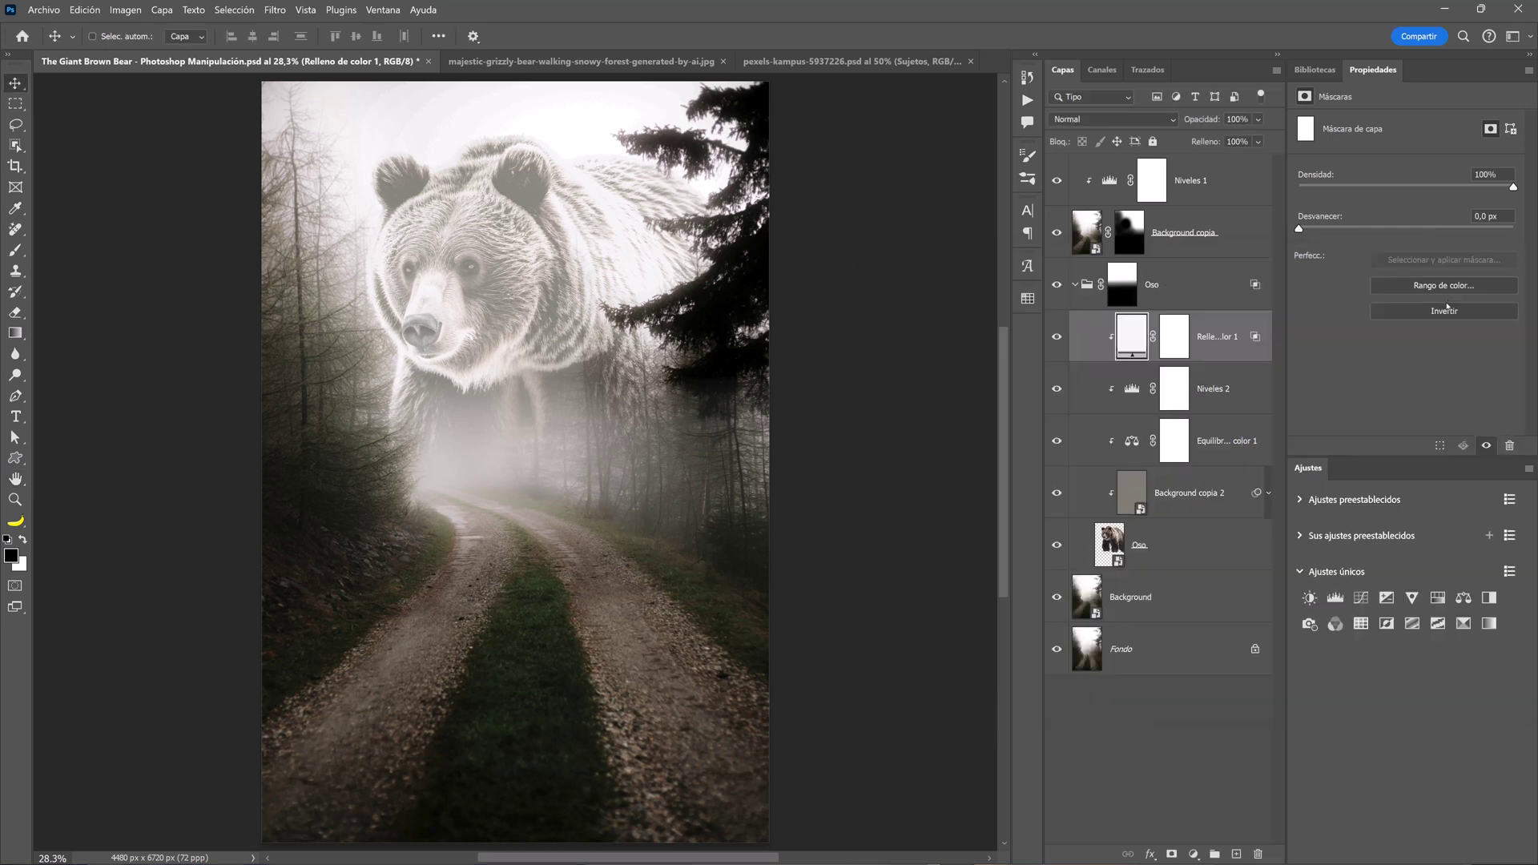
Invert the white fill's mask to hide it and ready a small white brush
{"action": "left_click", "coordinate": [1173, 341]}
{"action": "key", "text": "ctrl+i"}
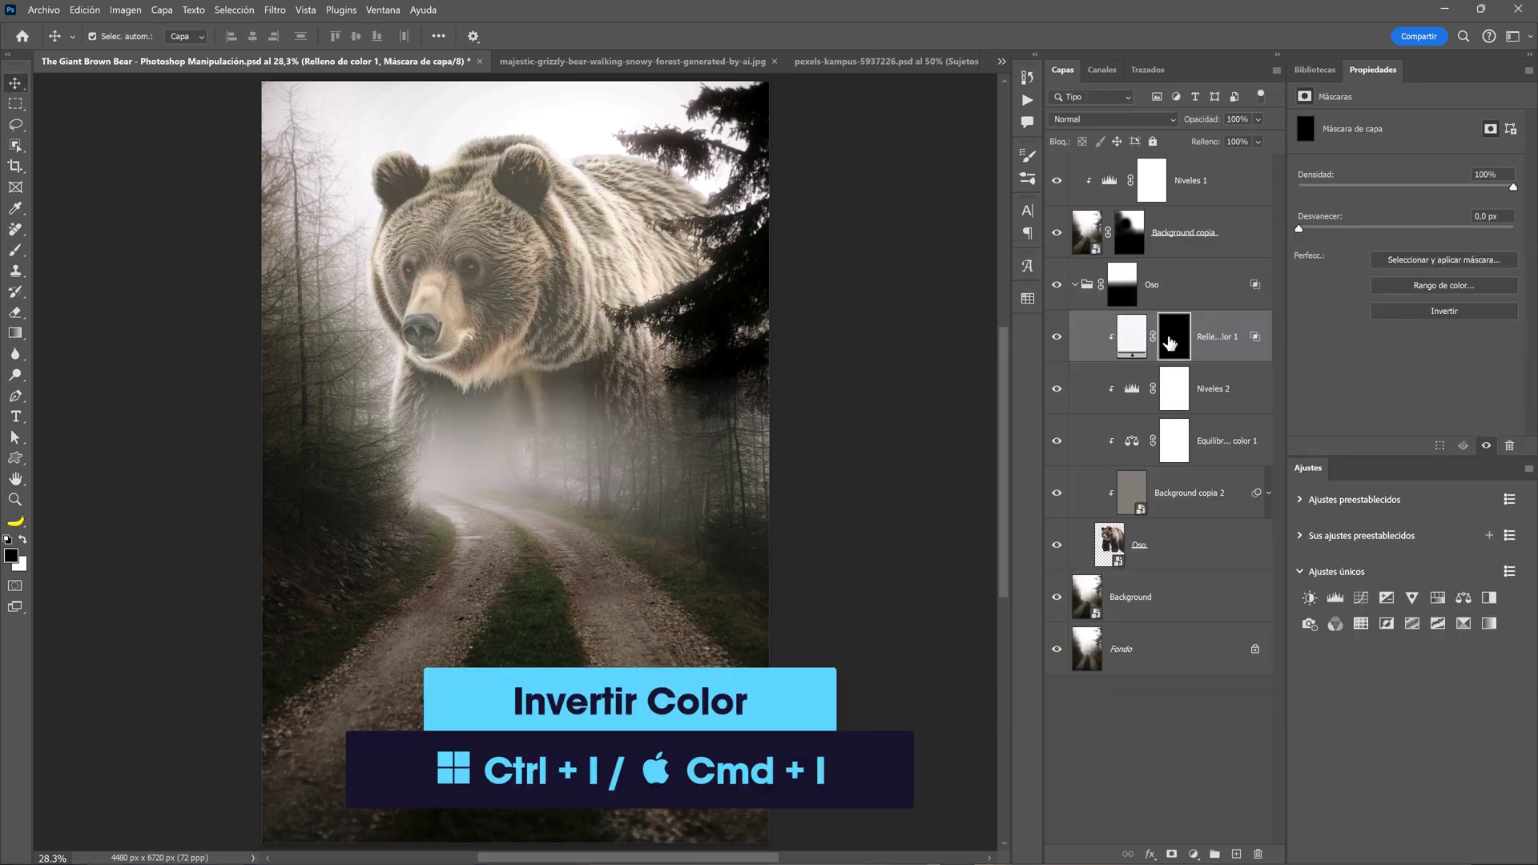
{"action": "key", "text": "b"}
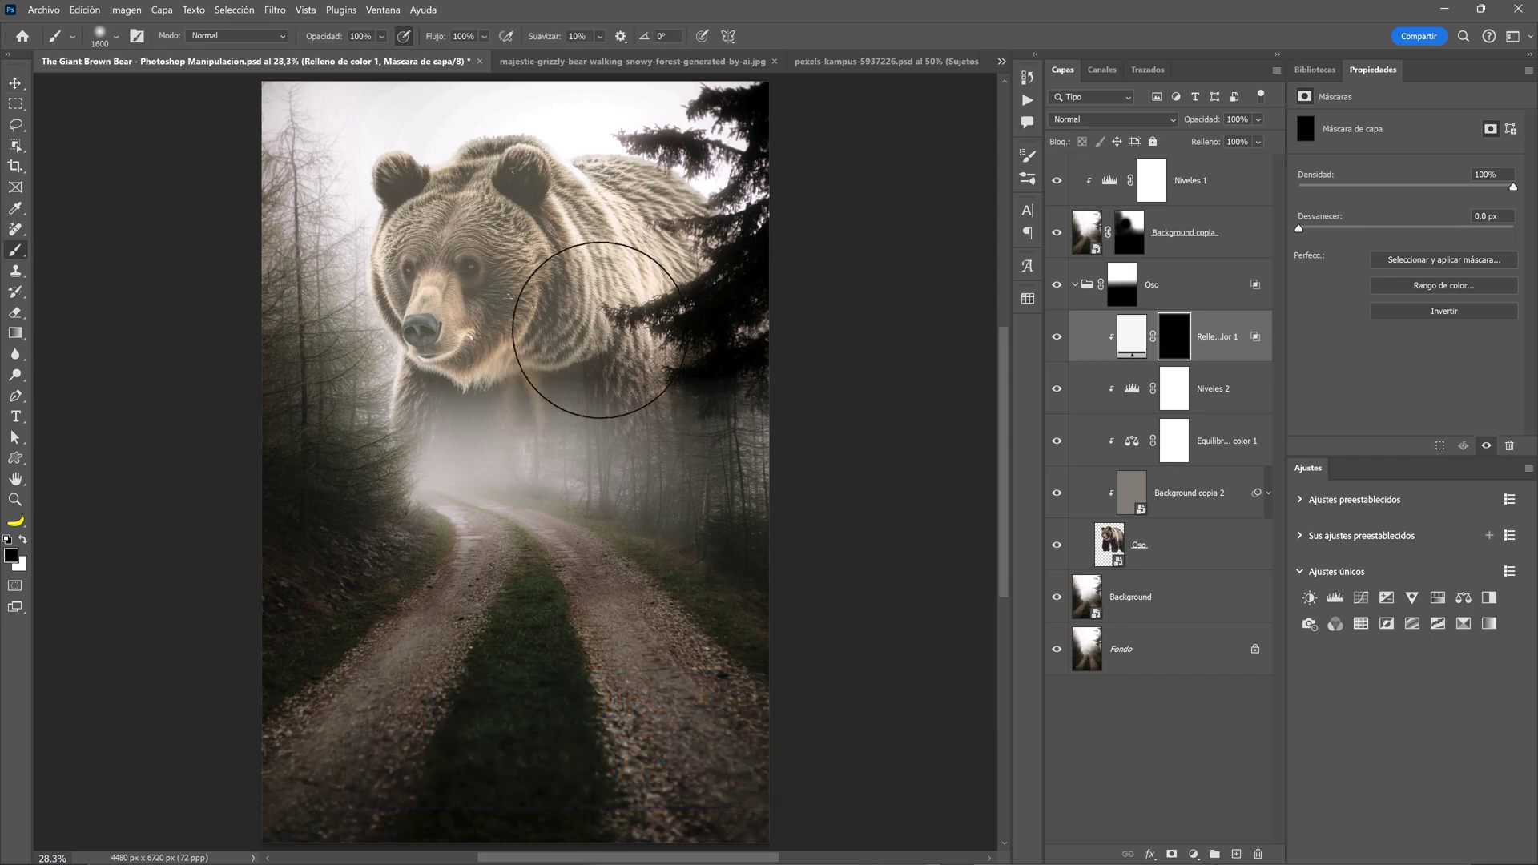
{"action": "key", "text": "bracketleft"}
{"action": "key", "text": "bracketleft"}
{"action": "key", "text": "bracketleft"}
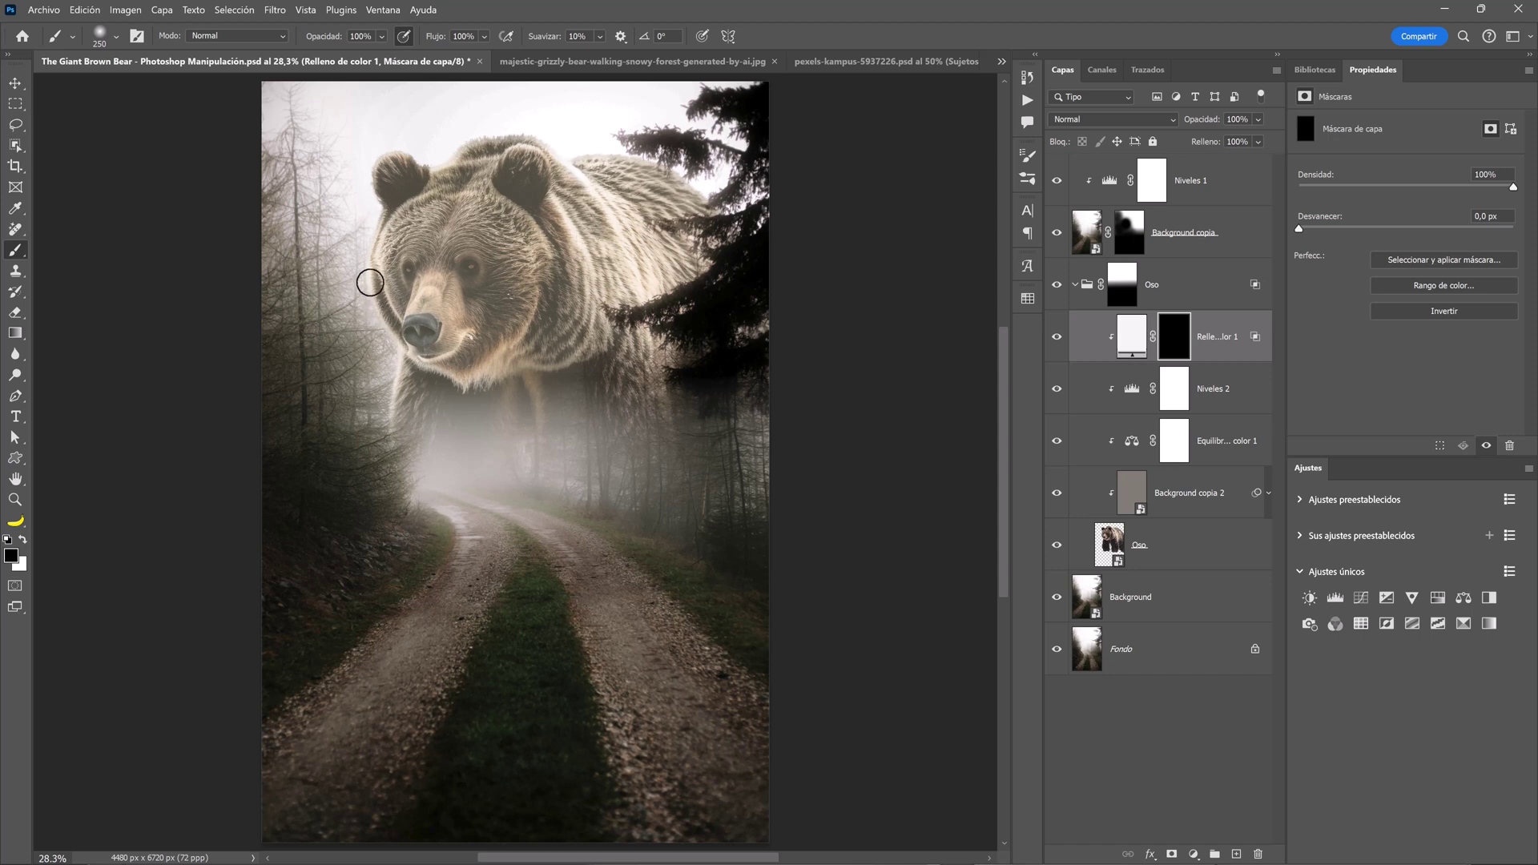
{"action": "key", "text": "x"}
Paint the white glow back along the bear's ears, head and upper back
{"action": "mouse_move", "coordinate": [378, 224]}
{"action": "left_mouse_down"}
{"action": "mouse_move", "coordinate": [382, 319]}
{"action": "mouse_move", "coordinate": [411, 121]}
{"action": "mouse_move", "coordinate": [445, 172]}
{"action": "mouse_move", "coordinate": [468, 137]}
{"action": "mouse_move", "coordinate": [611, 158]}
{"action": "left_mouse_up"}
{"action": "key", "text": "bracketleft"}
{"action": "key", "text": "bracketleft"}
{"action": "key", "text": "bracketleft"}
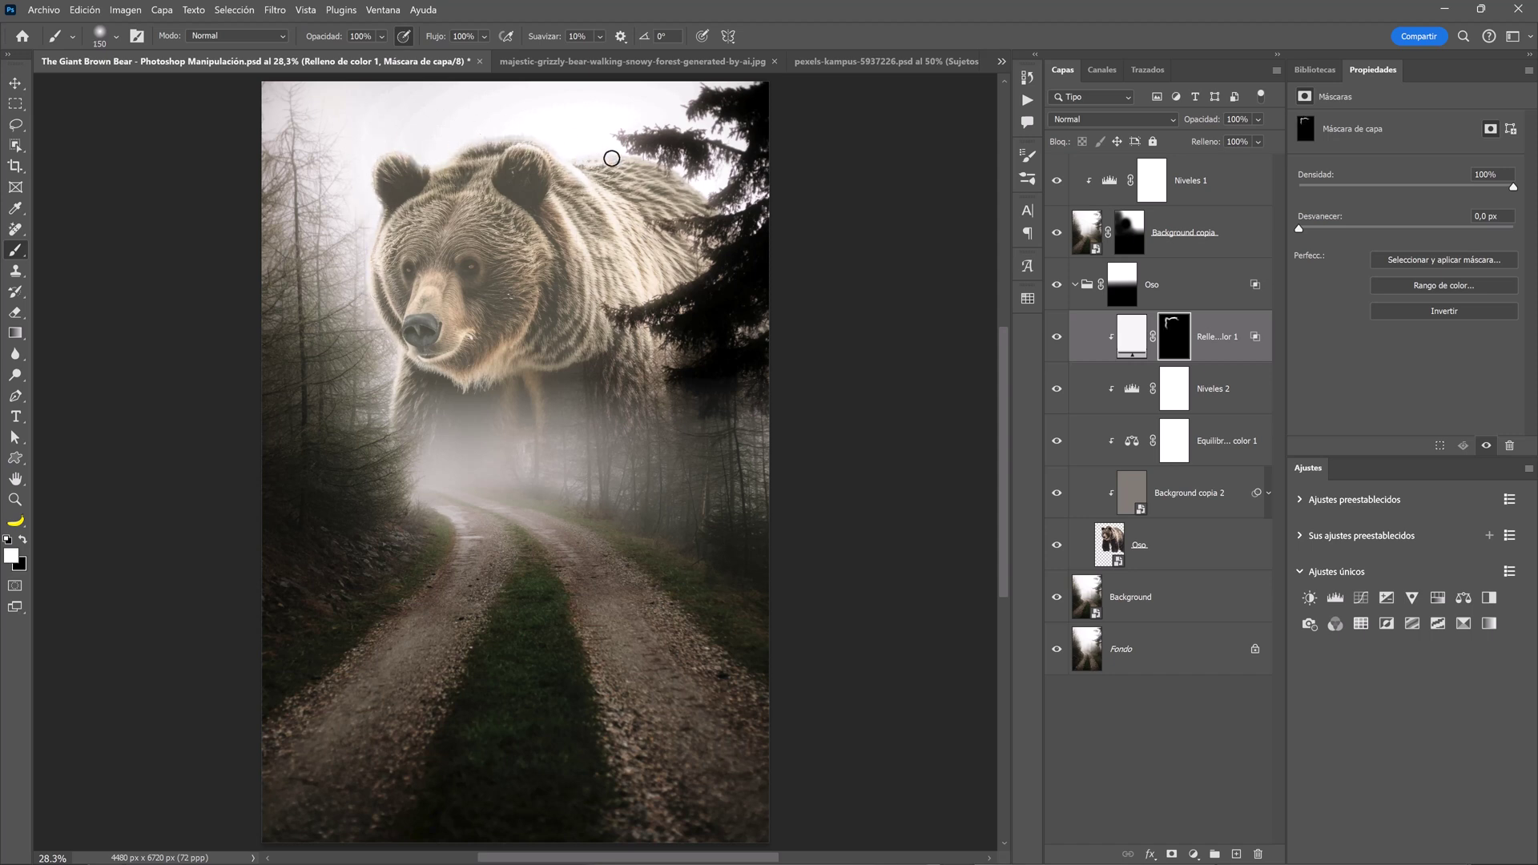
{"action": "key", "text": "bracketright"}
{"action": "key", "text": "bracketright"}
{"action": "key", "text": "bracketright"}
{"action": "key", "text": "bracketright"}
{"action": "left_click_drag", "start_coordinate": [745, 181], "coordinate": [665, 196]}
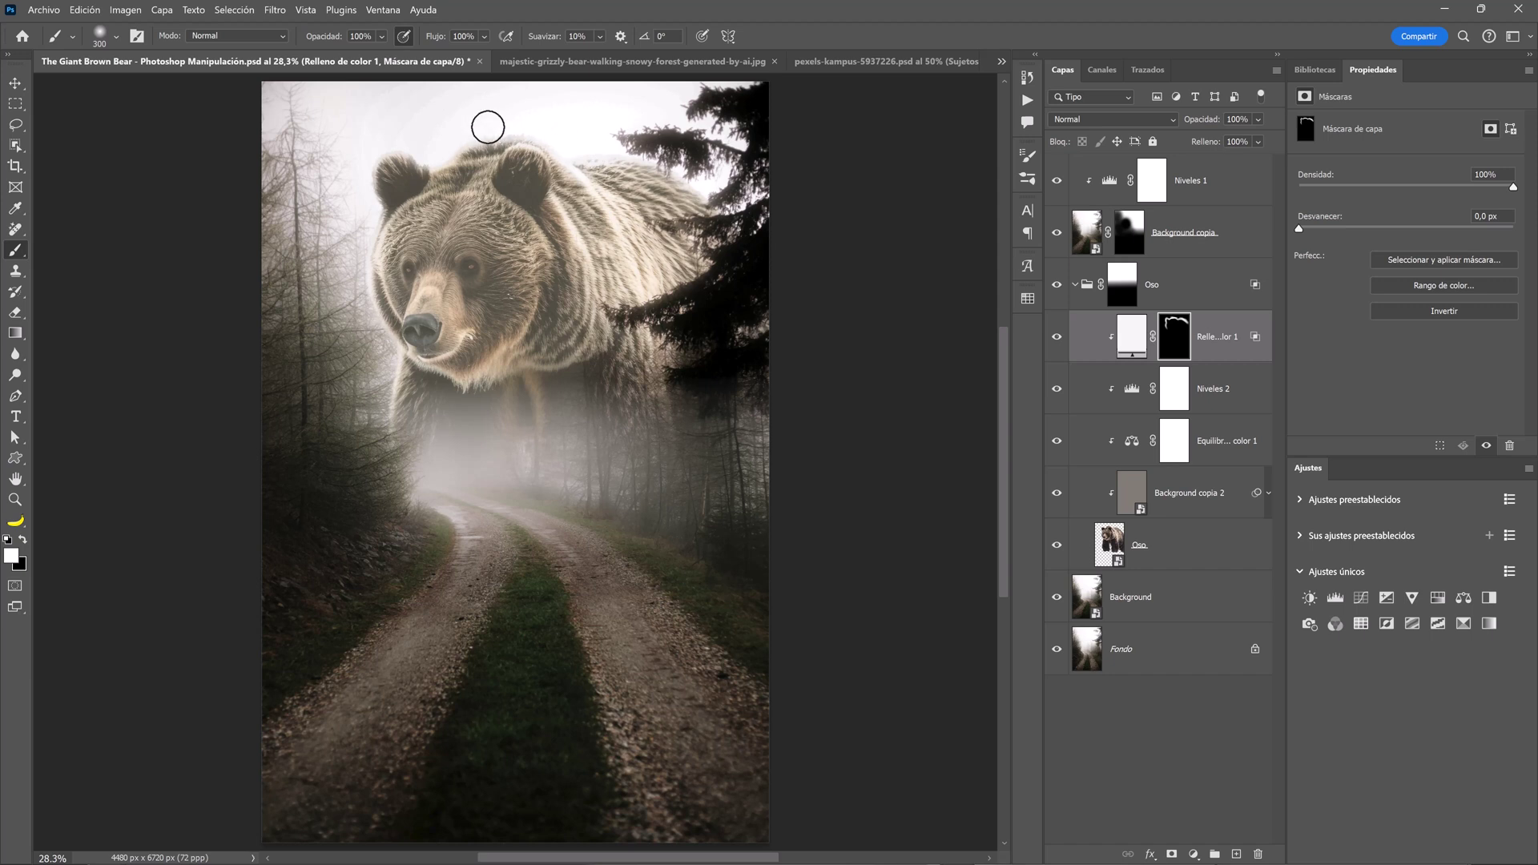
{"action": "key", "text": "bracketleft"}
{"action": "key", "text": "bracketleft"}
{"action": "key", "text": "bracketleft"}
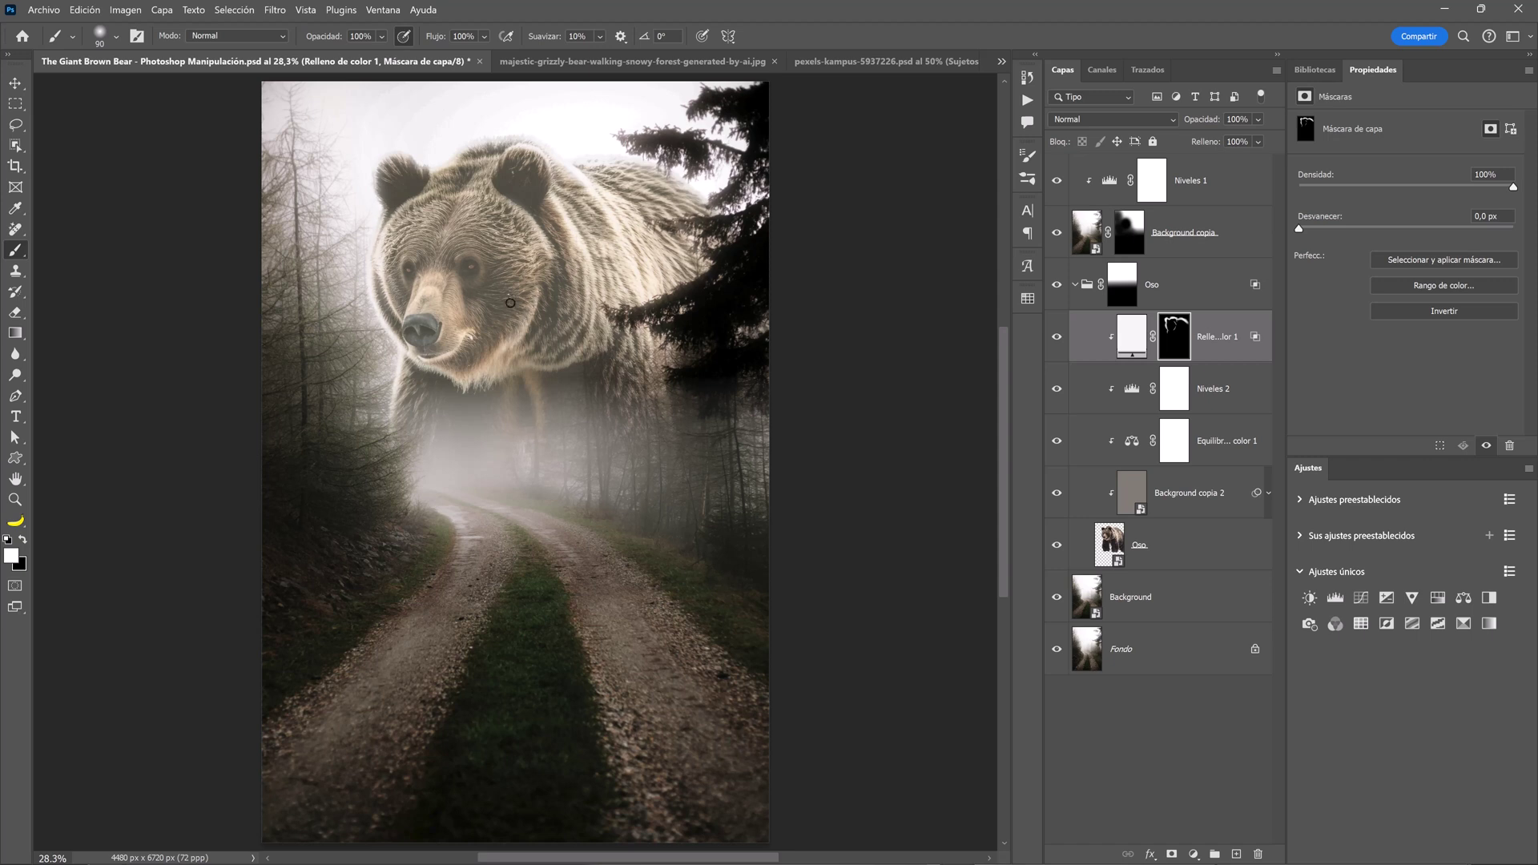
{"action": "left_click", "coordinate": [1057, 336]}
{"action": "left_click", "coordinate": [1058, 336]}
Collapse the Oso group and create a new empty layer named Ojos above it
{"action": "left_click", "coordinate": [1074, 284]}
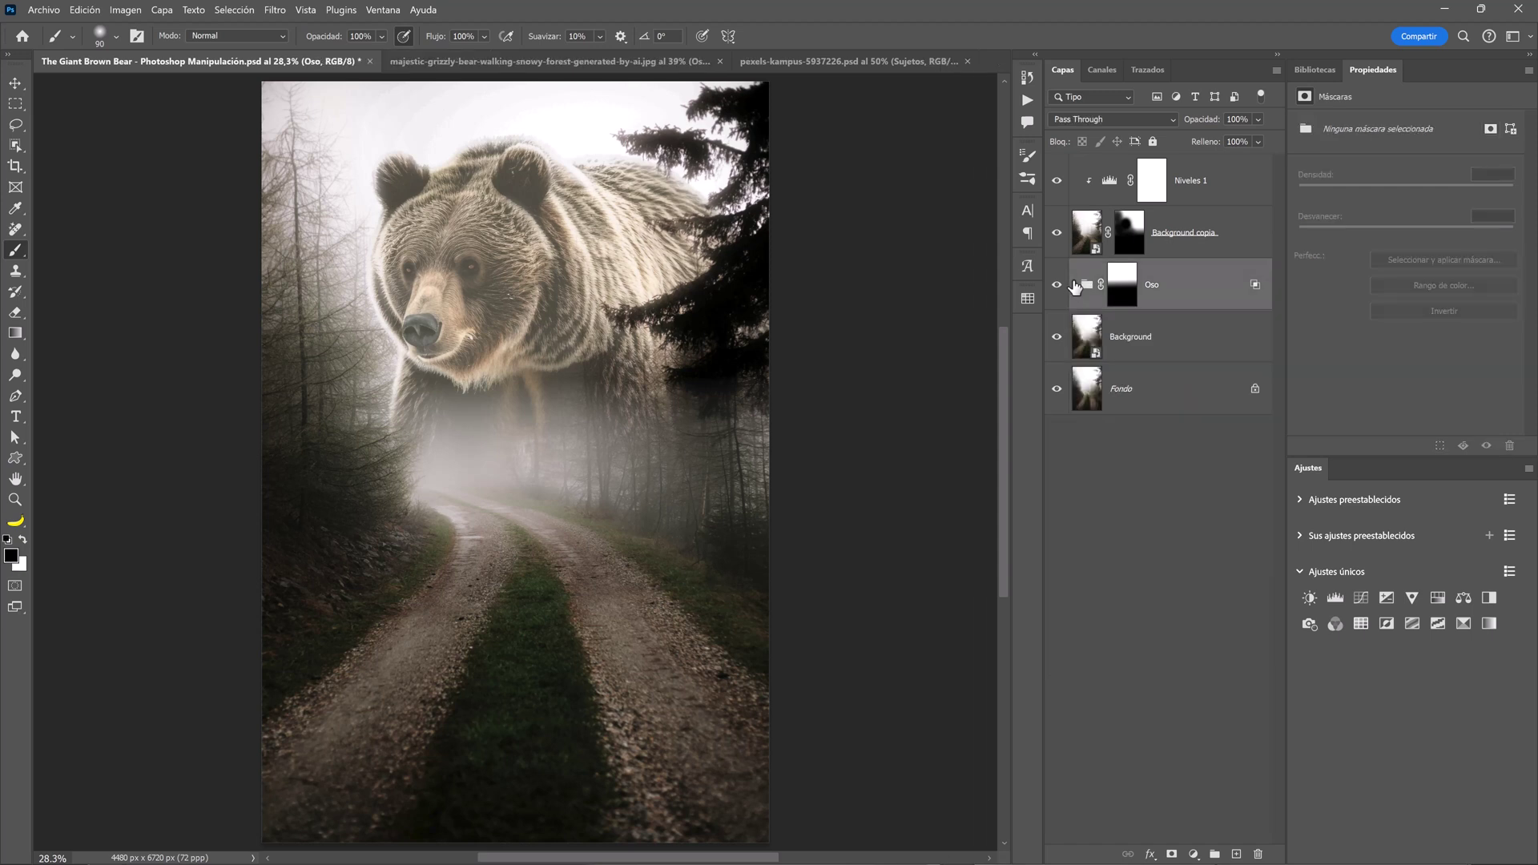
{"action": "key", "text": "x"}
{"action": "left_click", "coordinate": [1237, 854]}
{"action": "double_click", "coordinate": [1121, 284]}
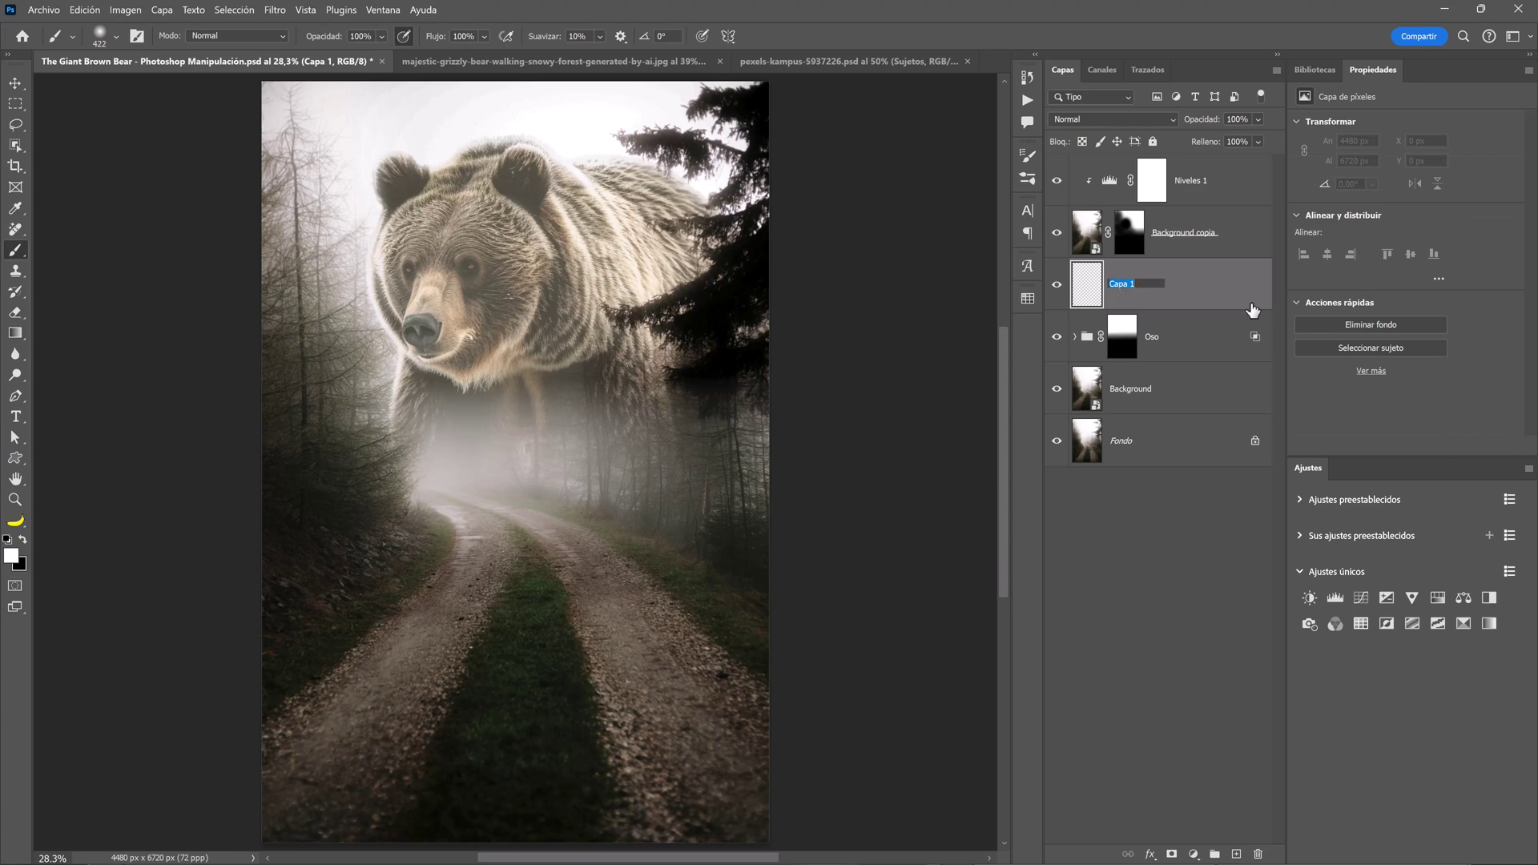
{"action": "type", "text": "Ojos"}
{"action": "key", "text": "Return"}
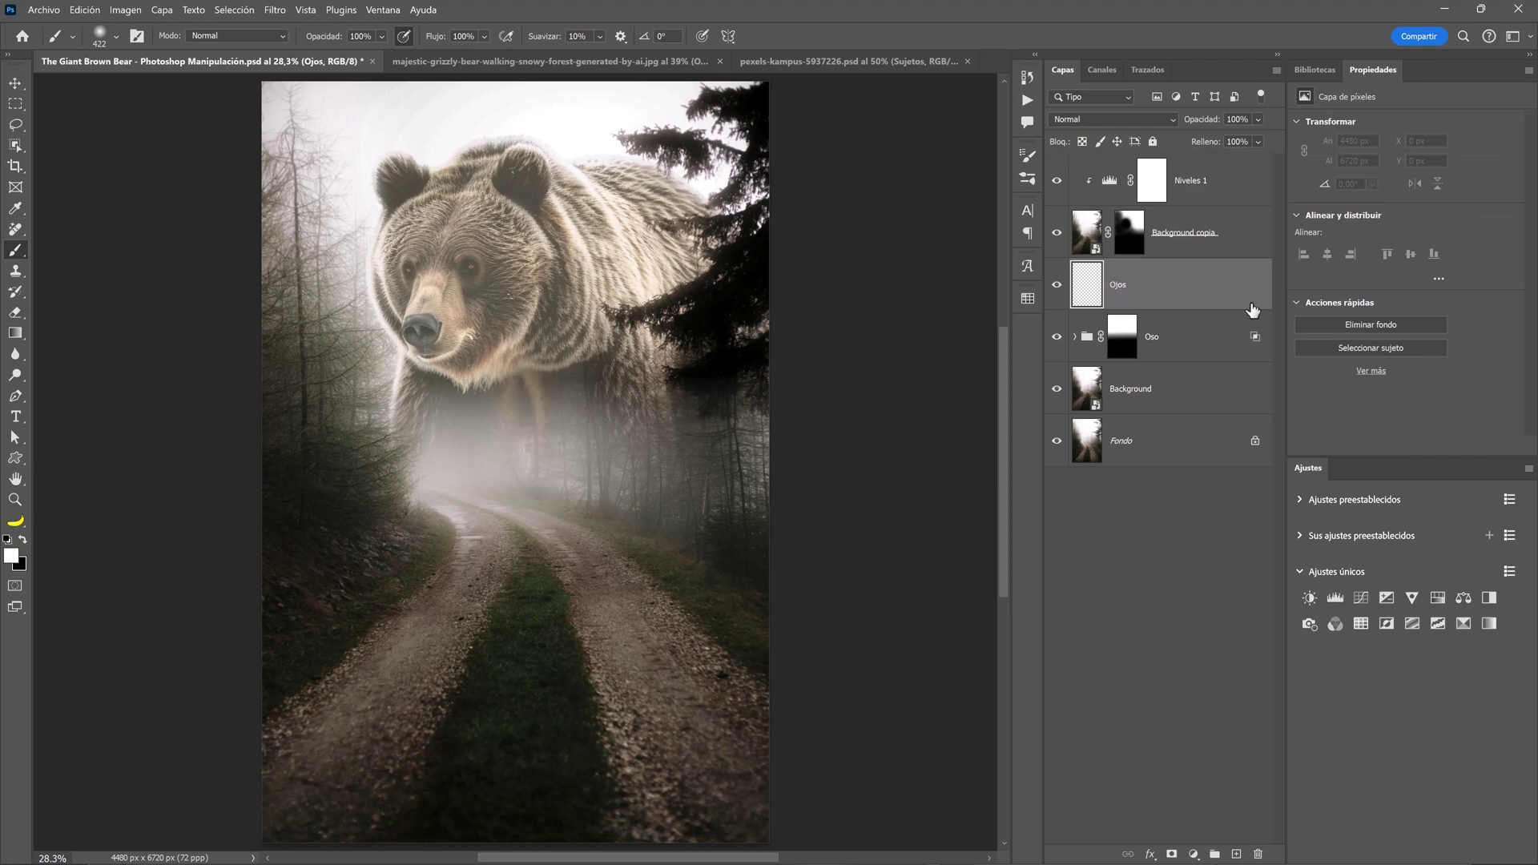
Fill the Ojos layer with 50% gray
{"action": "left_click", "coordinate": [84, 10]}
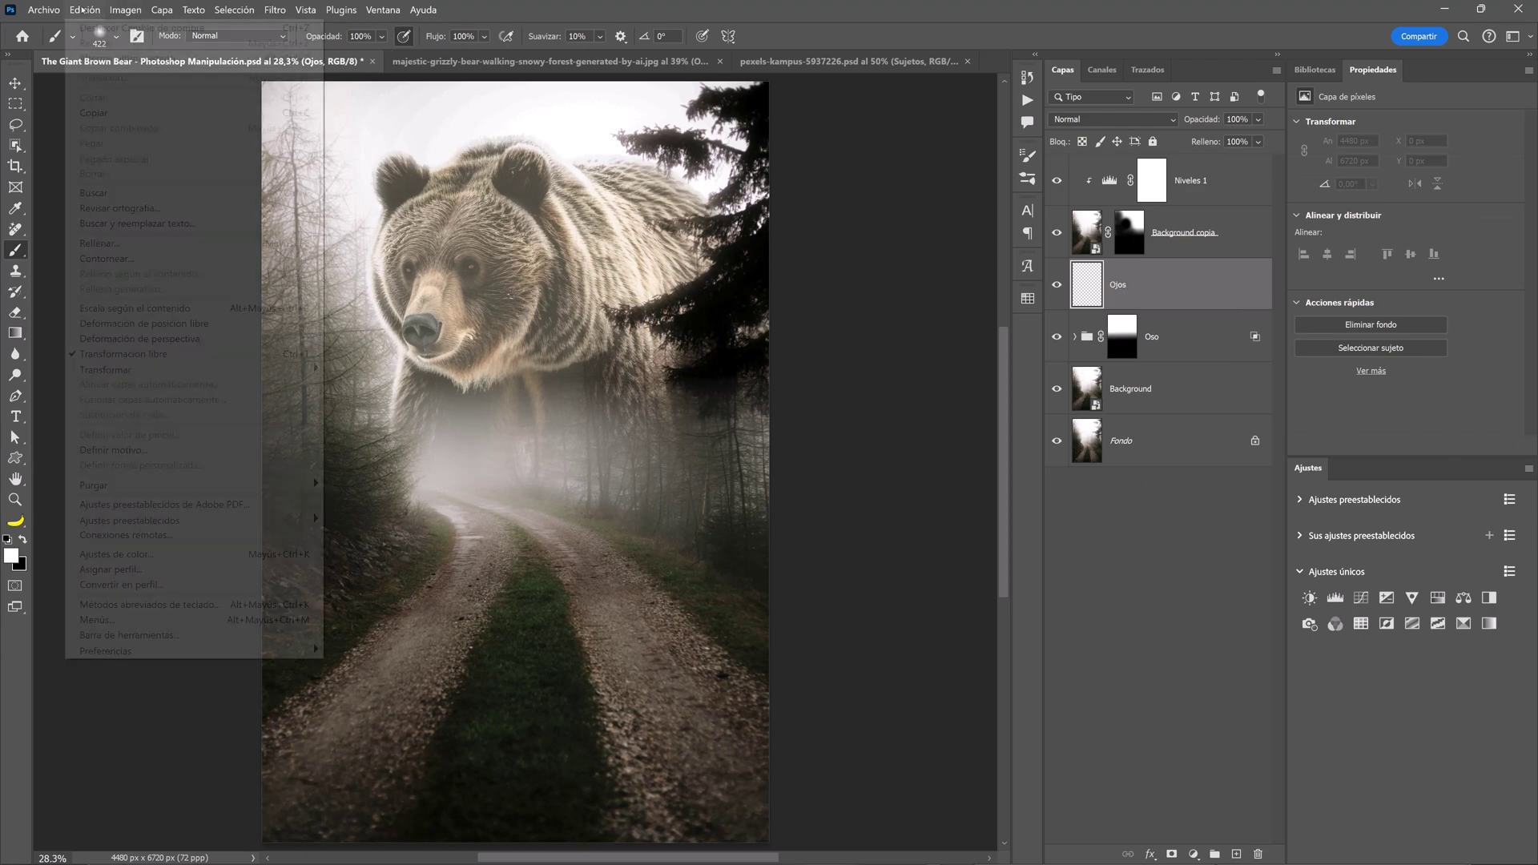
{"action": "left_click", "coordinate": [155, 244]}
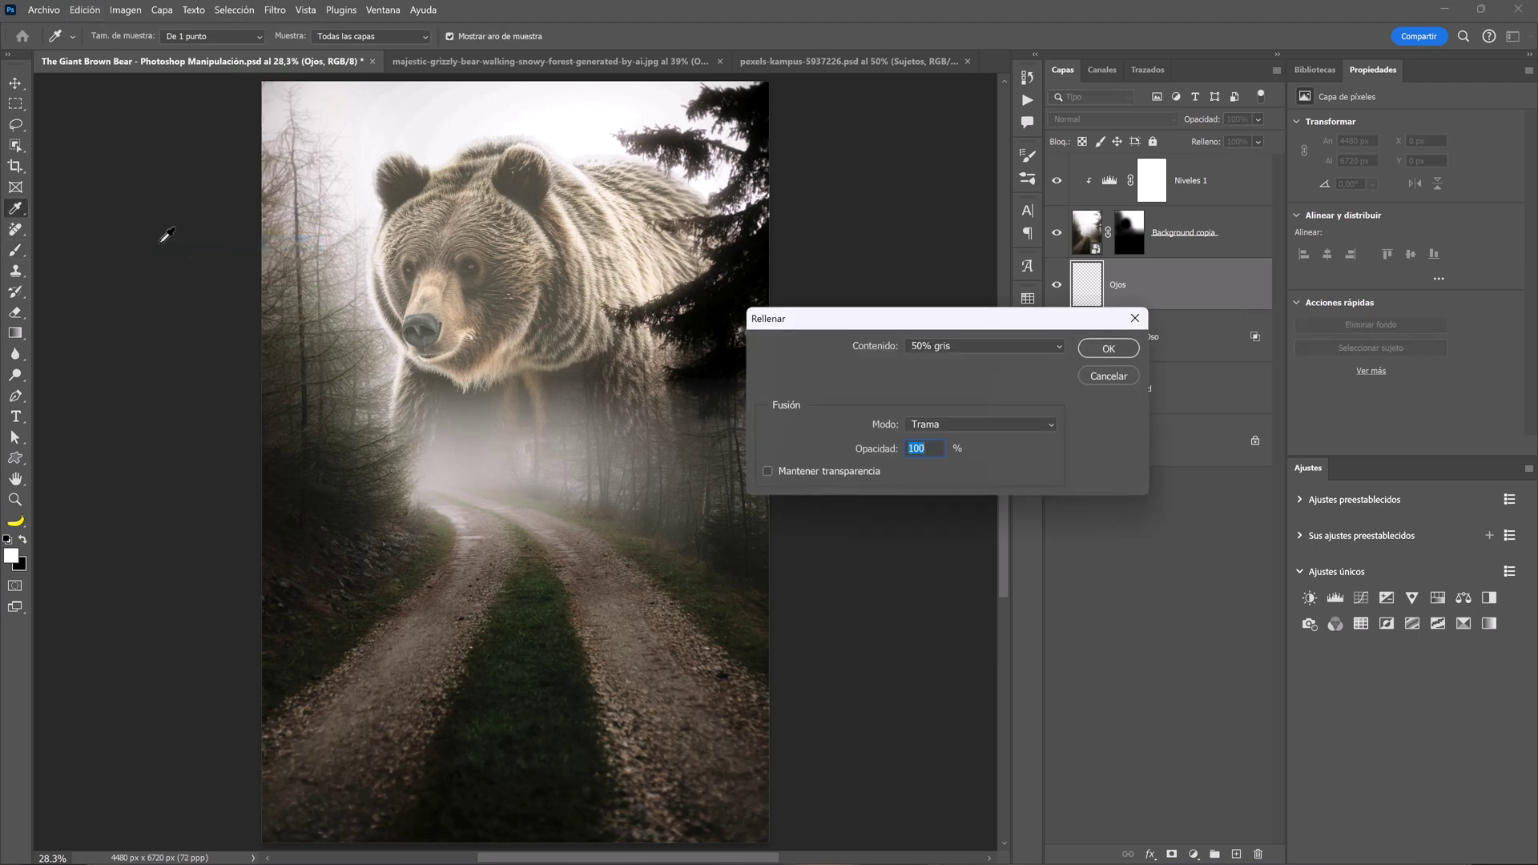
{"action": "left_click", "coordinate": [984, 345]}
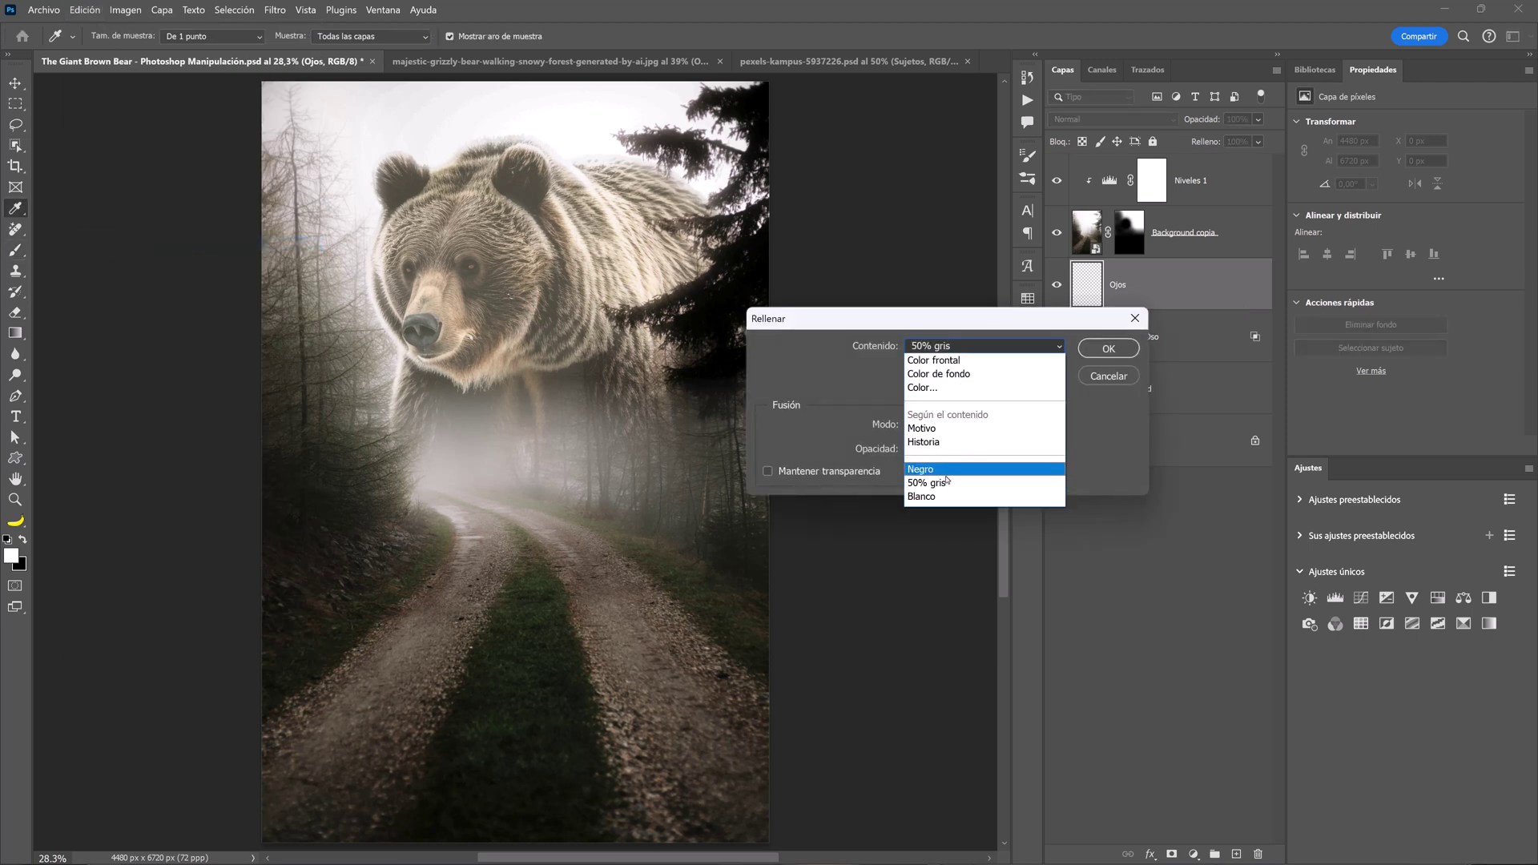
{"action": "left_click", "coordinate": [957, 484]}
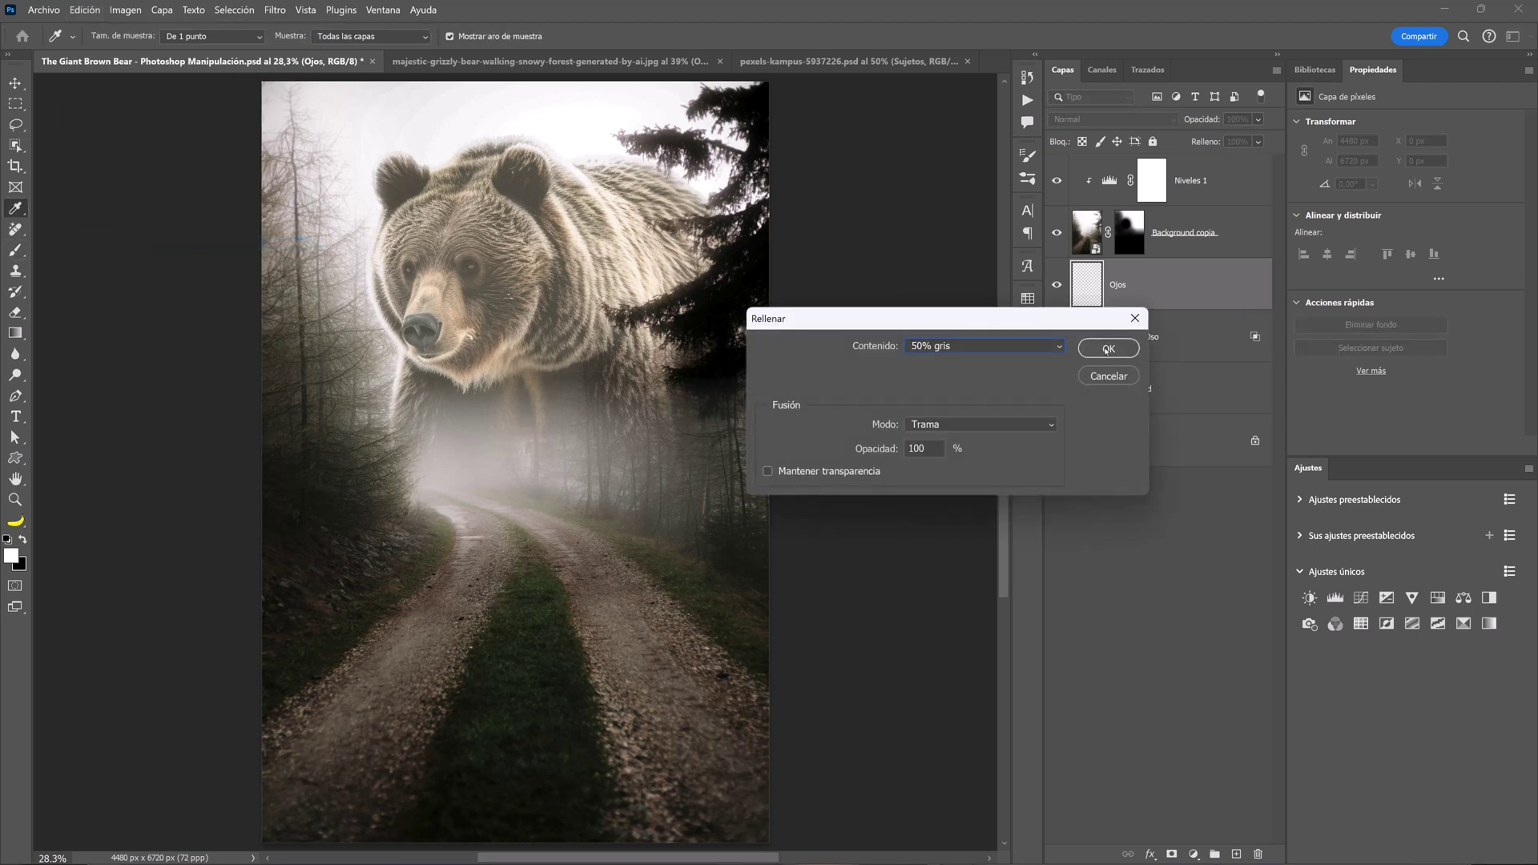
{"action": "left_click", "coordinate": [1108, 349]}
Set the Ojos layer to Superponer blending and move it above Niveles 1
{"action": "key", "text": "b"}
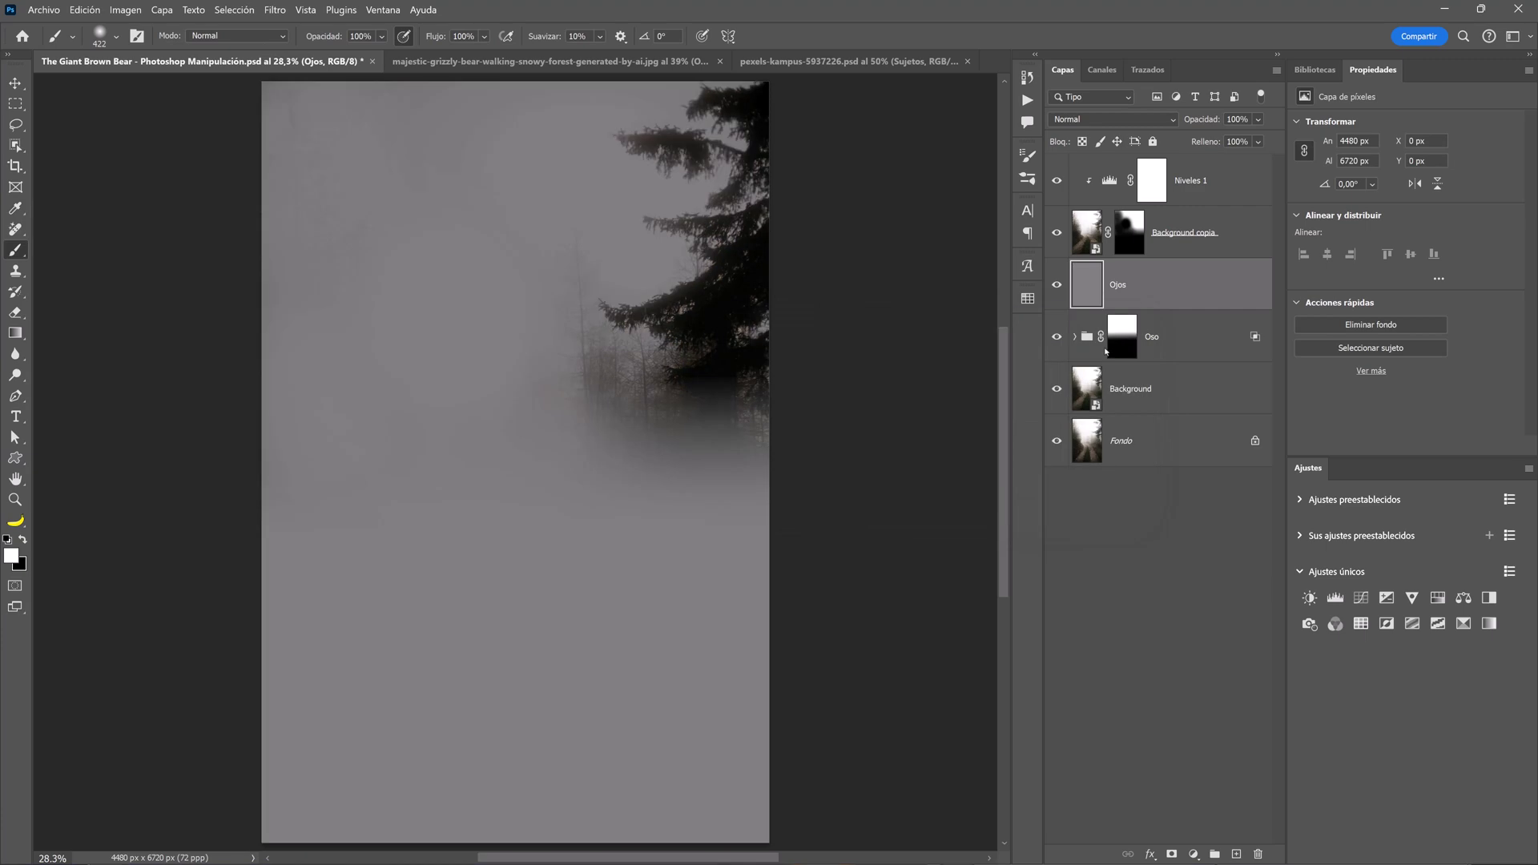
{"action": "left_click", "coordinate": [1127, 121]}
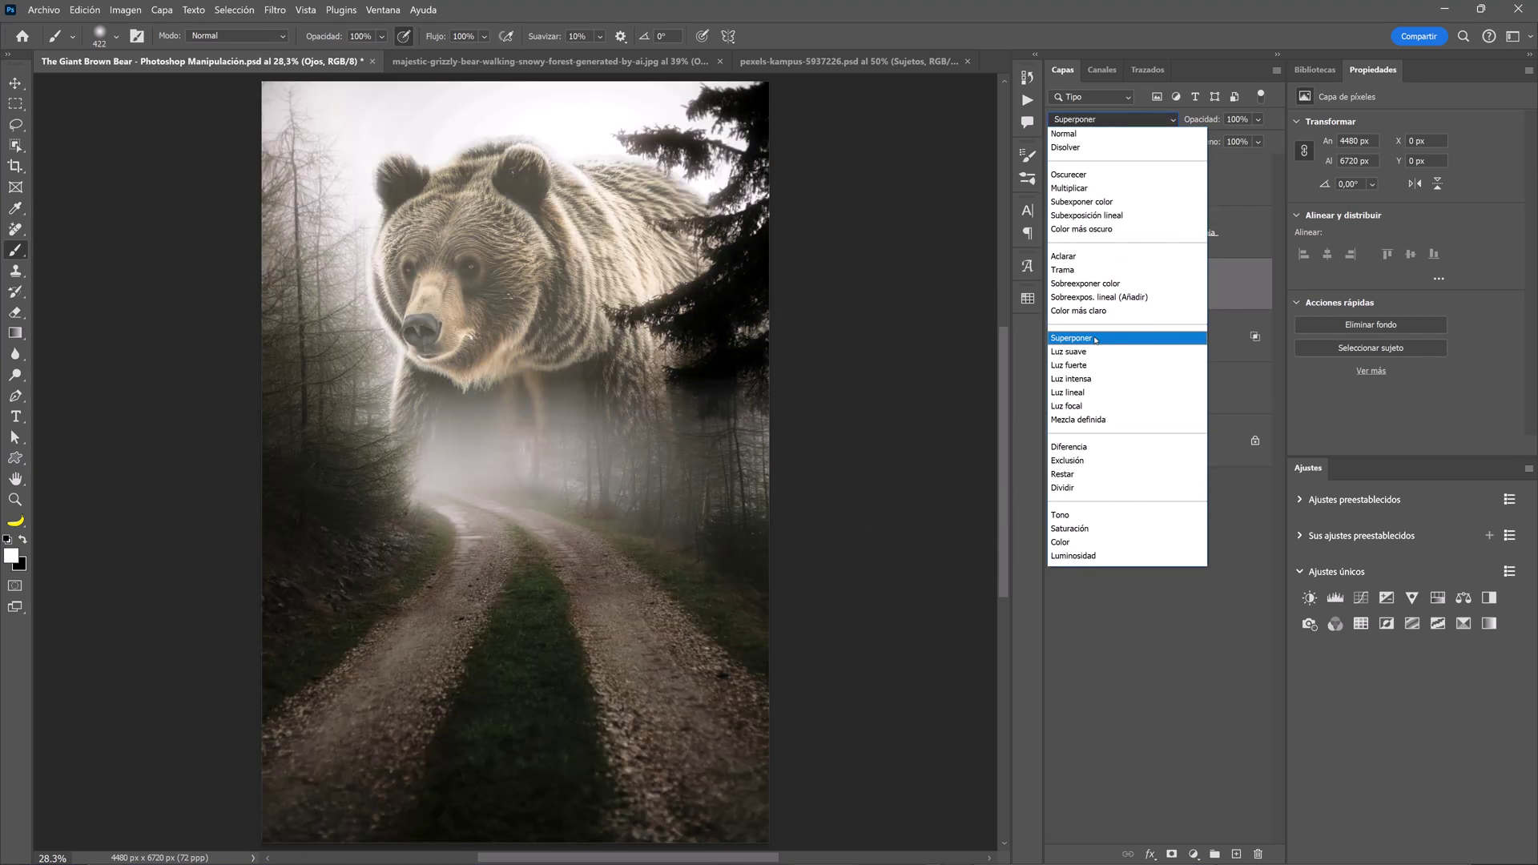
{"action": "left_click", "coordinate": [1105, 337]}
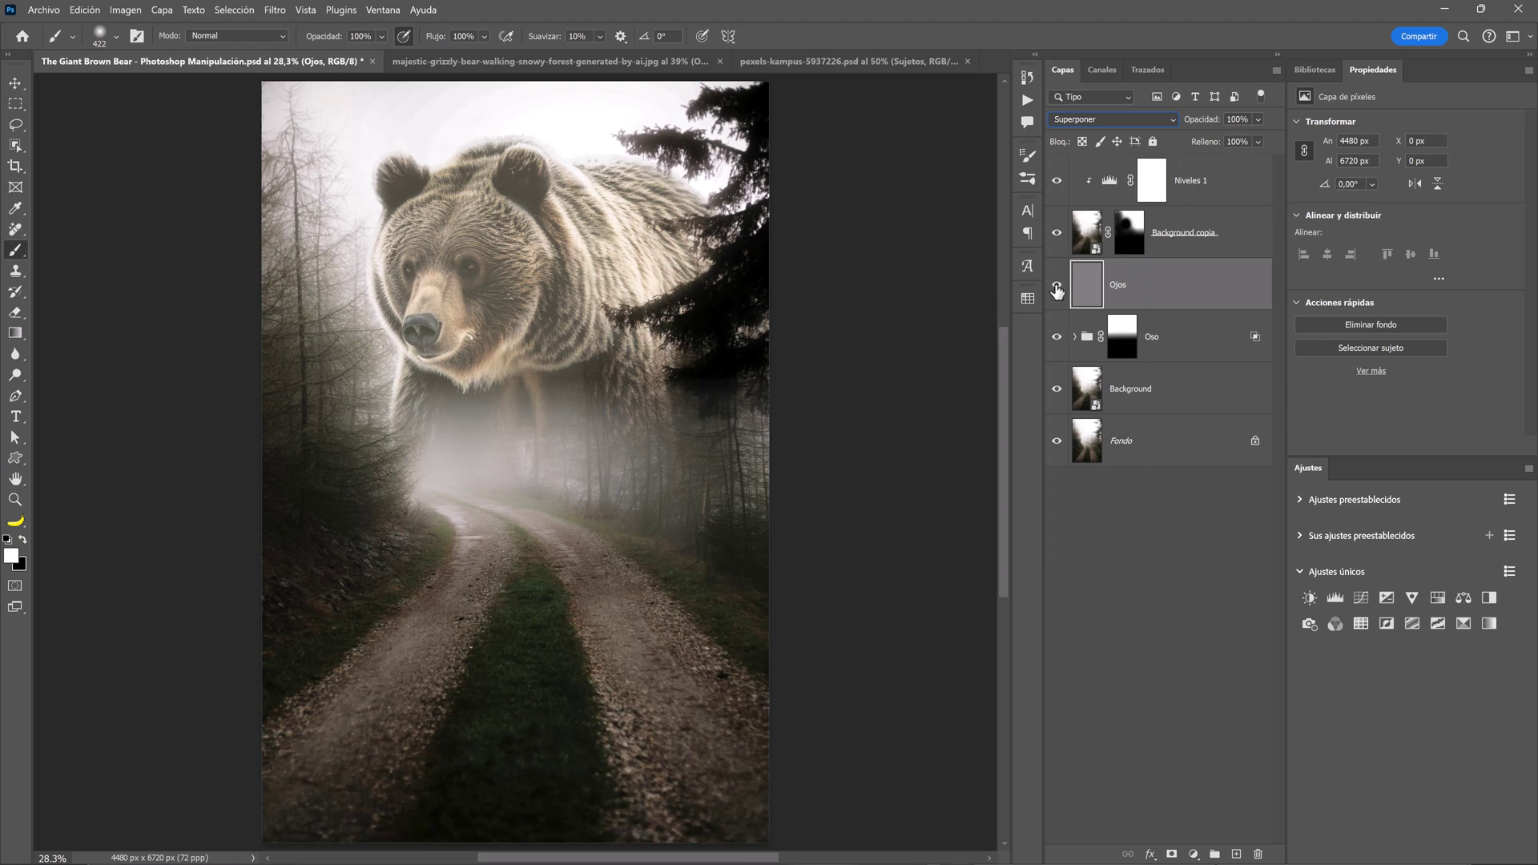
{"action": "left_click_drag", "start_coordinate": [1164, 287], "coordinate": [1180, 157]}
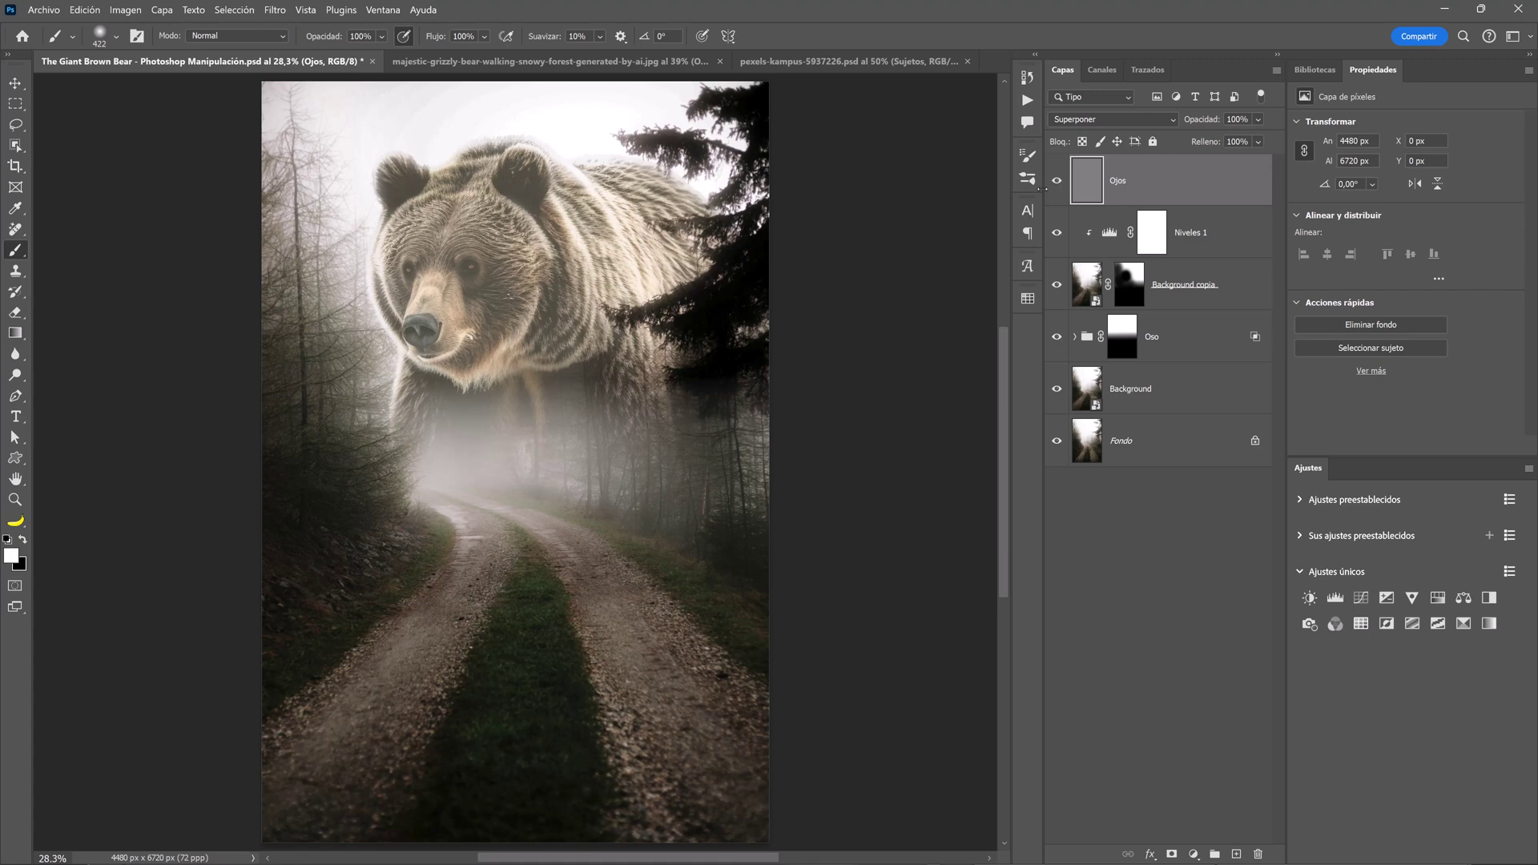
Zoom in and paint small glowing highlights into both of the bear's eyes
{"action": "scroll", "coordinate": [409, 278], "scroll_direction": "up", "scroll_amount": 3}
{"action": "scroll", "coordinate": [429, 284], "scroll_direction": "up", "scroll_amount": 2}
{"action": "scroll", "coordinate": [429, 285], "scroll_direction": "up", "scroll_amount": 2}
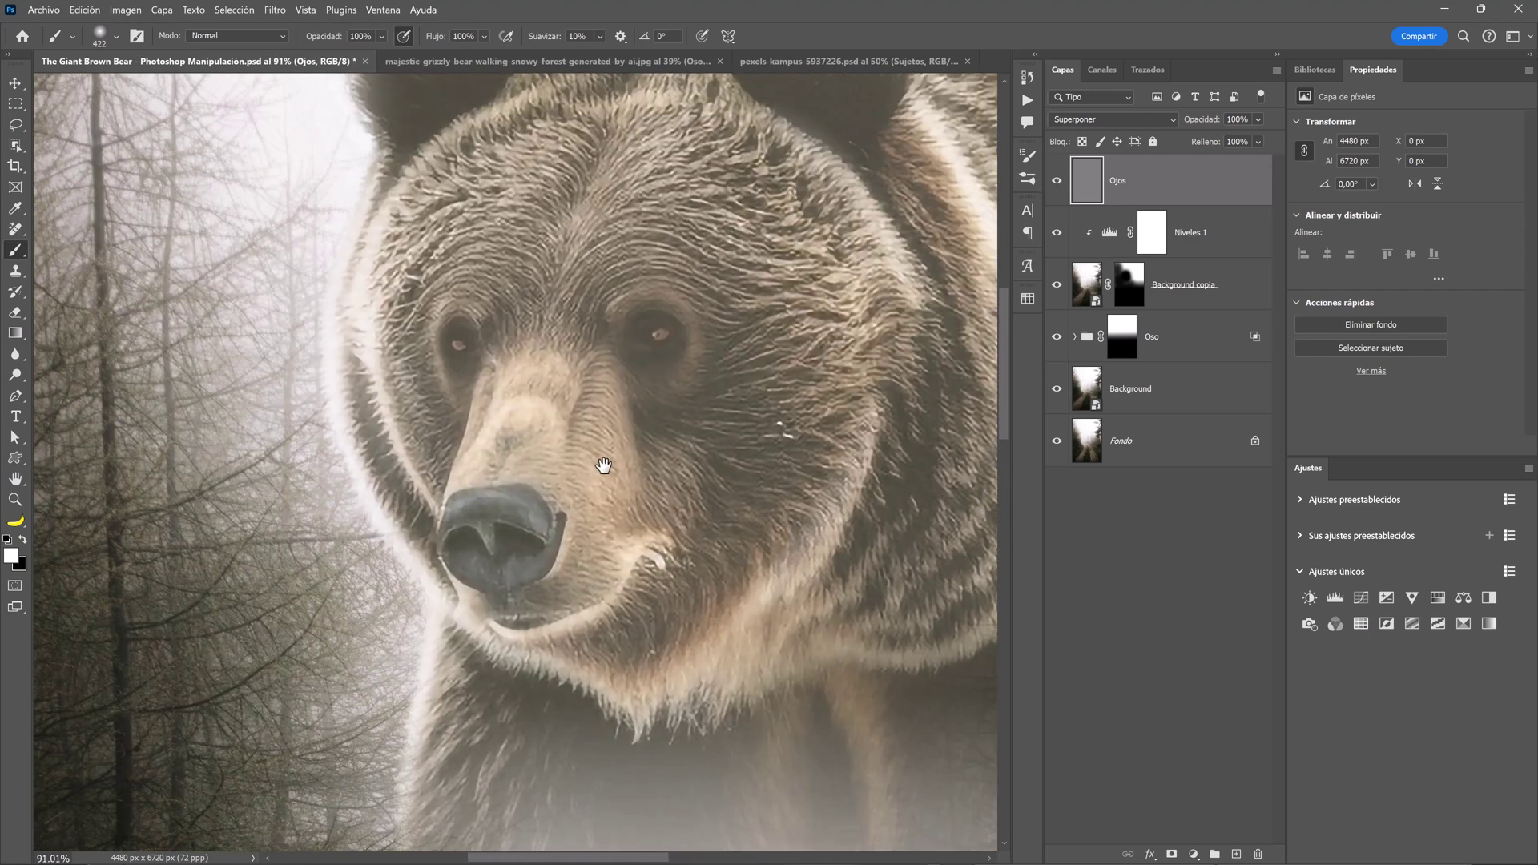
{"action": "left_click_drag", "start_coordinate": [692, 444], "coordinate": [657, 445]}
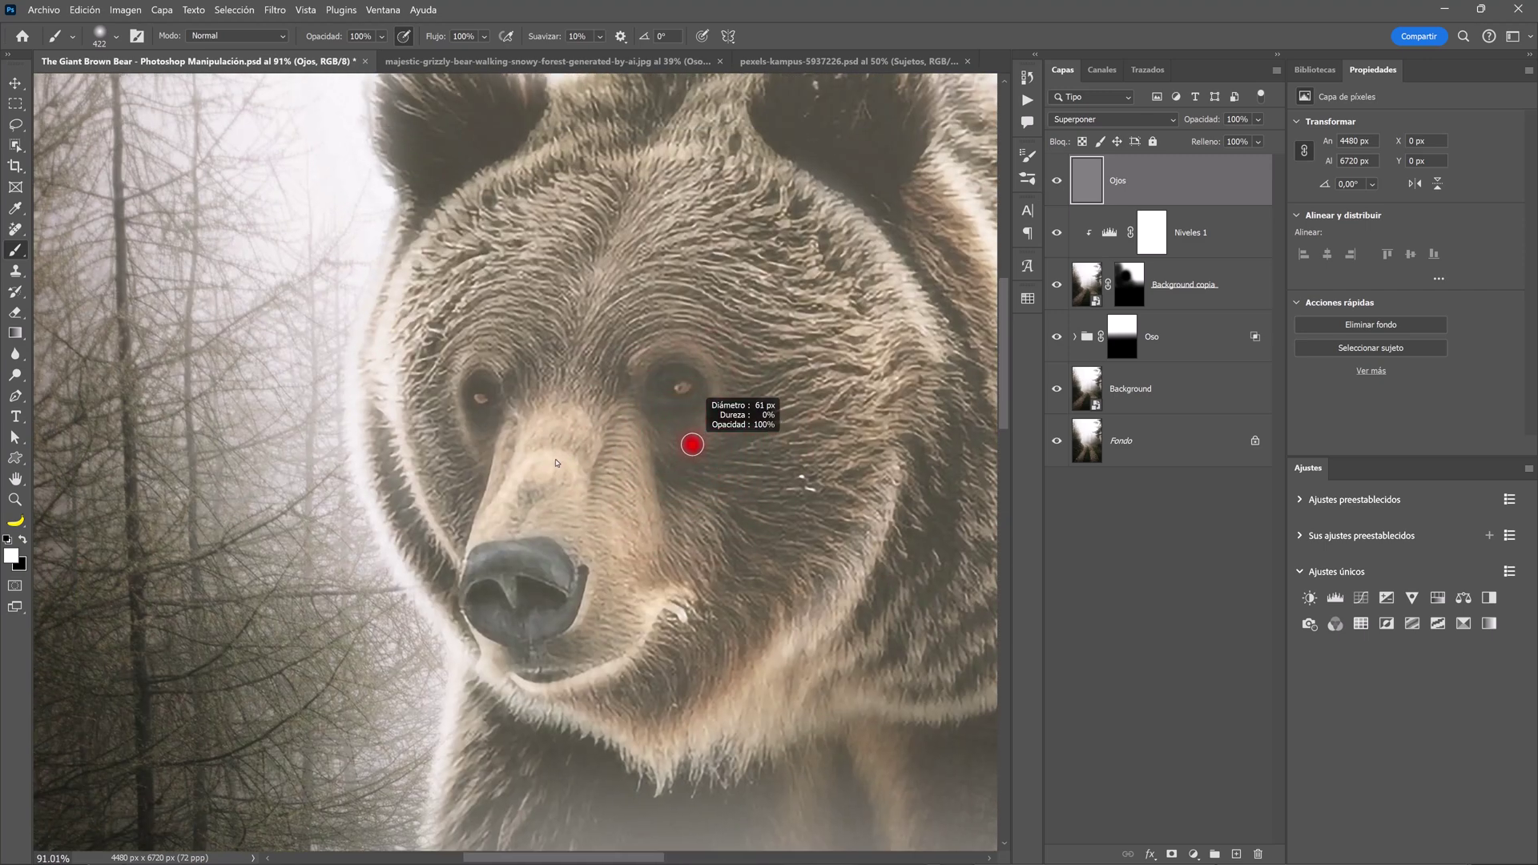
{"action": "left_click_drag", "start_coordinate": [680, 387], "coordinate": [685, 389]}
{"action": "left_click", "coordinate": [678, 387]}
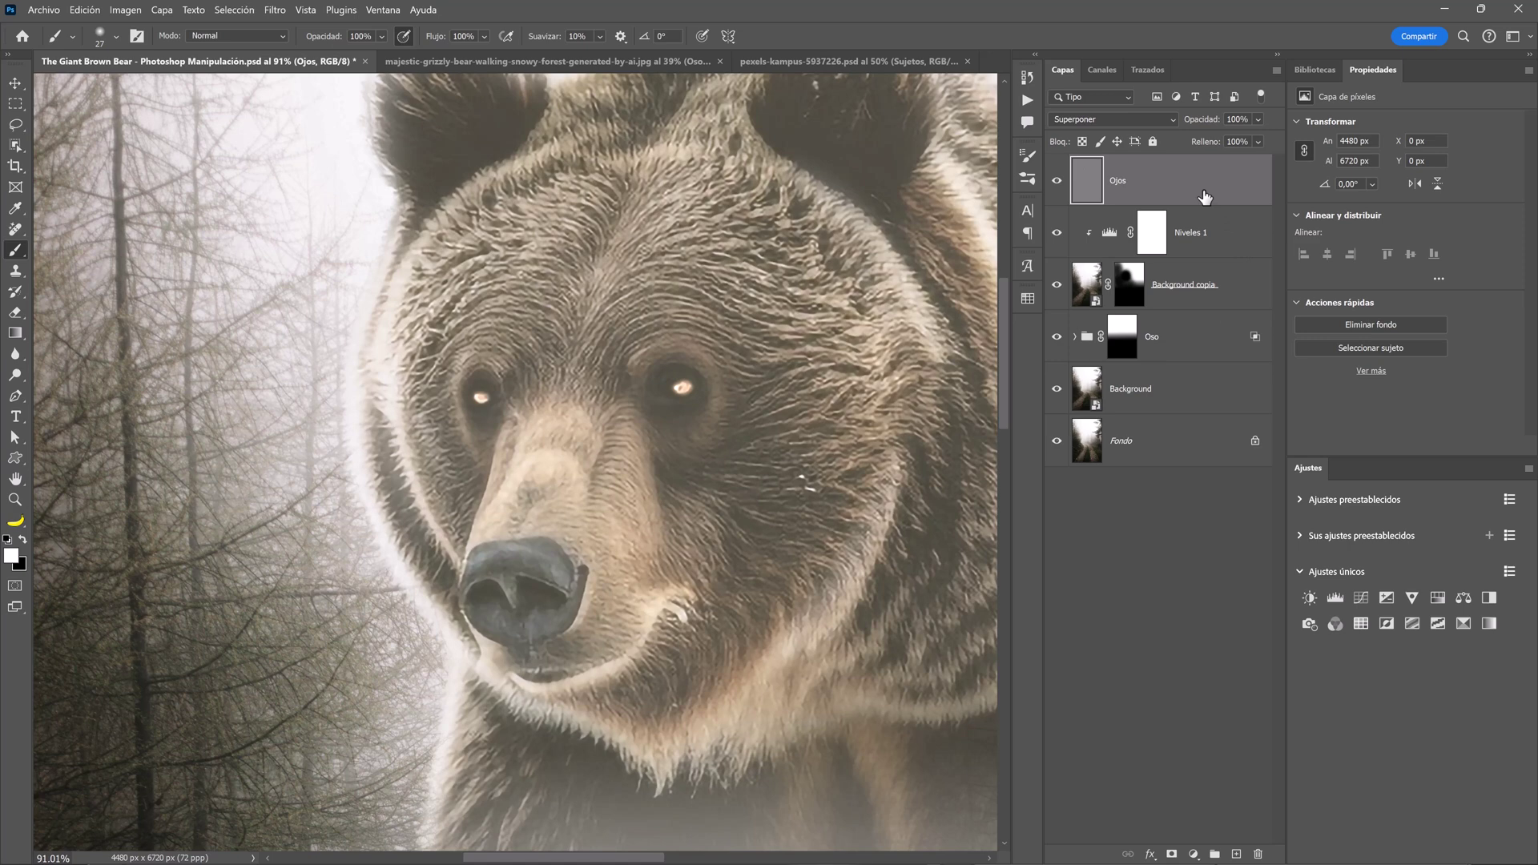
Fit the image in view and toggle the Ojos layer to compare the glowing eyes
{"action": "key", "text": "v"}
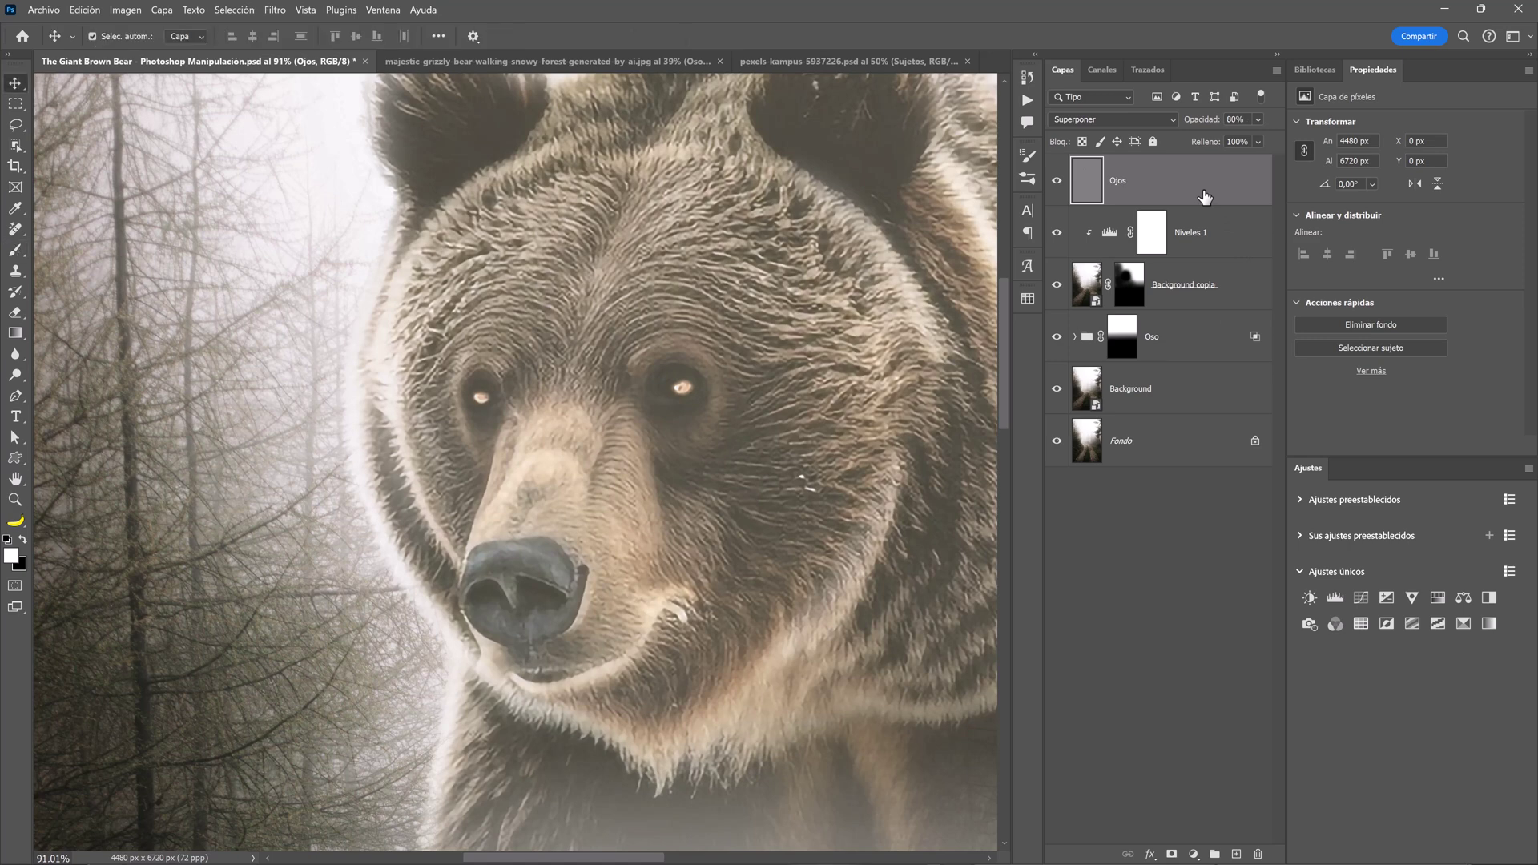
{"action": "key", "text": "ctrl+0"}
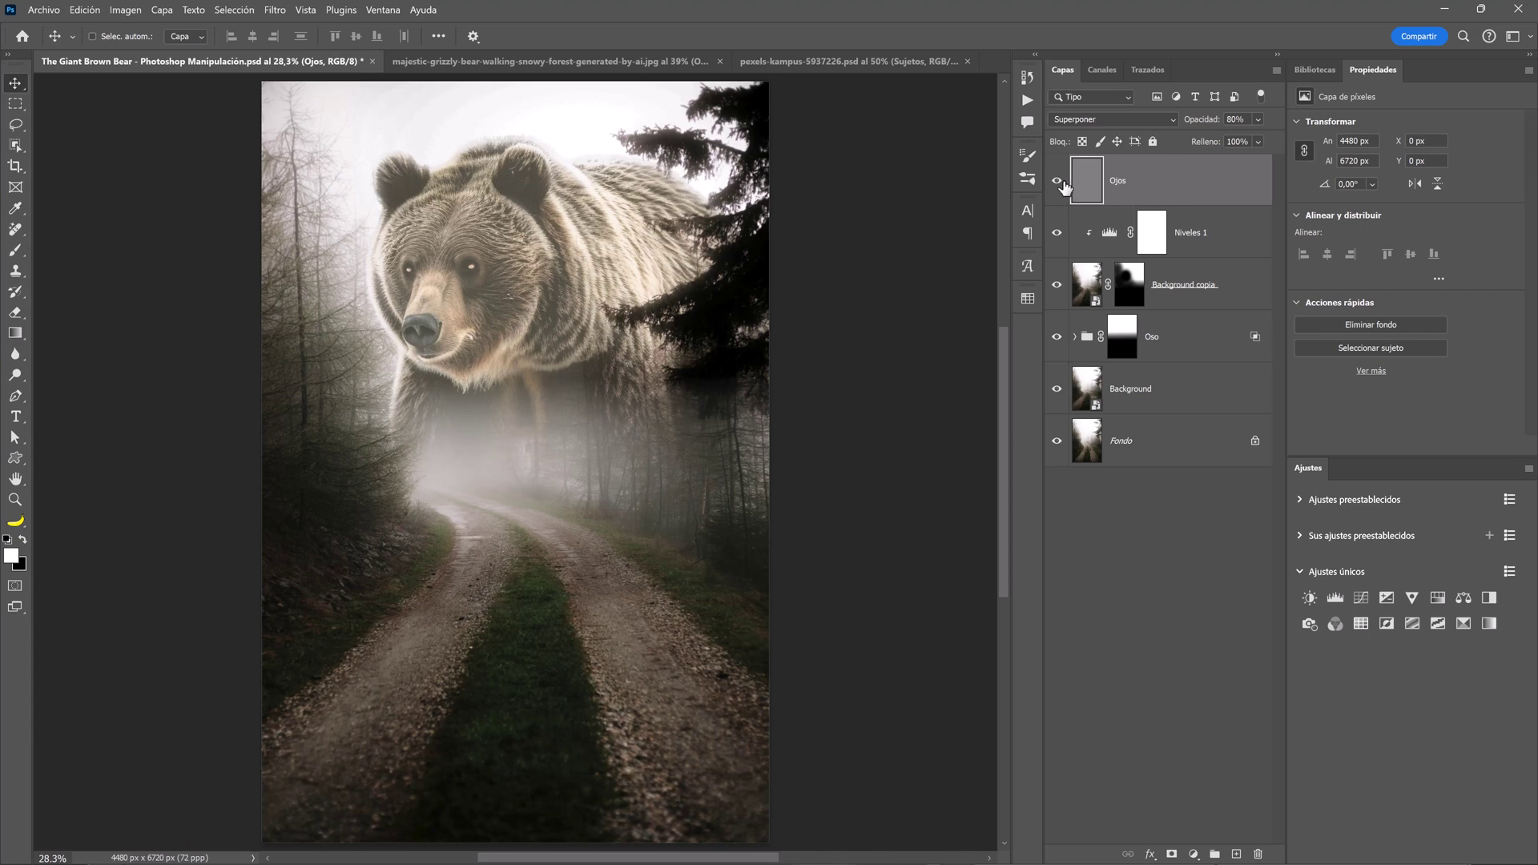
{"action": "left_click", "coordinate": [1058, 181]}
{"action": "left_click", "coordinate": [1058, 182]}
Hide Fondo in the hikers photo and drag the Sujetos cut-out into the bear scene
{"action": "left_click", "coordinate": [792, 63]}
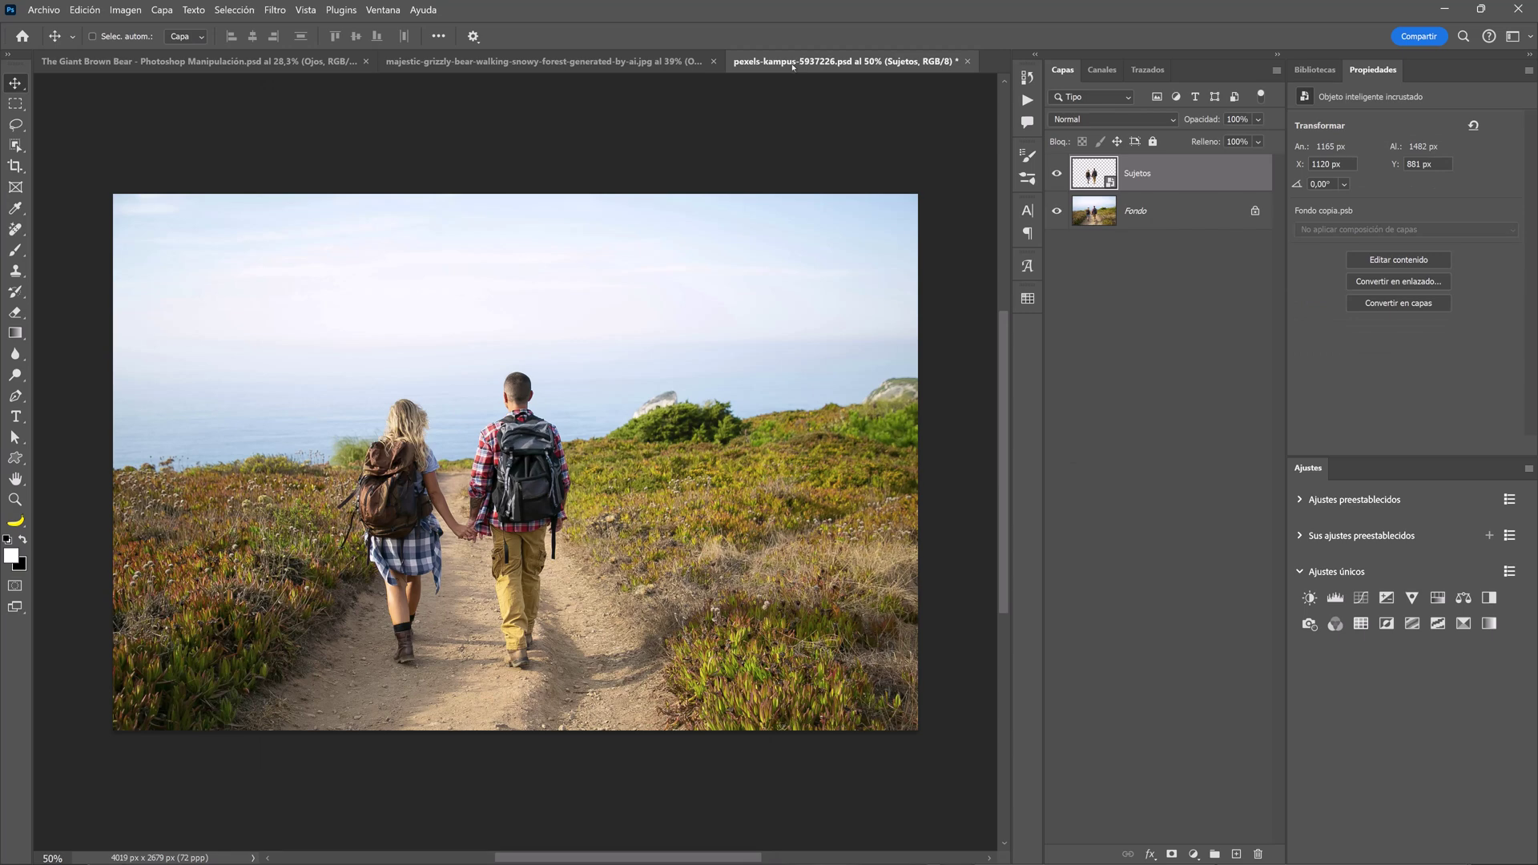
{"action": "left_click", "coordinate": [1059, 214]}
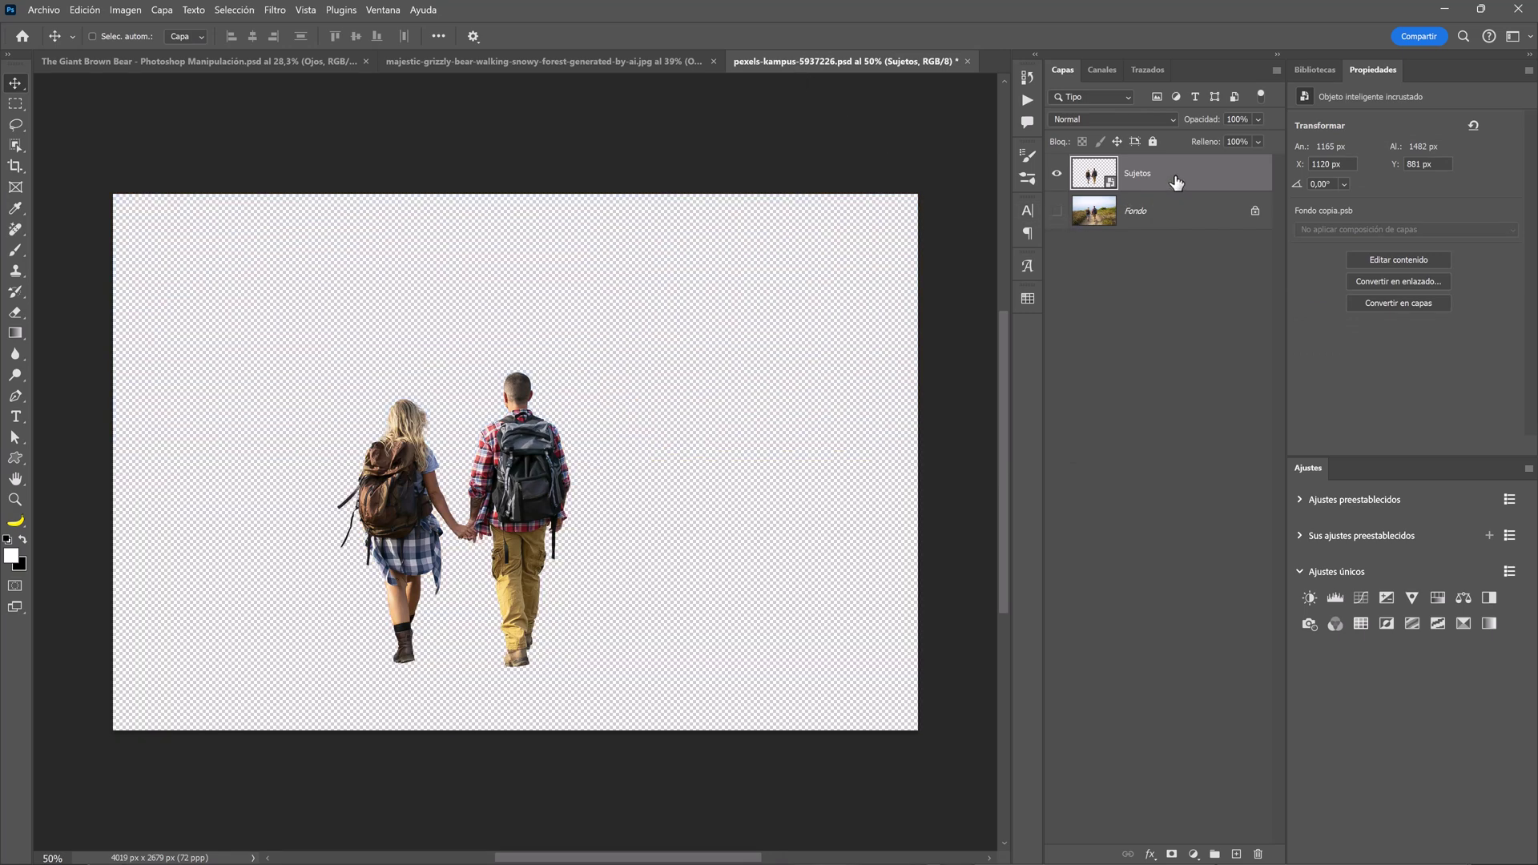
{"action": "mouse_move", "coordinate": [1176, 183]}
{"action": "left_mouse_down"}
{"action": "mouse_move", "coordinate": [312, 64]}
{"action": "mouse_move", "coordinate": [533, 486]}
{"action": "mouse_move", "coordinate": [573, 533]}
{"action": "left_mouse_up"}
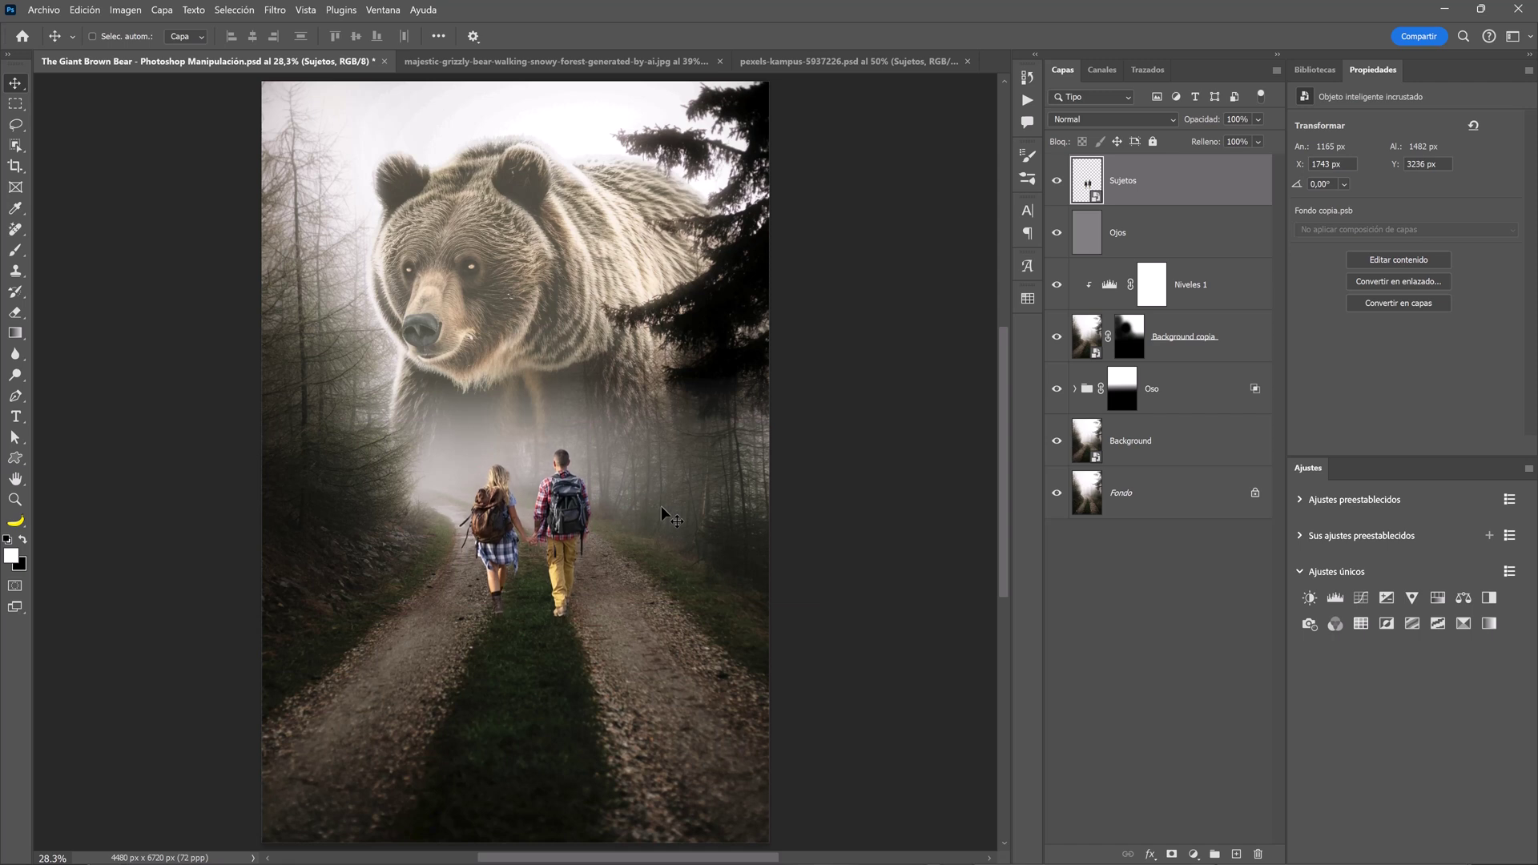
Put the hikers layer into a new group named Sujetos
{"action": "key", "text": "ctrl+g"}
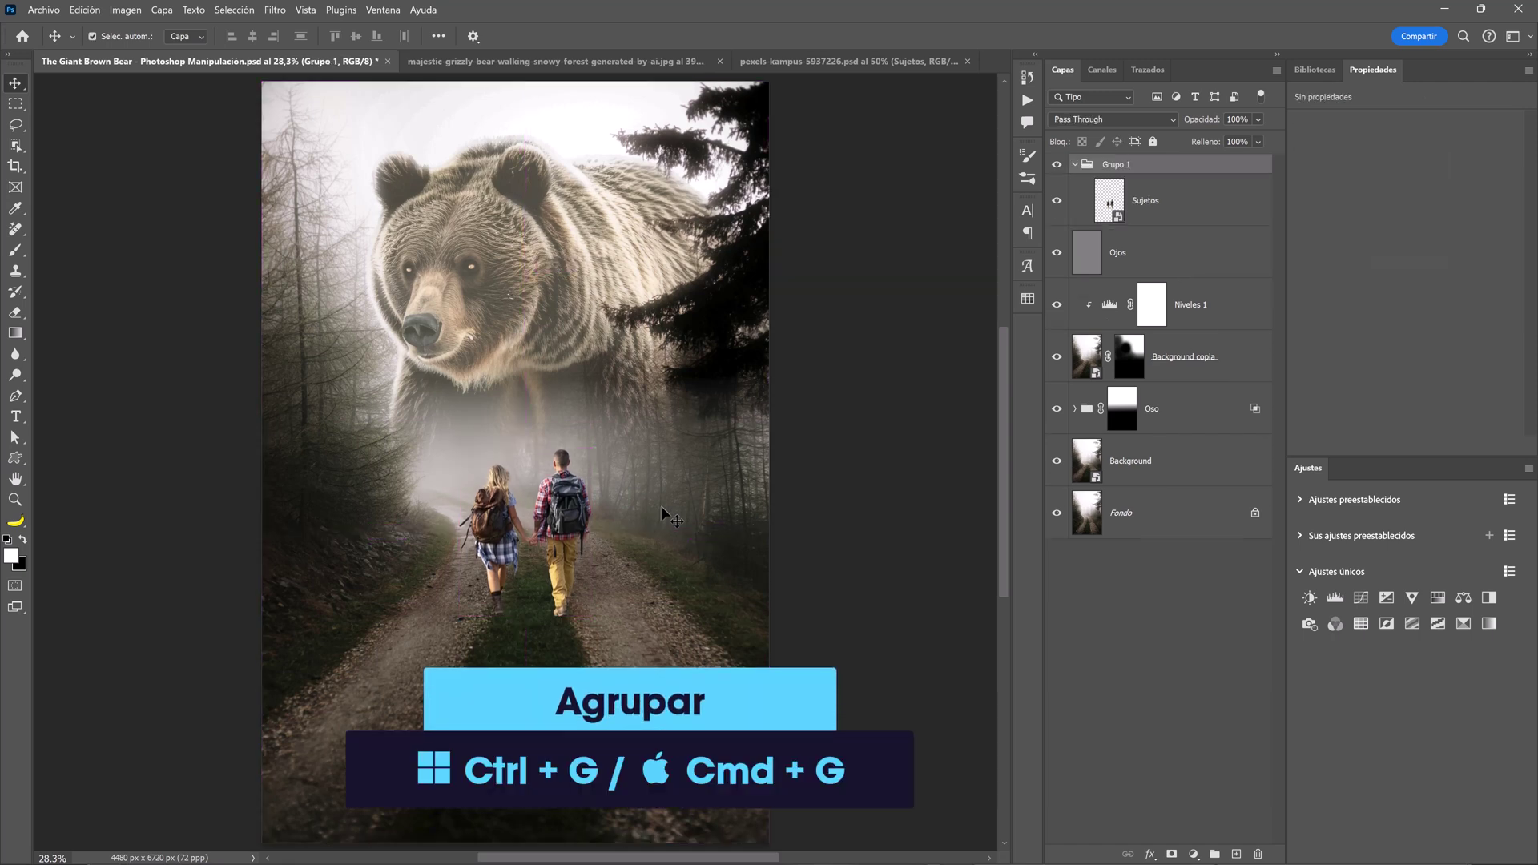
{"action": "double_click", "coordinate": [1122, 165]}
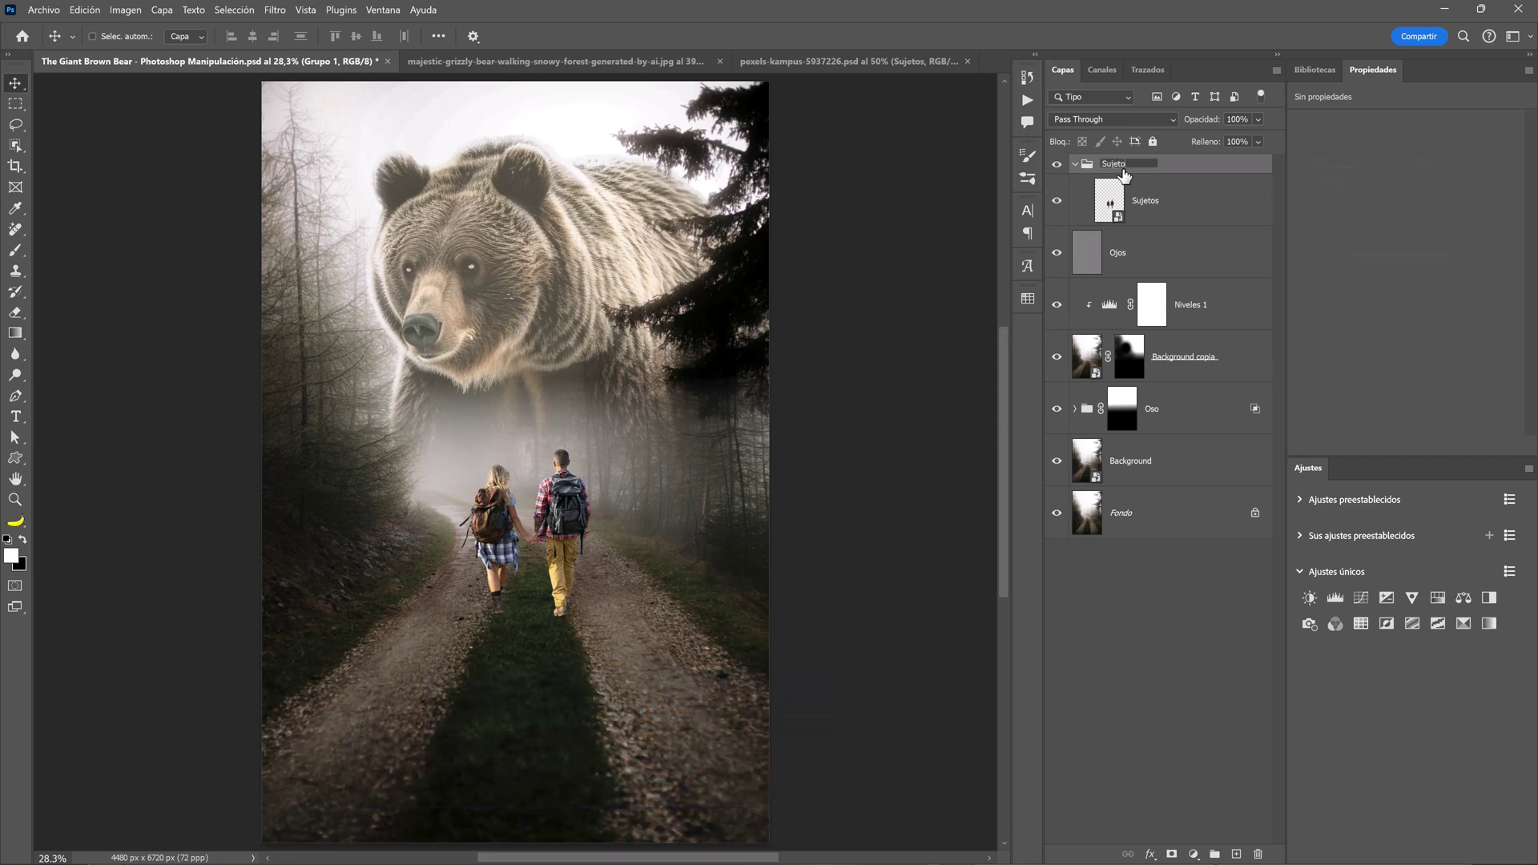
{"action": "type", "text": "Sujetos"}
{"action": "key", "text": "Return"}
{"action": "left_click", "coordinate": [1172, 202]}
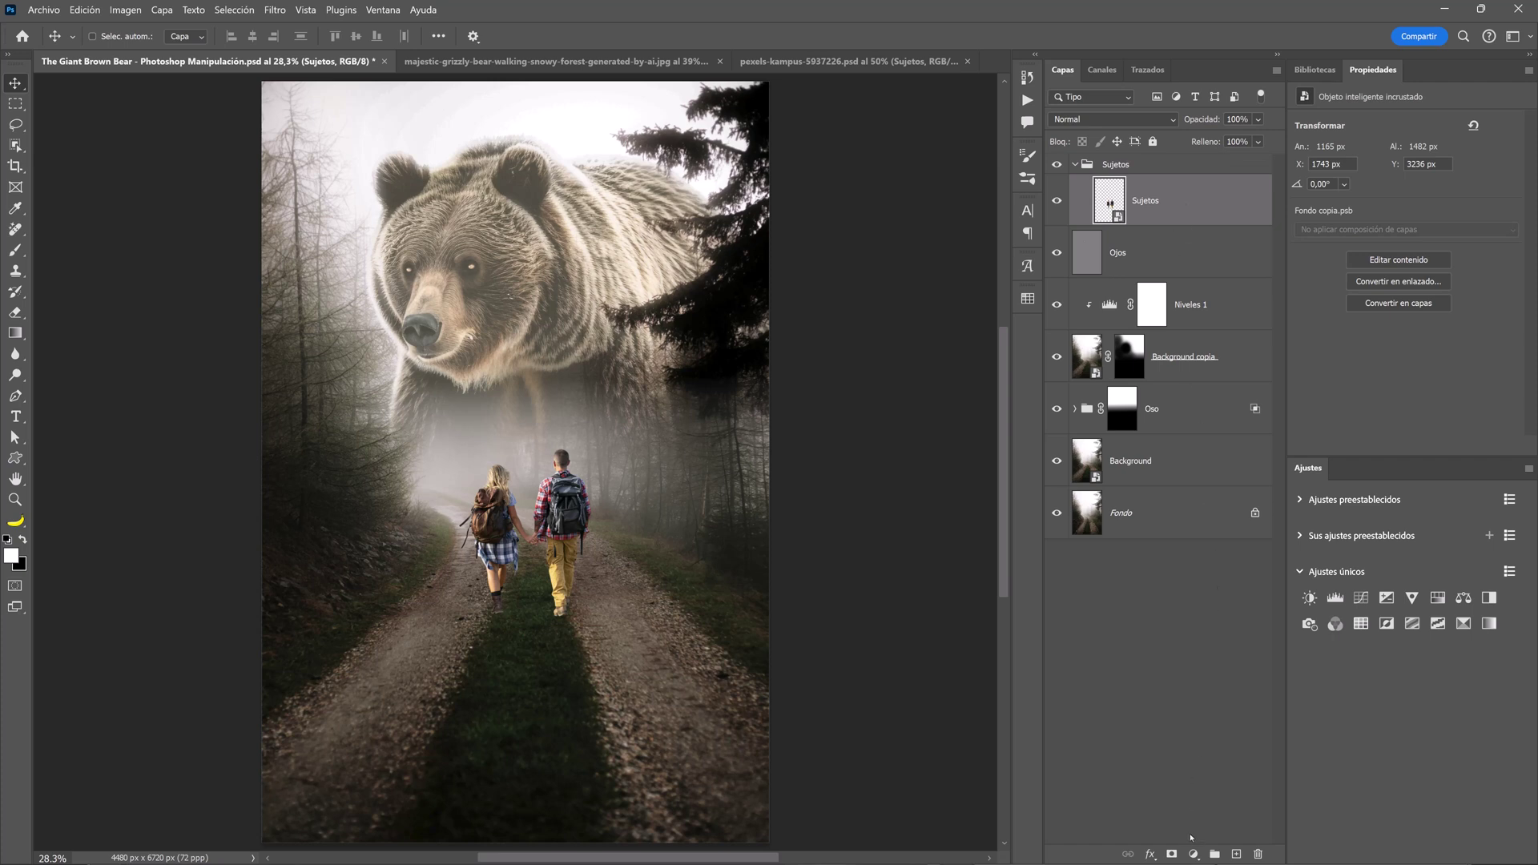
Add a Solid Color fill layer clipped to the hikers
{"action": "left_click", "coordinate": [1194, 854]}
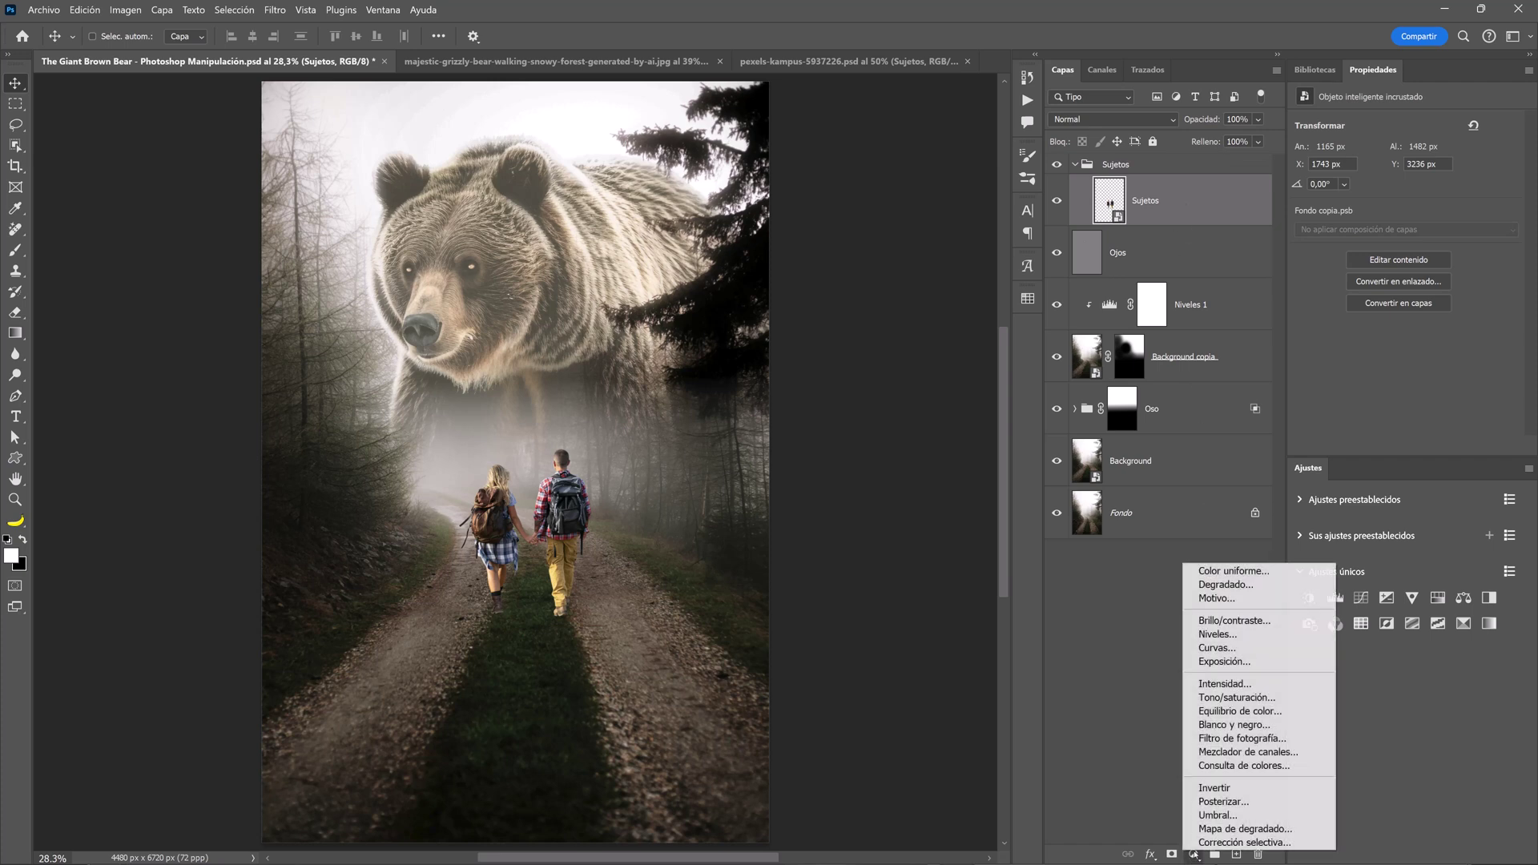
{"action": "left_click", "coordinate": [1230, 570]}
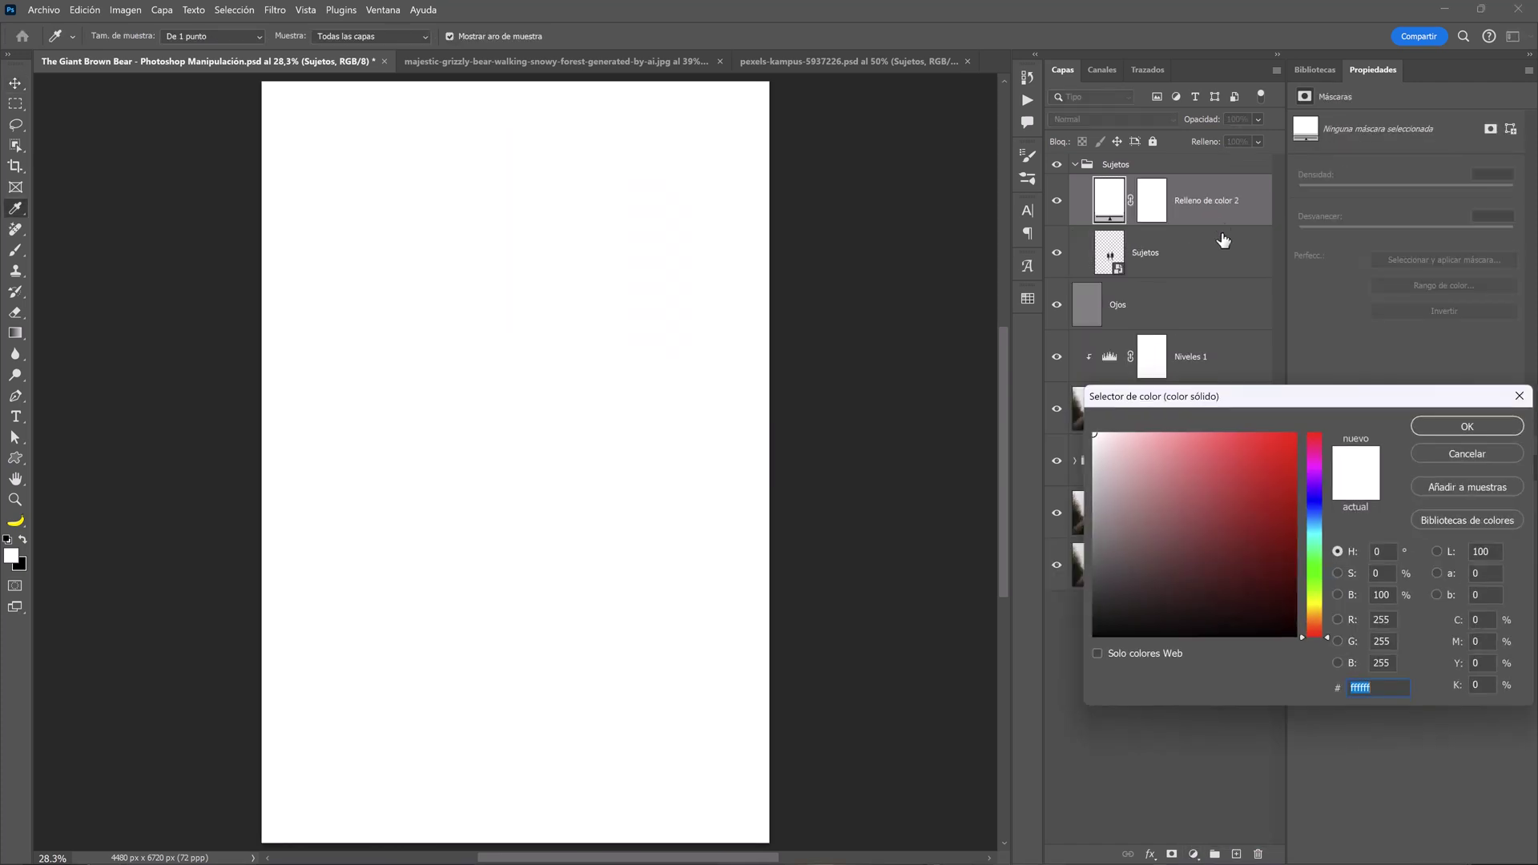
{"action": "left_click", "coordinate": [1449, 431]}
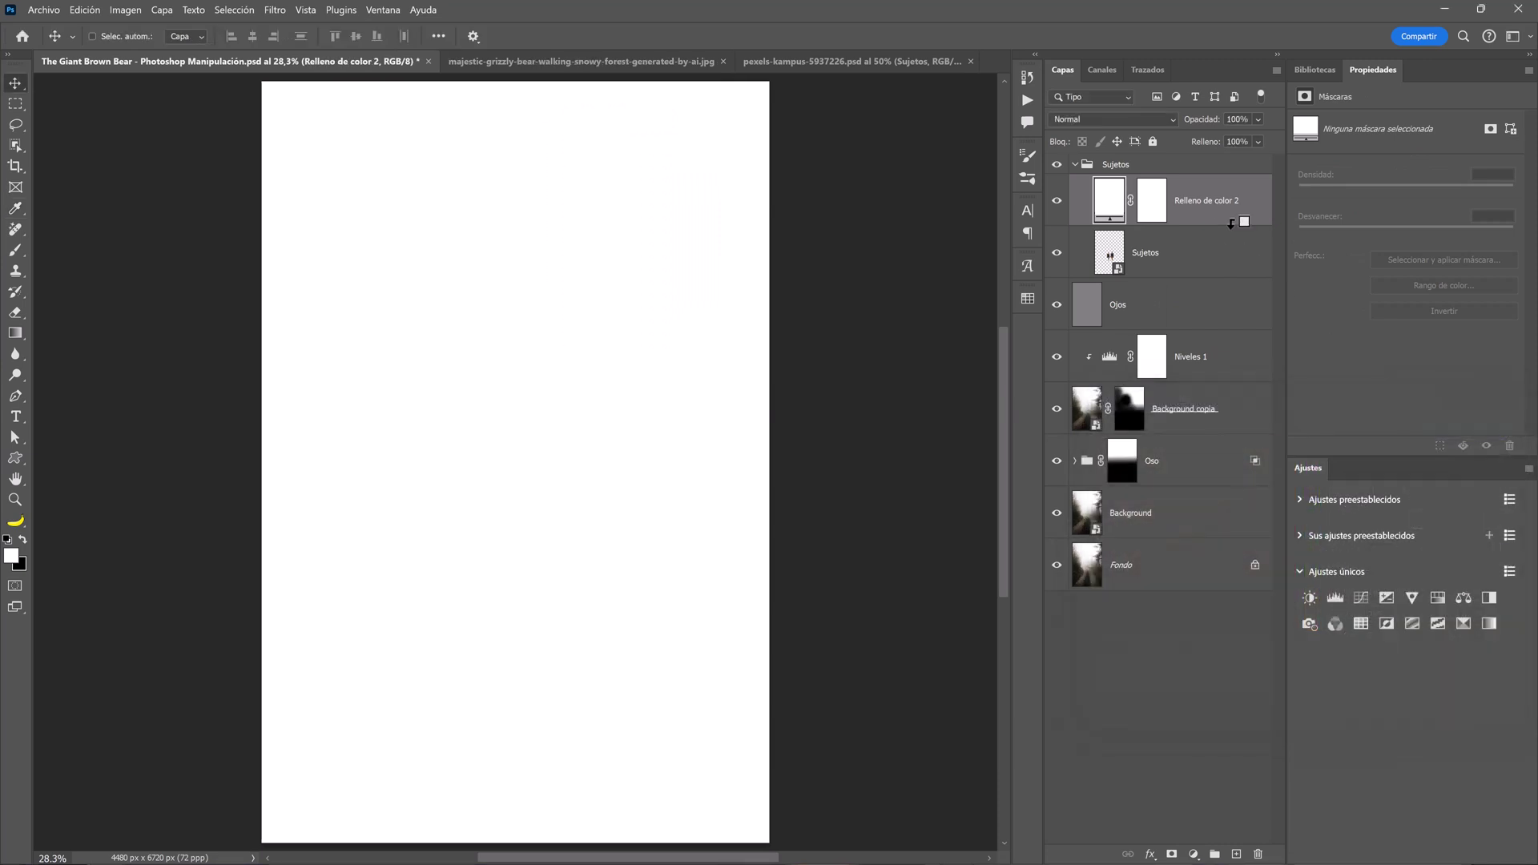
{"action": "left_click", "coordinate": [1231, 224], "text": "alt"}
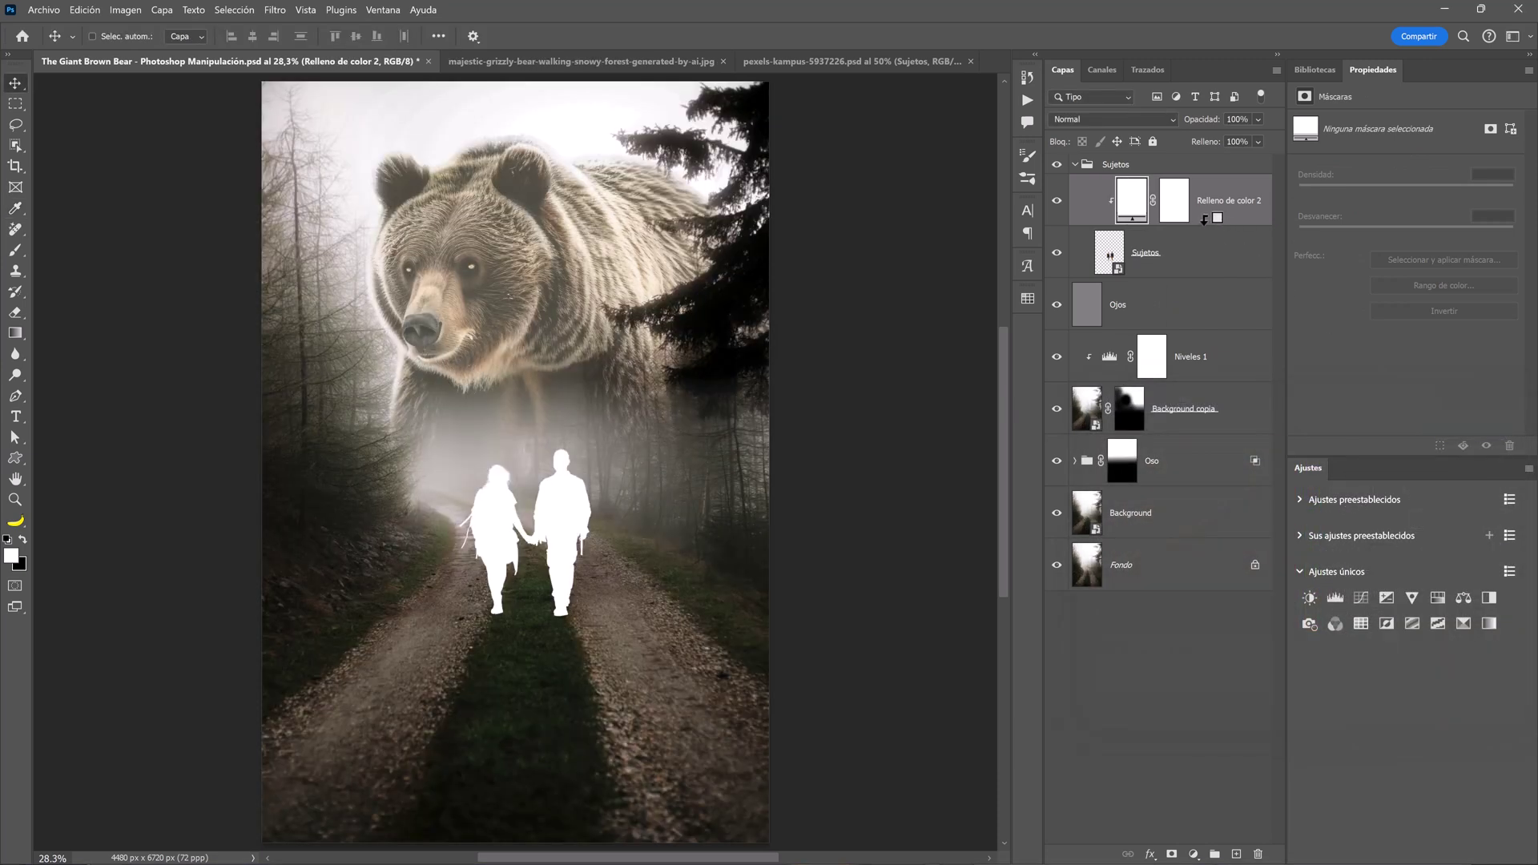
{"action": "key", "text": "x"}
Set the fill to grey 747068 sampled from the fog, blended in Superponer mode
{"action": "double_click", "coordinate": [1136, 205]}
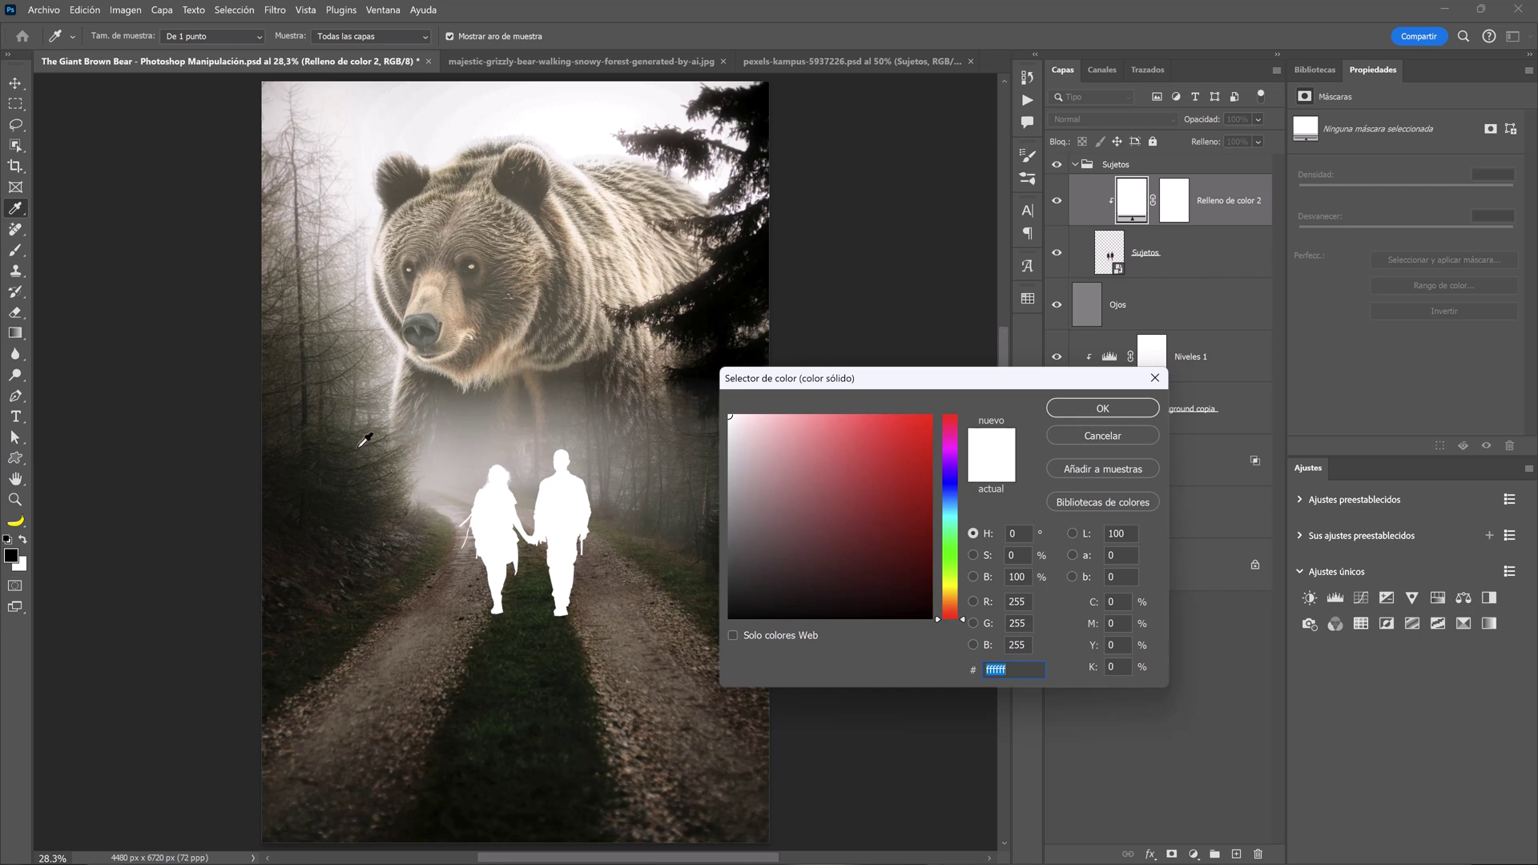
{"action": "left_click", "coordinate": [360, 446]}
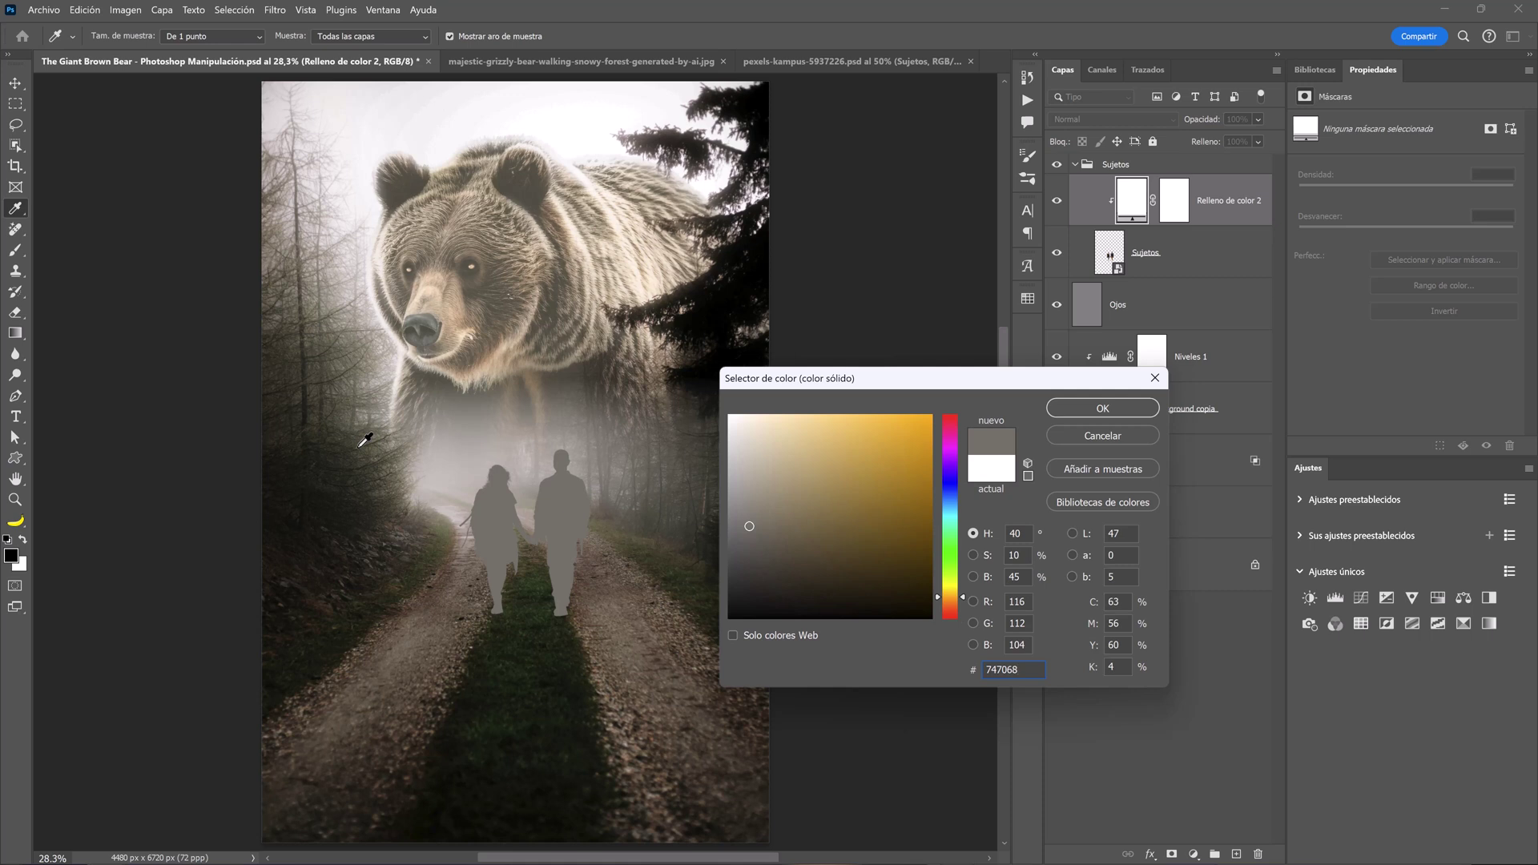
{"action": "left_click", "coordinate": [1082, 411]}
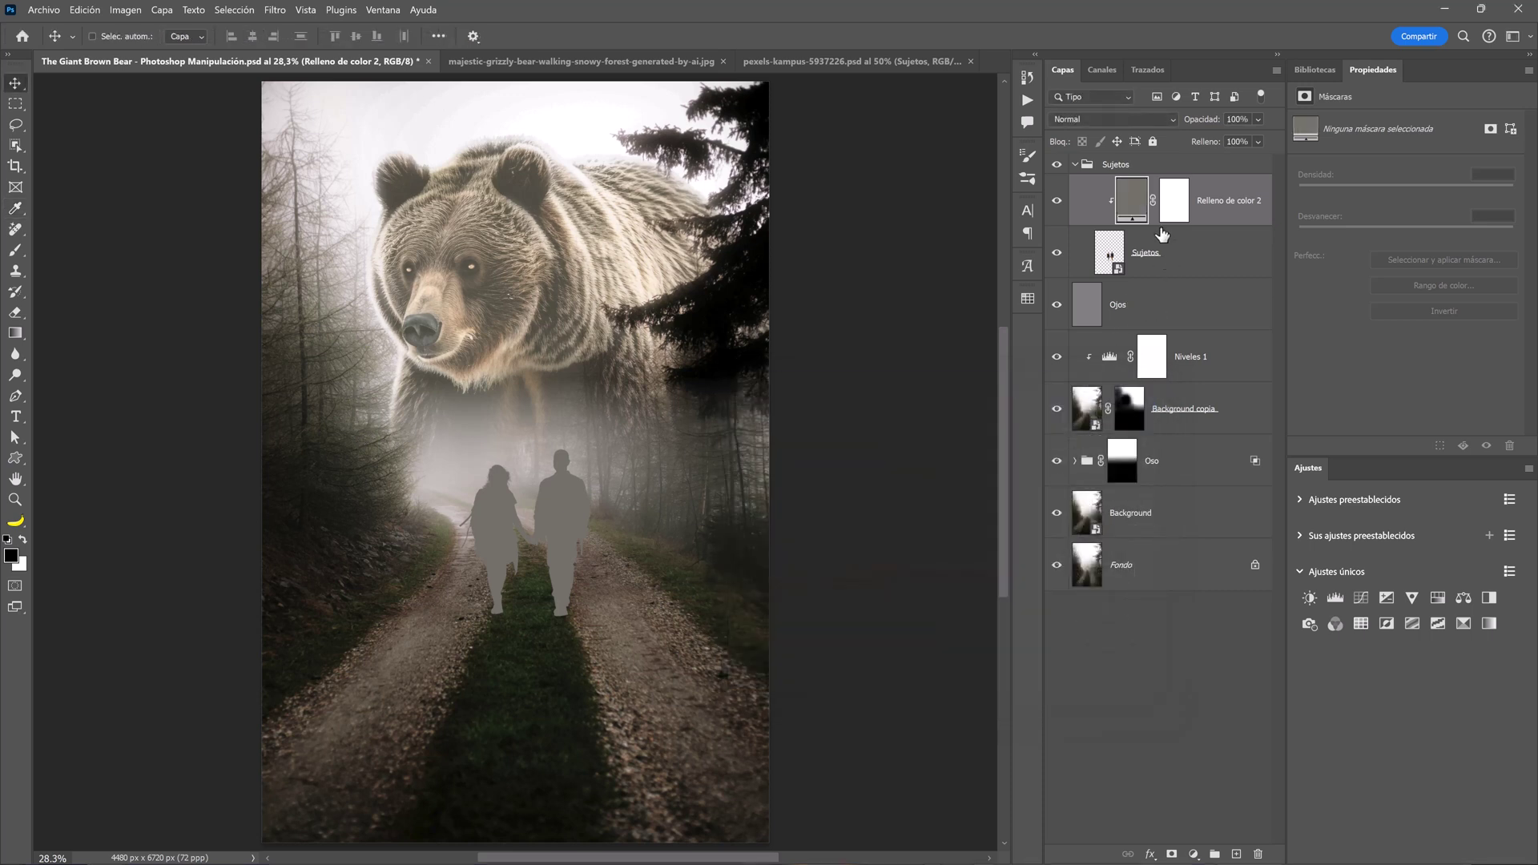
{"action": "left_click", "coordinate": [1119, 123]}
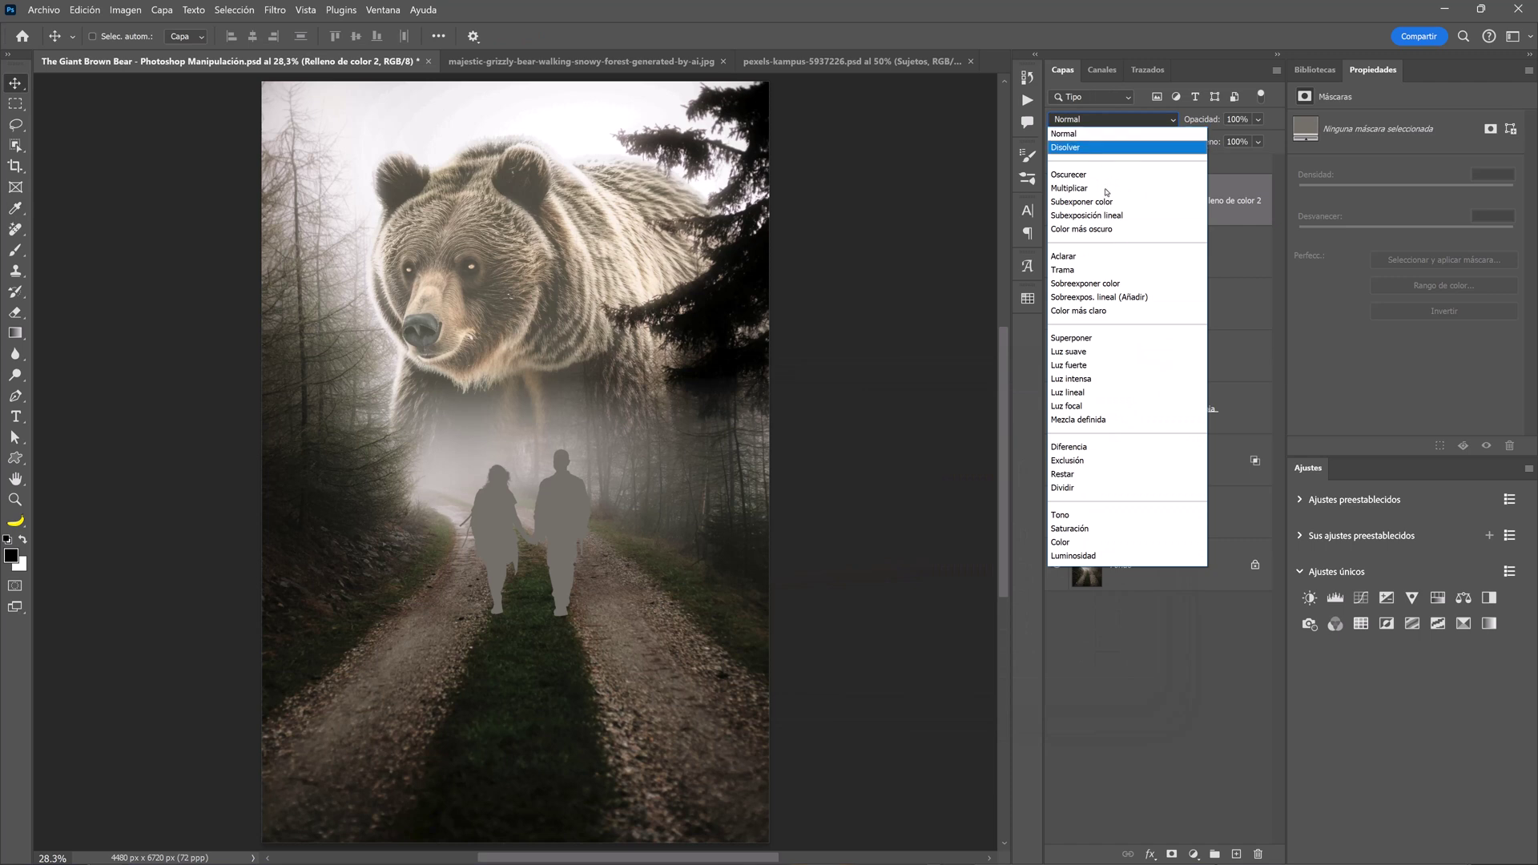
{"action": "left_click", "coordinate": [1095, 338]}
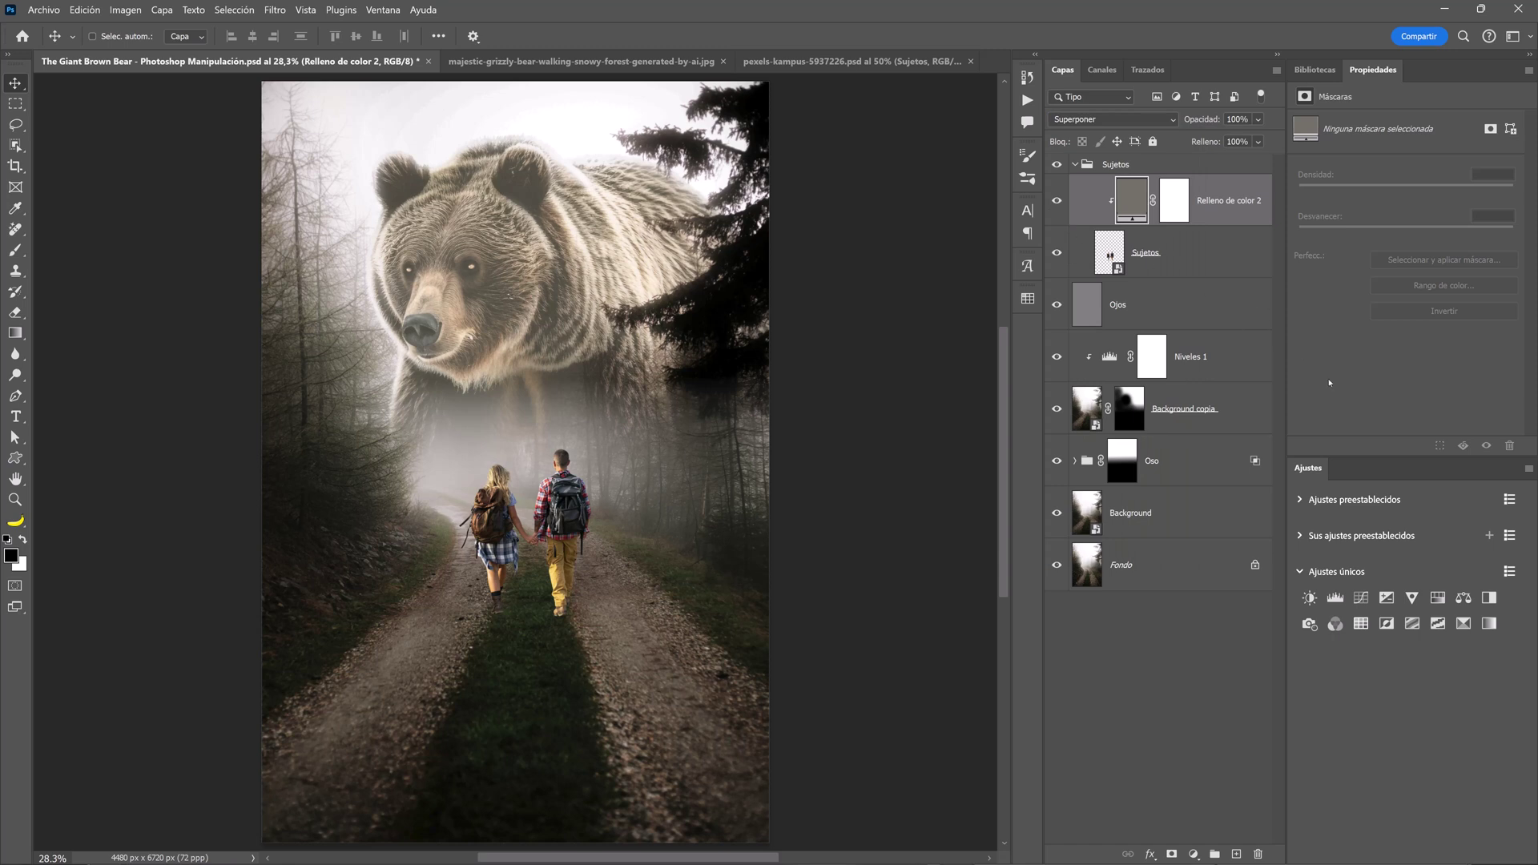
Add a Levels adjustment clipped to the hikers with input levels 11 / 1.12 / 255
{"action": "left_click", "coordinate": [1335, 597]}
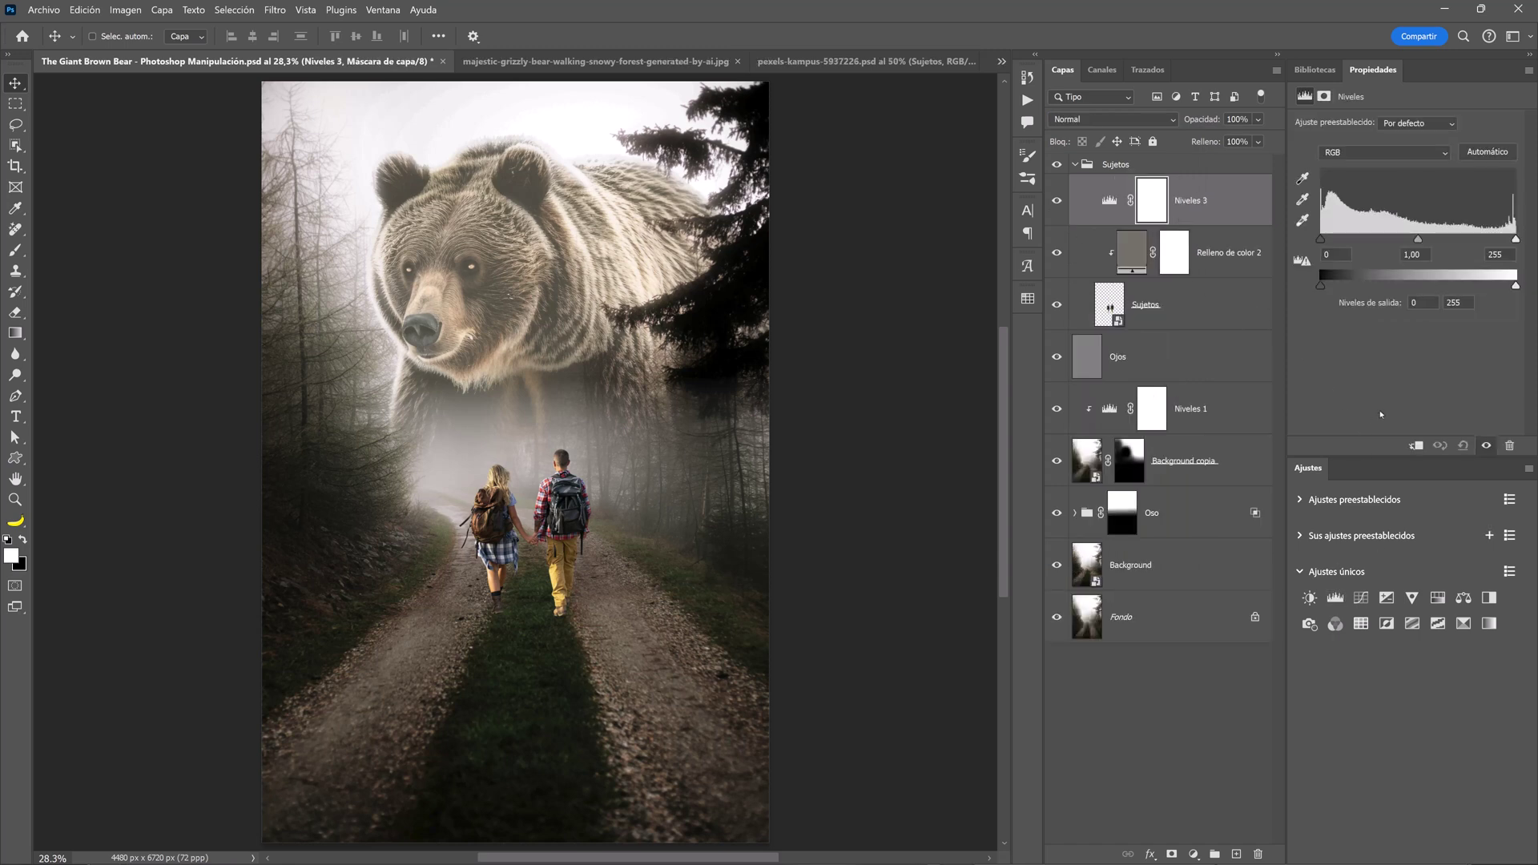
{"action": "left_click", "coordinate": [1416, 446]}
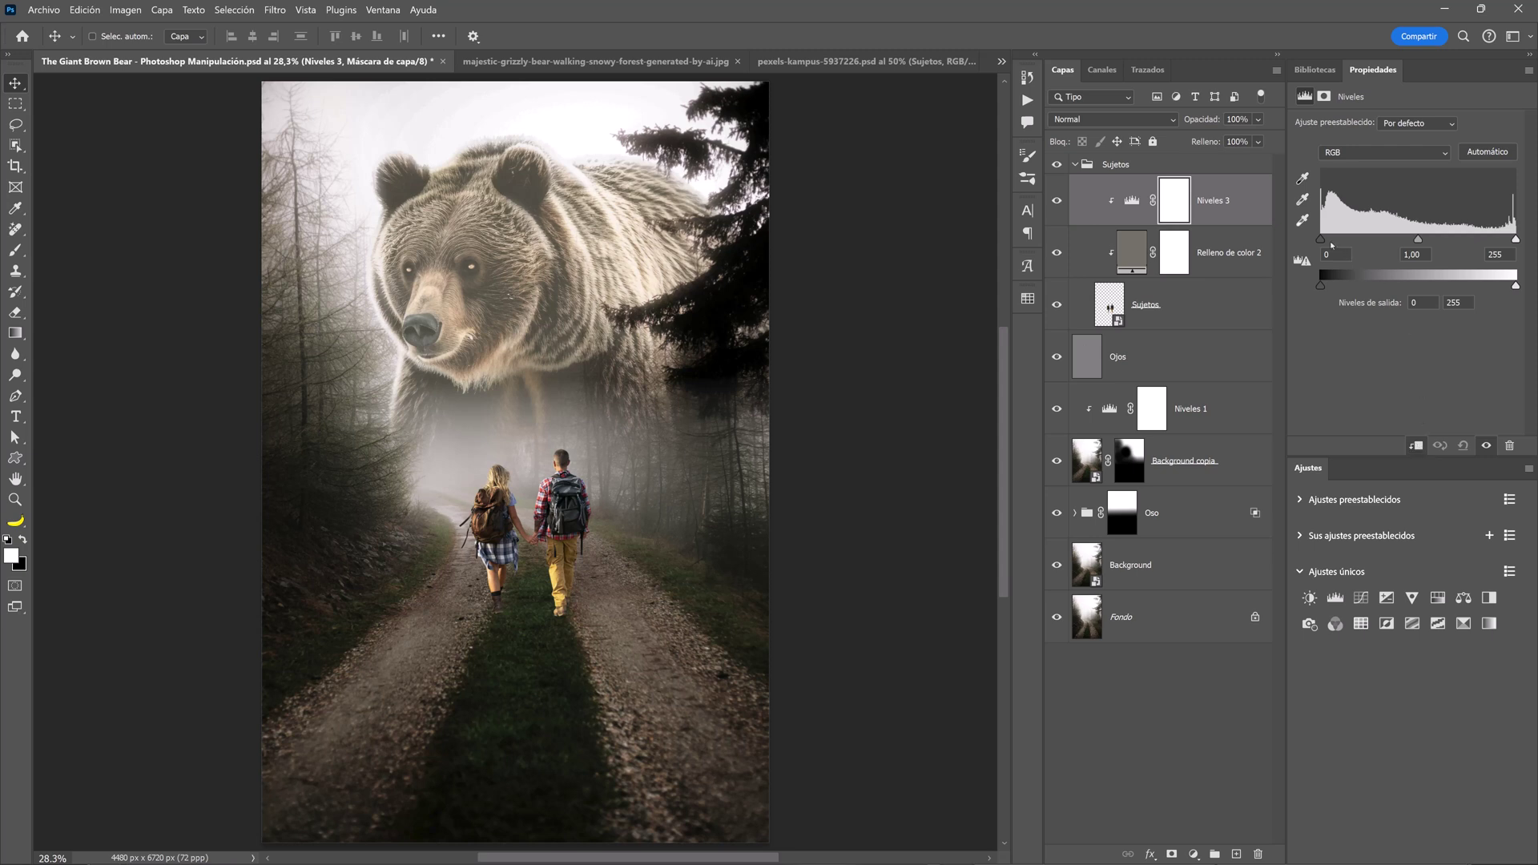
{"action": "left_click_drag", "start_coordinate": [1321, 239], "coordinate": [1329, 238]}
{"action": "left_click_drag", "start_coordinate": [1426, 239], "coordinate": [1411, 238]}
{"action": "left_click_drag", "start_coordinate": [1513, 239], "coordinate": [1516, 238]}
Set the Levels output to 32–199, compare before/after, and add a Color Balance layer
{"action": "left_click_drag", "start_coordinate": [1327, 285], "coordinate": [1347, 289]}
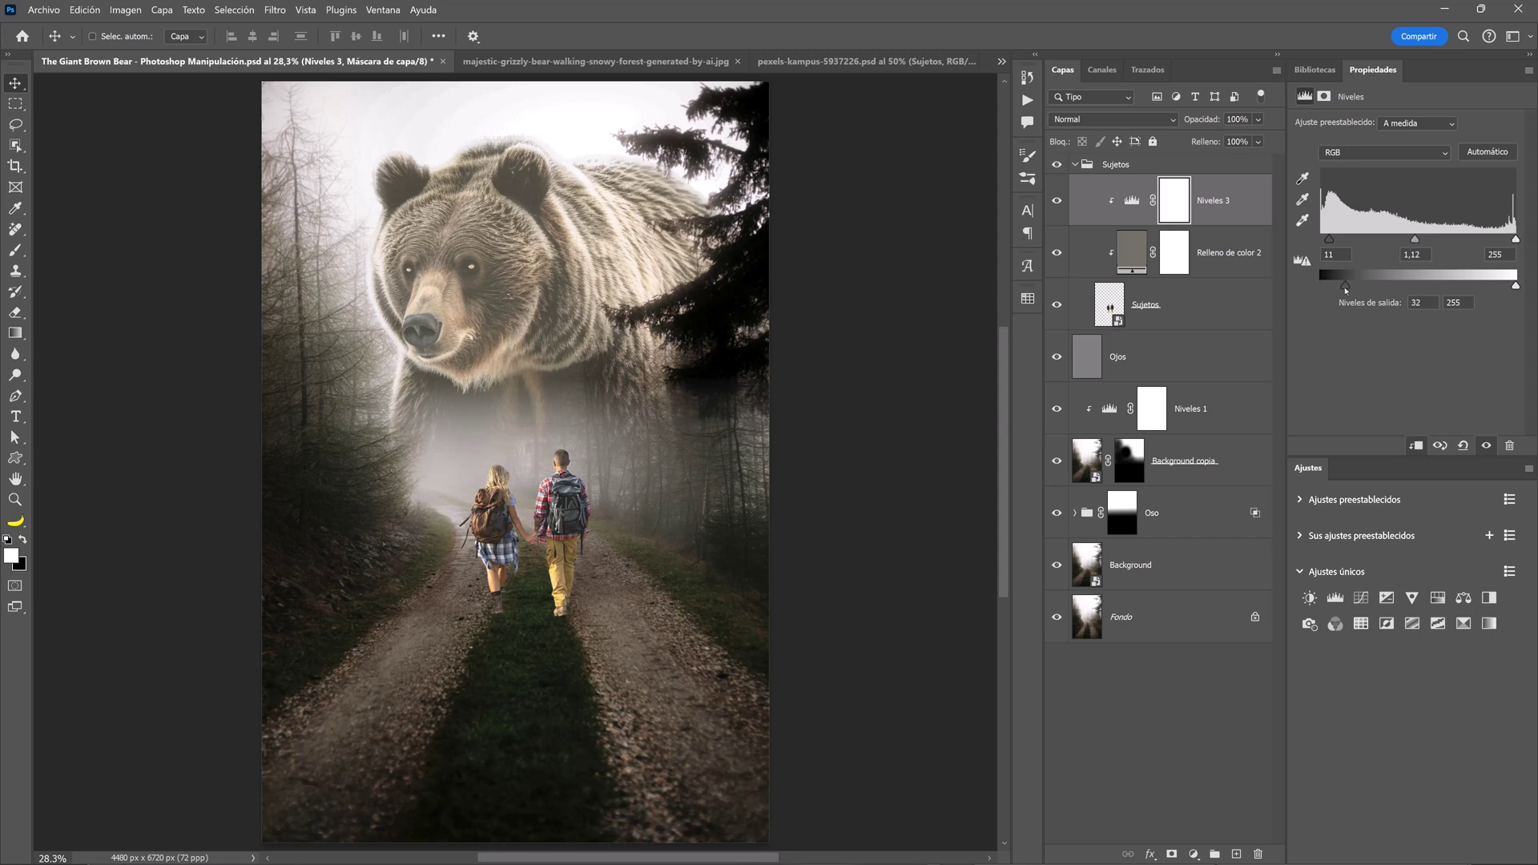
{"action": "left_click_drag", "start_coordinate": [1515, 286], "coordinate": [1471, 286]}
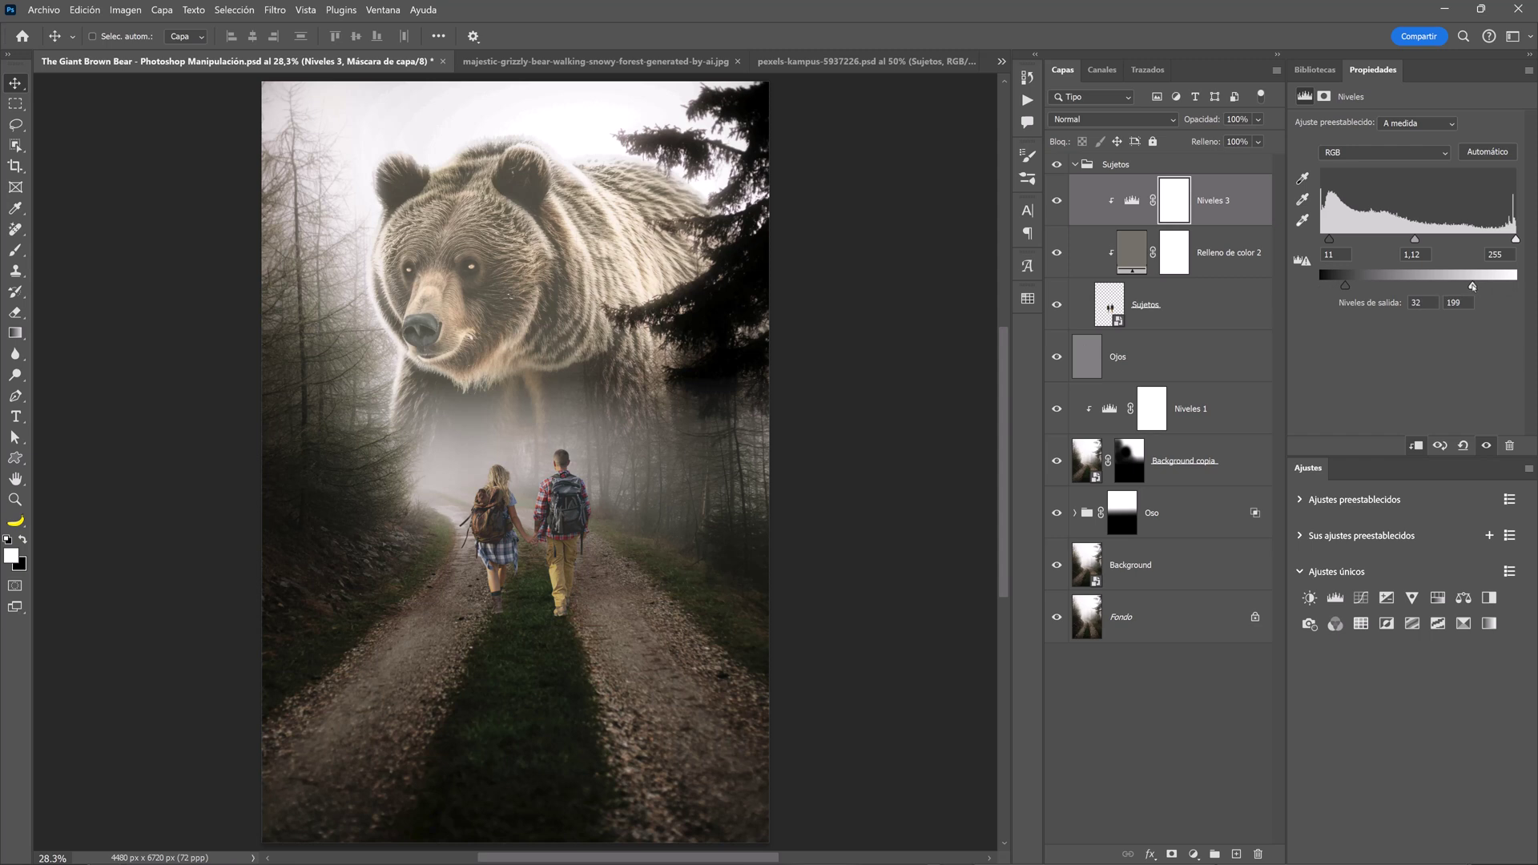
{"action": "left_click", "coordinate": [1057, 201]}
{"action": "left_click", "coordinate": [1057, 201]}
{"action": "left_click", "coordinate": [1464, 598]}
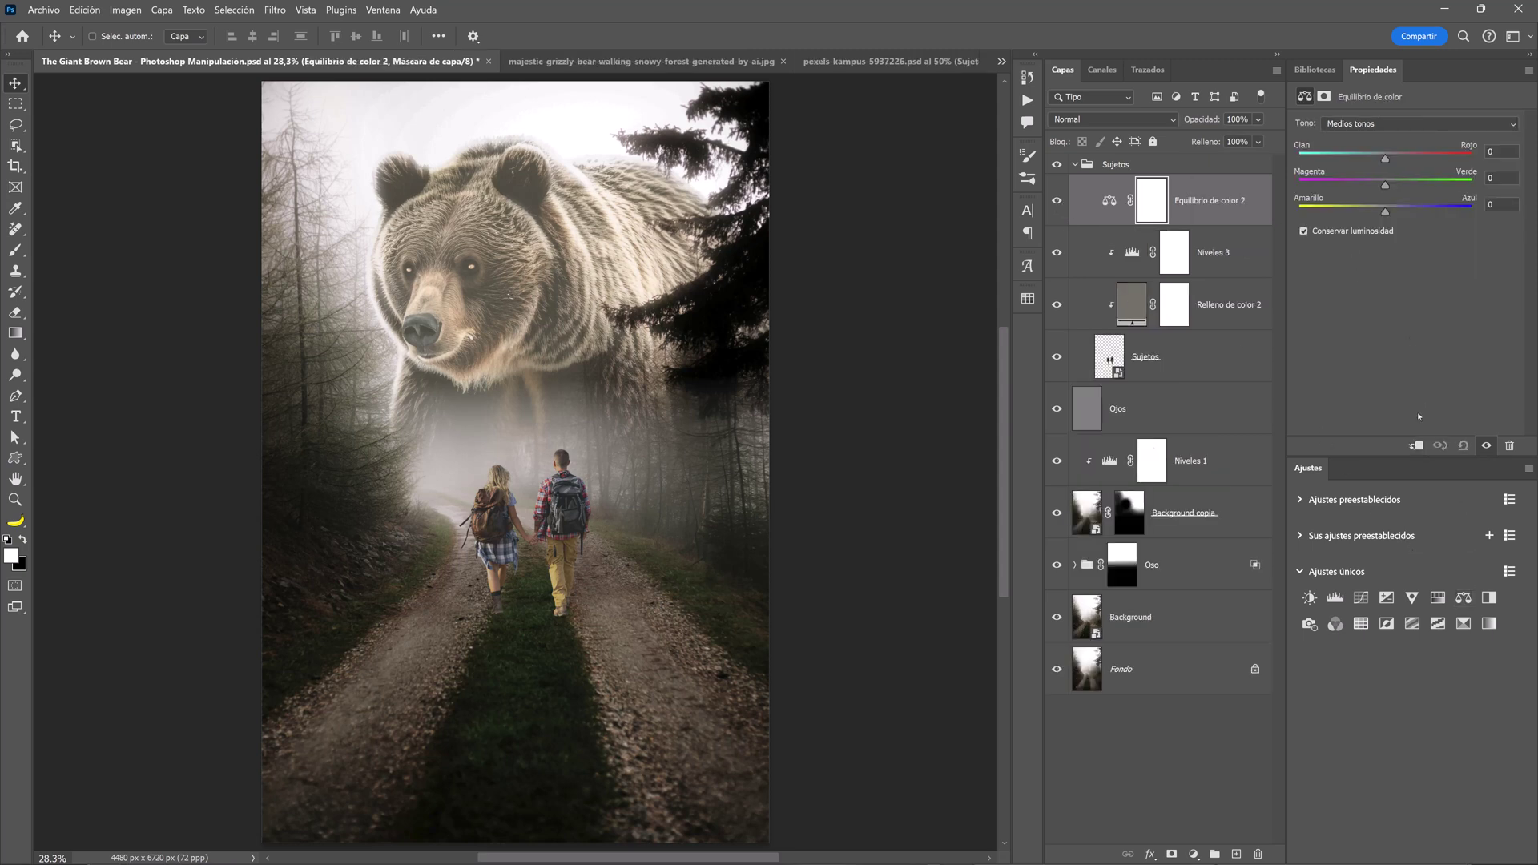
Clip Color Balance to the hikers with midtones Cian–Rojo +8, Amarillo–Azul -9, then add Curvas 1
{"action": "left_click", "coordinate": [1417, 446]}
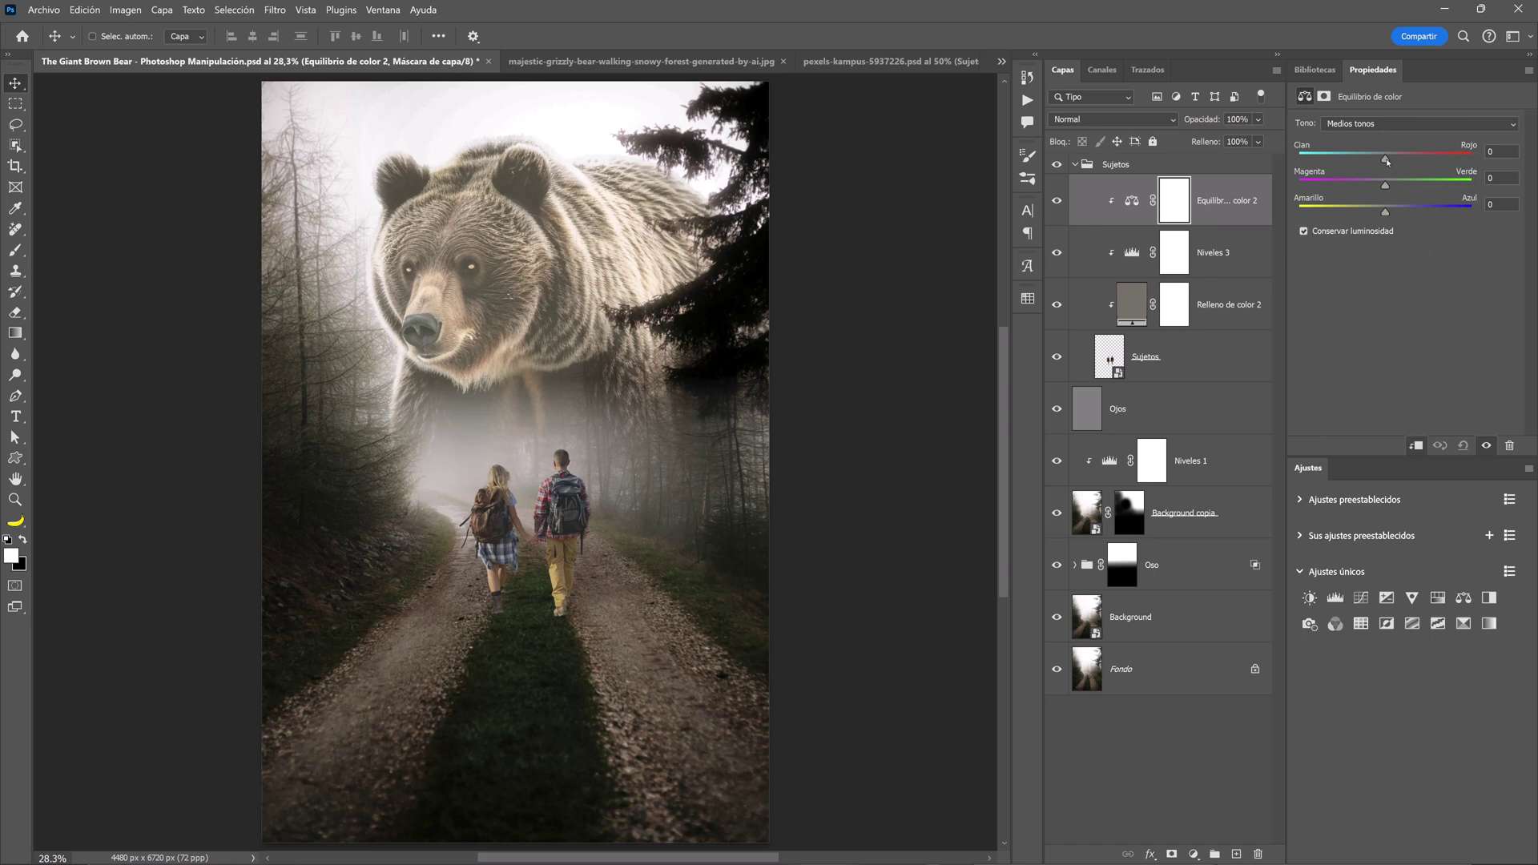
{"action": "left_click_drag", "start_coordinate": [1386, 160], "coordinate": [1392, 161]}
{"action": "left_click_drag", "start_coordinate": [1378, 214], "coordinate": [1376, 215]}
{"action": "left_click", "coordinate": [1056, 202]}
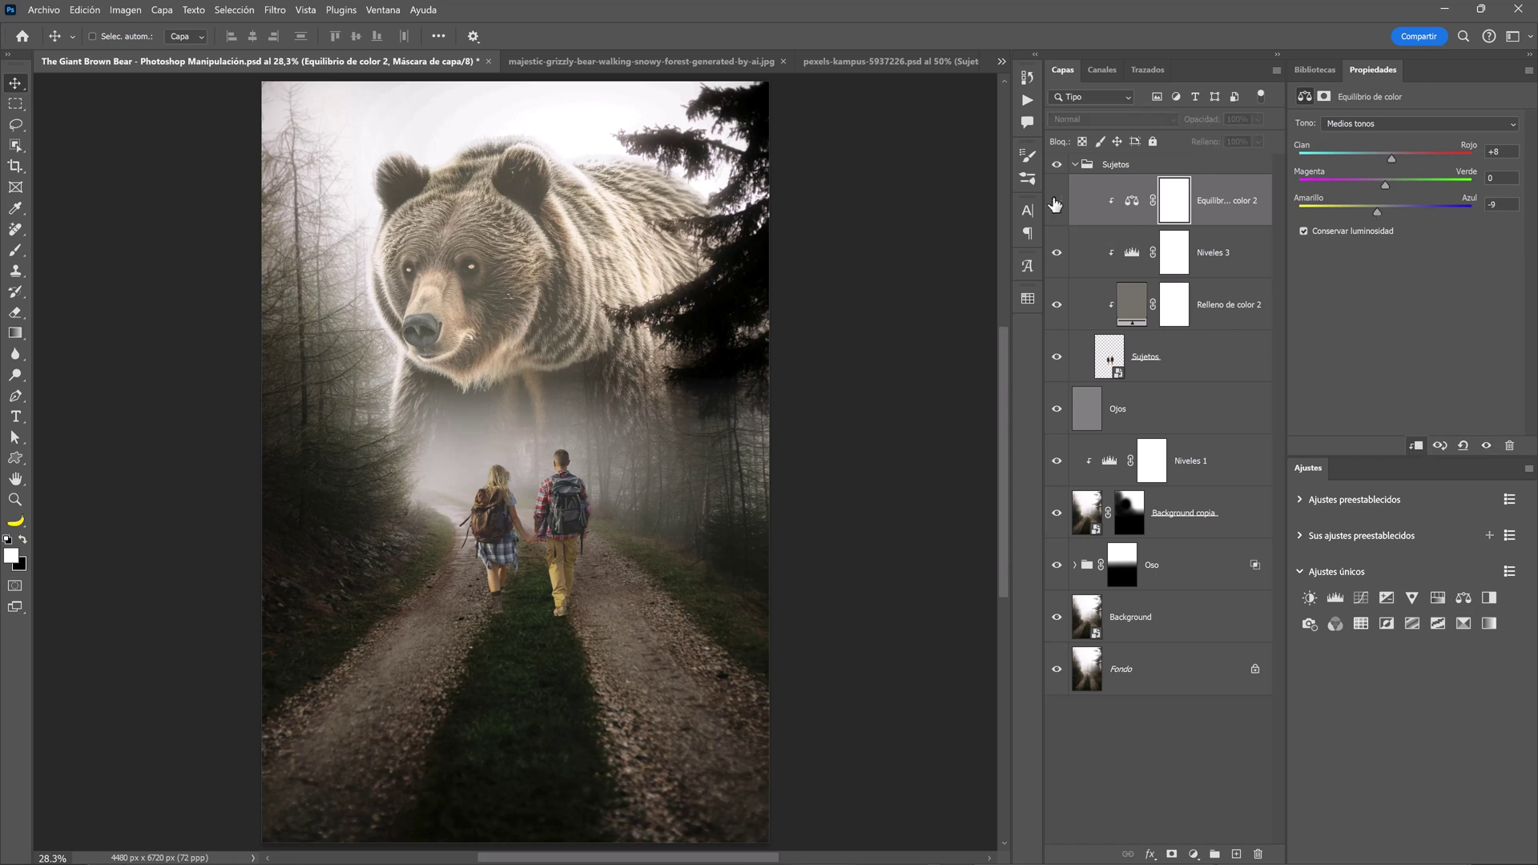
{"action": "left_click", "coordinate": [1055, 203]}
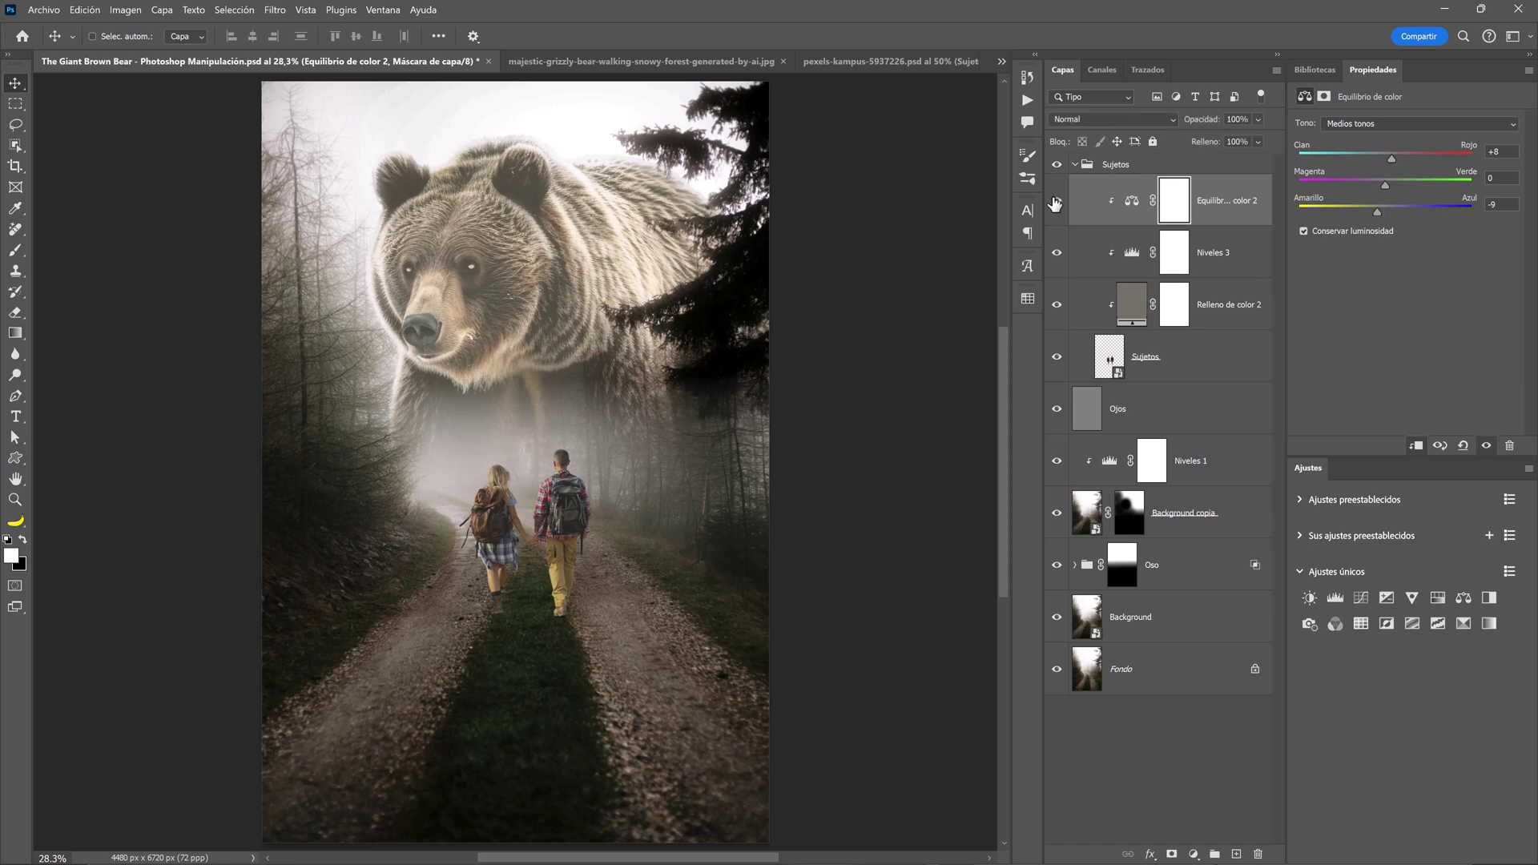
{"action": "left_click", "coordinate": [1362, 598]}
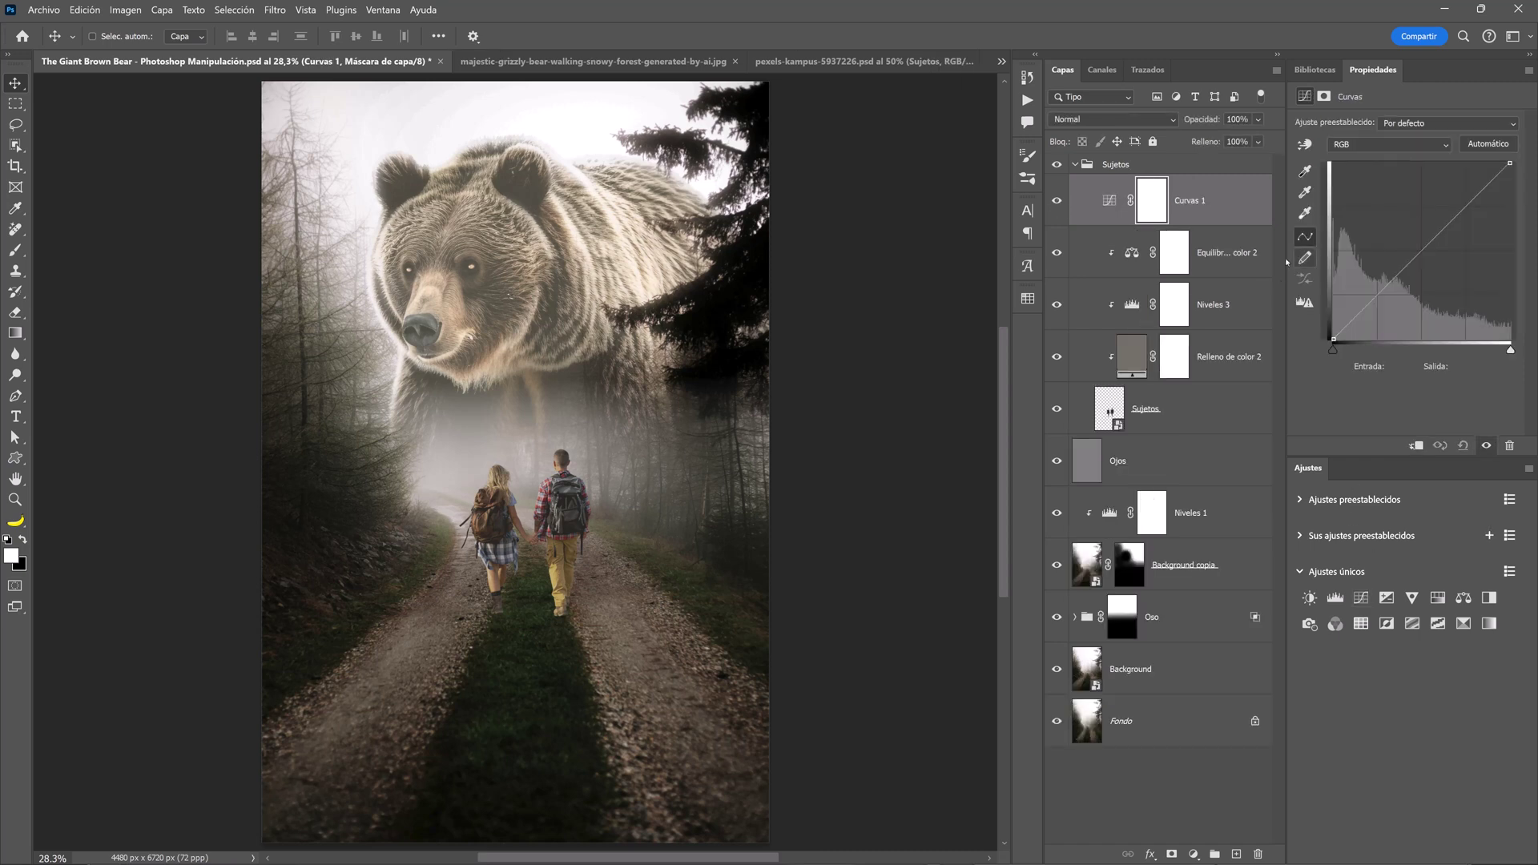
Clip Curvas 1 with the top point lowered to 61, gradient-mask it to the feet, and add a new layer
{"action": "left_click", "coordinate": [1417, 445]}
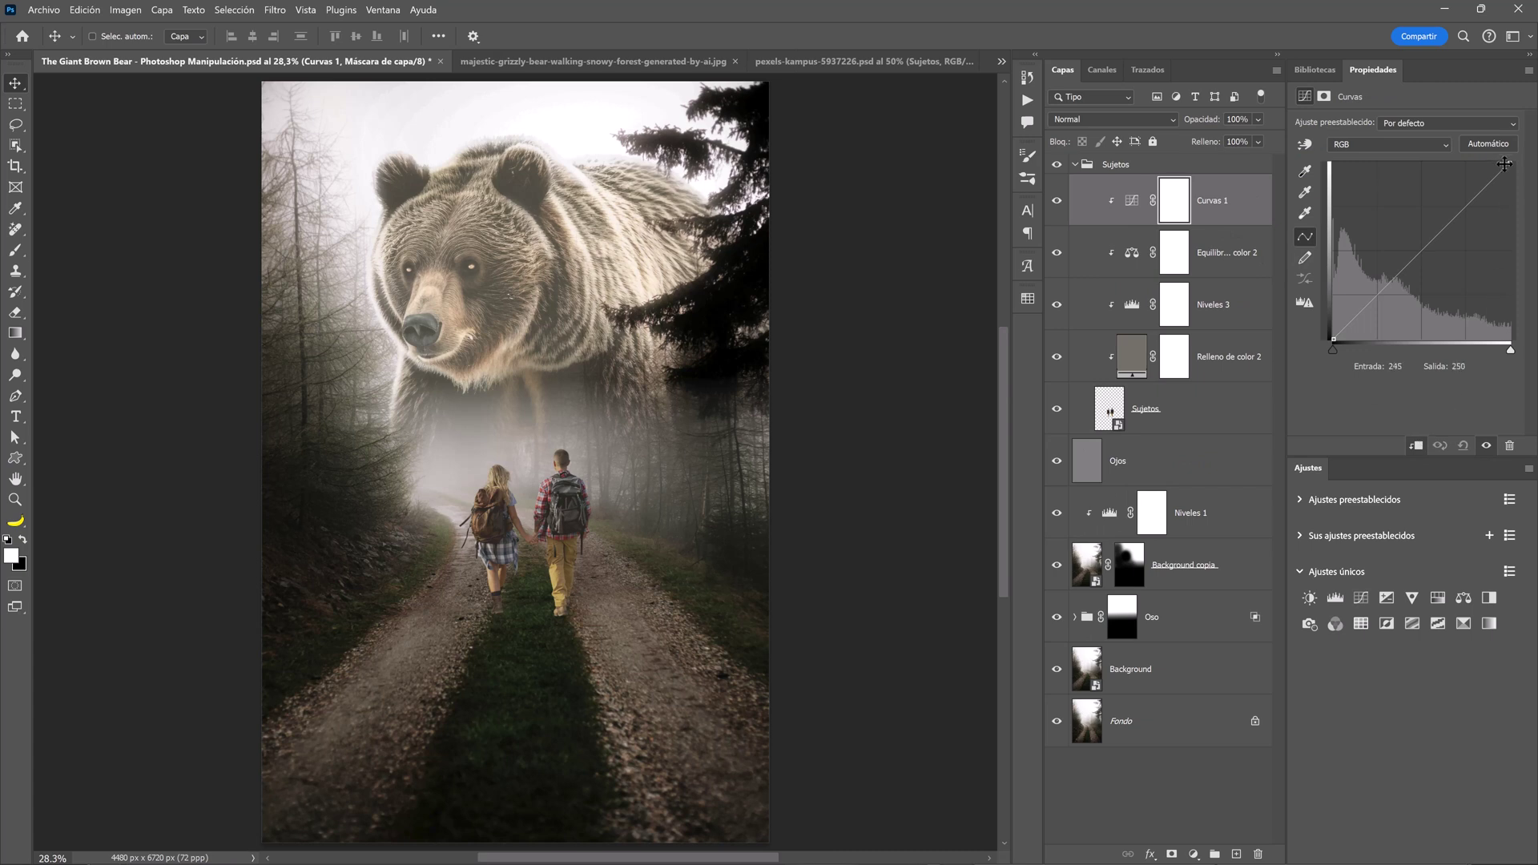
{"action": "left_click_drag", "start_coordinate": [1505, 164], "coordinate": [1523, 299]}
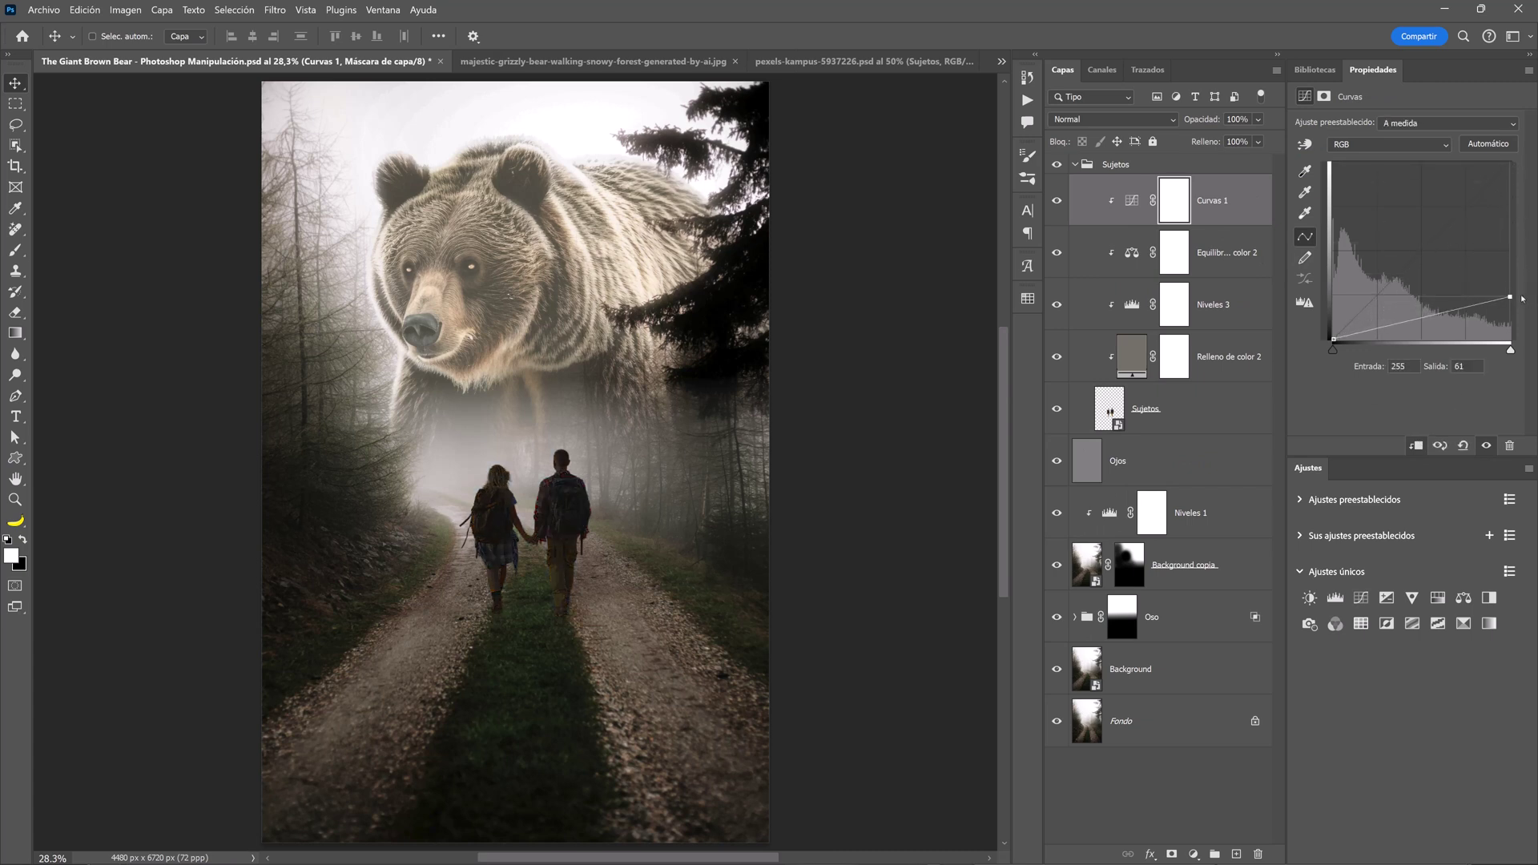
{"action": "left_click", "coordinate": [15, 332]}
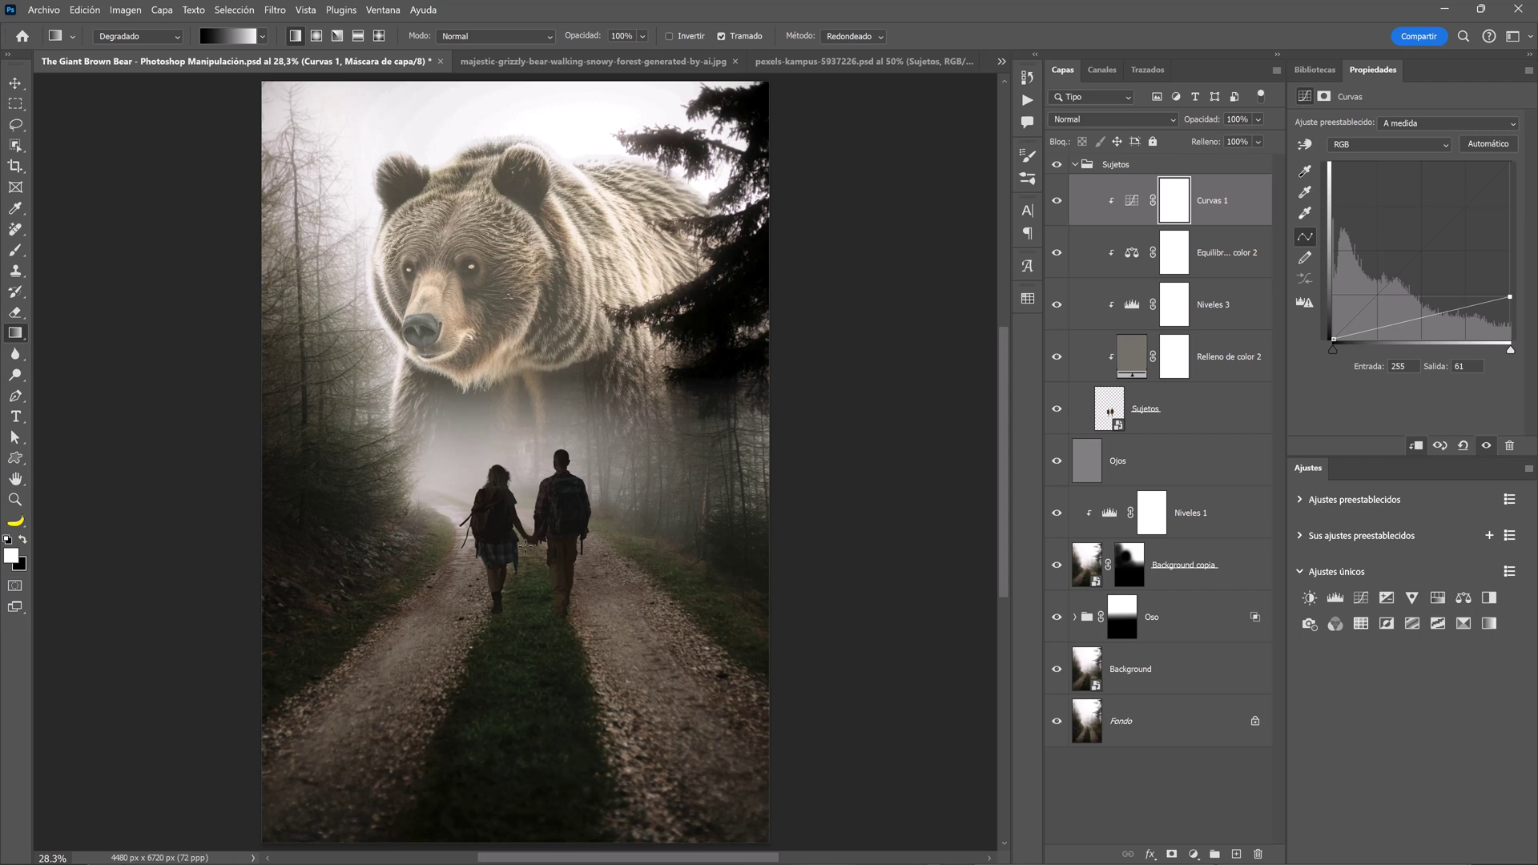
{"action": "left_click_drag", "start_coordinate": [524, 545], "coordinate": [527, 614]}
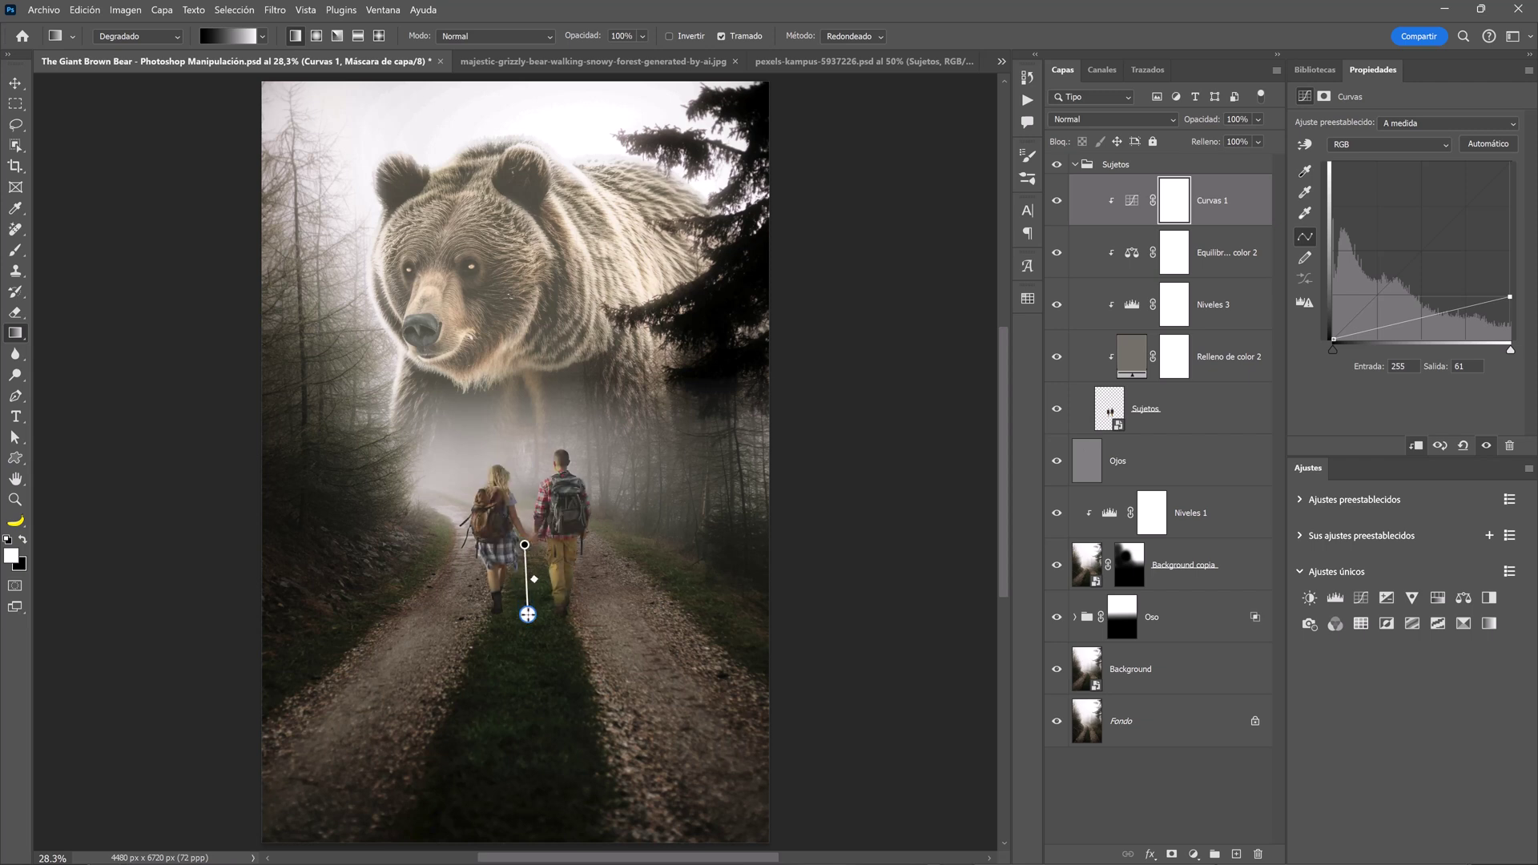
{"action": "left_click_drag", "start_coordinate": [525, 545], "coordinate": [525, 532]}
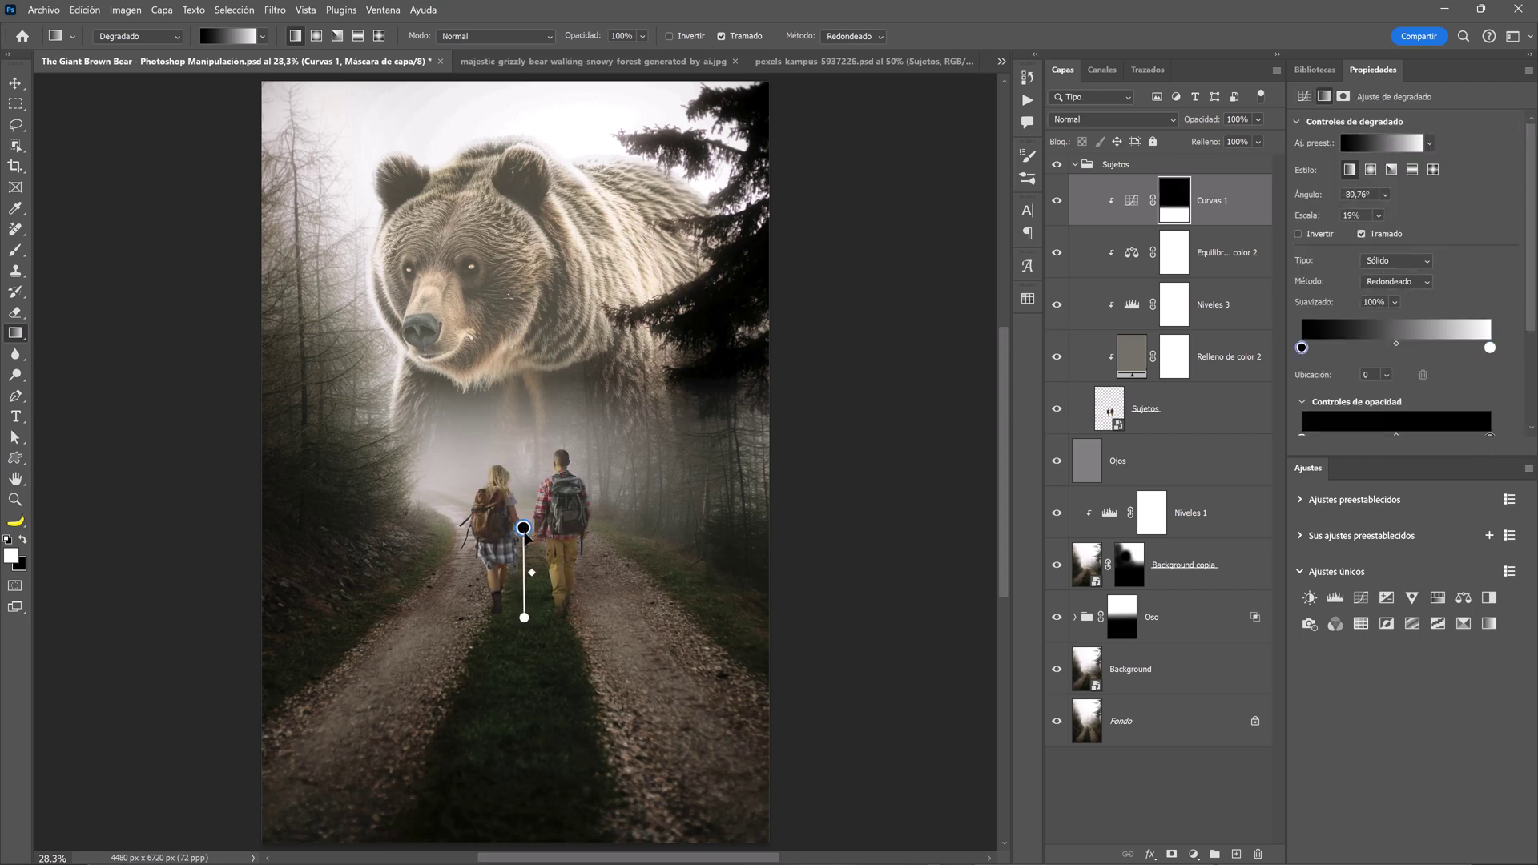
{"action": "left_click_drag", "start_coordinate": [524, 619], "coordinate": [527, 615]}
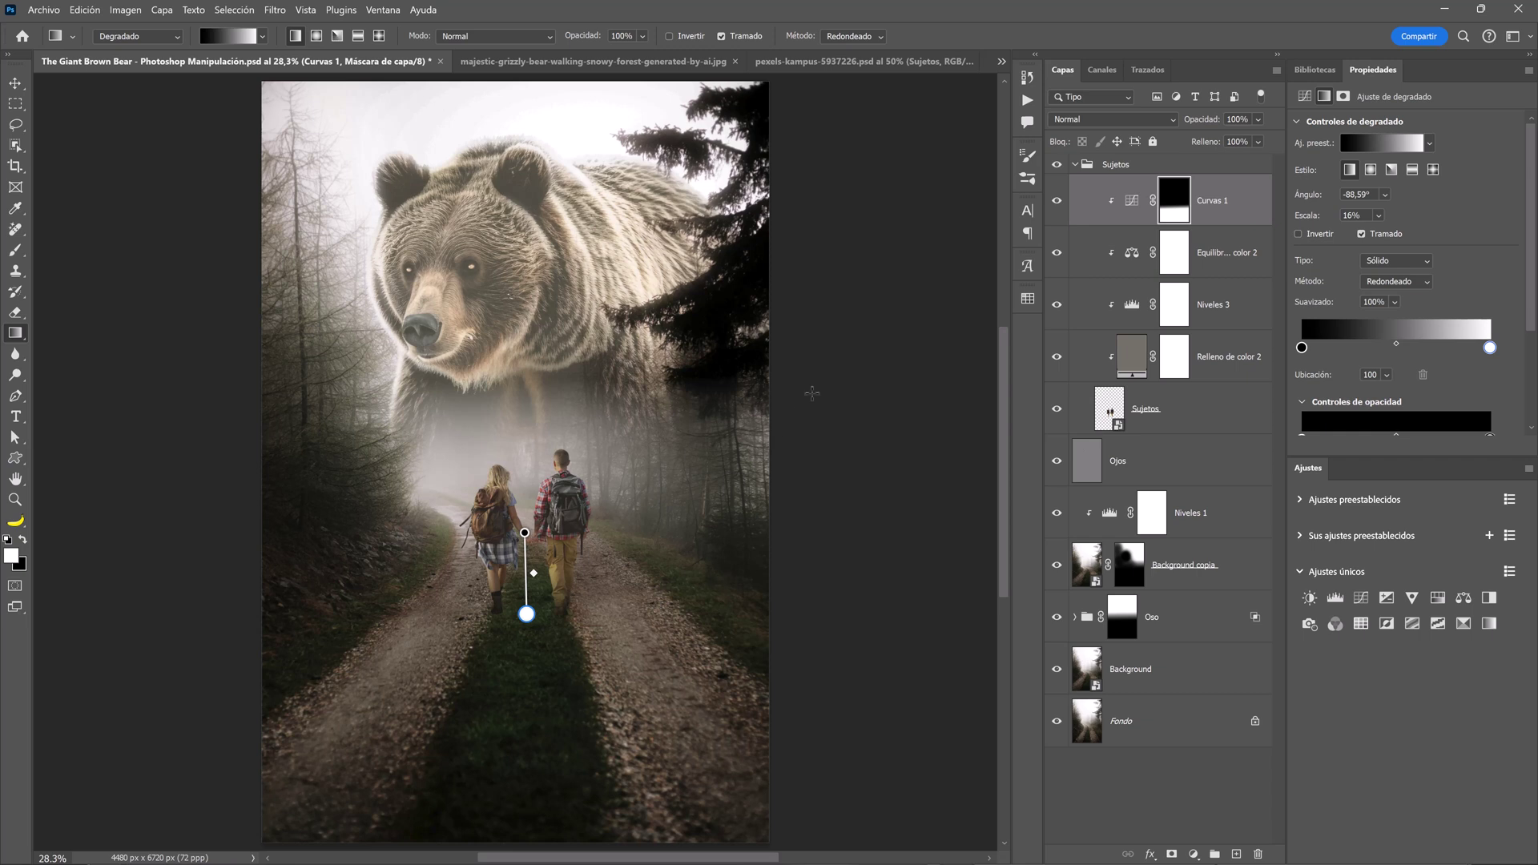
{"action": "left_click", "coordinate": [1215, 220]}
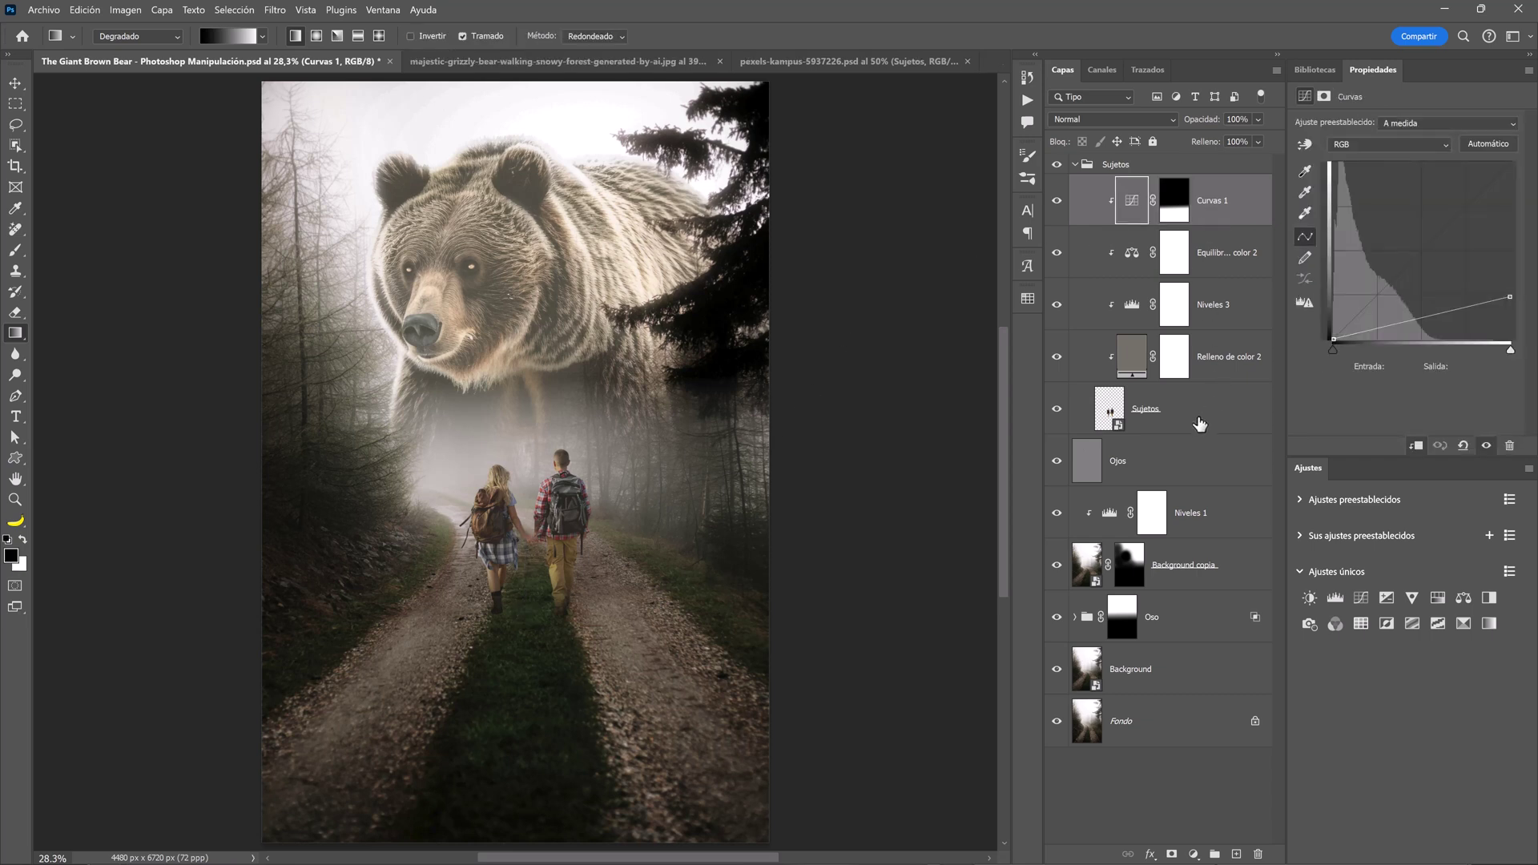
{"action": "left_click", "coordinate": [1199, 463]}
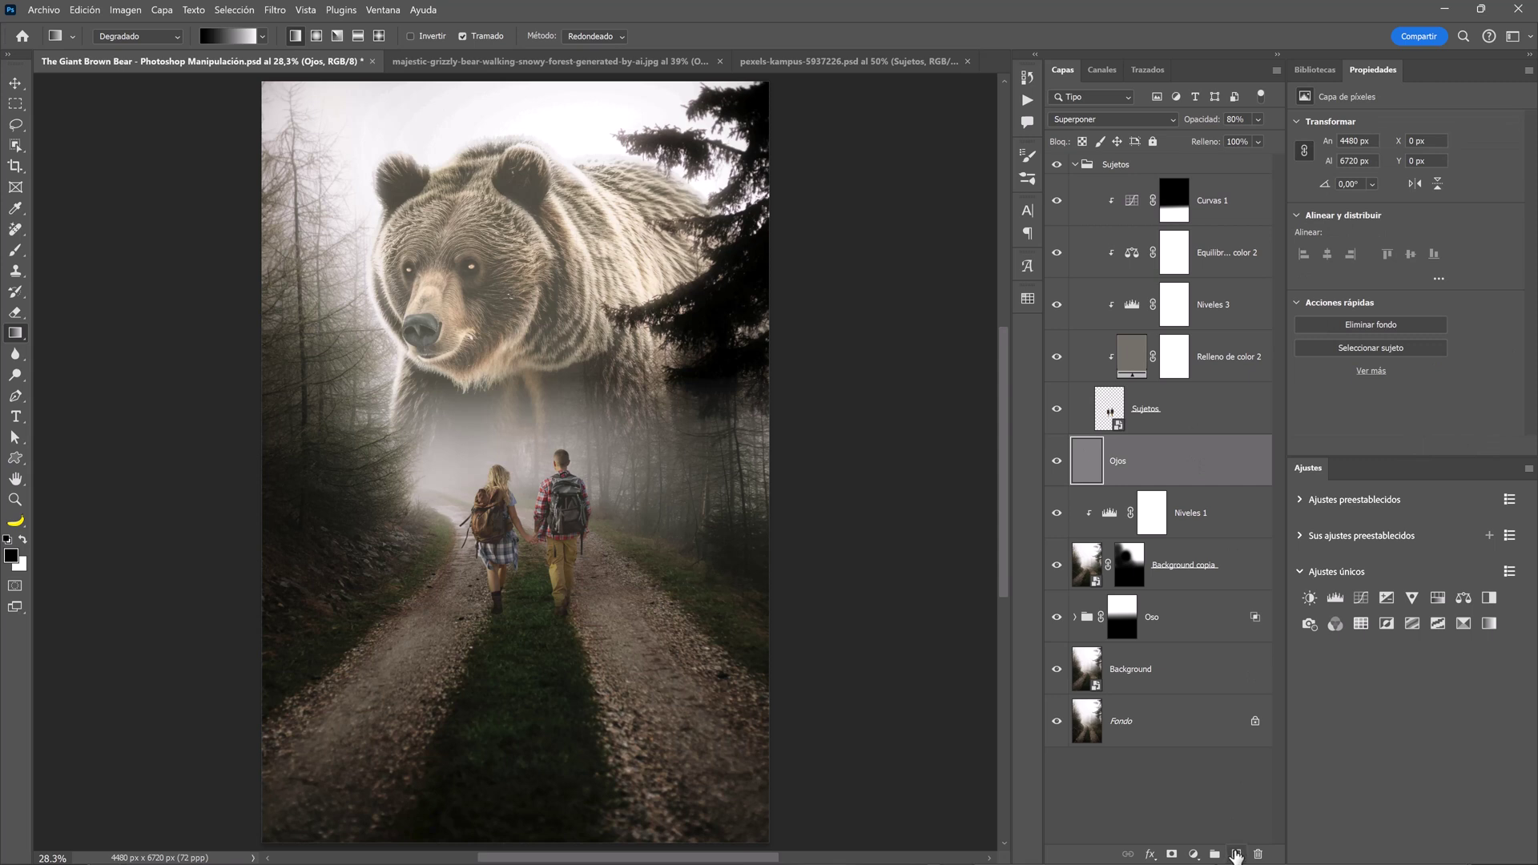
{"action": "left_click", "coordinate": [1237, 854]}
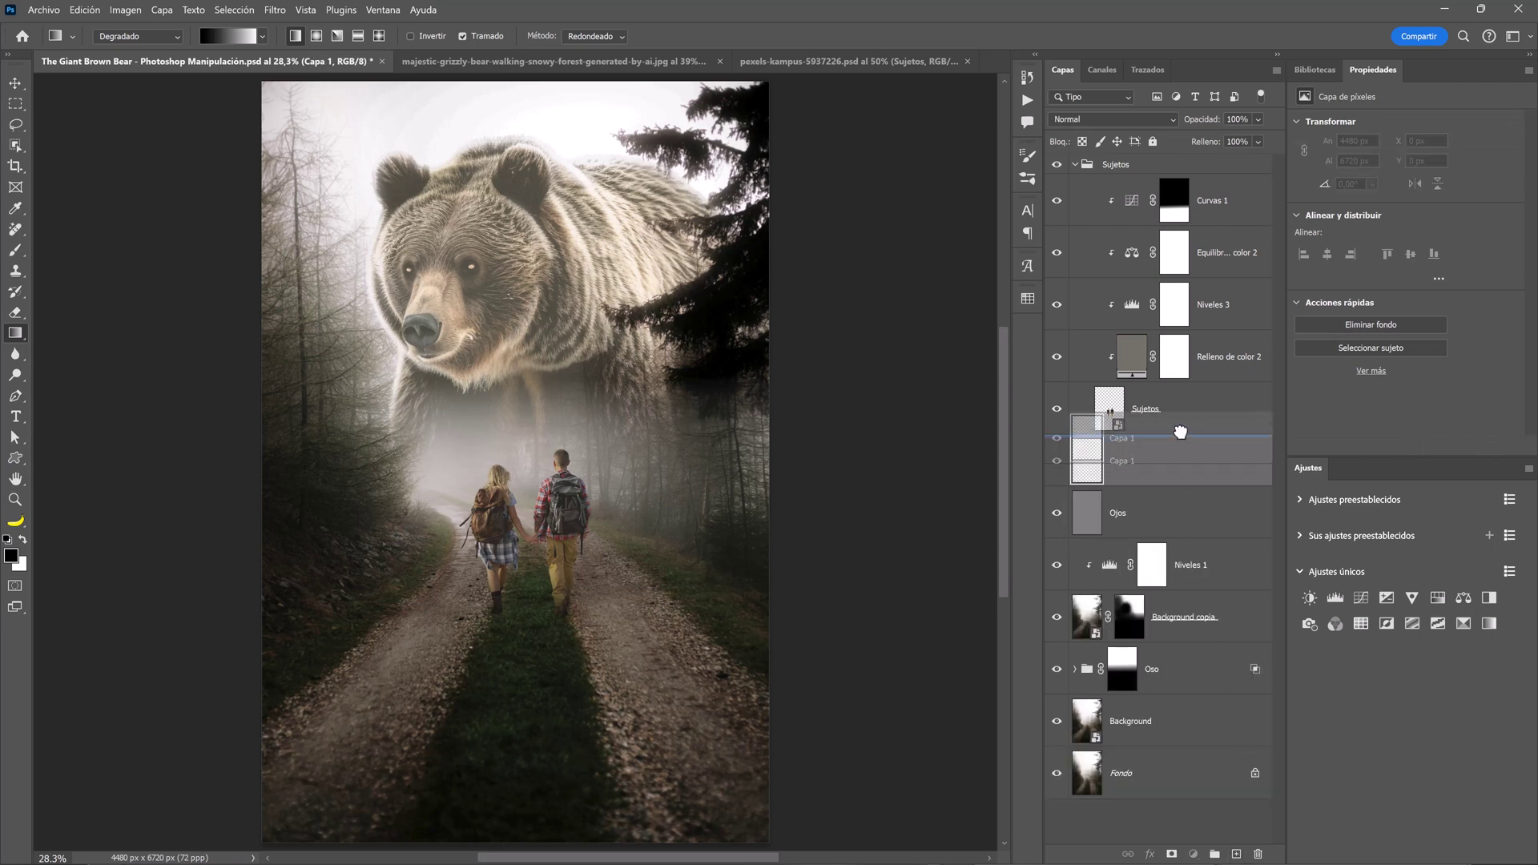
Move the new layer into Sujetos, rename it Sombra, and fill it with the hikers' black silhouette
{"action": "left_click_drag", "start_coordinate": [1184, 474], "coordinate": [1184, 438]}
{"action": "double_click", "coordinate": [1144, 461]}
{"action": "type", "text": "Sombra"}
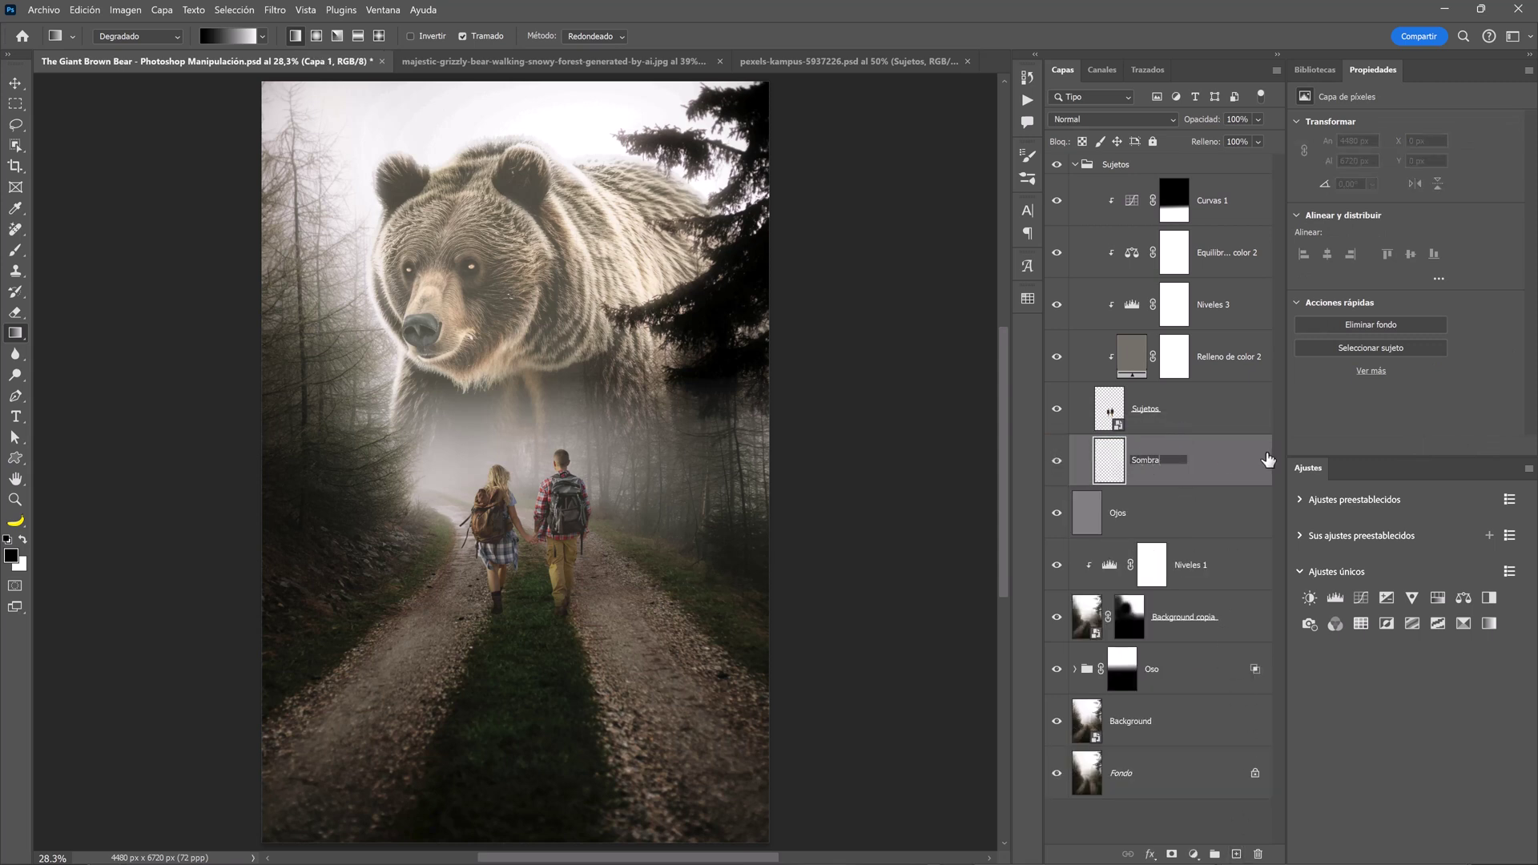
{"action": "key", "text": "Return"}
{"action": "left_click", "coordinate": [1109, 410], "text": "ctrl"}
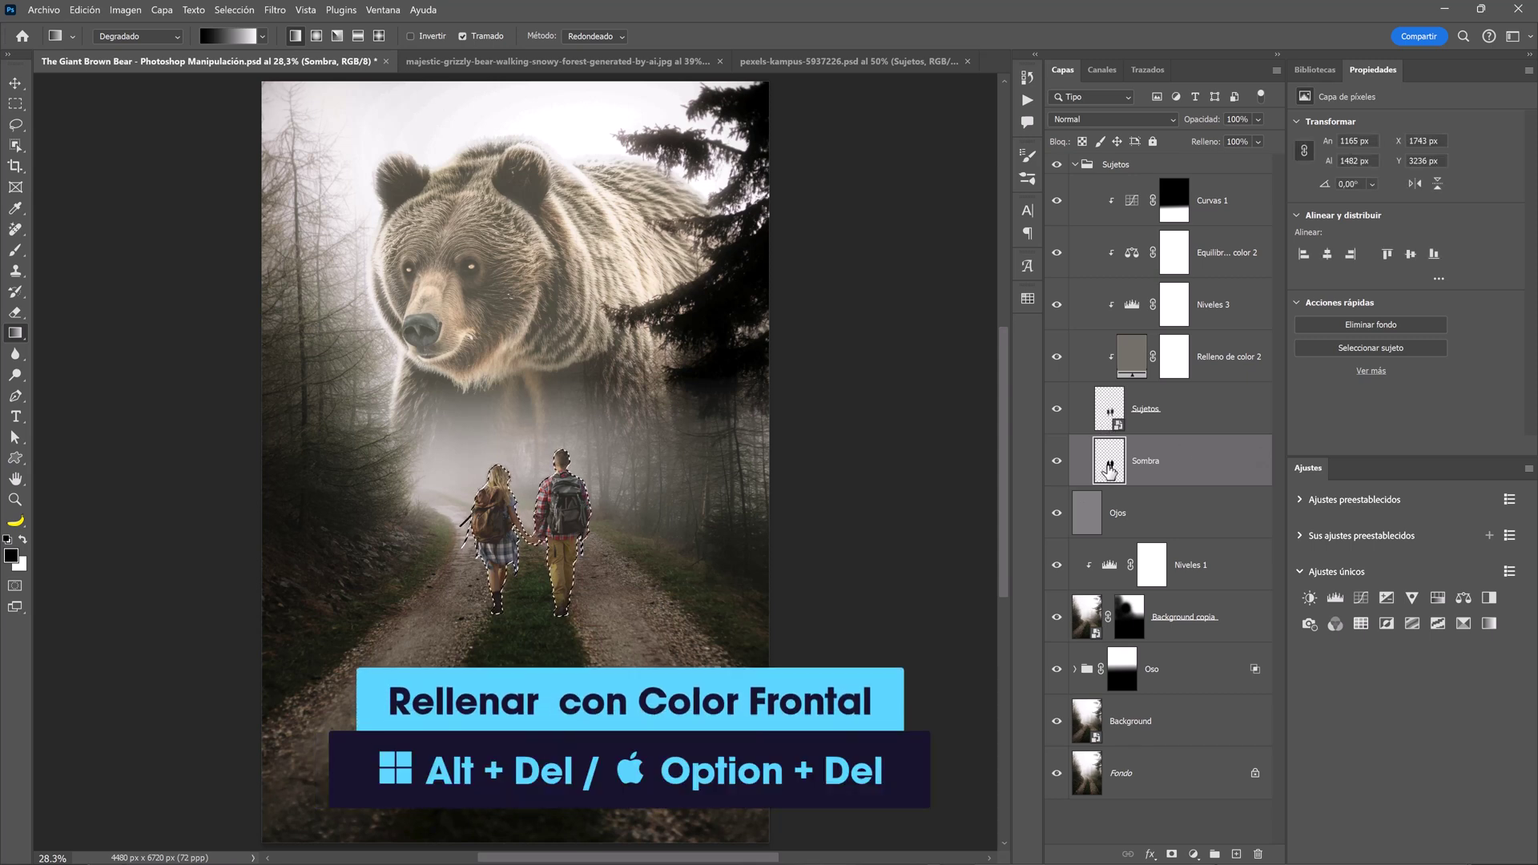
{"action": "key", "text": "alt+Delete"}
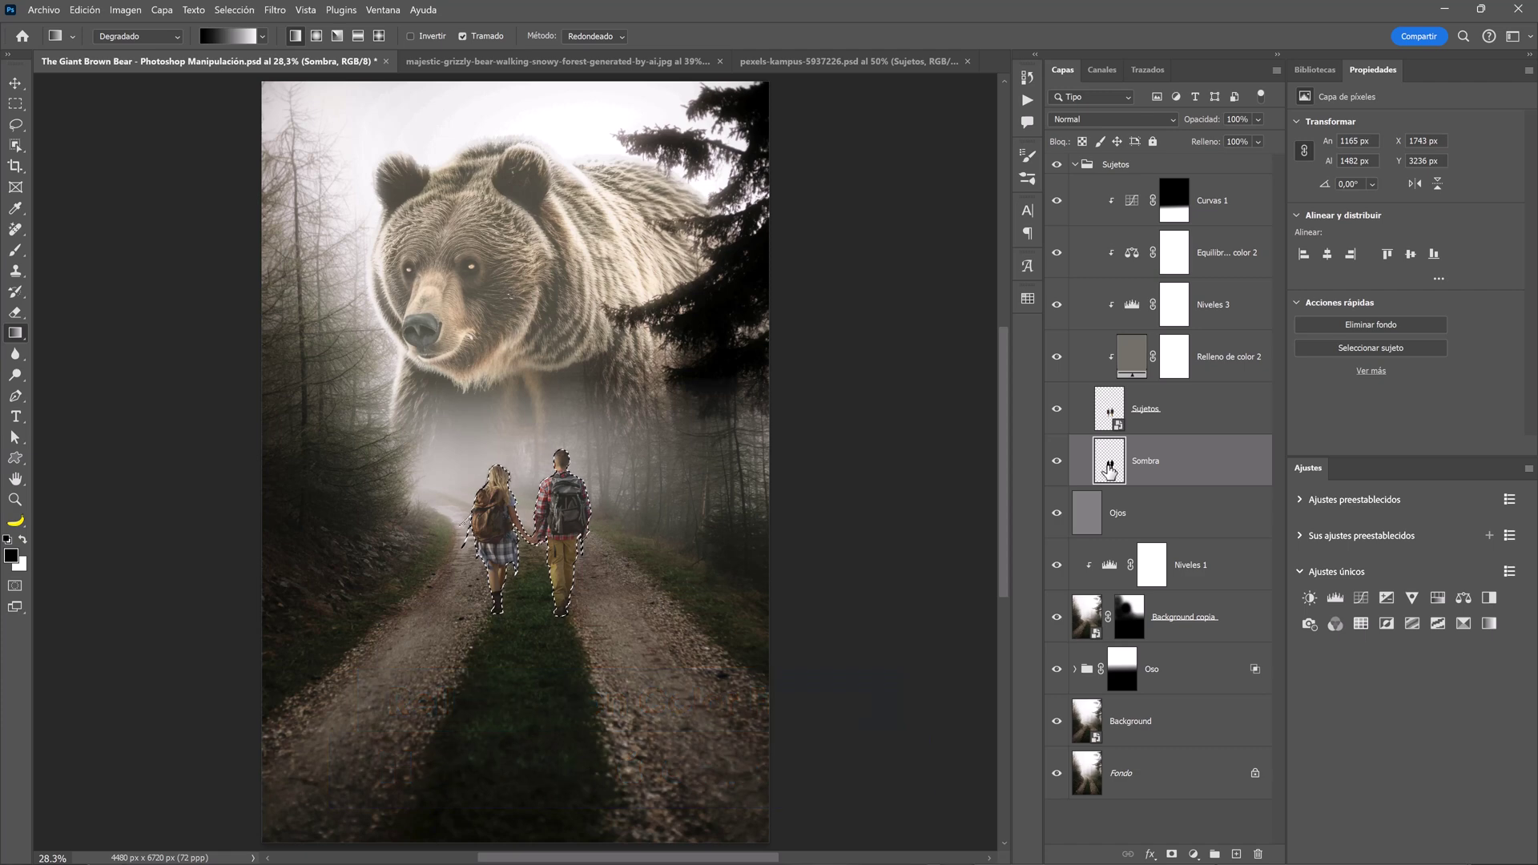
{"action": "key", "text": "ctrl+d"}
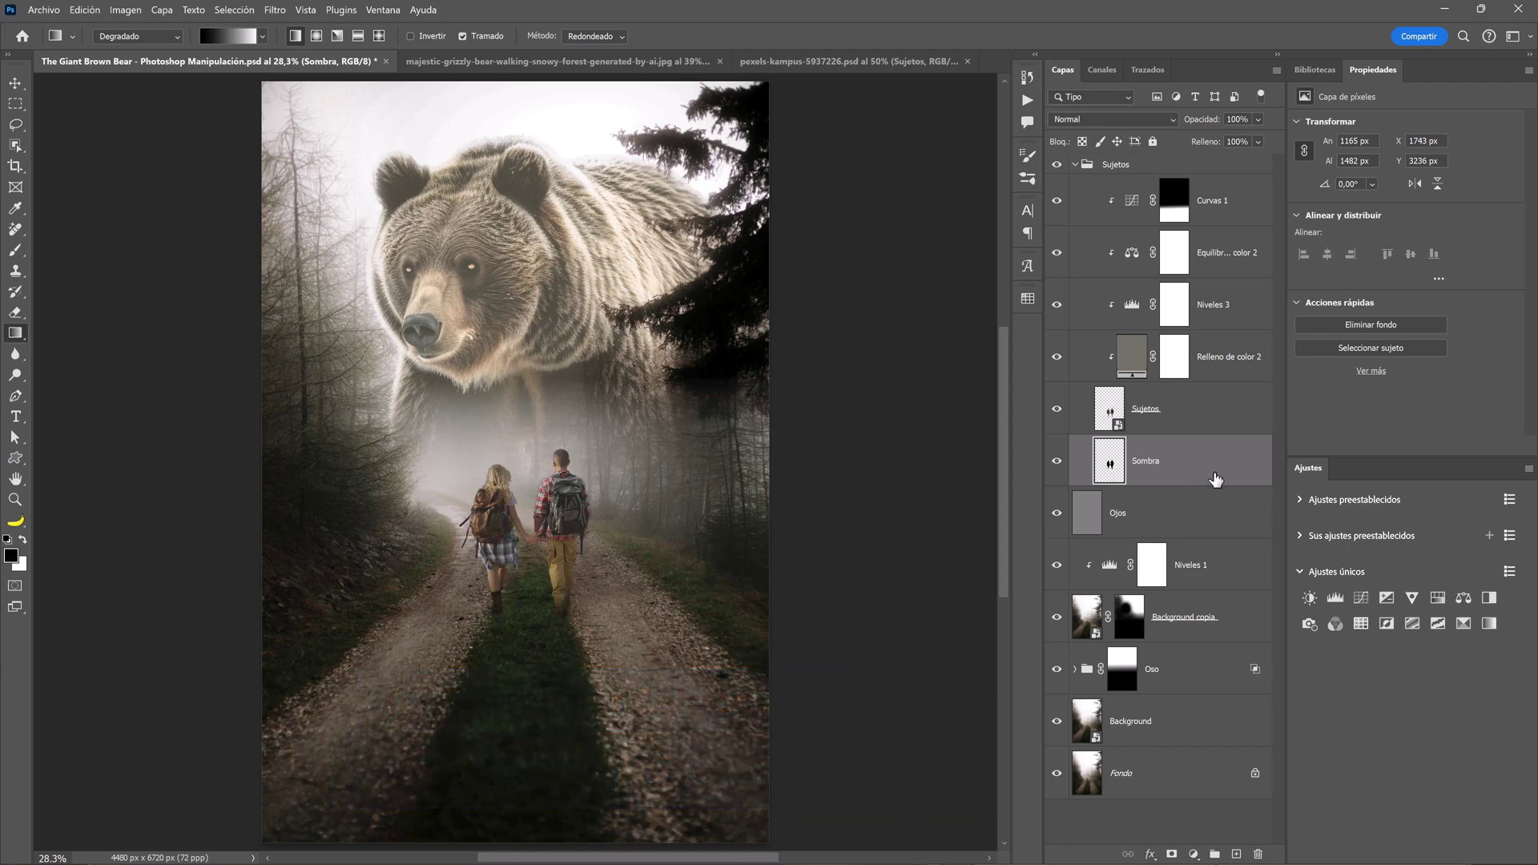
Convert Sombra to a smart object and distort it flipped beneath the couple's feet as a shadow
{"action": "right_click", "coordinate": [1216, 478]}
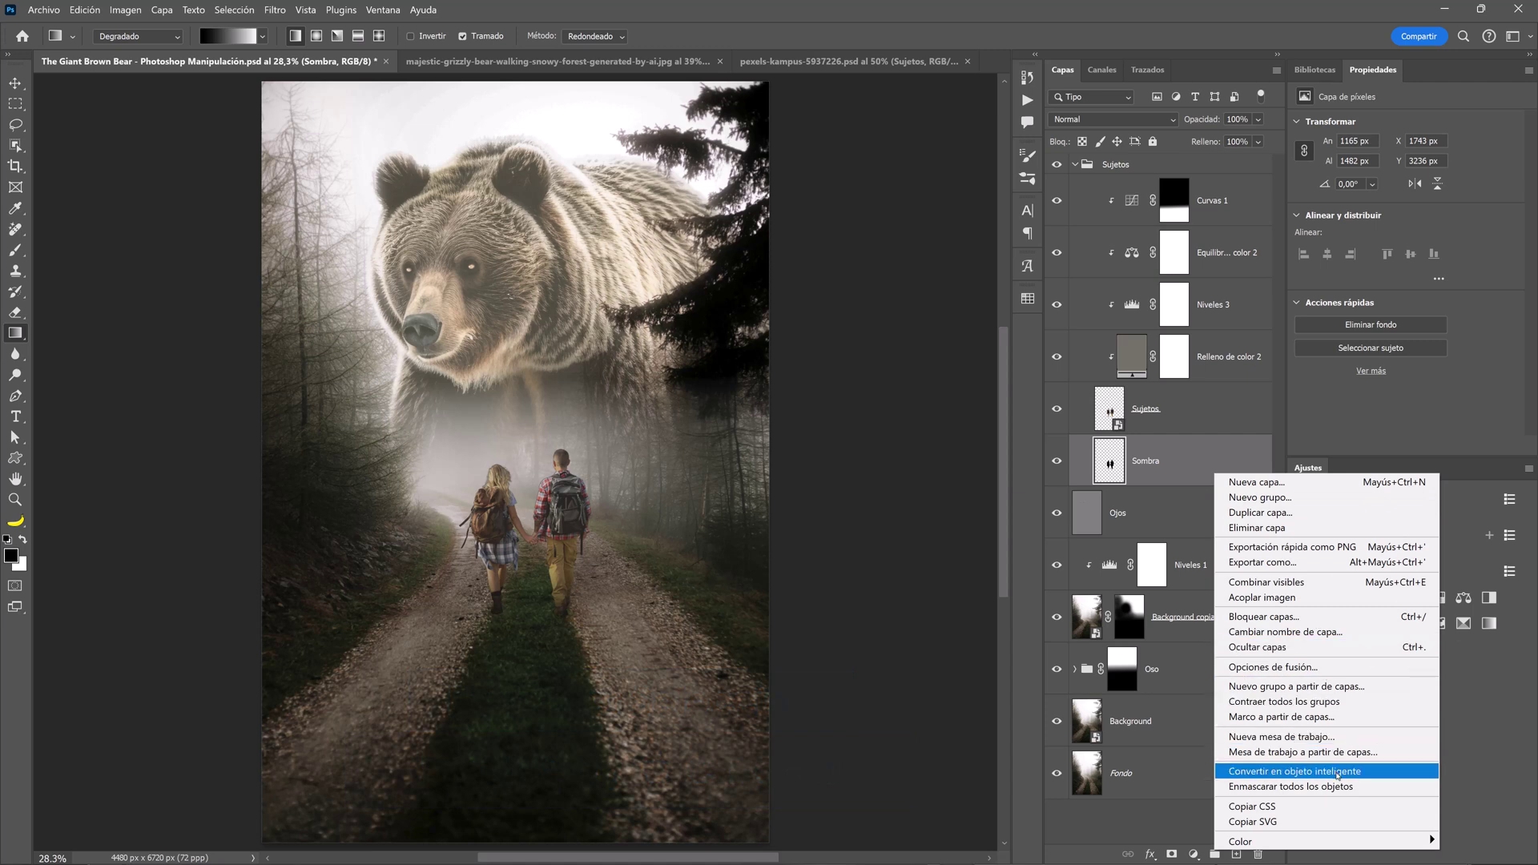
{"action": "left_click", "coordinate": [1314, 770]}
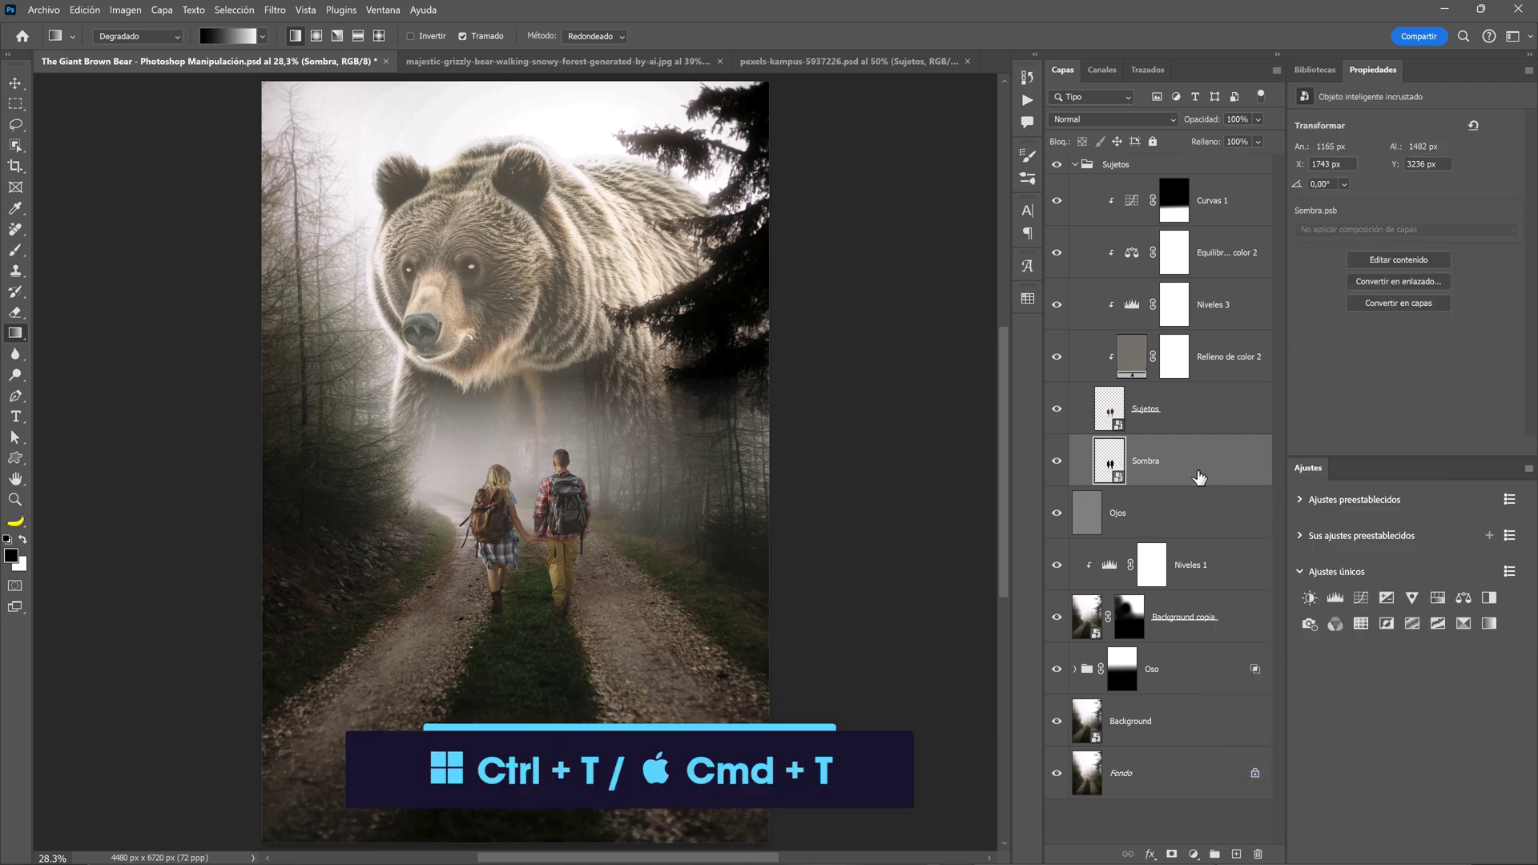
{"action": "key", "text": "ctrl+t"}
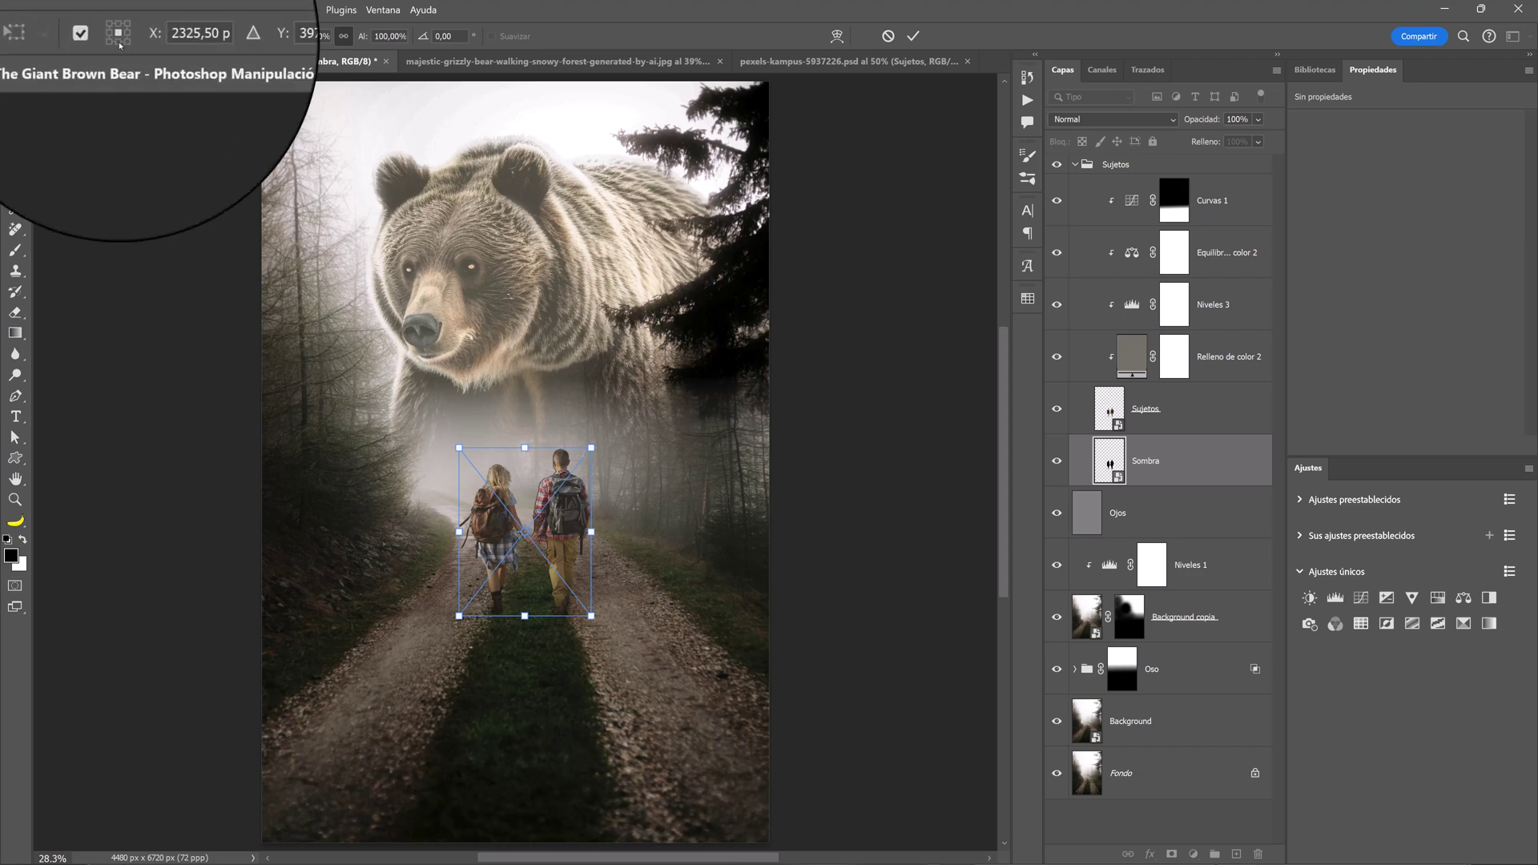
{"action": "left_click", "coordinate": [118, 41]}
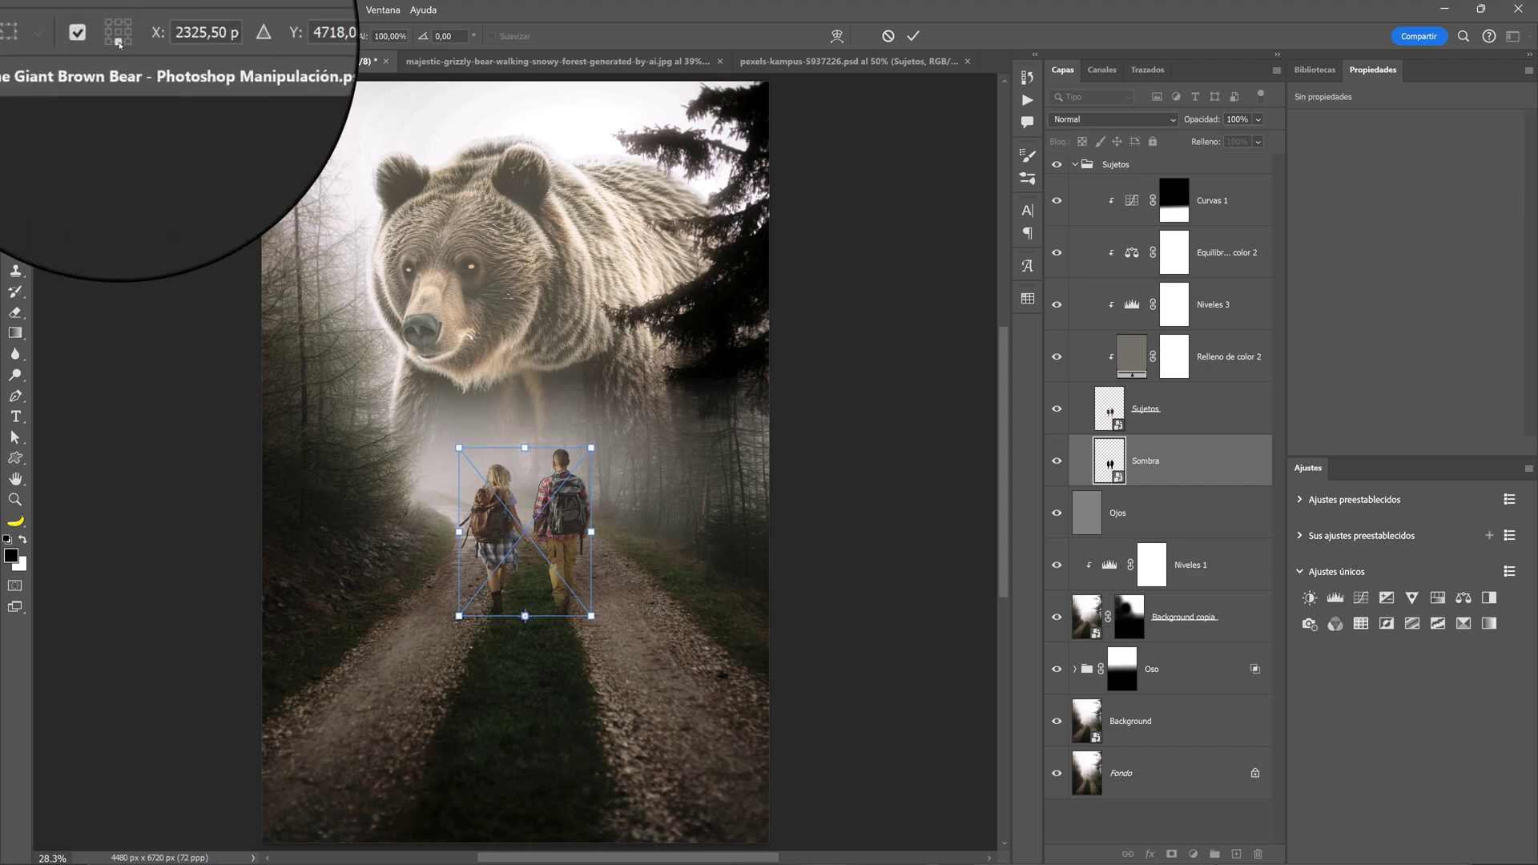
{"action": "right_click", "coordinate": [538, 493]}
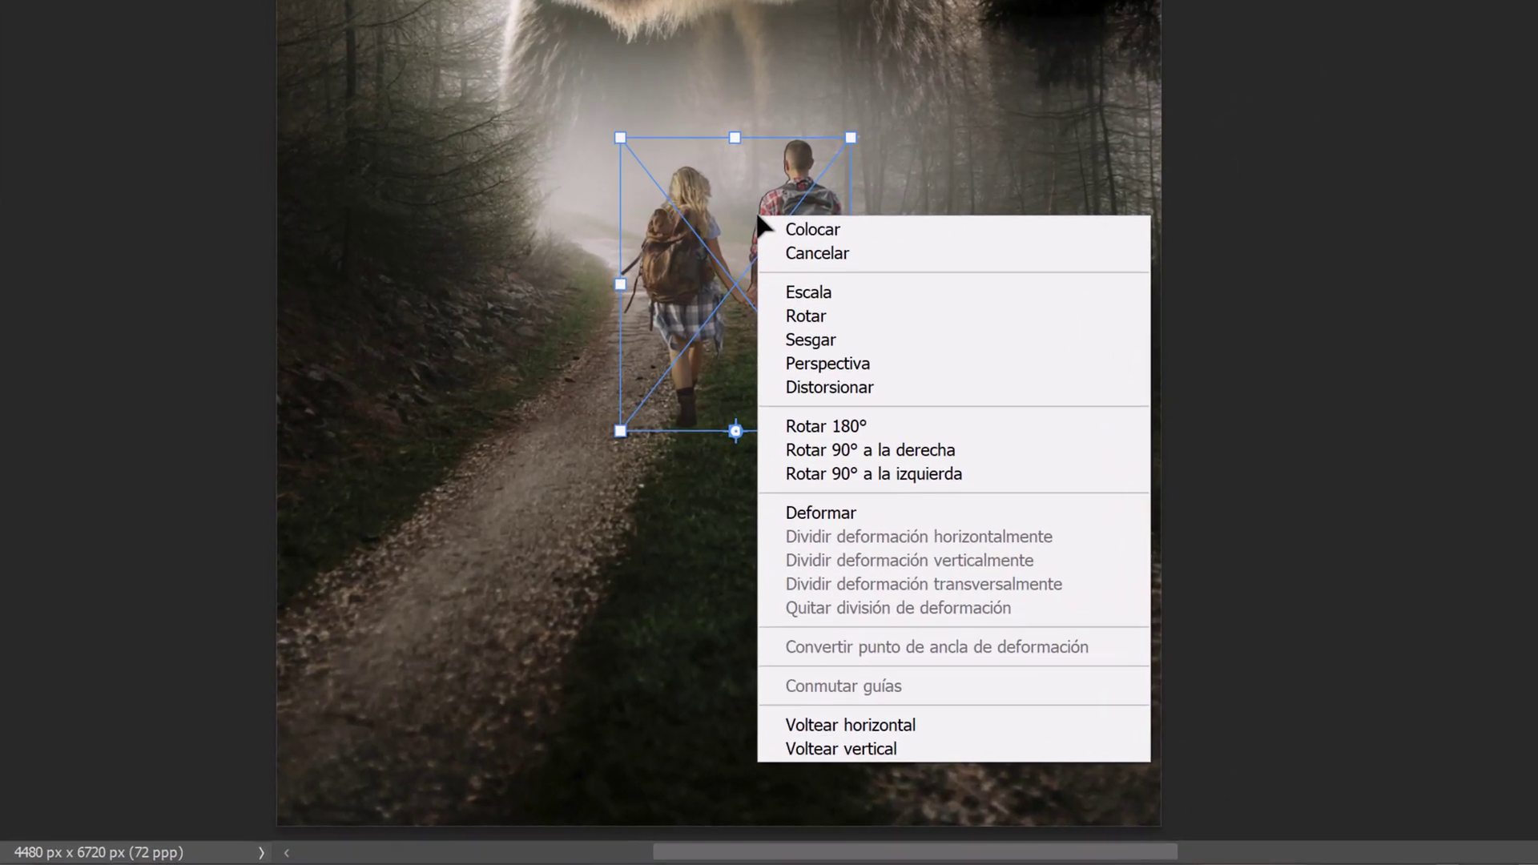
{"action": "left_click", "coordinate": [705, 476]}
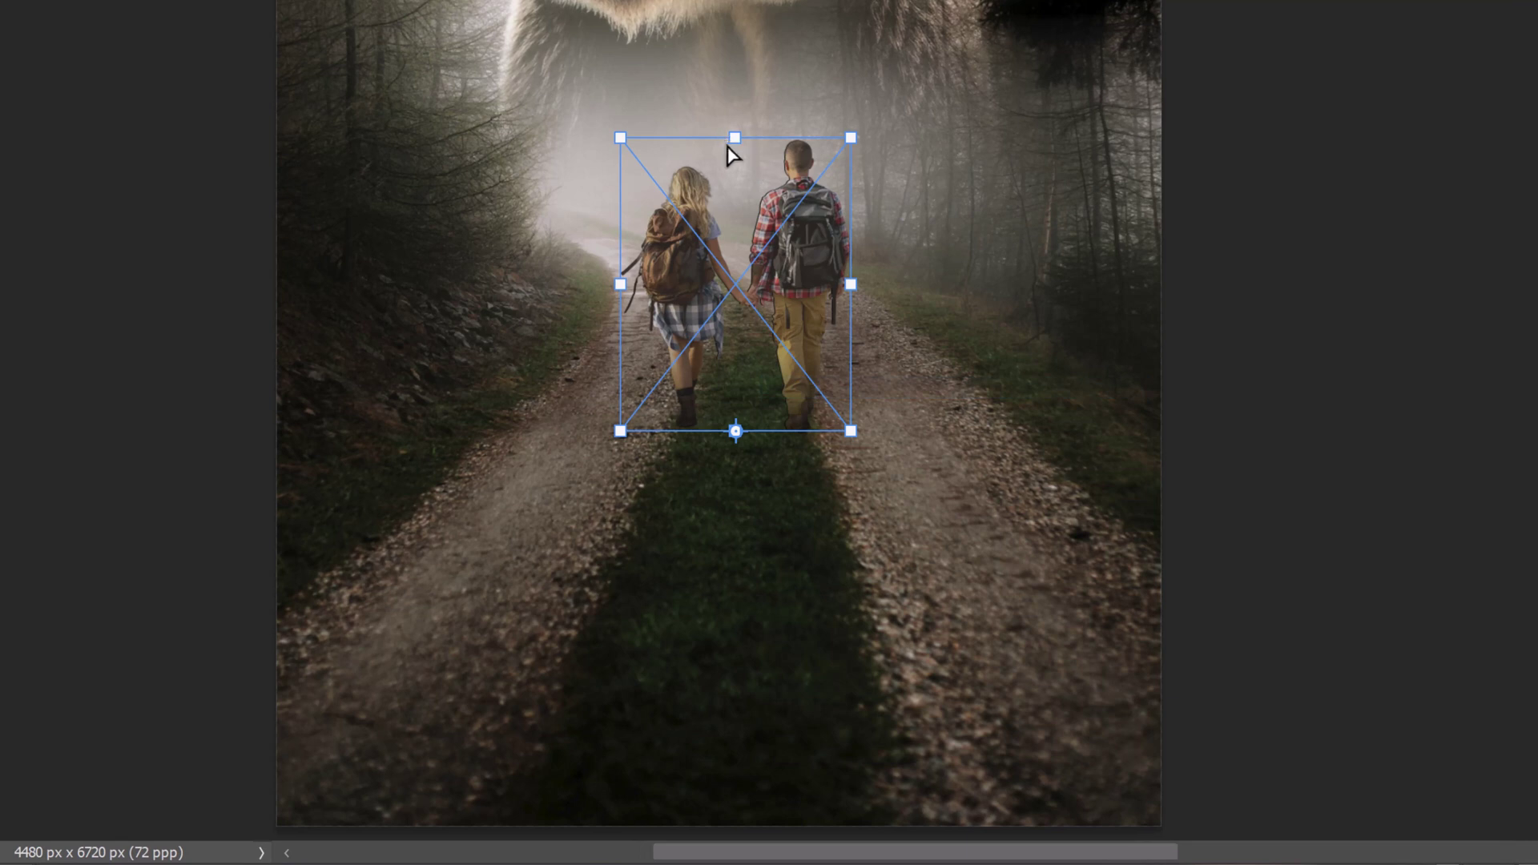
{"action": "left_click_drag", "start_coordinate": [735, 138], "coordinate": [735, 585]}
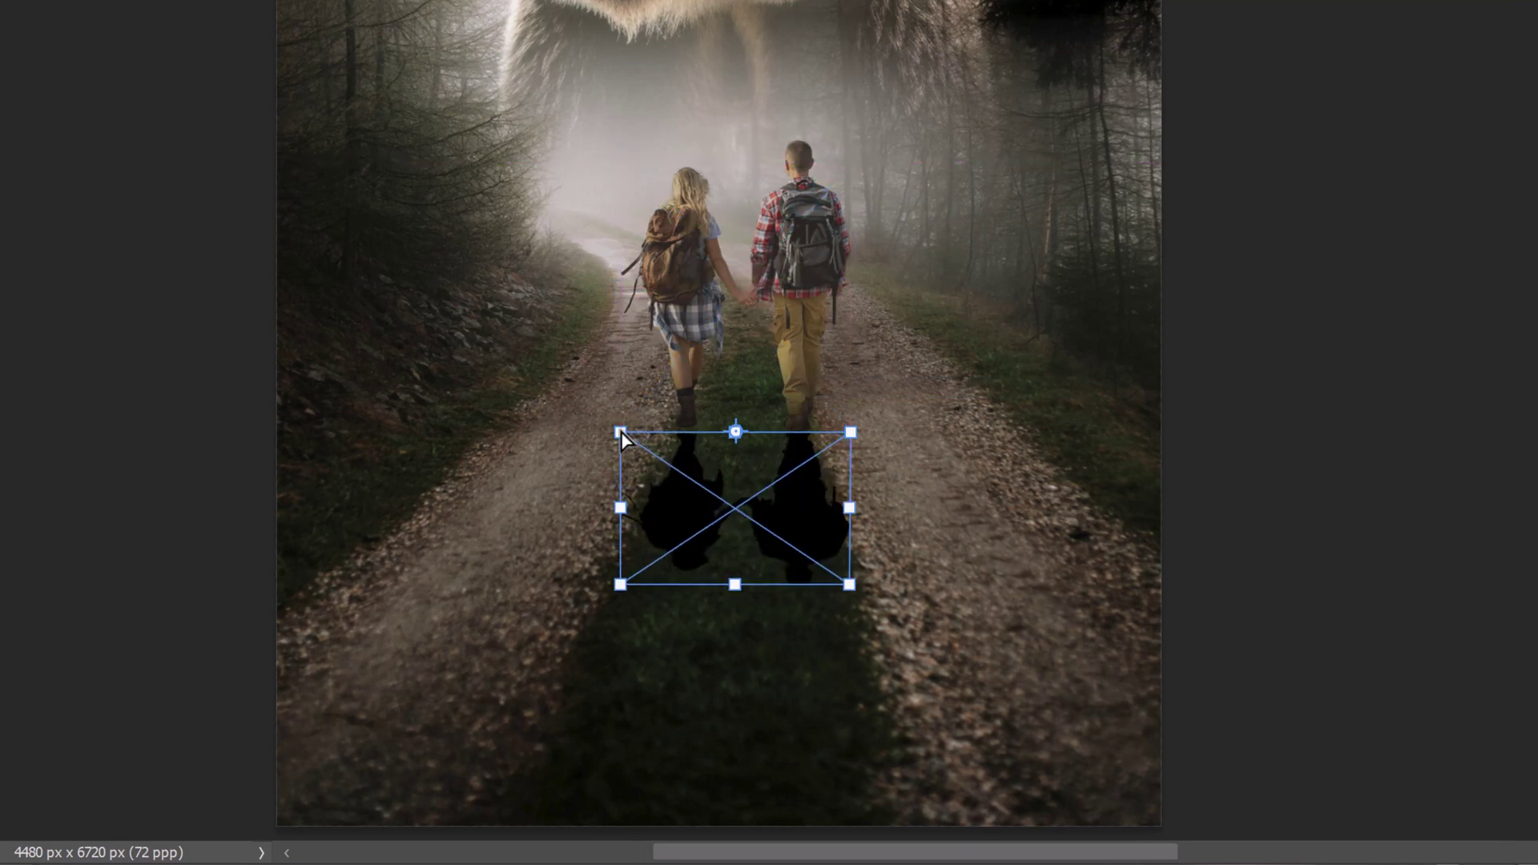
{"action": "left_click_drag", "start_coordinate": [620, 432], "coordinate": [618, 418]}
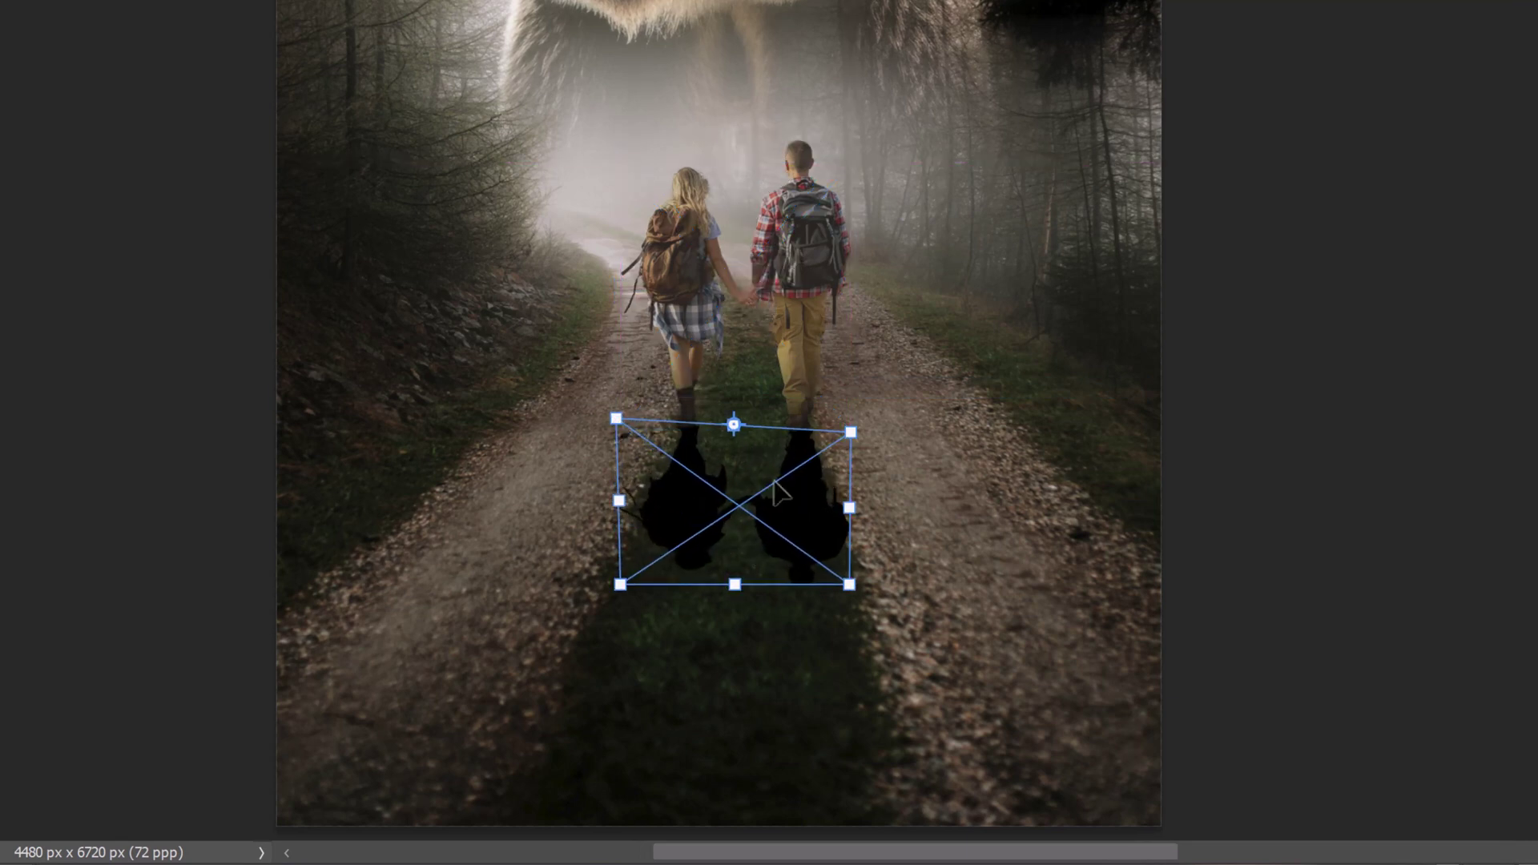
{"action": "left_click_drag", "start_coordinate": [734, 585], "coordinate": [735, 575]}
{"action": "key", "text": "Return"}
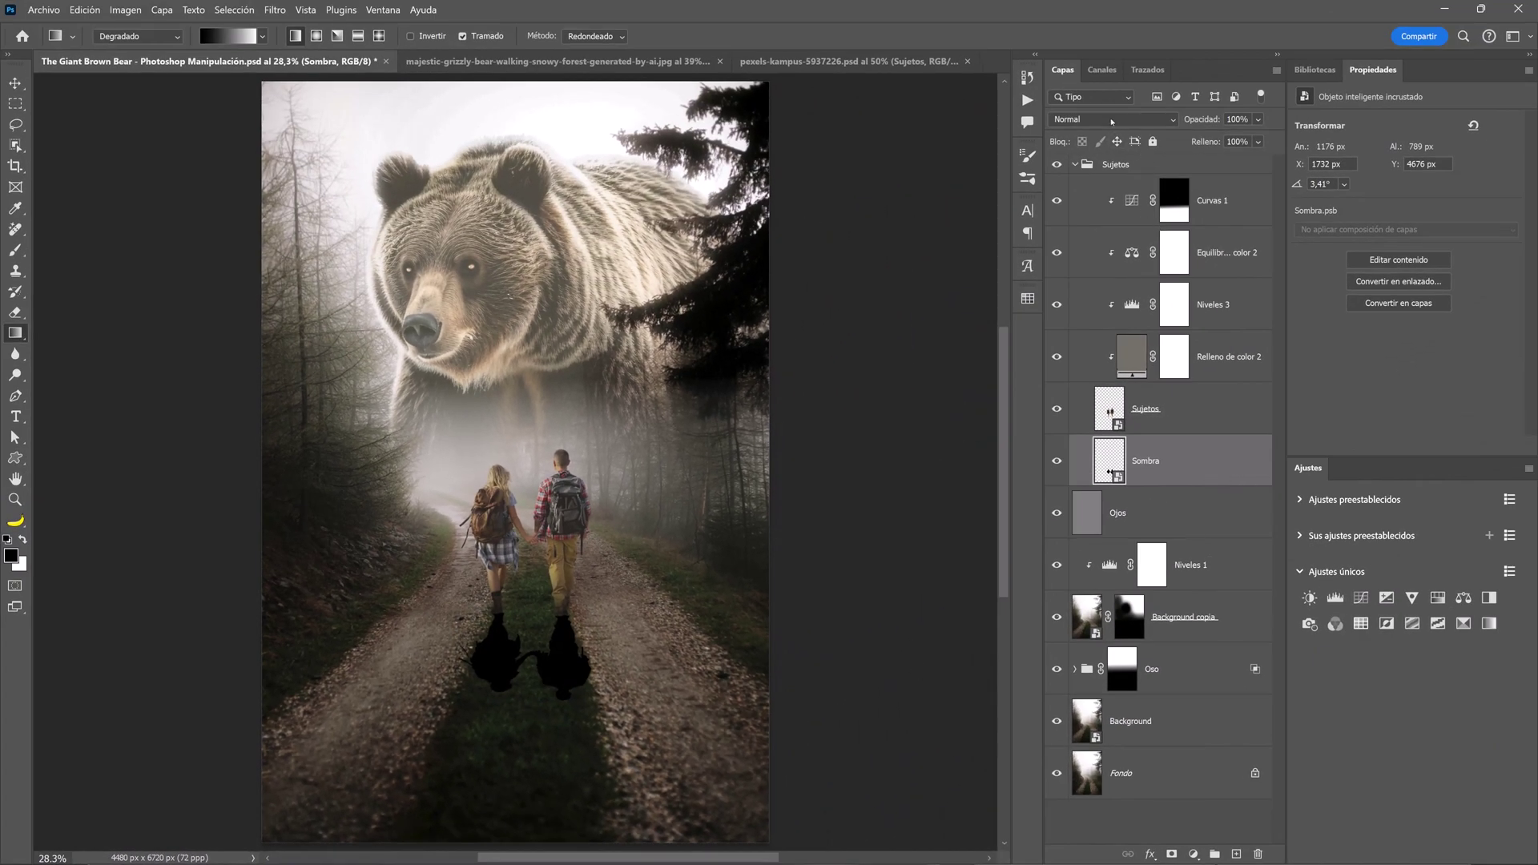
Set Sombra to Multiplicar and apply a two-pin Field Blur of 53 px to the shadow
{"action": "left_click", "coordinate": [1112, 120]}
{"action": "left_click", "coordinate": [1103, 189]}
{"action": "left_click", "coordinate": [267, 10]}
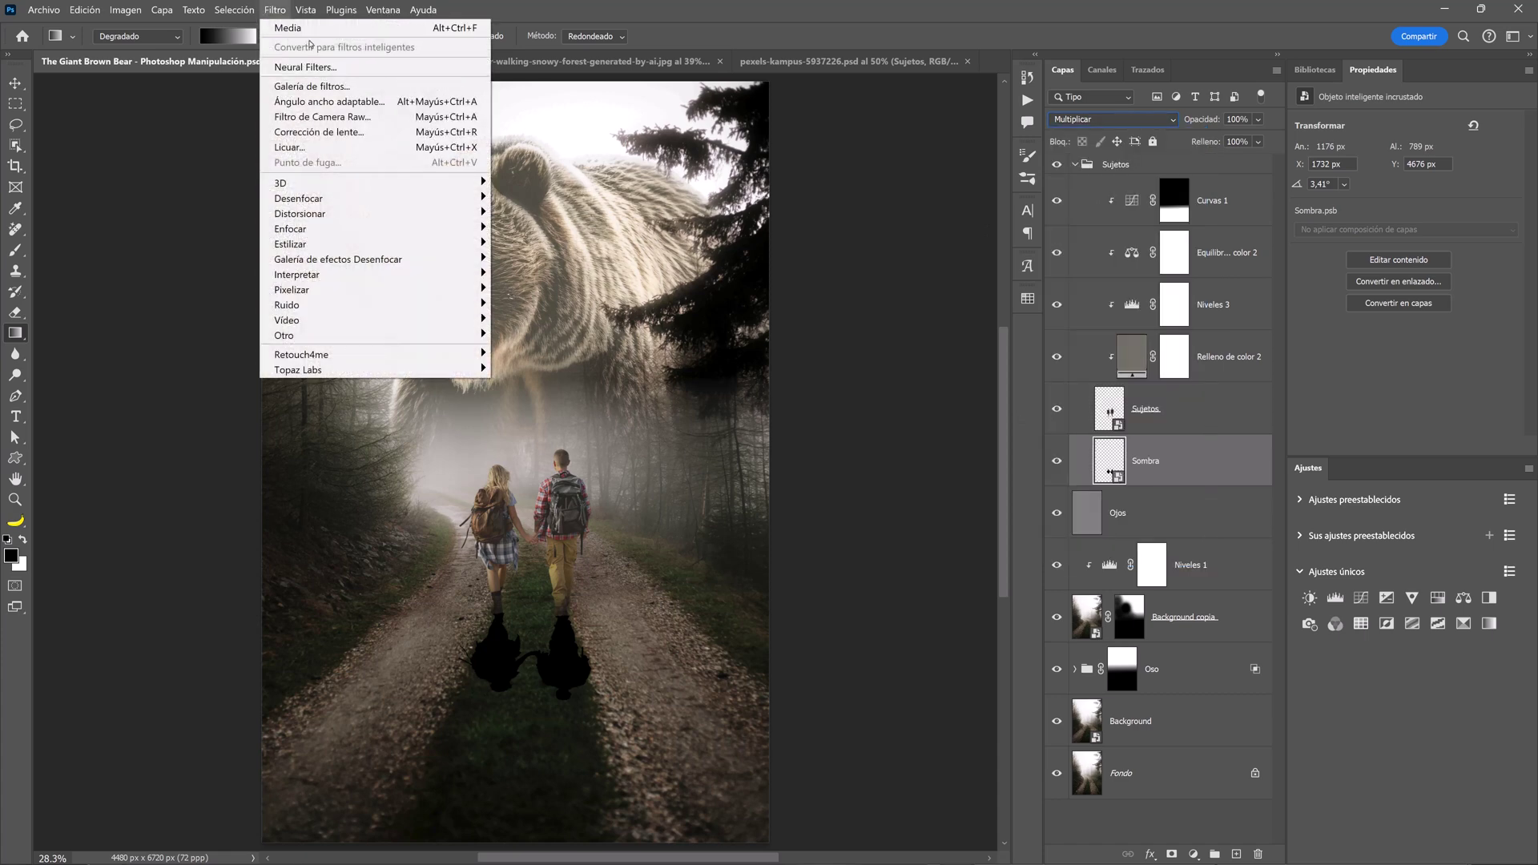
{"action": "mouse_move", "coordinate": [339, 260]}
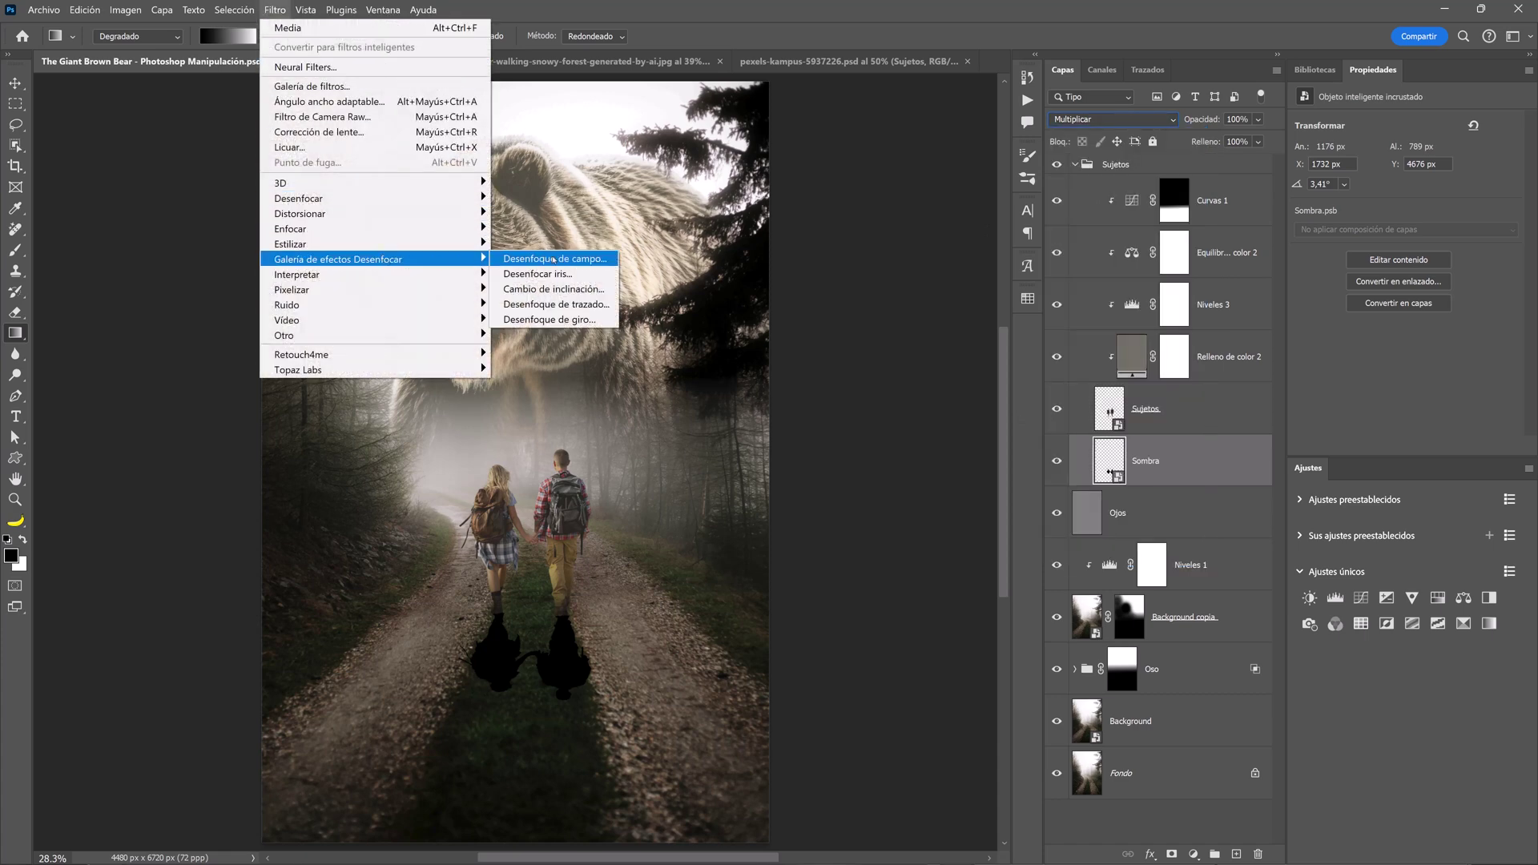
{"action": "left_click", "coordinate": [553, 260]}
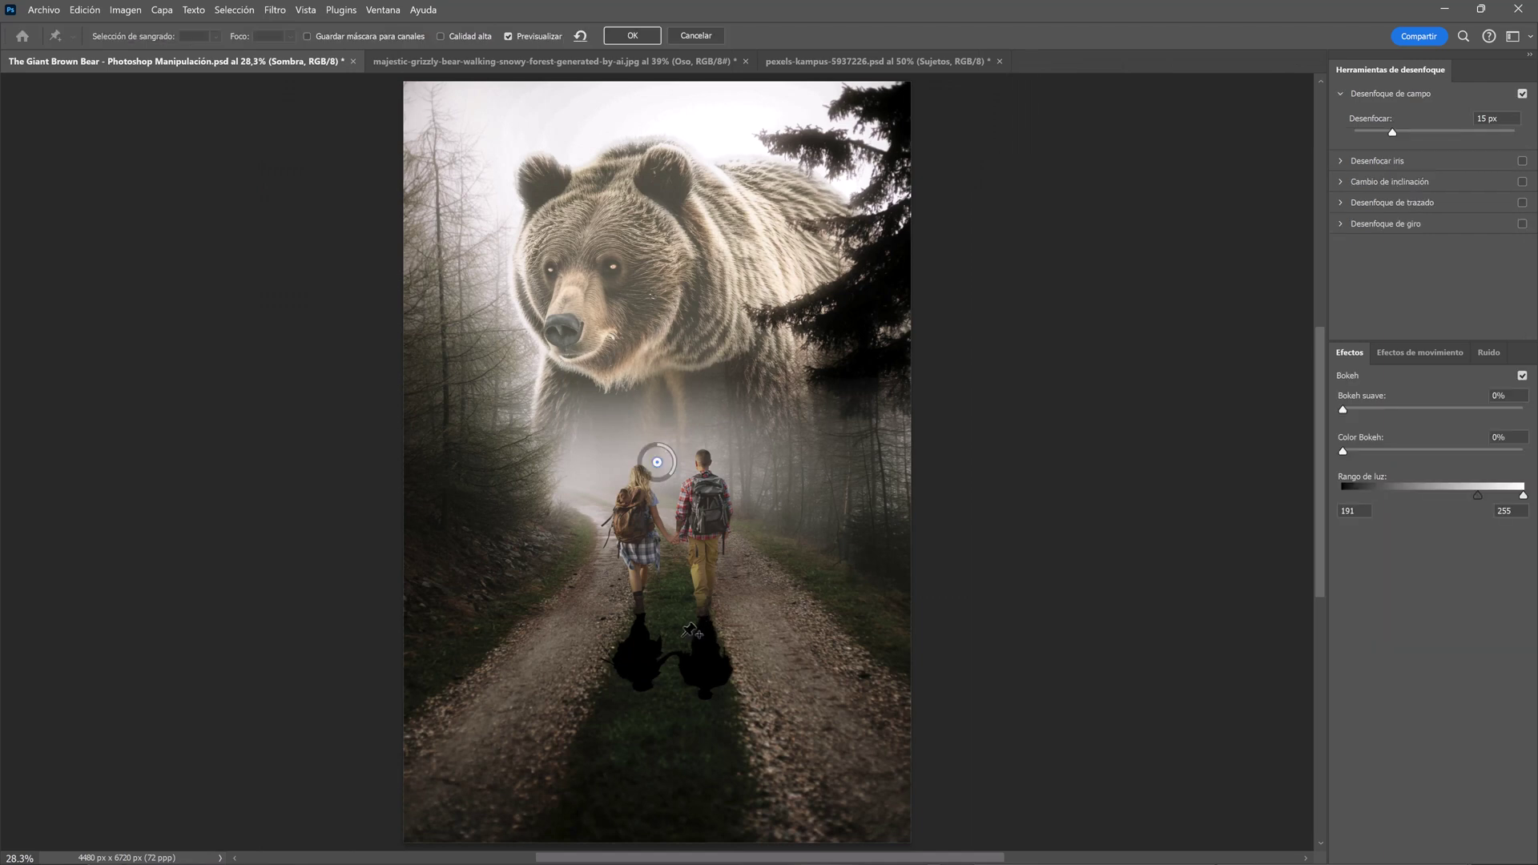
{"action": "left_click_drag", "start_coordinate": [657, 463], "coordinate": [671, 610]}
{"action": "type", "text": "0"}
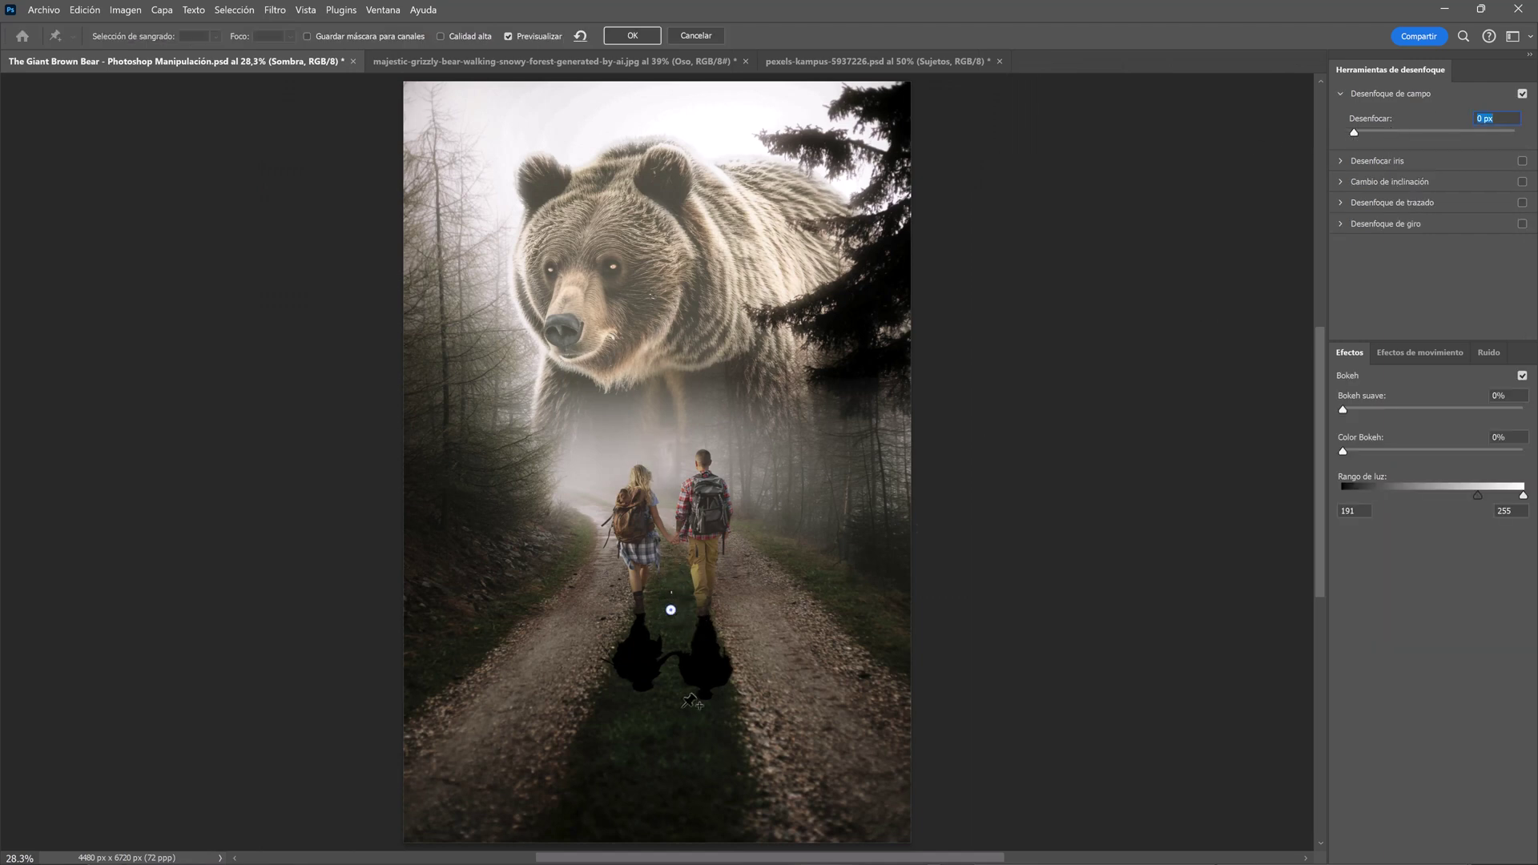
{"action": "left_click", "coordinate": [674, 688]}
{"action": "left_click_drag", "start_coordinate": [1393, 132], "coordinate": [1424, 133]}
{"action": "left_click", "coordinate": [632, 35]}
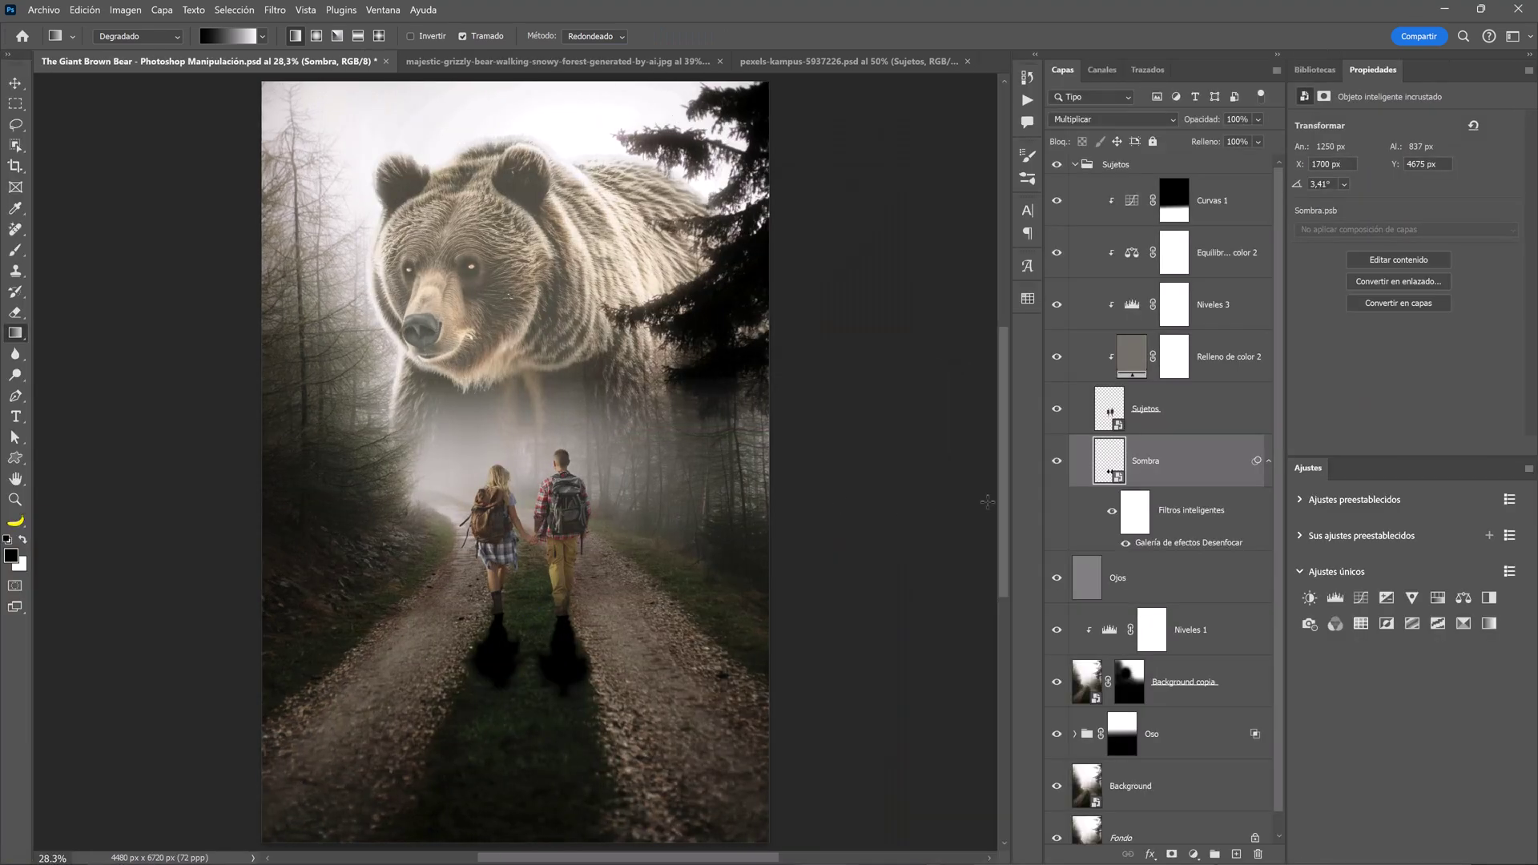
Lower Sombra's opacity to 30%, collapse the Sujetos group, and toggle its visibility to compare
{"action": "key", "text": "v"}
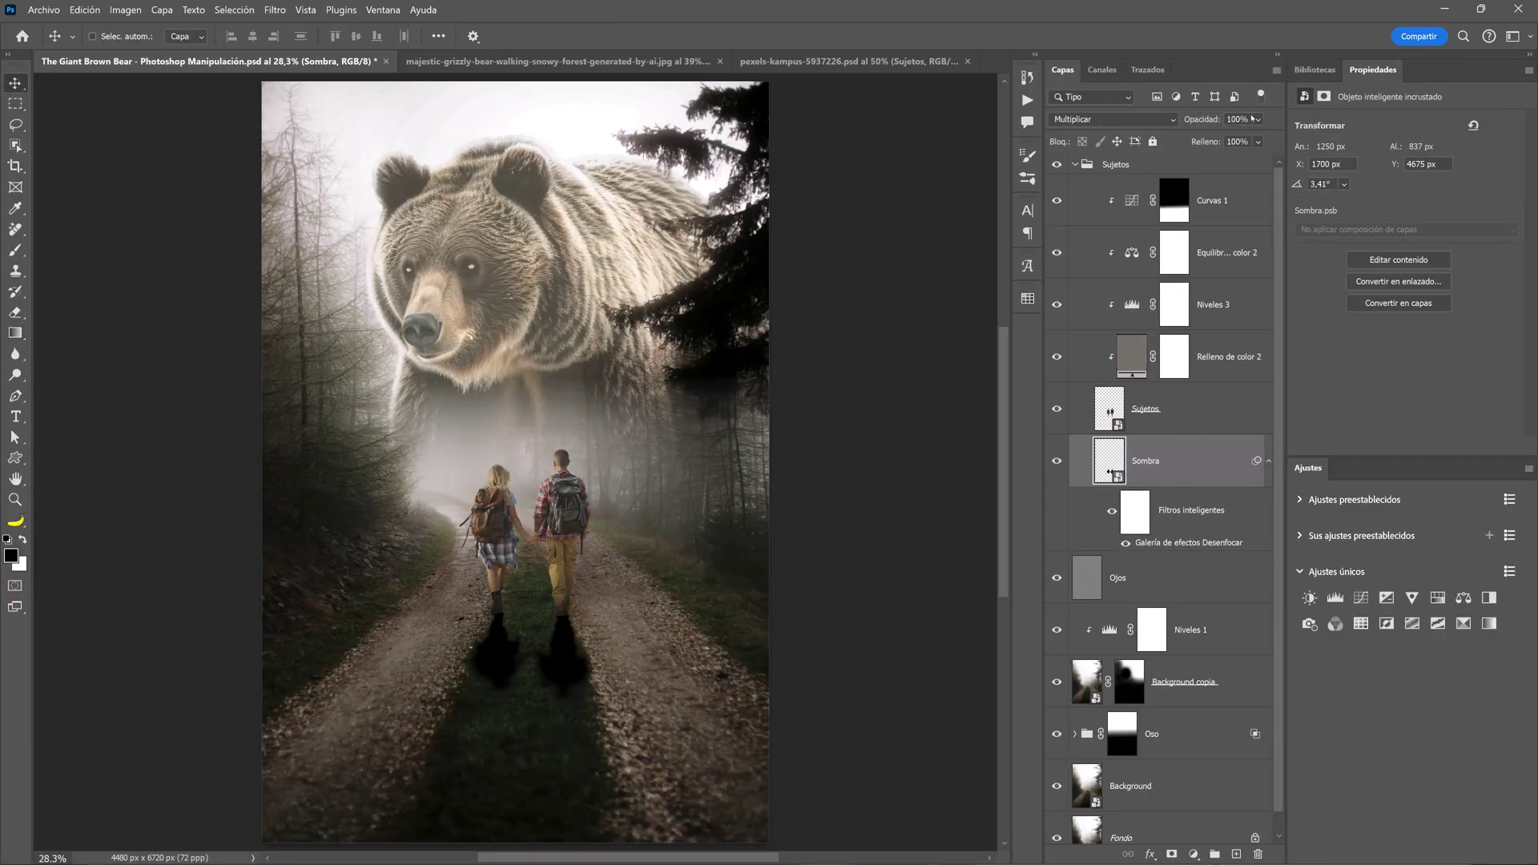
{"action": "left_click", "coordinate": [1257, 120]}
{"action": "left_click_drag", "start_coordinate": [1274, 139], "coordinate": [1223, 139]}
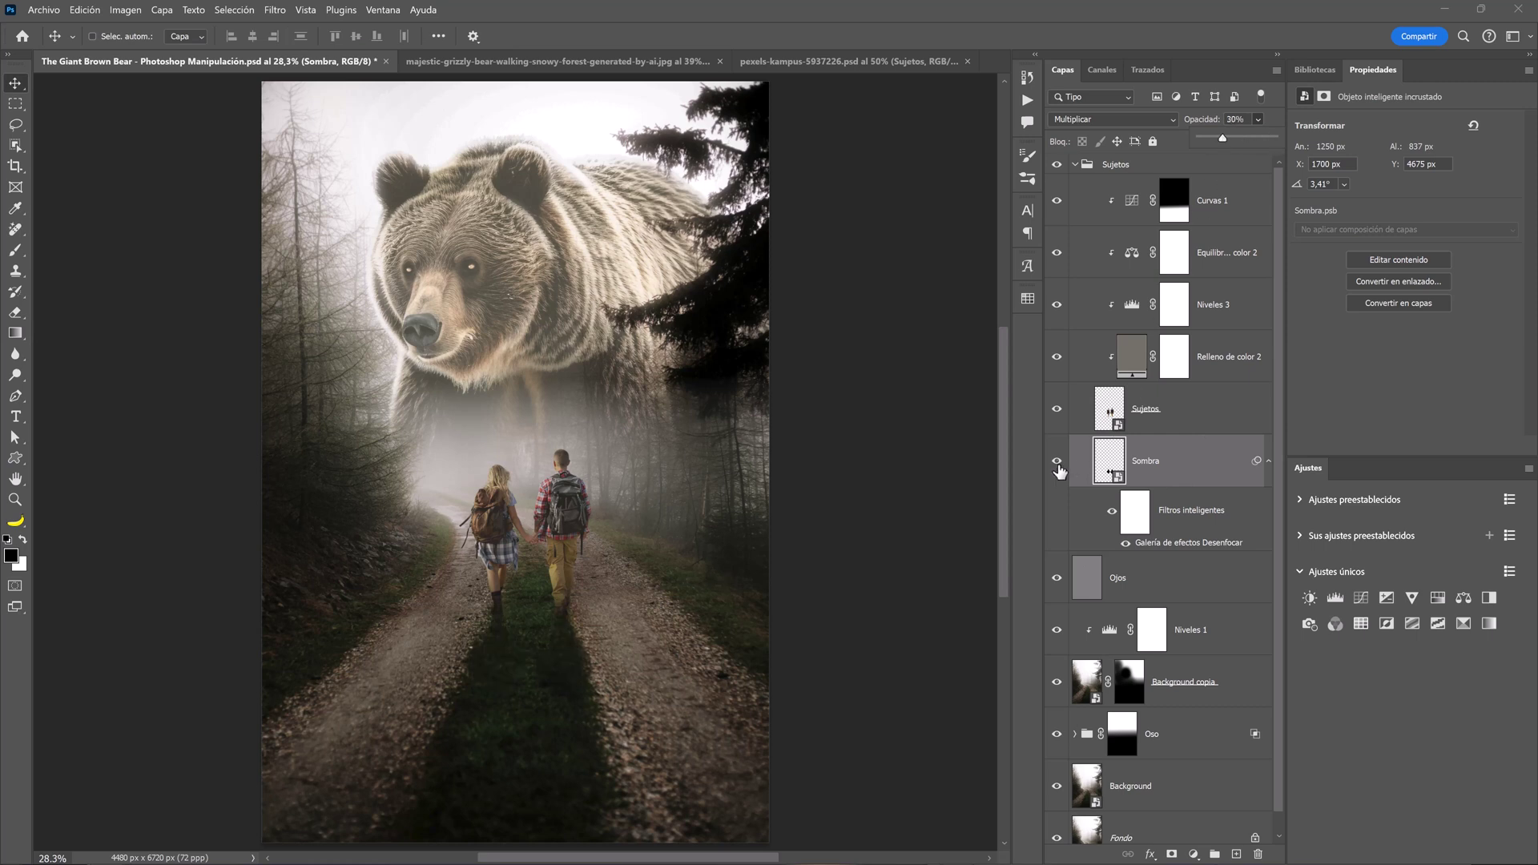
{"action": "left_click", "coordinate": [1067, 470]}
{"action": "left_click", "coordinate": [1075, 165]}
{"action": "left_click", "coordinate": [1057, 165]}
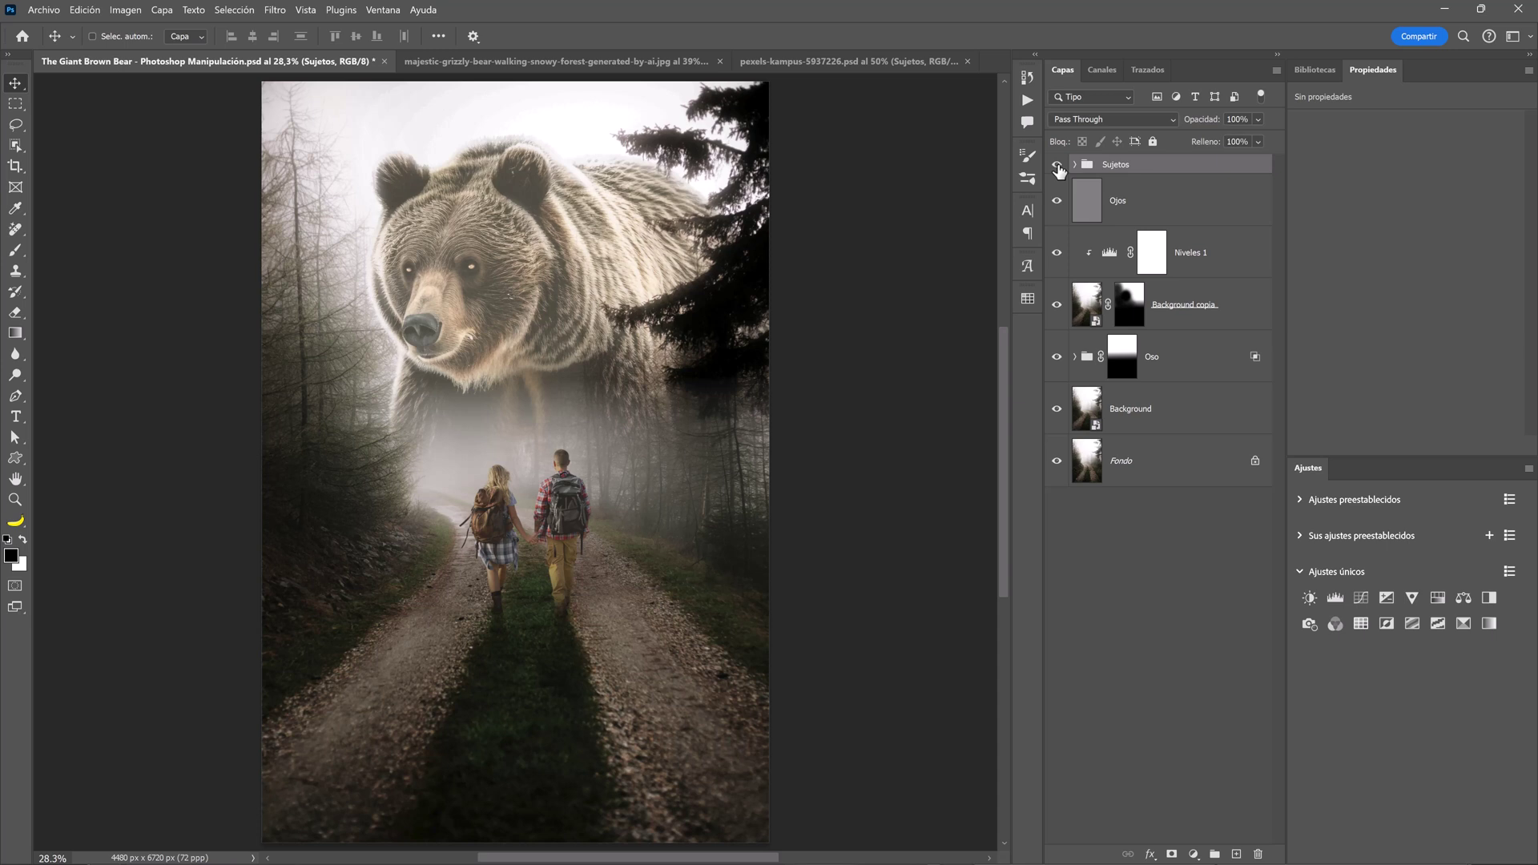
Add a Selective Color layer: Neutrals cyan +10, yellow +2, black +10; Blacks cyan -6
{"action": "left_click", "coordinate": [1464, 624]}
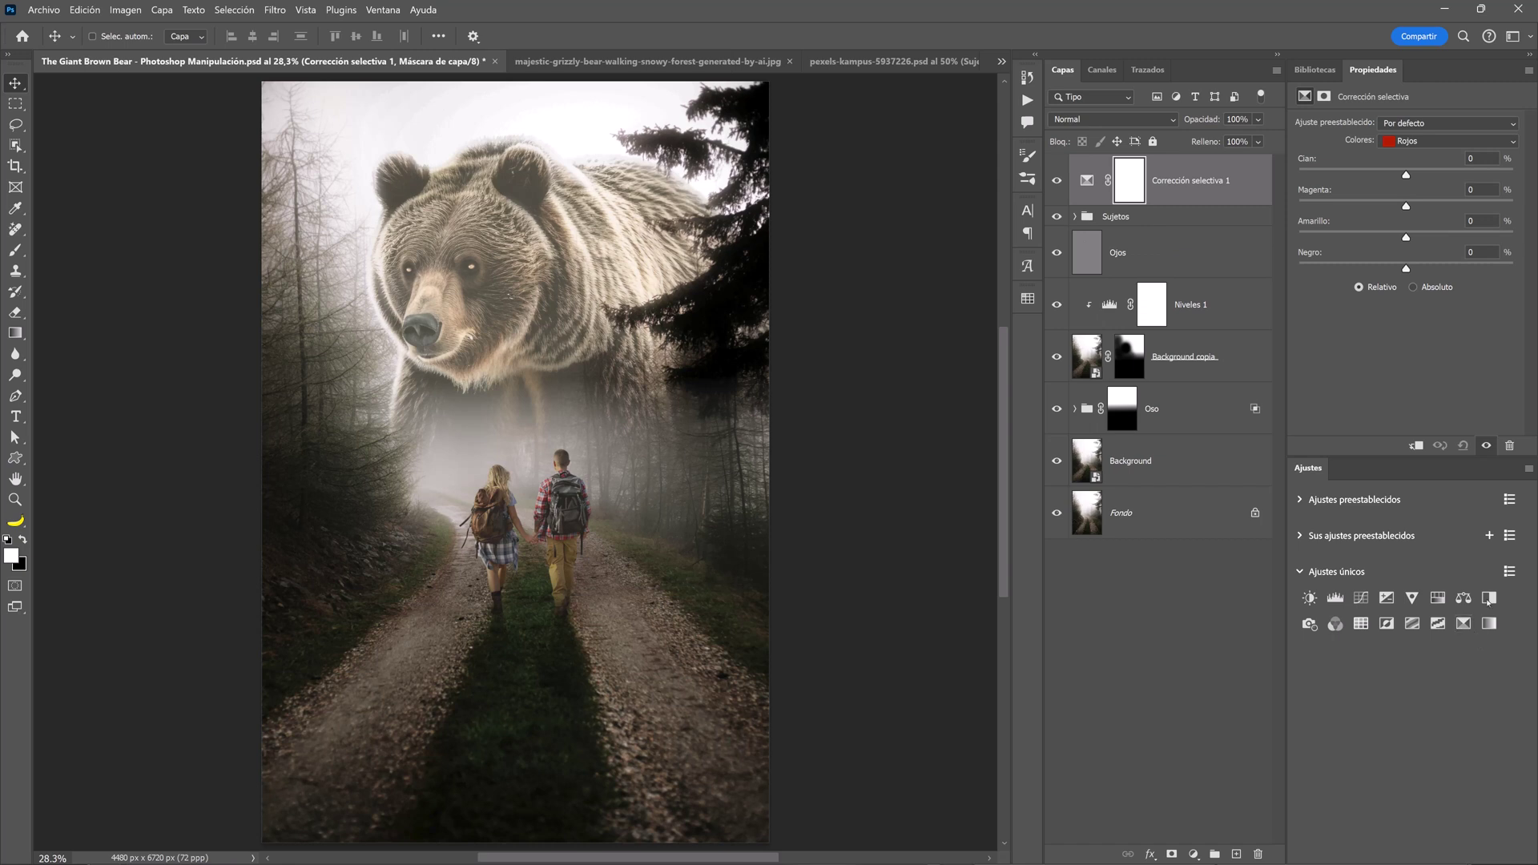
{"action": "left_click", "coordinate": [1426, 142]}
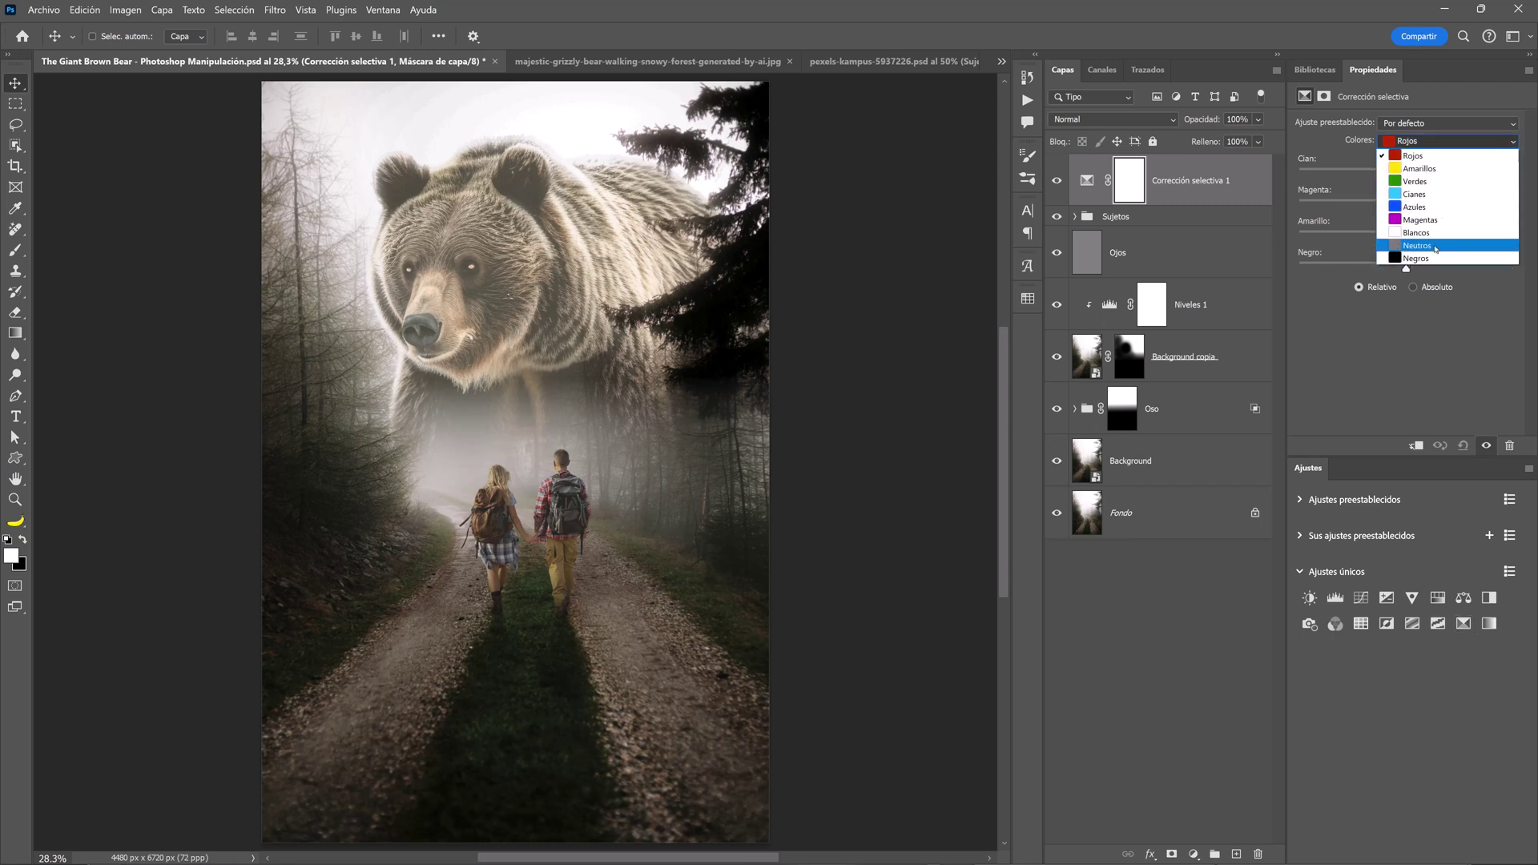
{"action": "left_click", "coordinate": [1435, 248]}
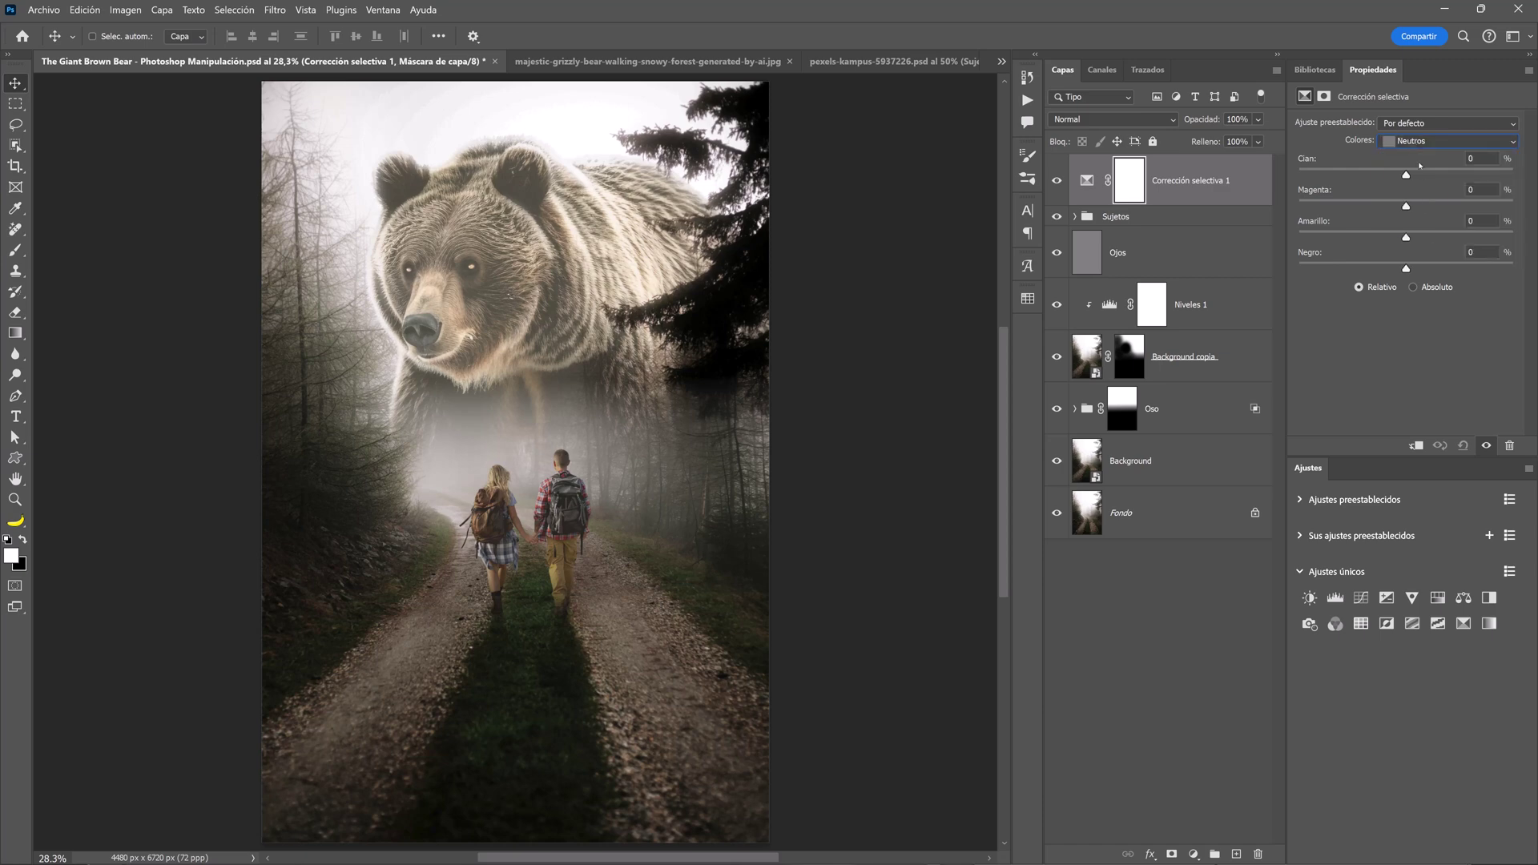
{"action": "left_click_drag", "start_coordinate": [1406, 177], "coordinate": [1416, 176]}
{"action": "left_click_drag", "start_coordinate": [1407, 238], "coordinate": [1417, 270]}
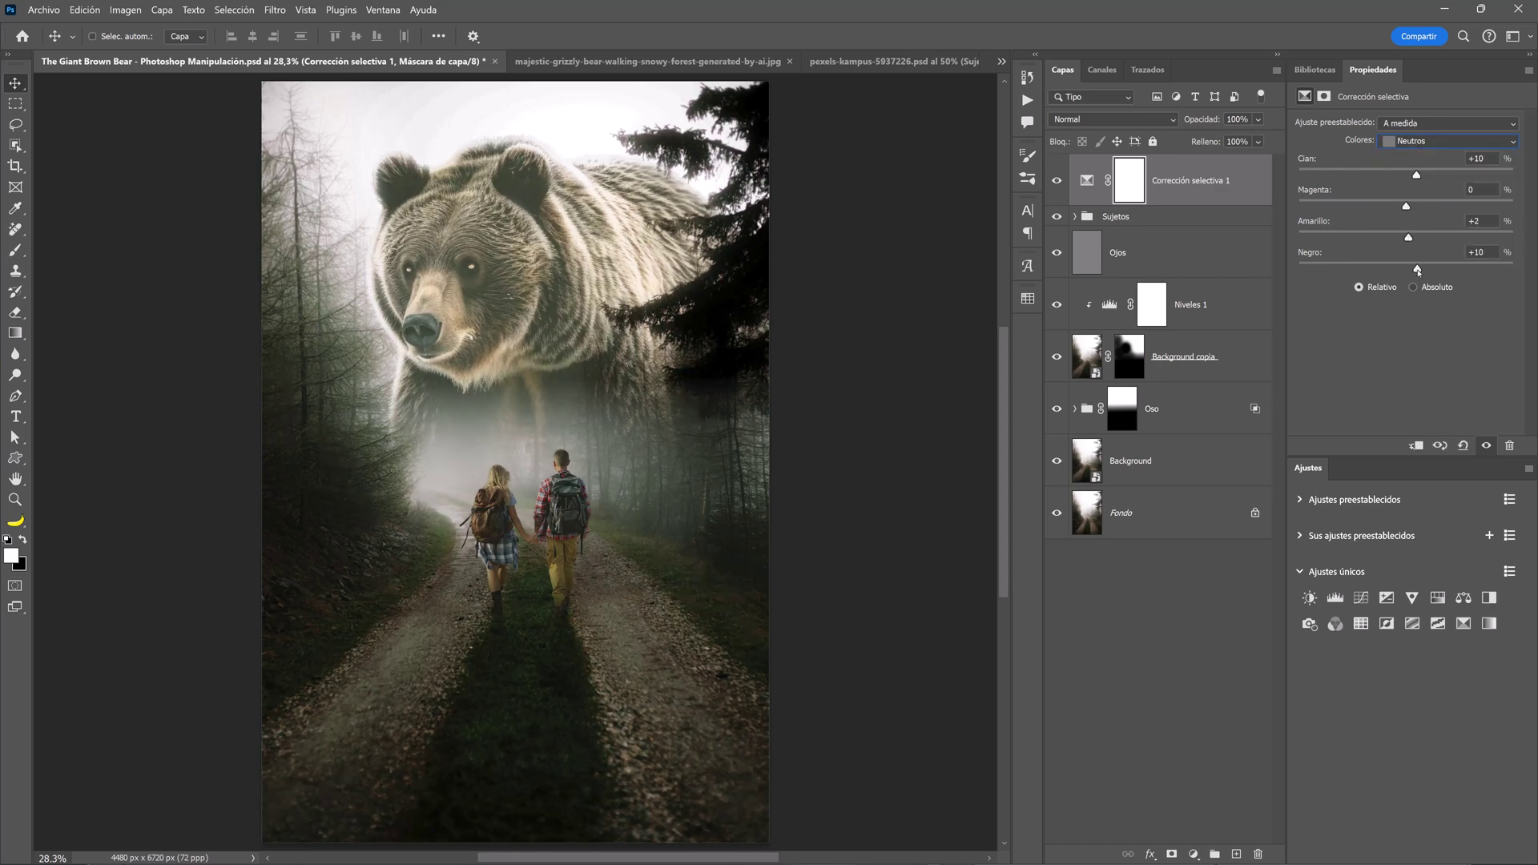
{"action": "left_click", "coordinate": [1442, 135]}
{"action": "left_click", "coordinate": [1426, 257]}
{"action": "mouse_move", "coordinate": [1403, 176]}
{"action": "left_mouse_down"}
{"action": "mouse_move", "coordinate": [1408, 208]}
{"action": "mouse_move", "coordinate": [1402, 179]}
{"action": "left_mouse_up"}
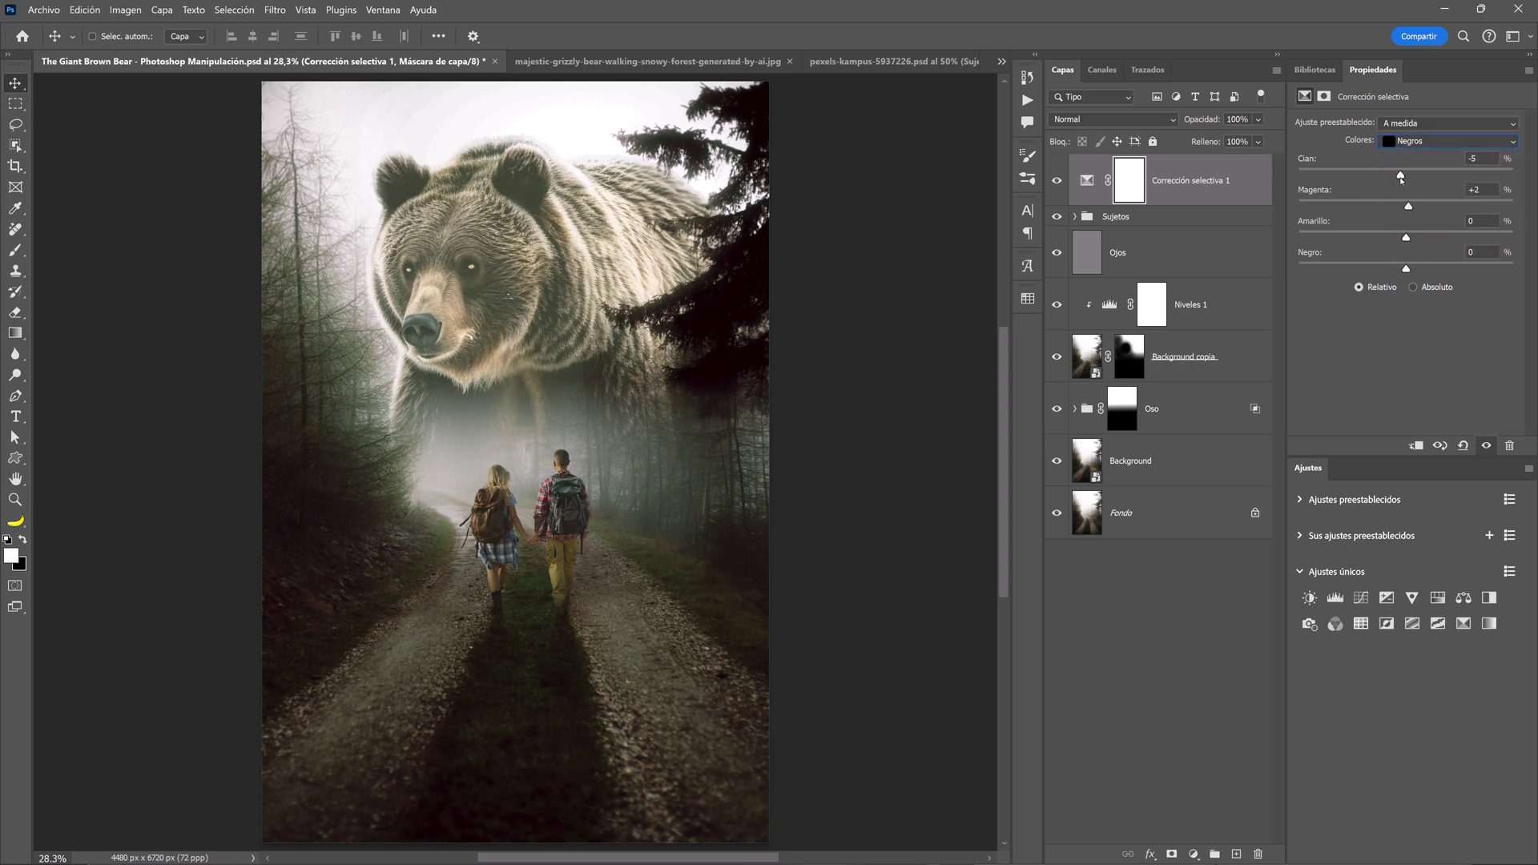
{"action": "left_click", "coordinate": [1056, 181]}
Add a Vibrance adjustment layer set to +50
{"action": "left_click", "coordinate": [1412, 597]}
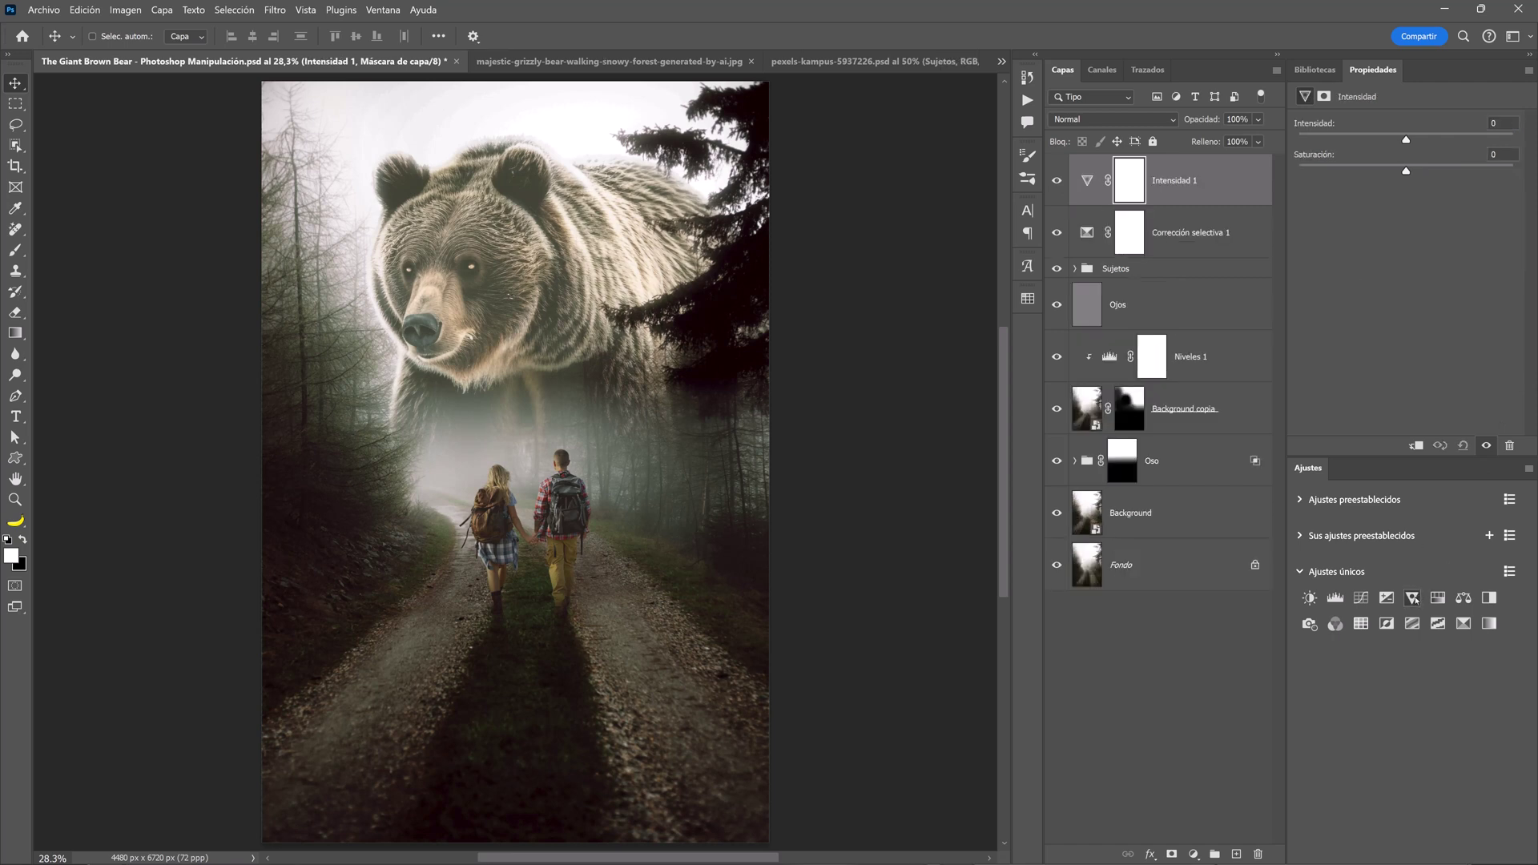
{"action": "type", "text": "5"}
{"action": "type", "text": "5"}
{"action": "key", "text": "Return"}
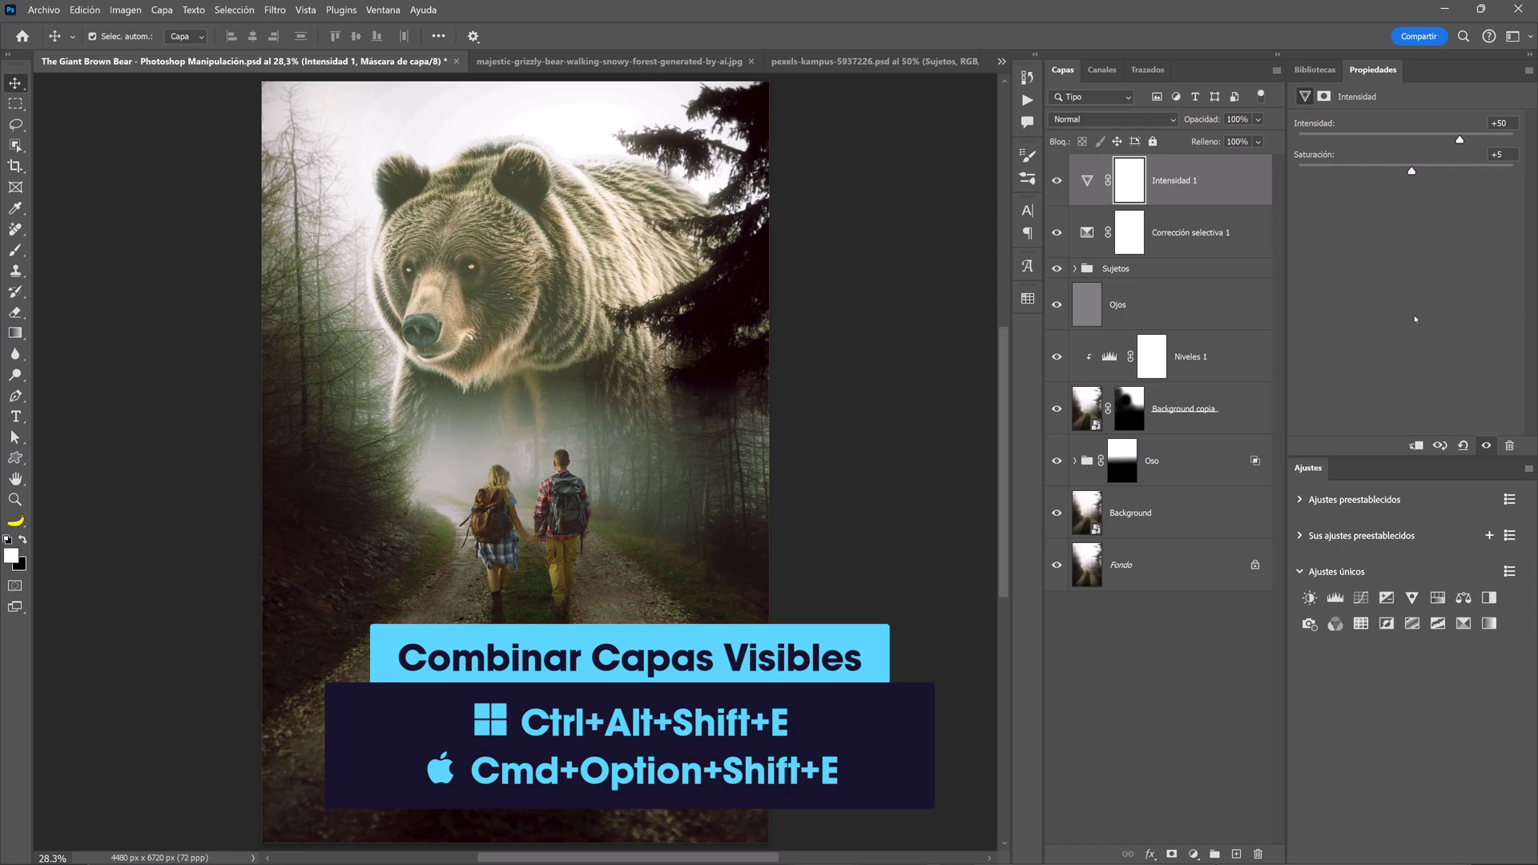
Stamp all visible layers into Capa 1, set to Luz suave at 20% opacity
{"action": "key", "text": "ctrl+alt+shift+e"}
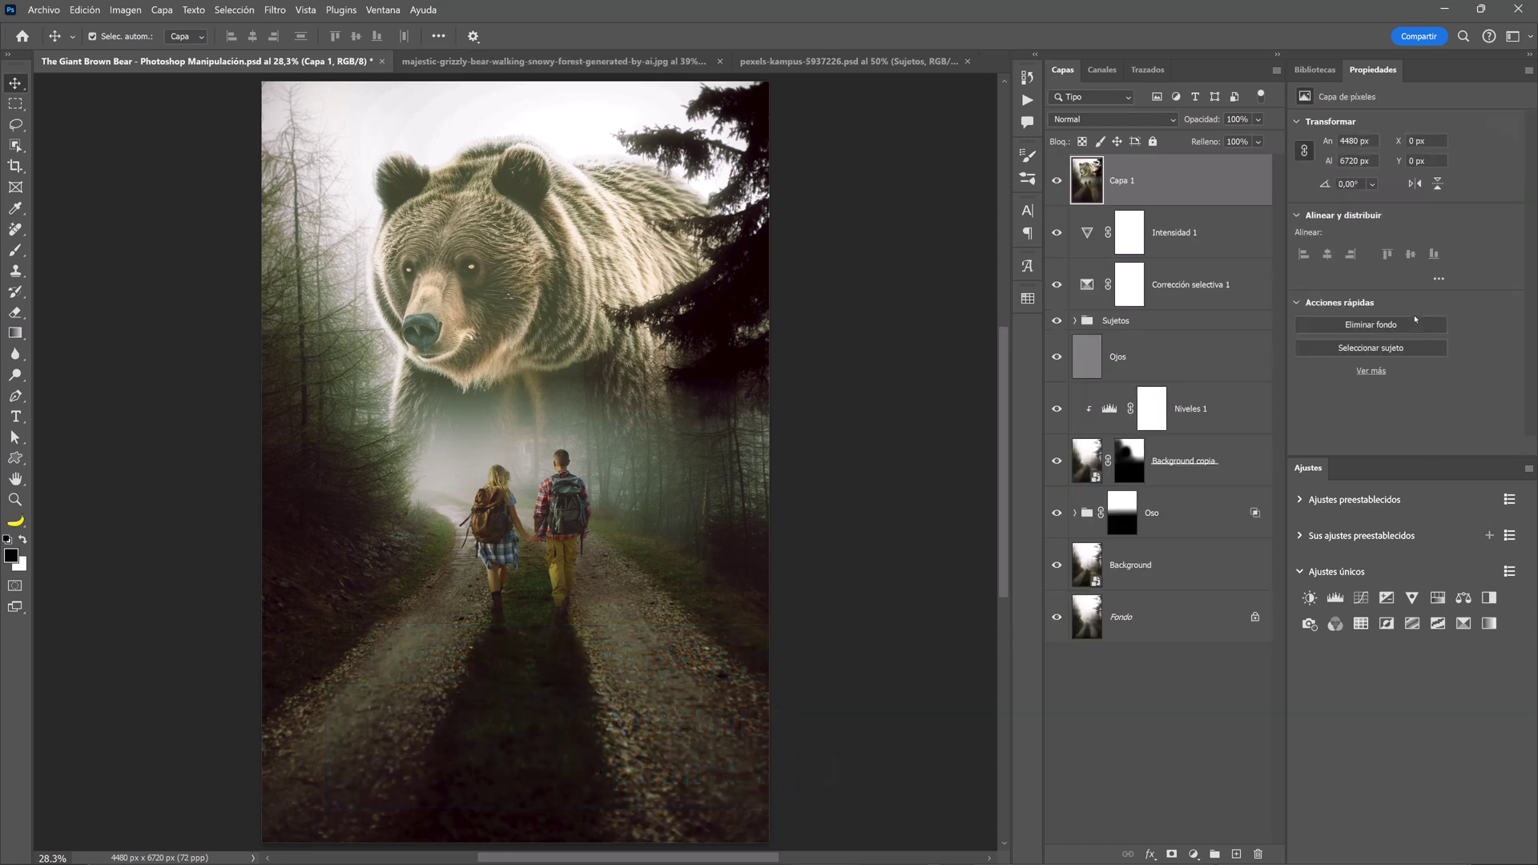
{"action": "left_click", "coordinate": [1151, 121]}
{"action": "left_click", "coordinate": [1137, 352]}
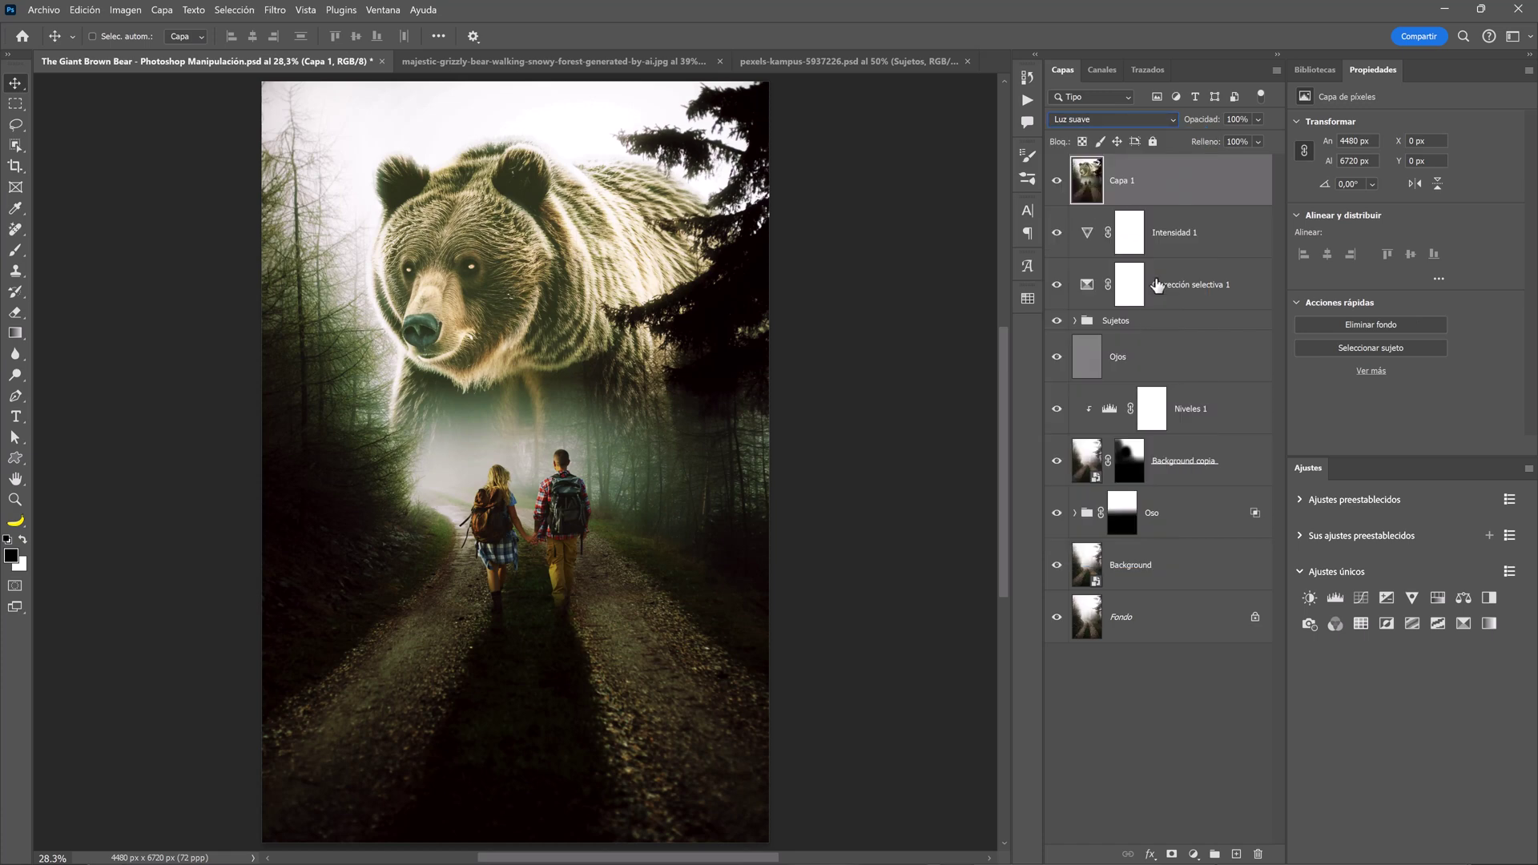
{"action": "key", "text": "2"}
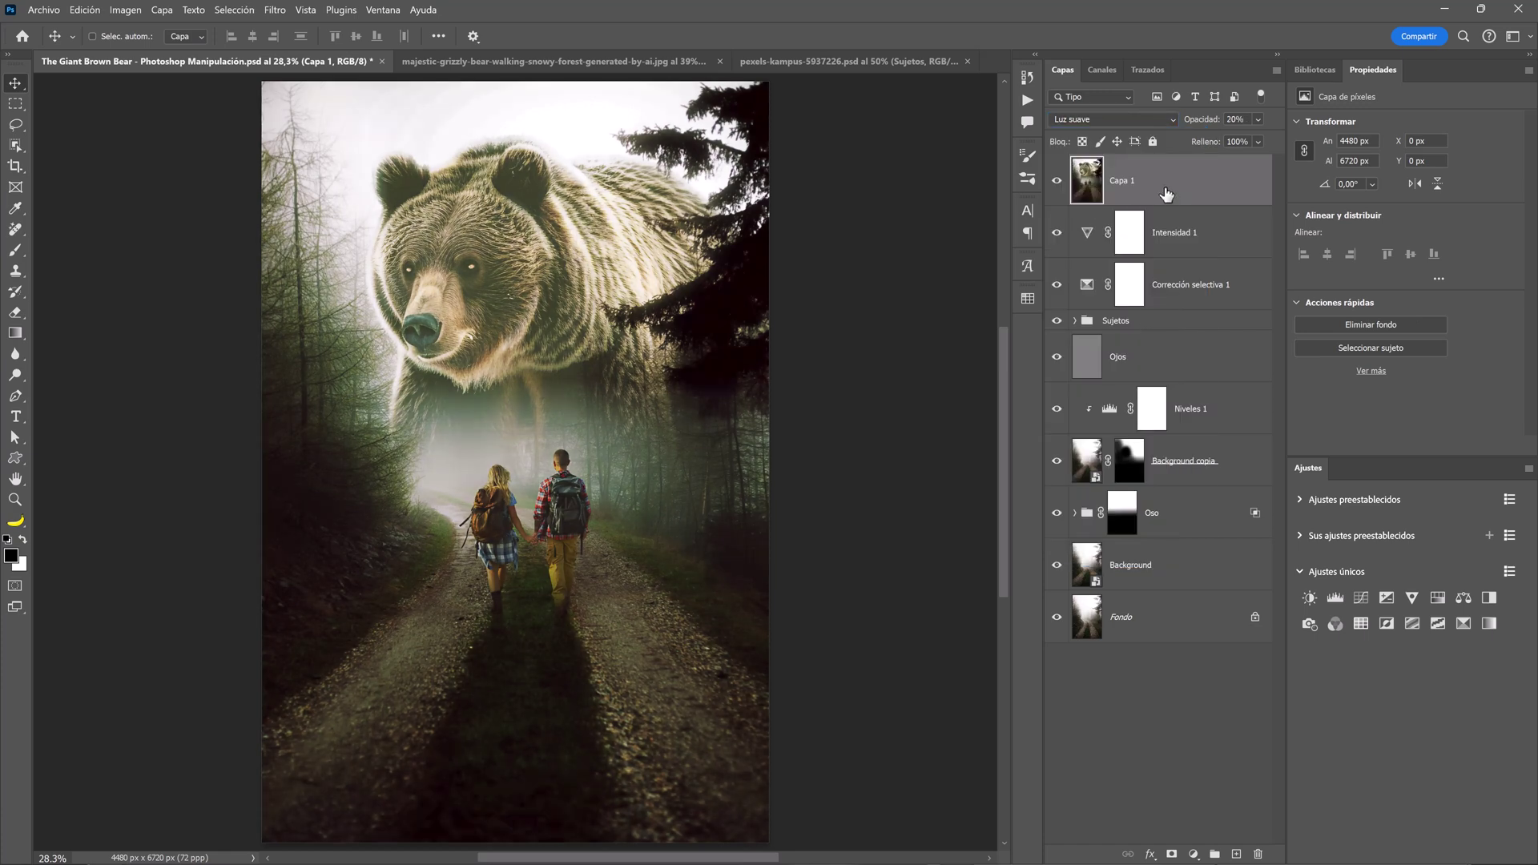
Group the three colour-grading layers as 'Ajustes de Color'
{"action": "left_click", "coordinate": [1208, 285], "text": "shift"}
{"action": "key", "text": "ctrl+g"}
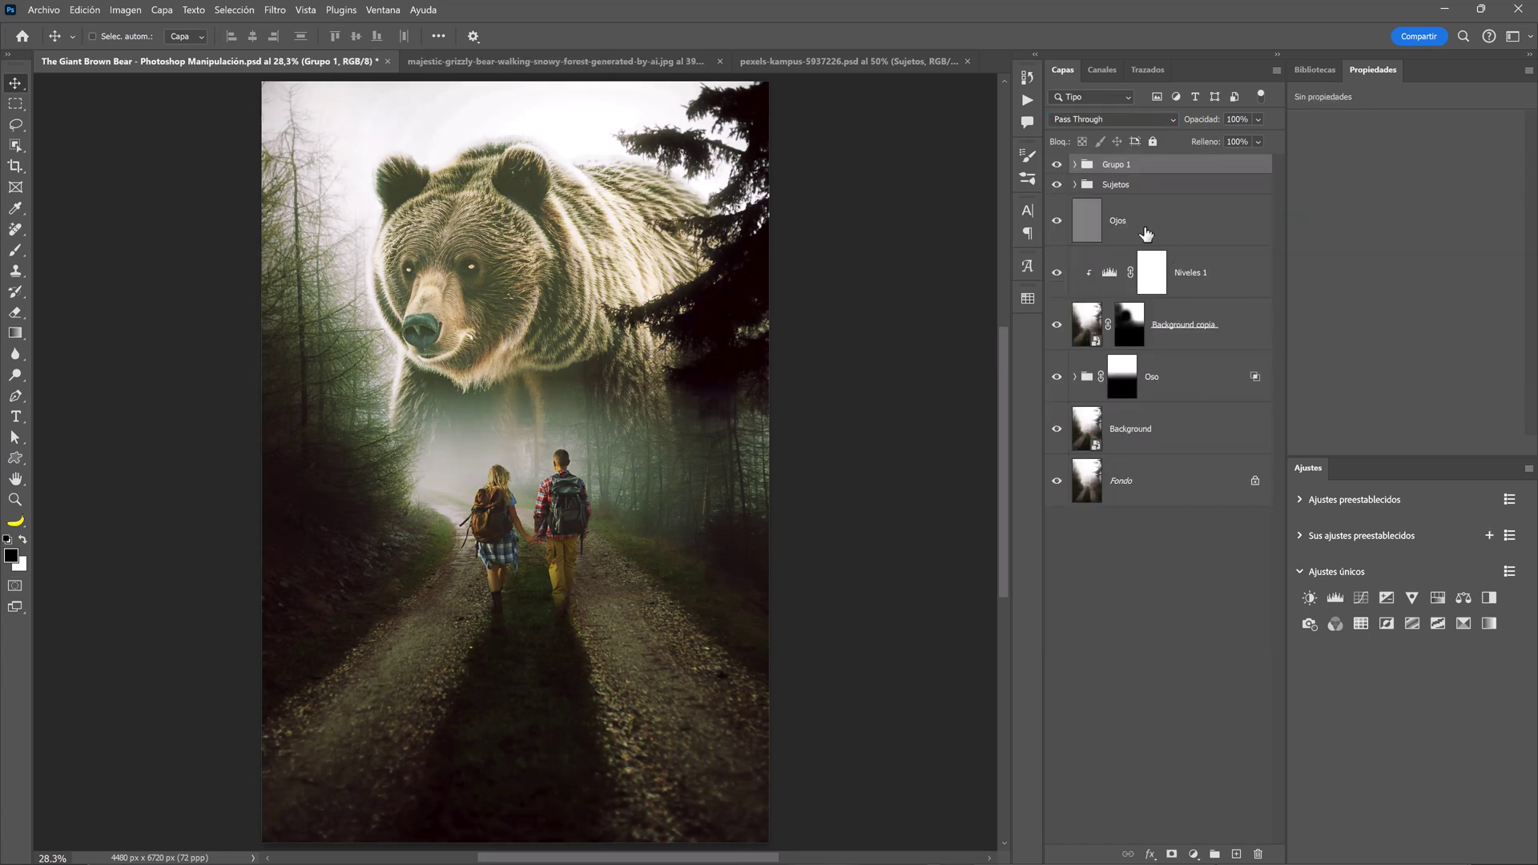
{"action": "double_click", "coordinate": [1116, 164]}
{"action": "type", "text": "Ajustes de C"}
{"action": "type", "text": "olor"}
{"action": "key", "text": "Return"}
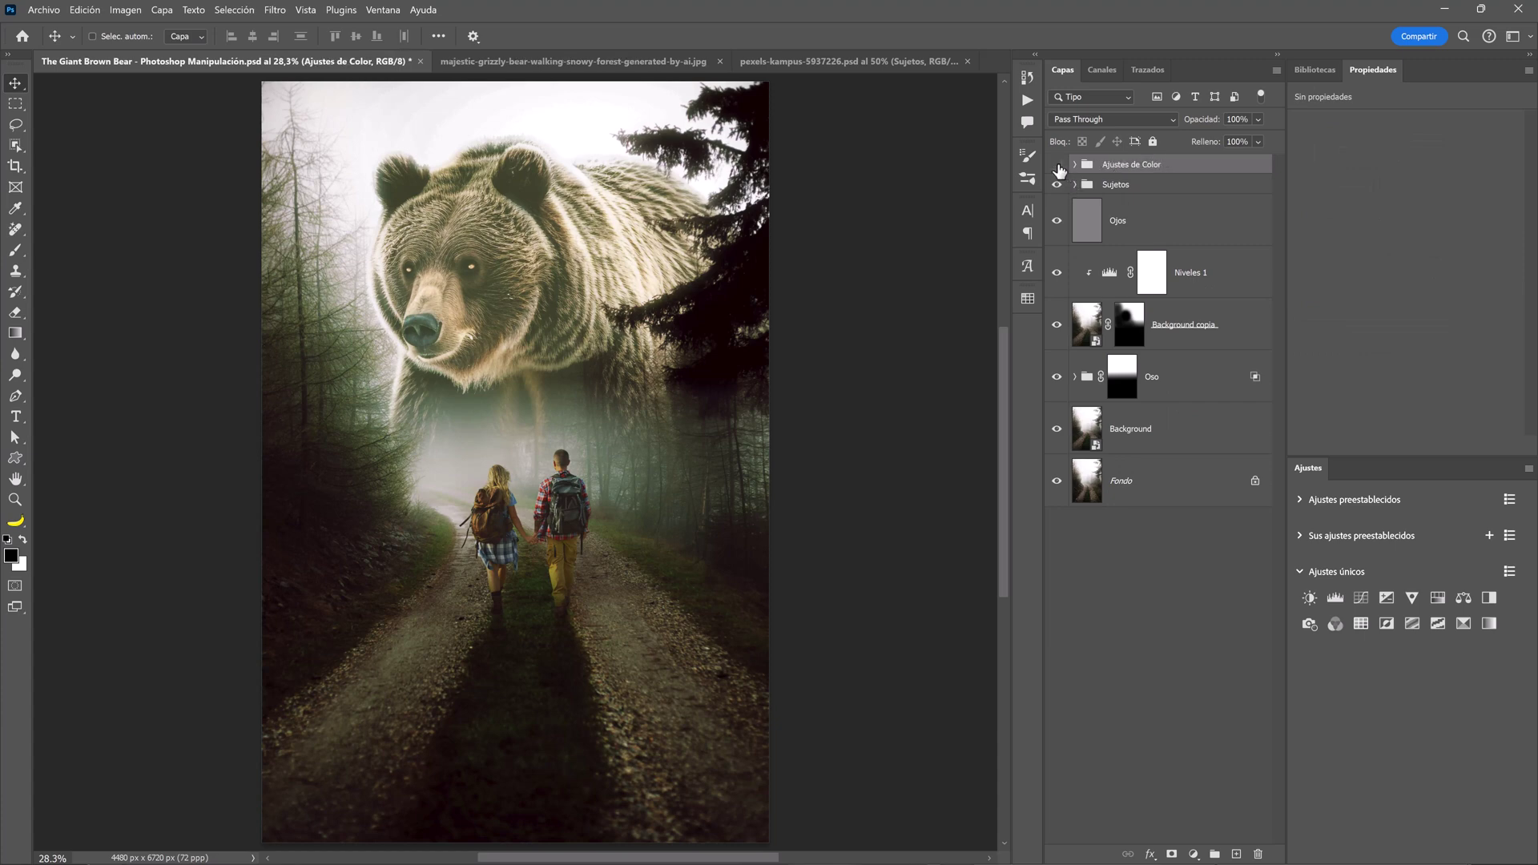
{"action": "left_click", "coordinate": [1057, 166]}
Place the birds image as embedded and position it at the top left of the sky
{"action": "left_click", "coordinate": [43, 10]}
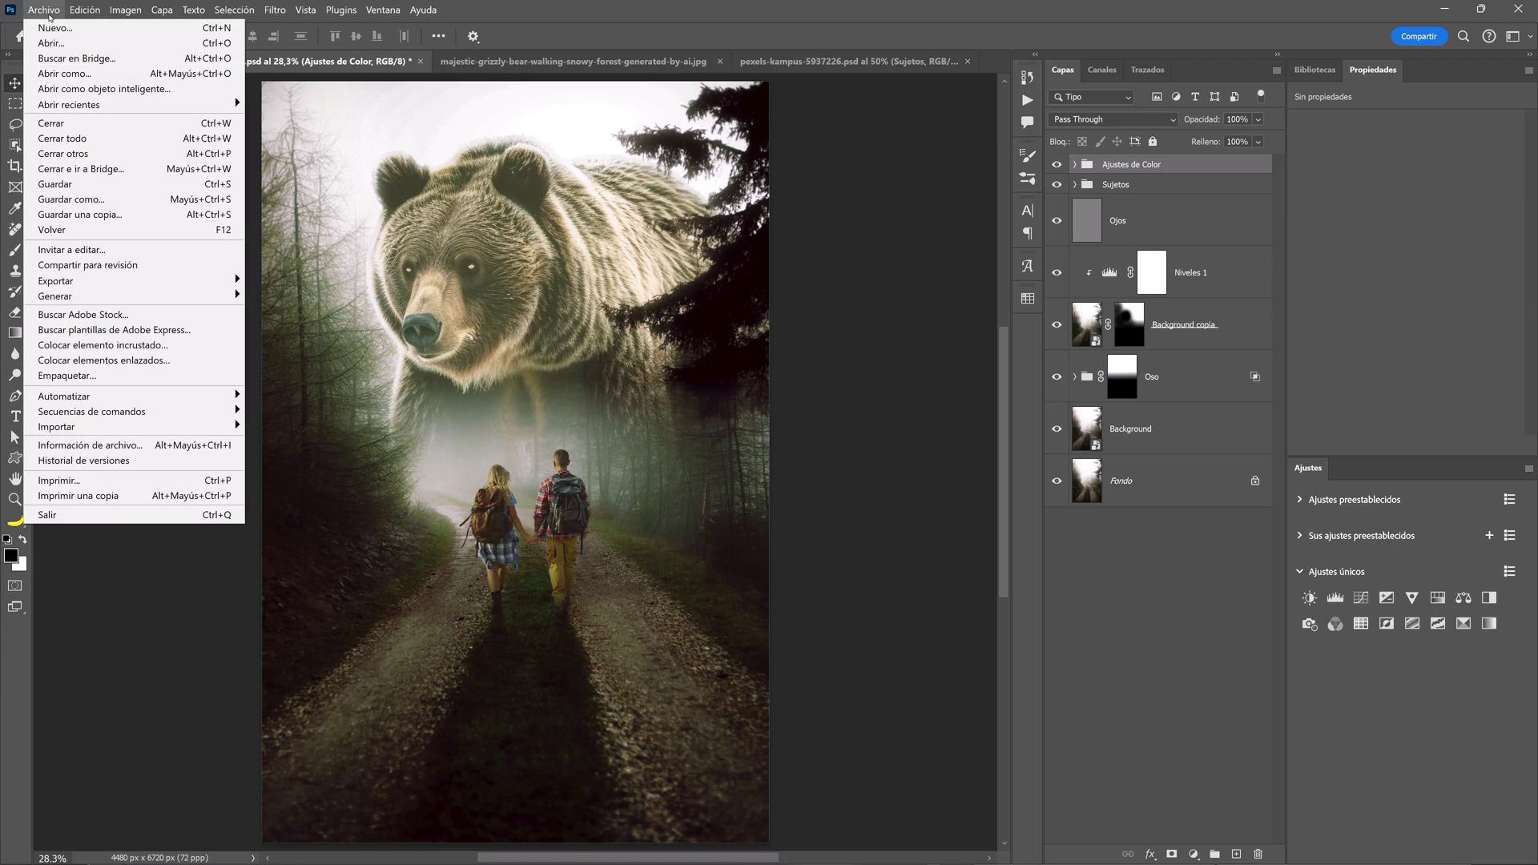
{"action": "left_click", "coordinate": [80, 347]}
{"action": "double_click", "coordinate": [137, 140]}
{"action": "left_click_drag", "start_coordinate": [465, 417], "coordinate": [353, 120]}
{"action": "key", "text": "Return"}
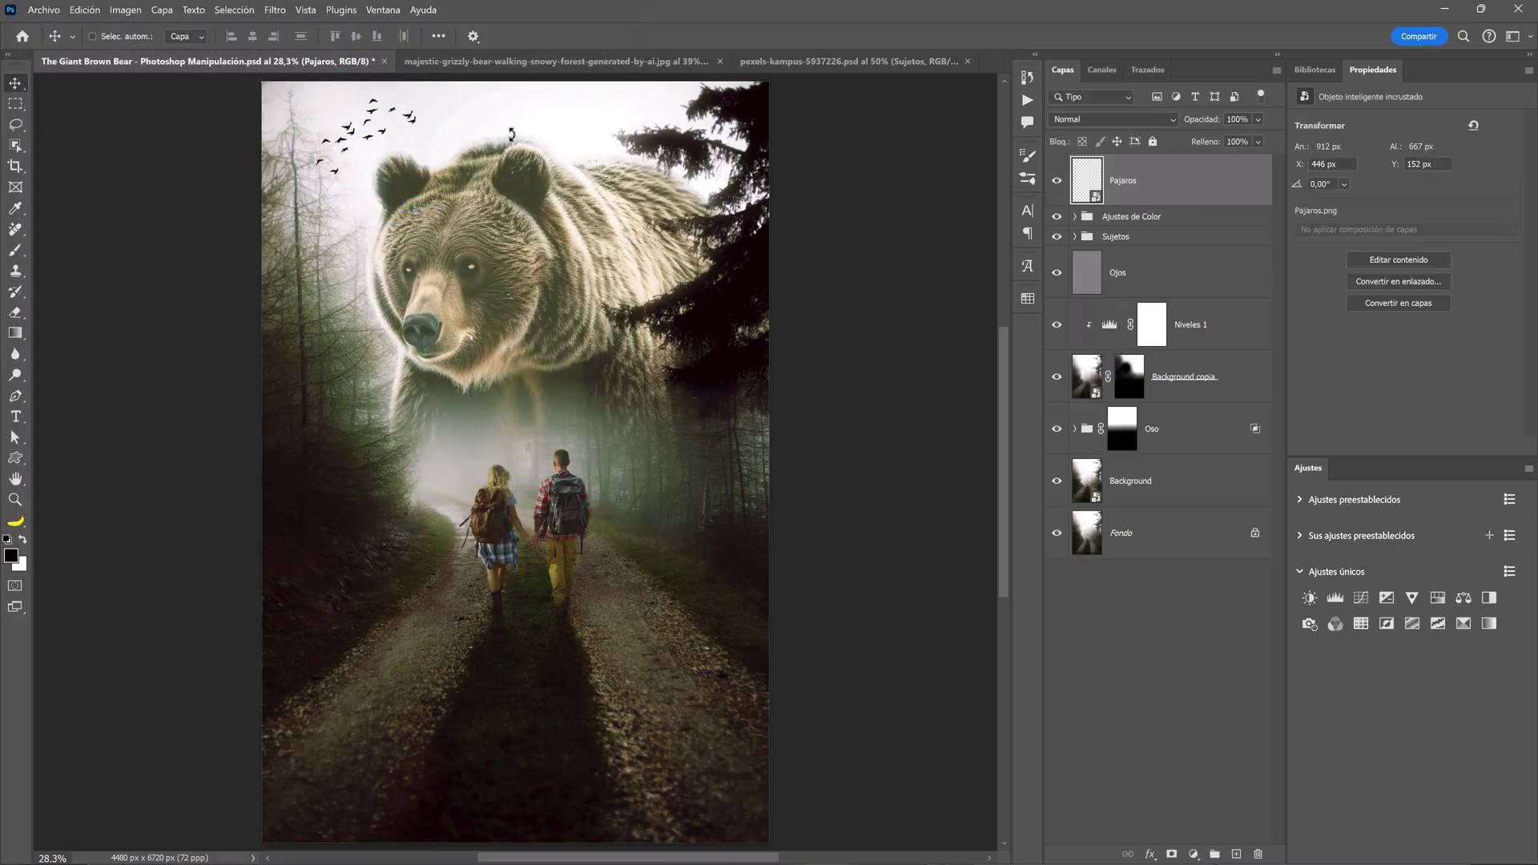
{"action": "left_click_drag", "start_coordinate": [1122, 180], "coordinate": [1167, 222]}
Group the birds as 'Pajaros' and tint them with a clipped Solid Color fill a49888
{"action": "key", "text": "ctrl+g"}
{"action": "type", "text": "Pajaros"}
{"action": "left_click", "coordinate": [1194, 854]}
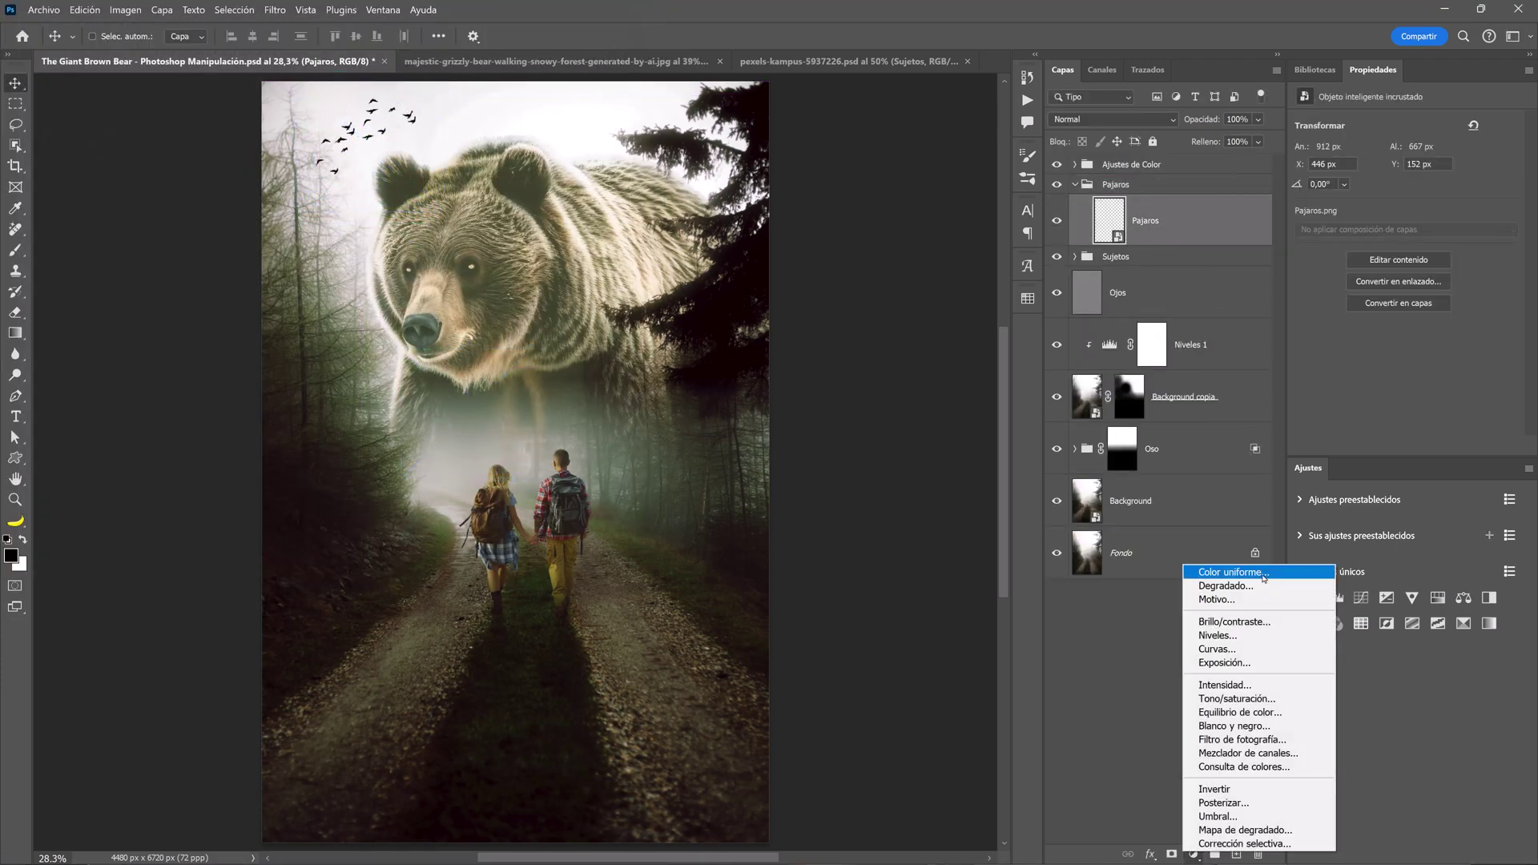
{"action": "left_click", "coordinate": [1266, 594]}
{"action": "key", "text": "Return"}
{"action": "key", "text": "ctrl+alt+g"}
{"action": "double_click", "coordinate": [1136, 224]}
{"action": "type", "text": "a49888"}
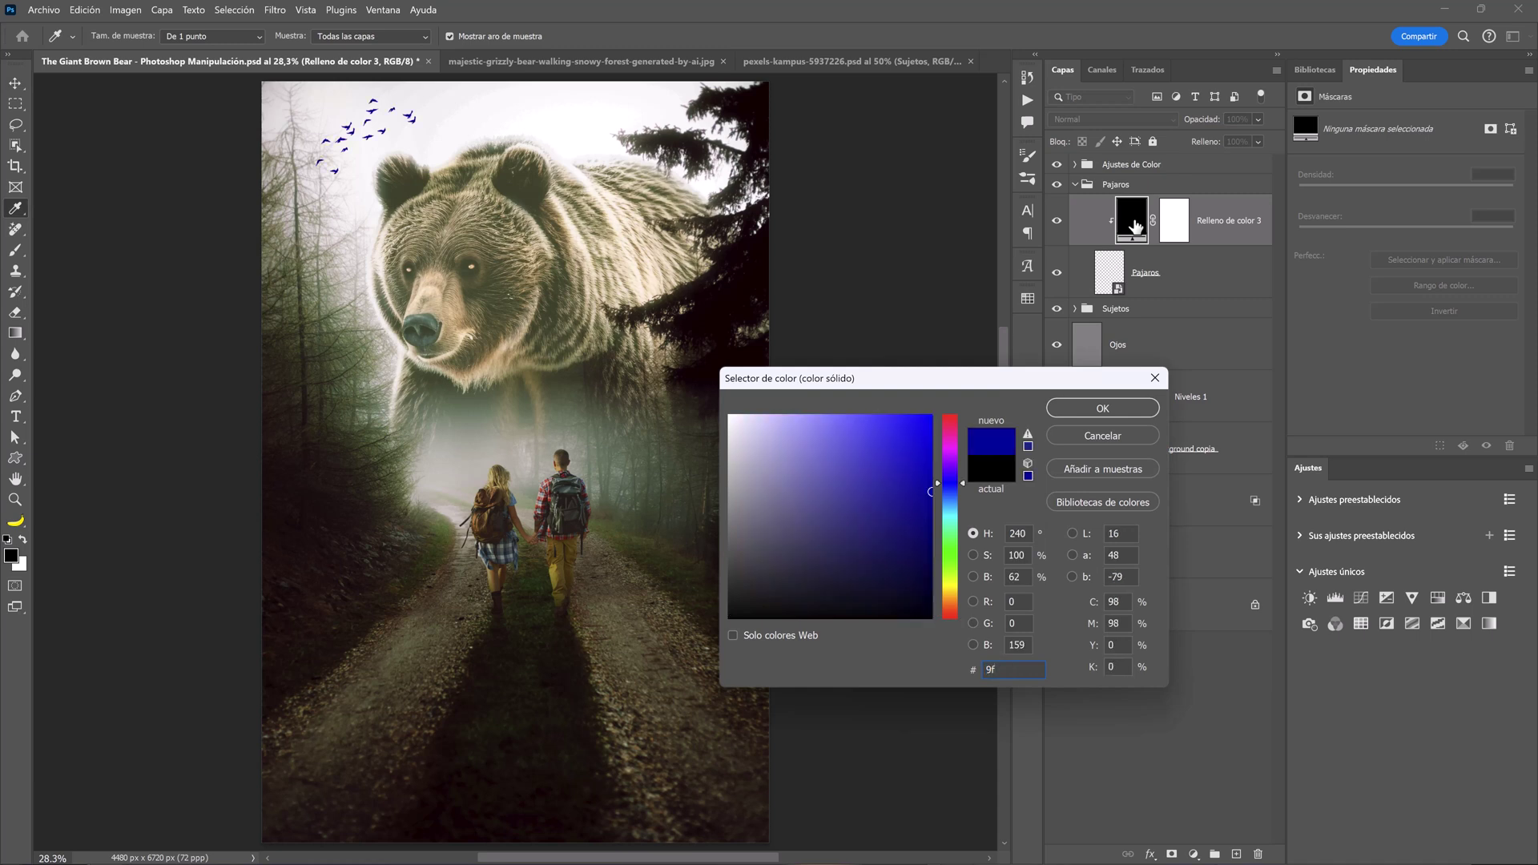
{"action": "key", "text": "Return"}
{"action": "left_click", "coordinate": [1074, 184]}
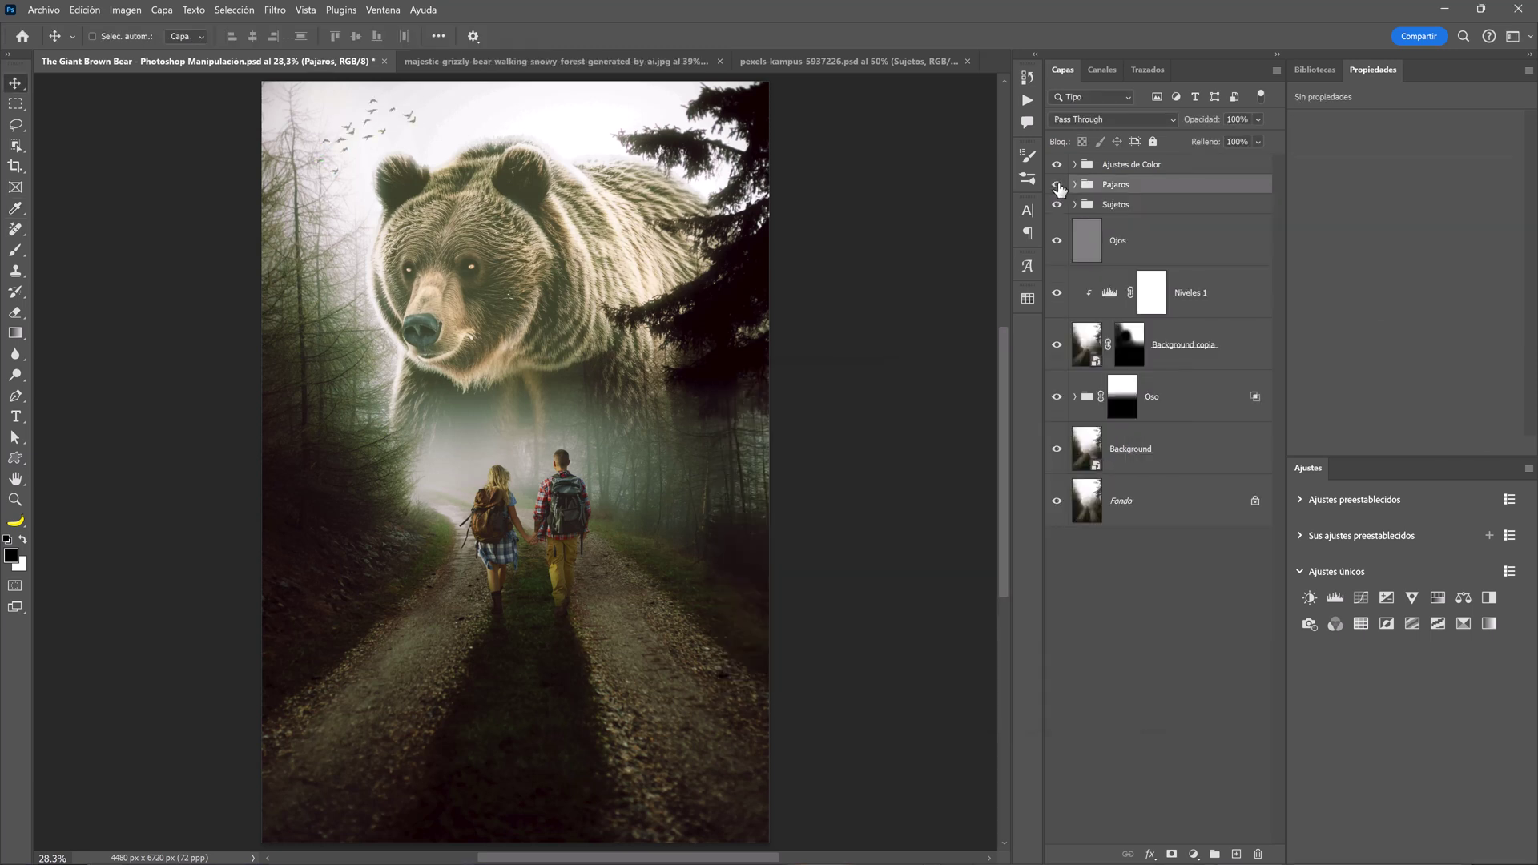
Create a new empty layer named 'Bruma' for the mist
{"action": "left_click", "coordinate": [1197, 250]}
{"action": "key", "text": "ctrl+shift+alt+n"}
{"action": "double_click", "coordinate": [1122, 240]}
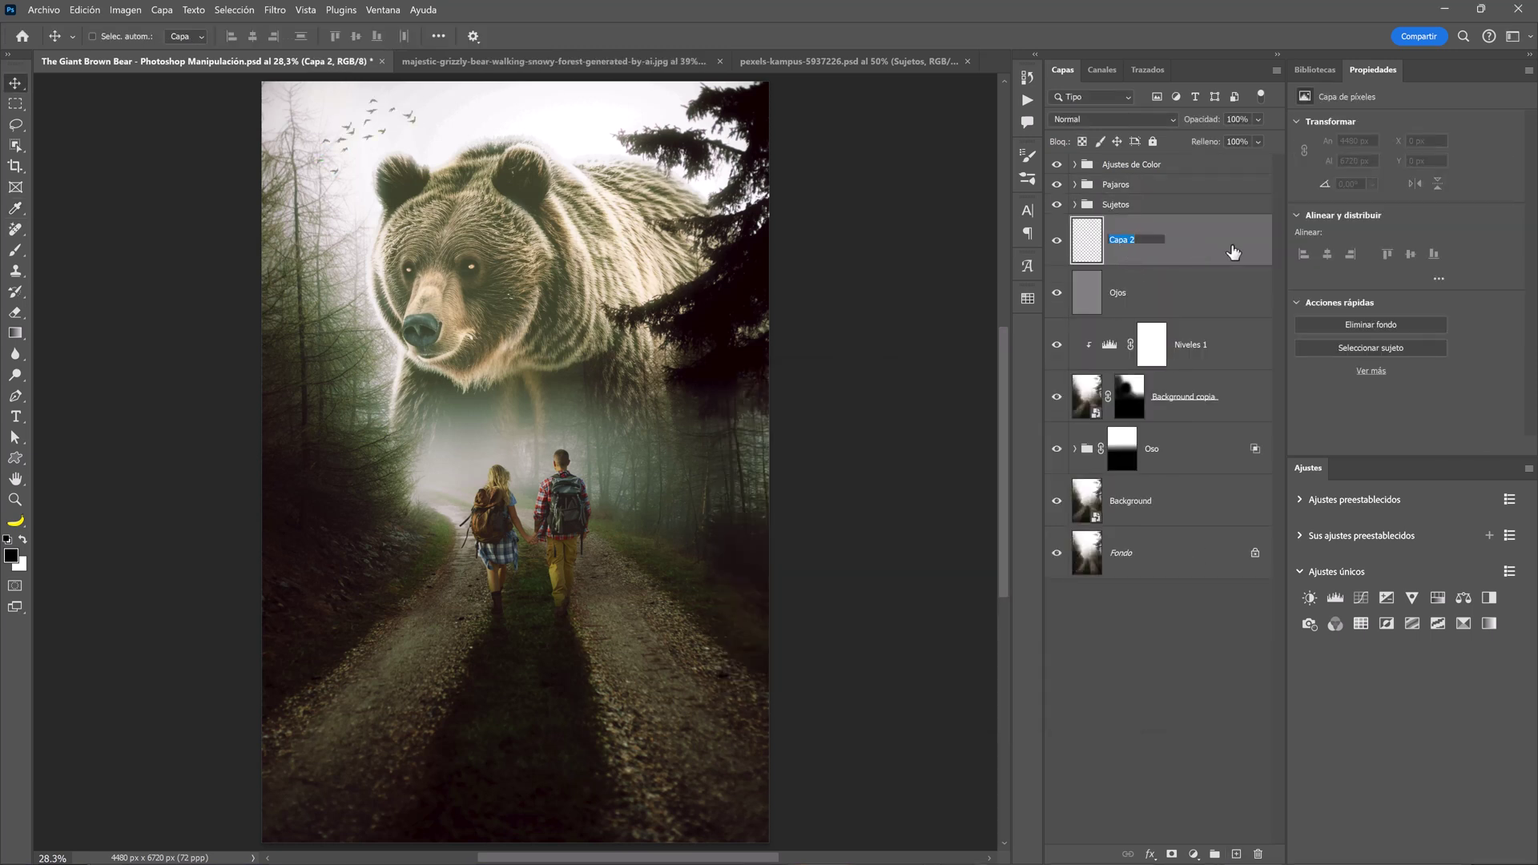
{"action": "type", "text": "Bruma"}
{"action": "key", "text": "Return"}
Paint soft white mist around the hikers and right forest, then set Bruma to 60% opacity
{"action": "key", "text": "b"}
{"action": "right_click", "coordinate": [120, 256]}
{"action": "key", "text": "Escape"}
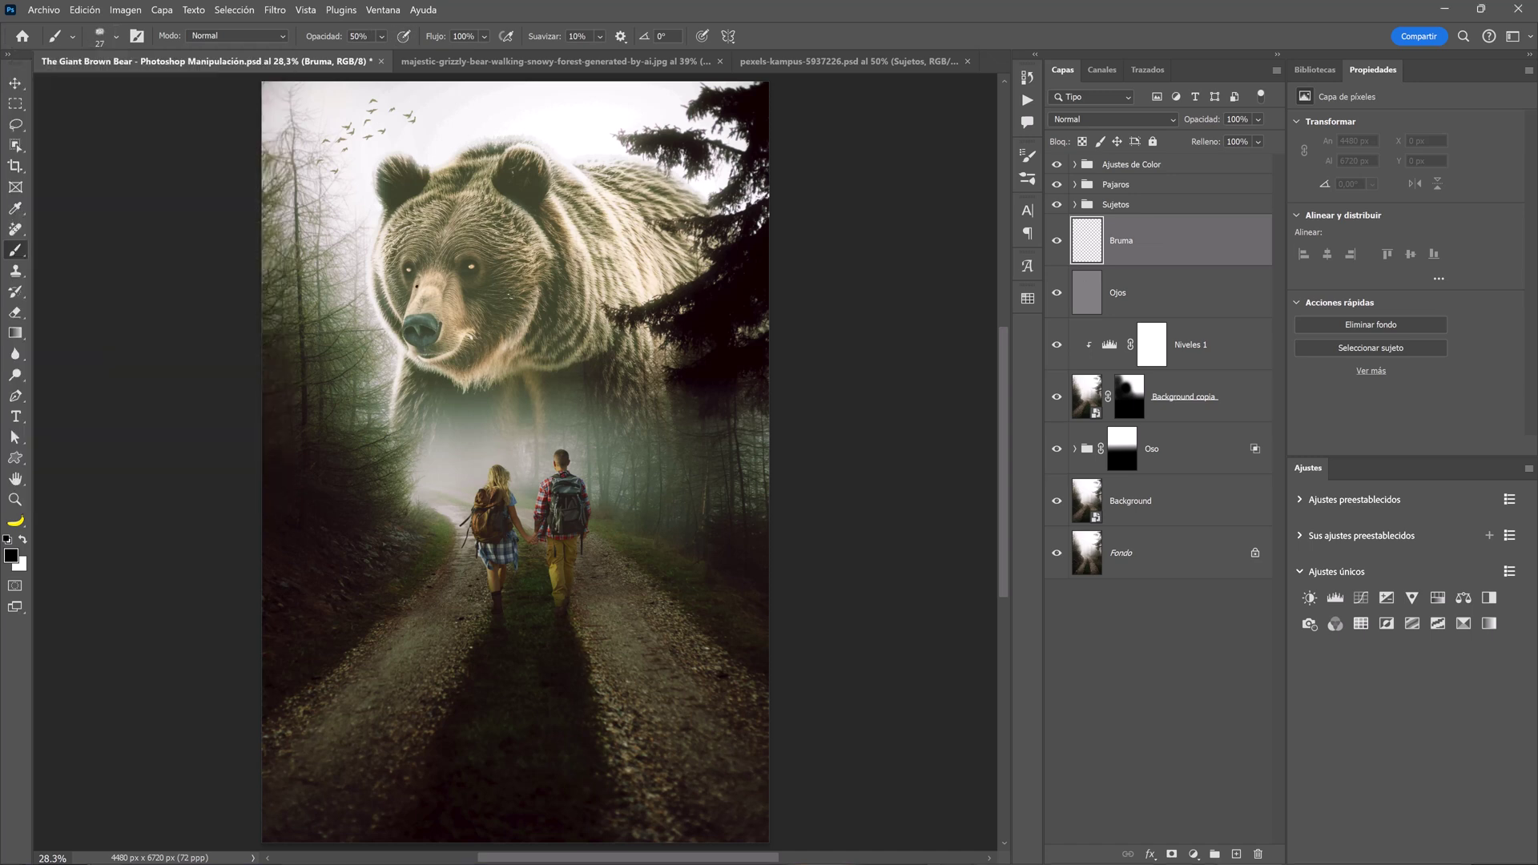
{"action": "key", "text": "x"}
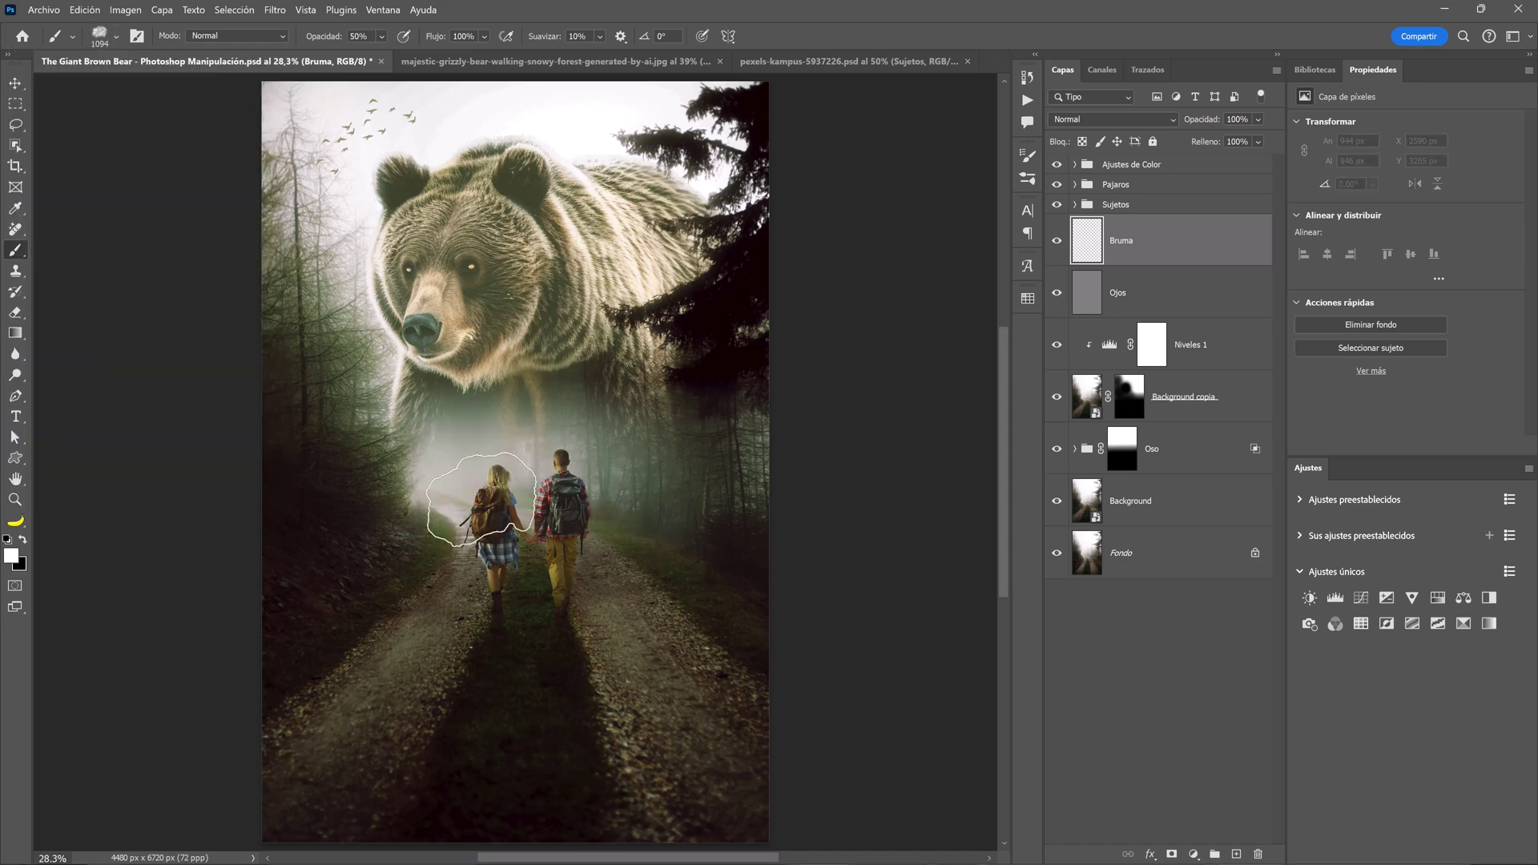
{"action": "left_click_drag", "start_coordinate": [512, 481], "coordinate": [782, 506]}
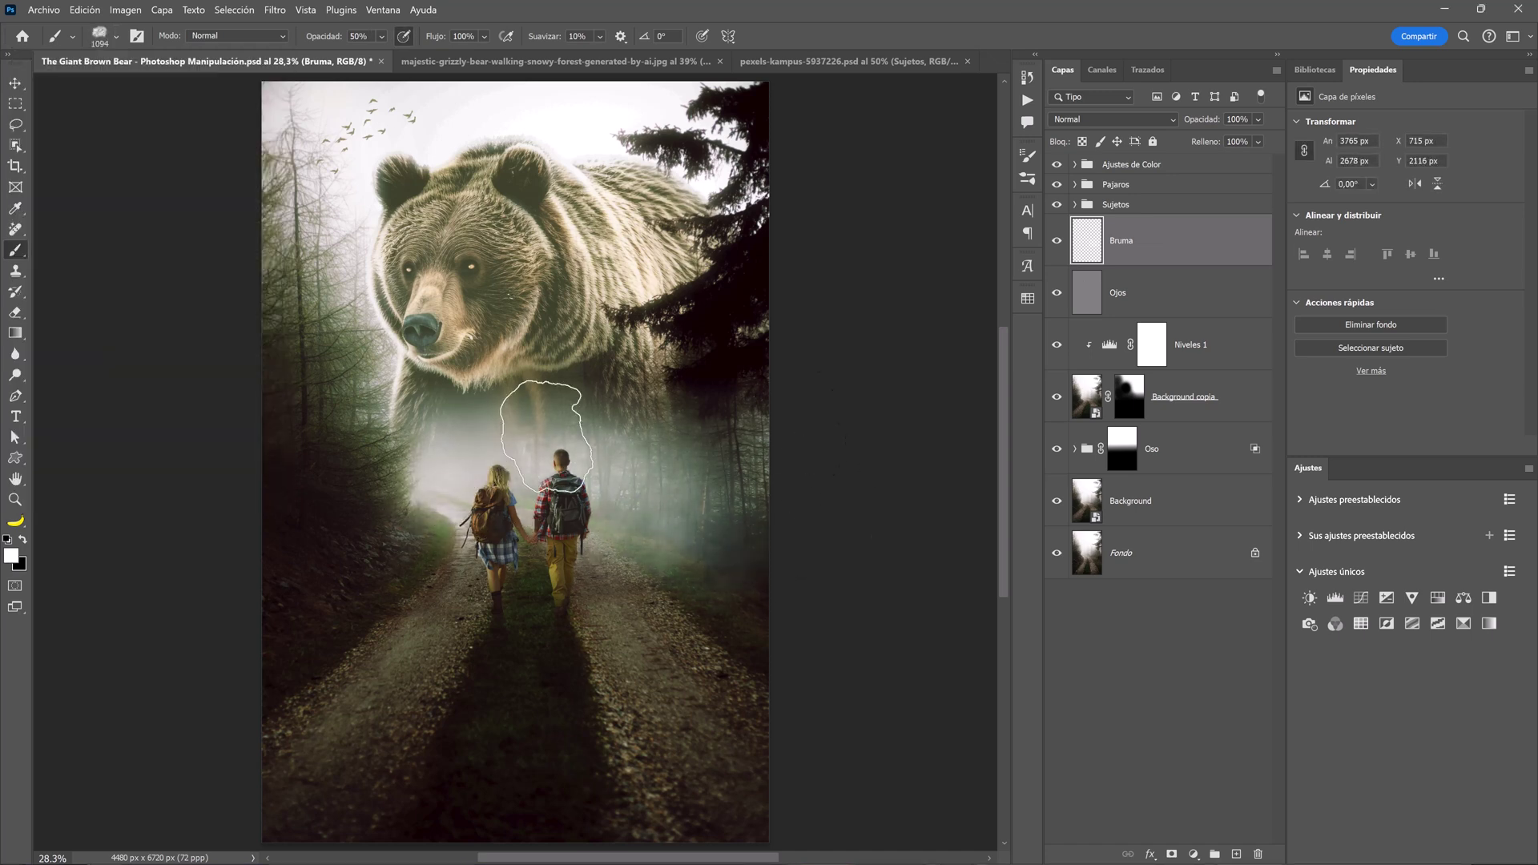
{"action": "key", "text": "v"}
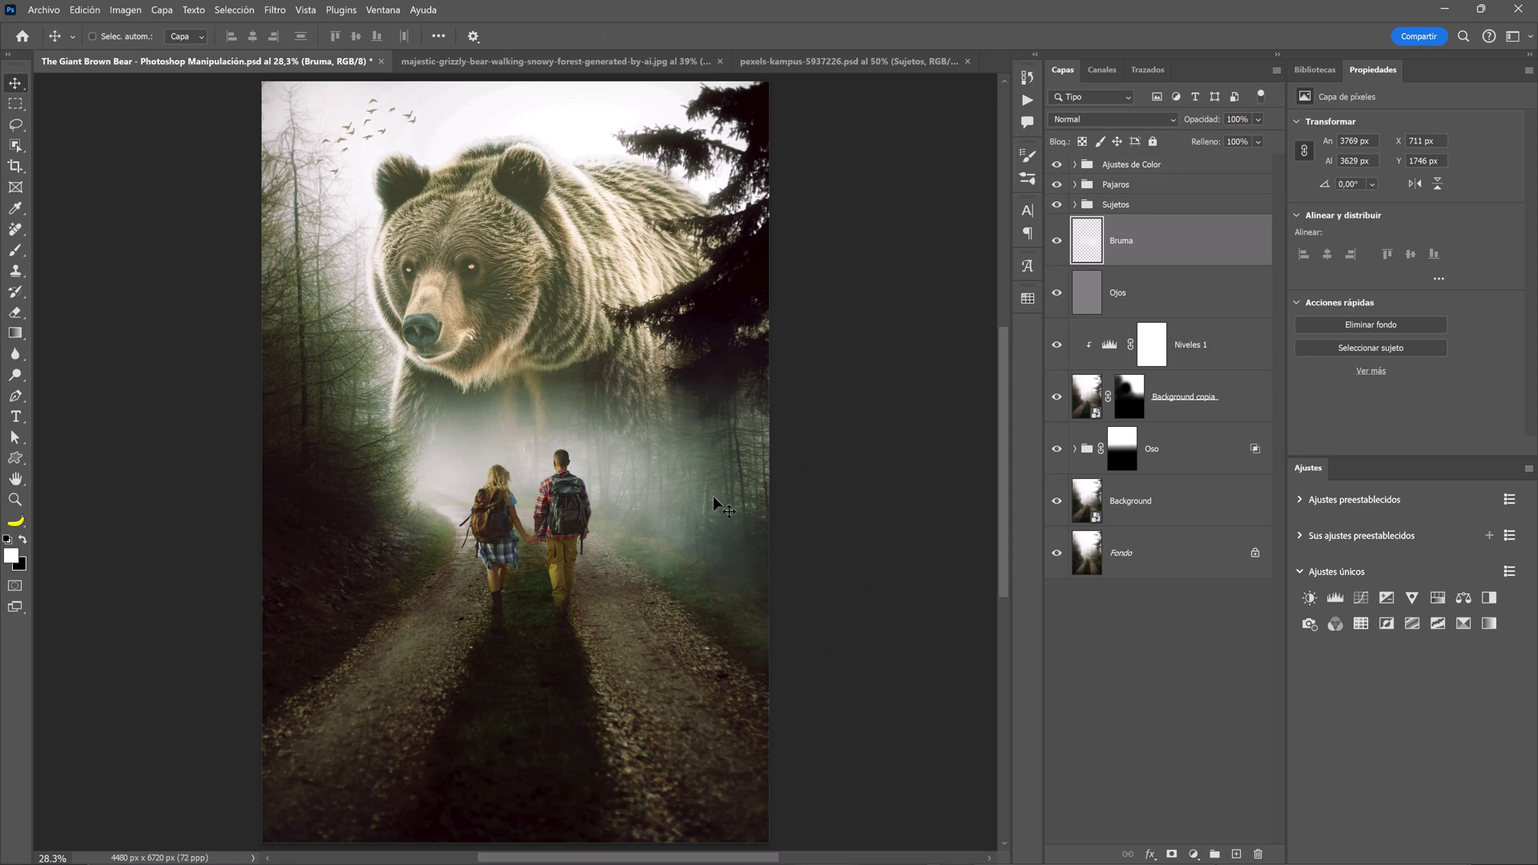
{"action": "mouse_move", "coordinate": [1258, 119]}
{"action": "left_mouse_down"}
{"action": "mouse_move", "coordinate": [1268, 139]}
{"action": "mouse_move", "coordinate": [1247, 138]}
{"action": "left_mouse_up"}
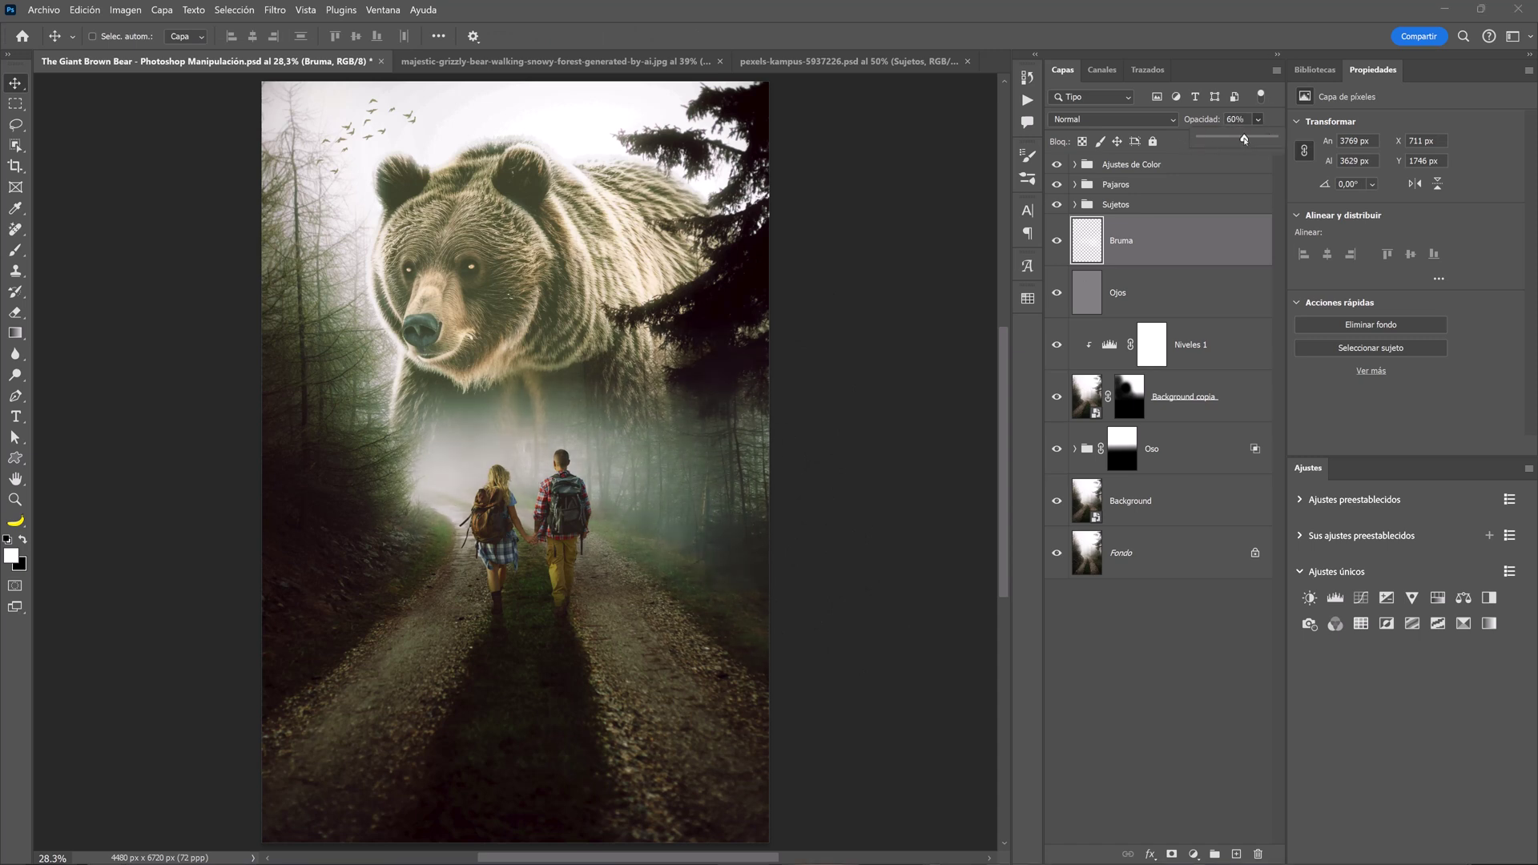
{"action": "left_click", "coordinate": [1057, 243]}
{"action": "left_click", "coordinate": [1056, 241]}
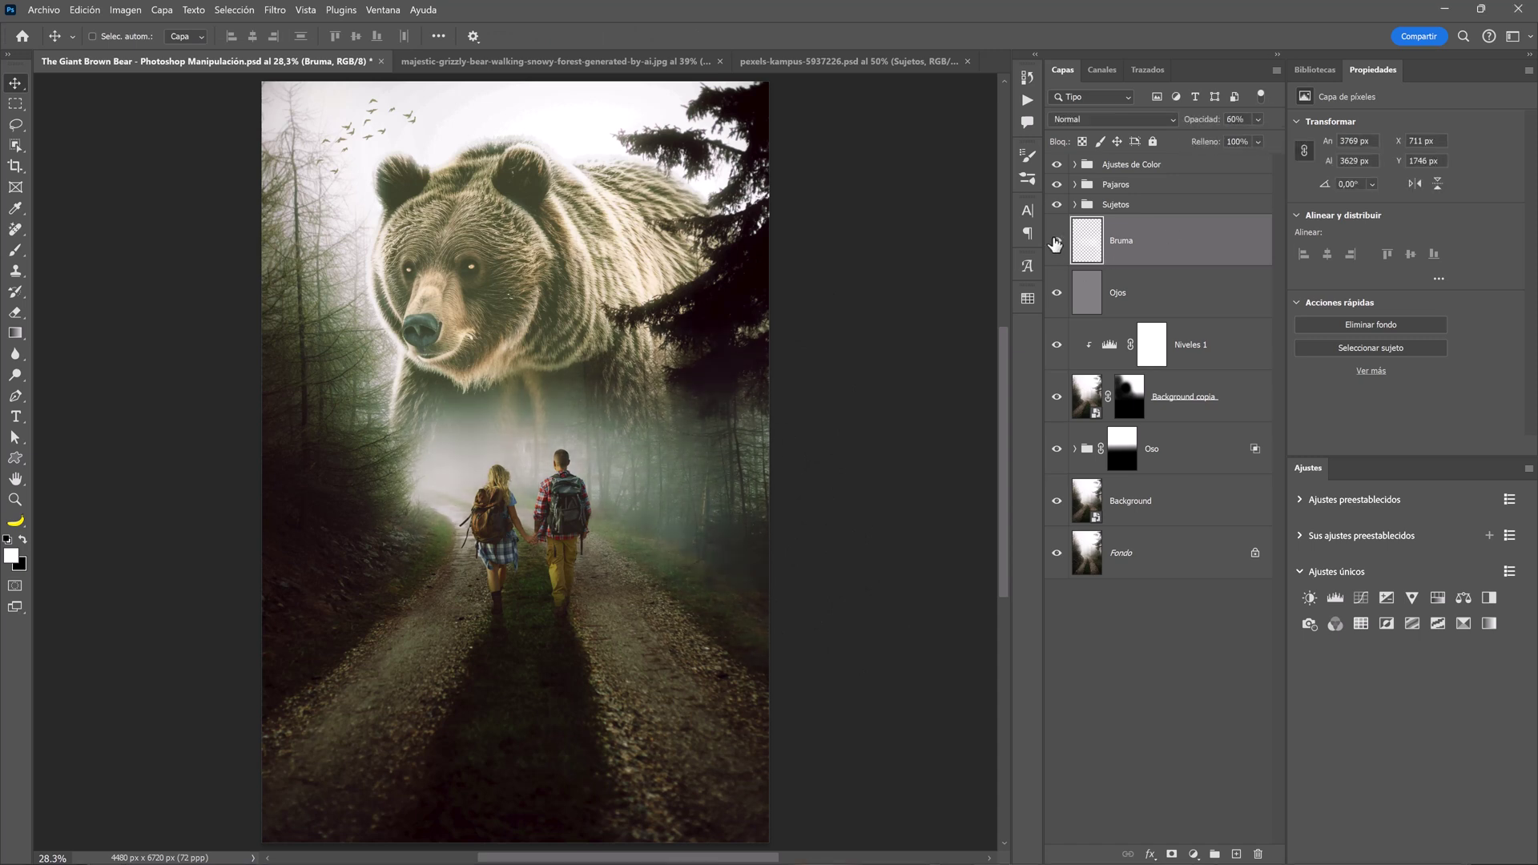